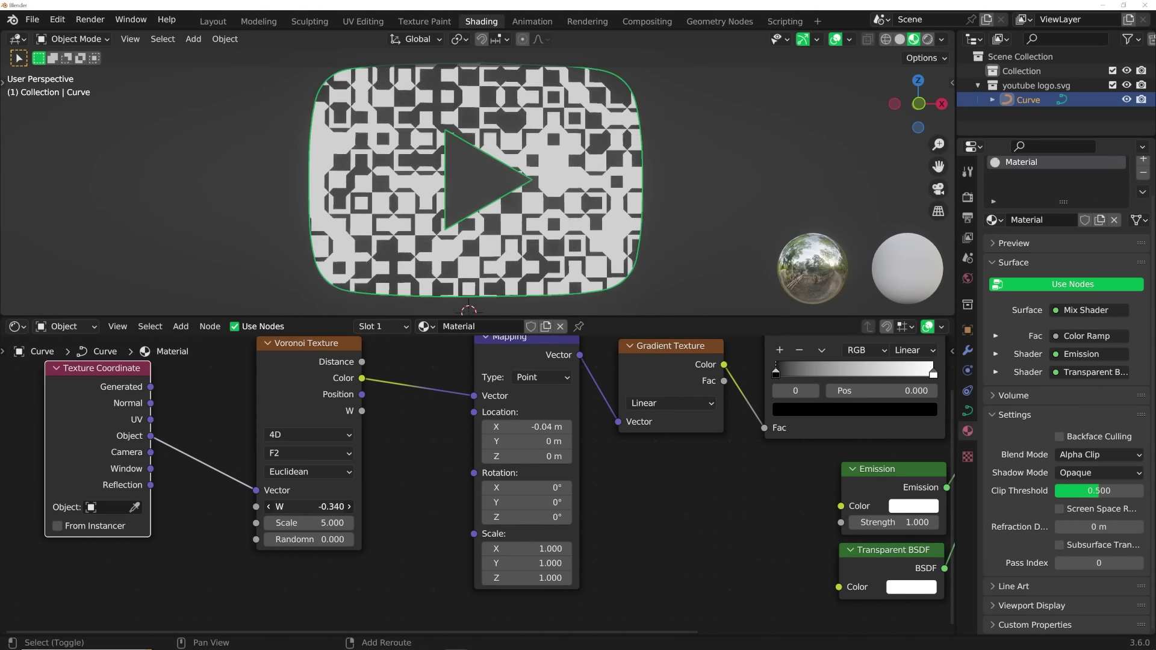
- Adjust the Voronoi Texture's W value and the Mix node's Factor in the logo material
drag(303, 507, 295, 506)
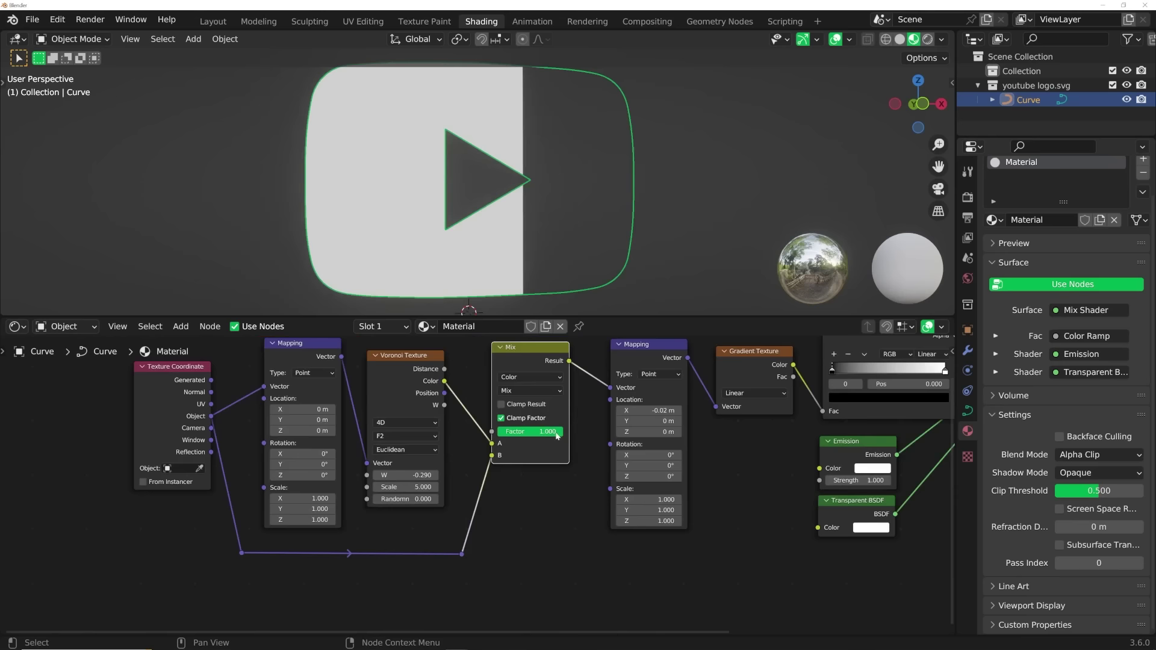
mouse_move(542, 432)
mouse_down()
mouse_move(517, 432)
mouse_move(569, 429)
mouse_move(551, 429)
mouse_up()
drag(497, 431, 542, 438)
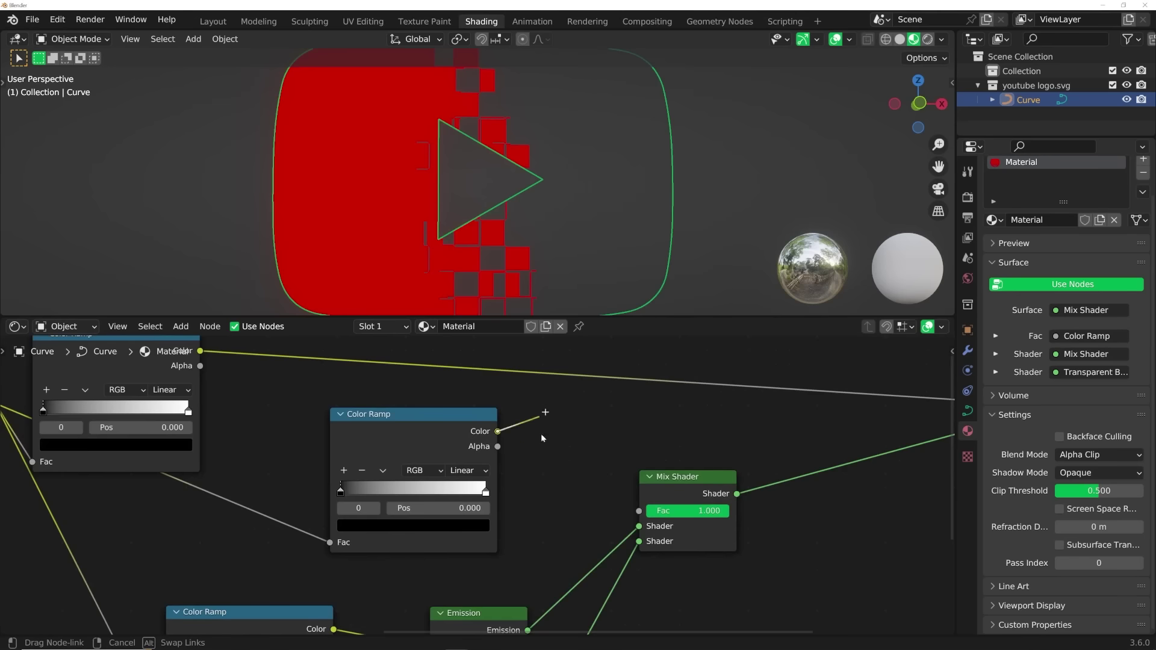
- Connect the Color Ramp's color output to the Mix Shader's Fac and place its black stop at position 0.217
drag(641, 515, 639, 511)
scroll(489, 470, up, 2)
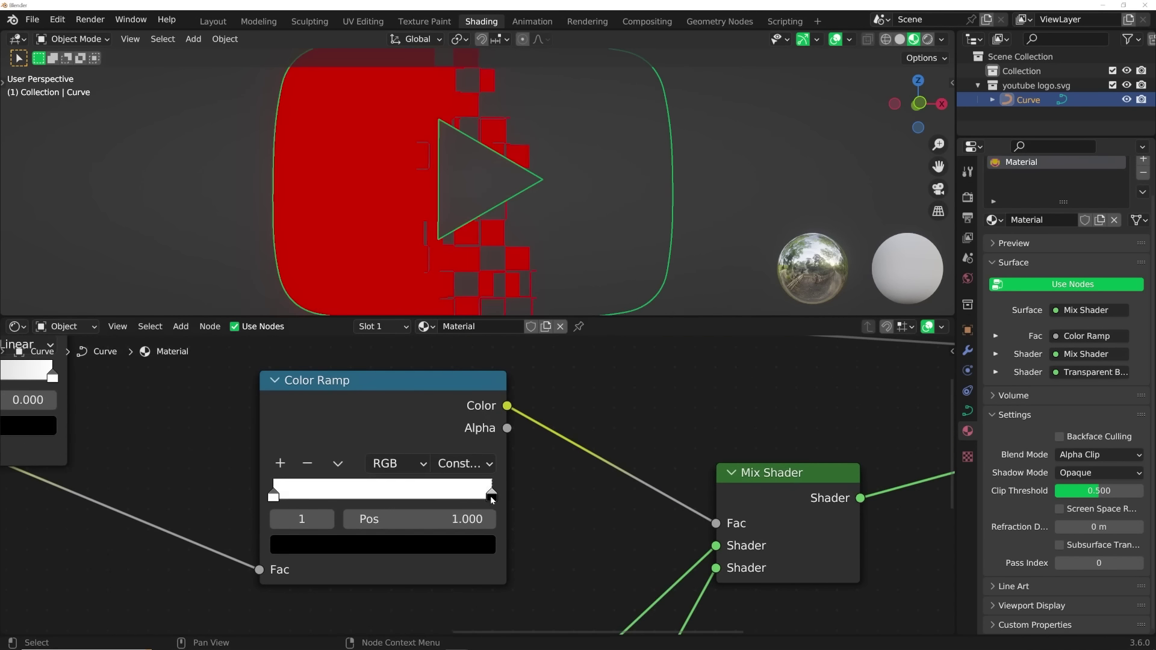
drag(481, 493, 312, 491)
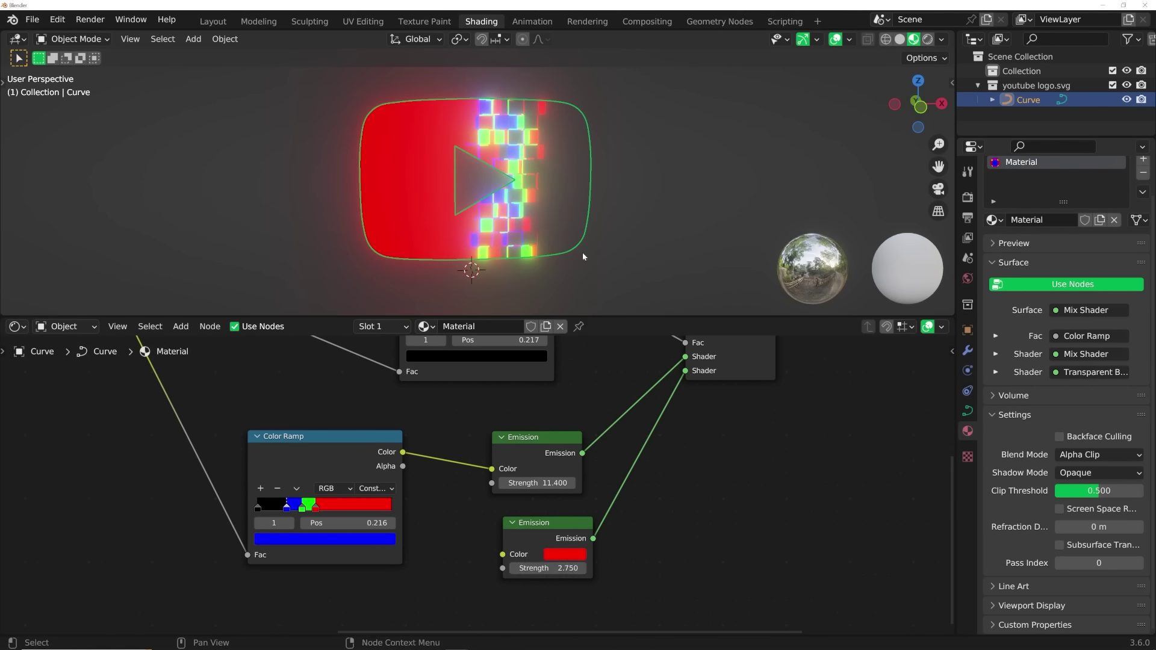
mouse_move(201, 493)
shift+mouse_down()
mouse_move(181, 493)
mouse_move(304, 493)
mouse_move(201, 493)
shift+mouse_up()
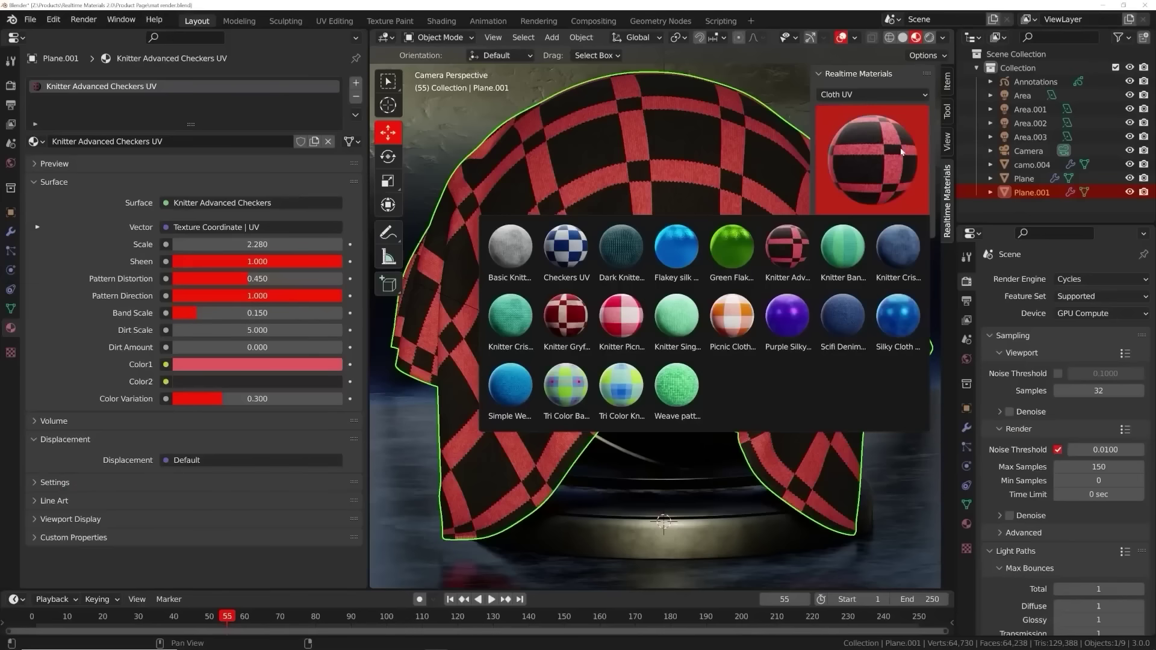
- Add the Knitter Picnic Cloth UV material to the draped cloth and pick a different Color1
click(621, 315)
click(862, 226)
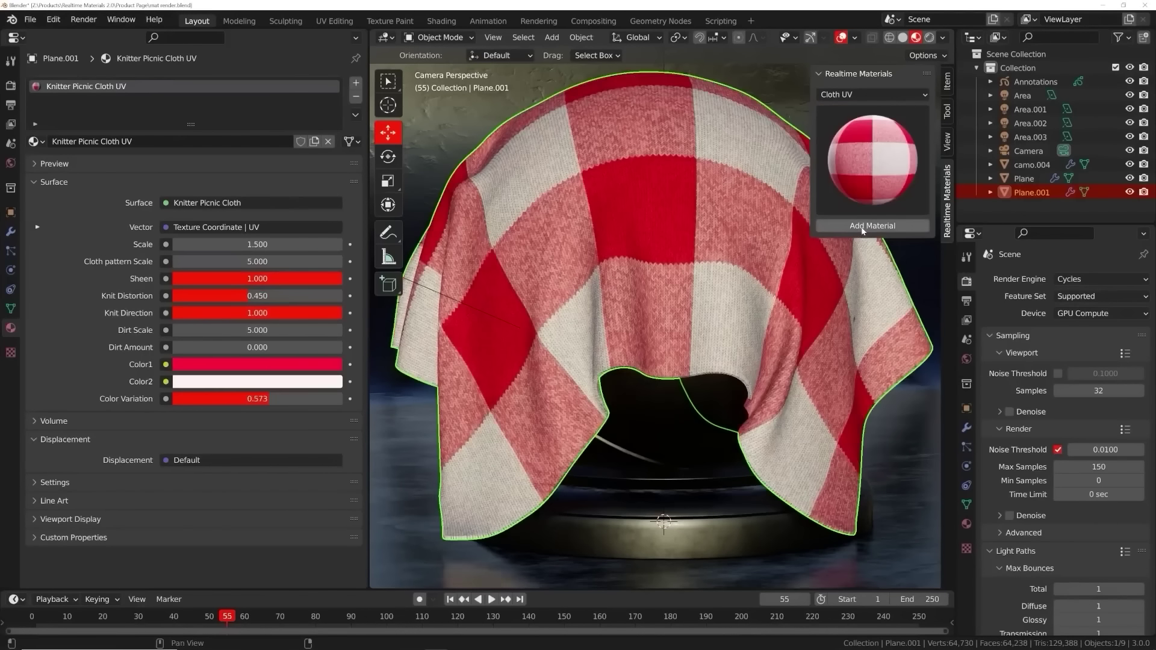
click(258, 364)
click(222, 267)
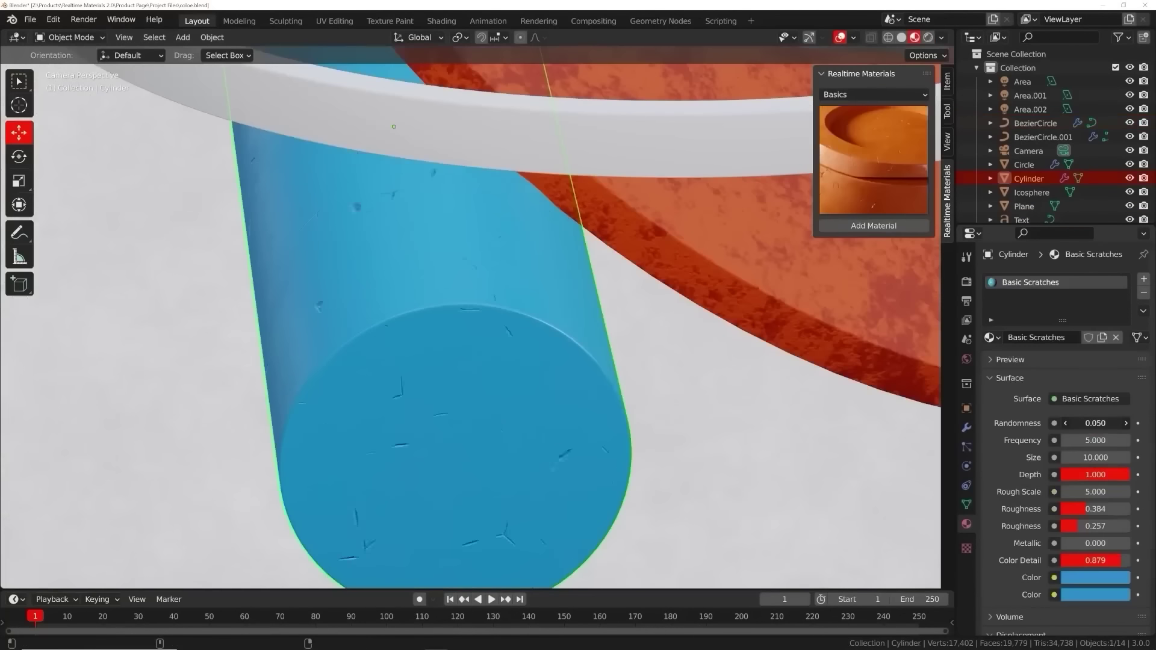
- Pick a different first color for the sphere's Dirty Asphalt material
scroll(766, 276, down, 3)
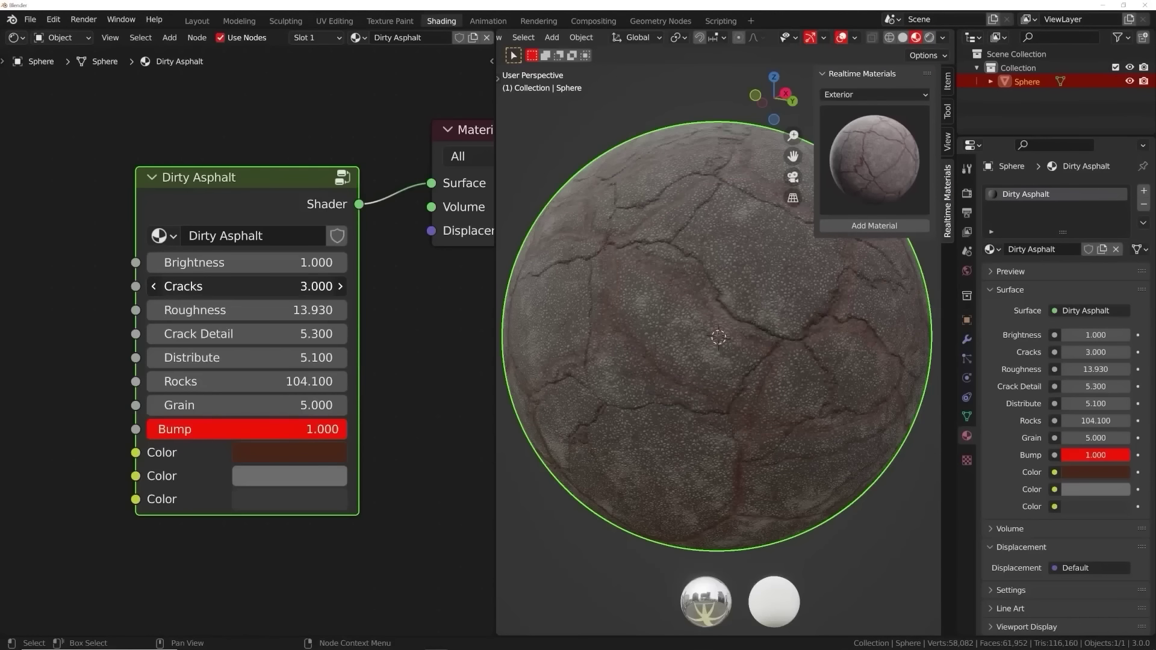
click(289, 452)
click(418, 224)
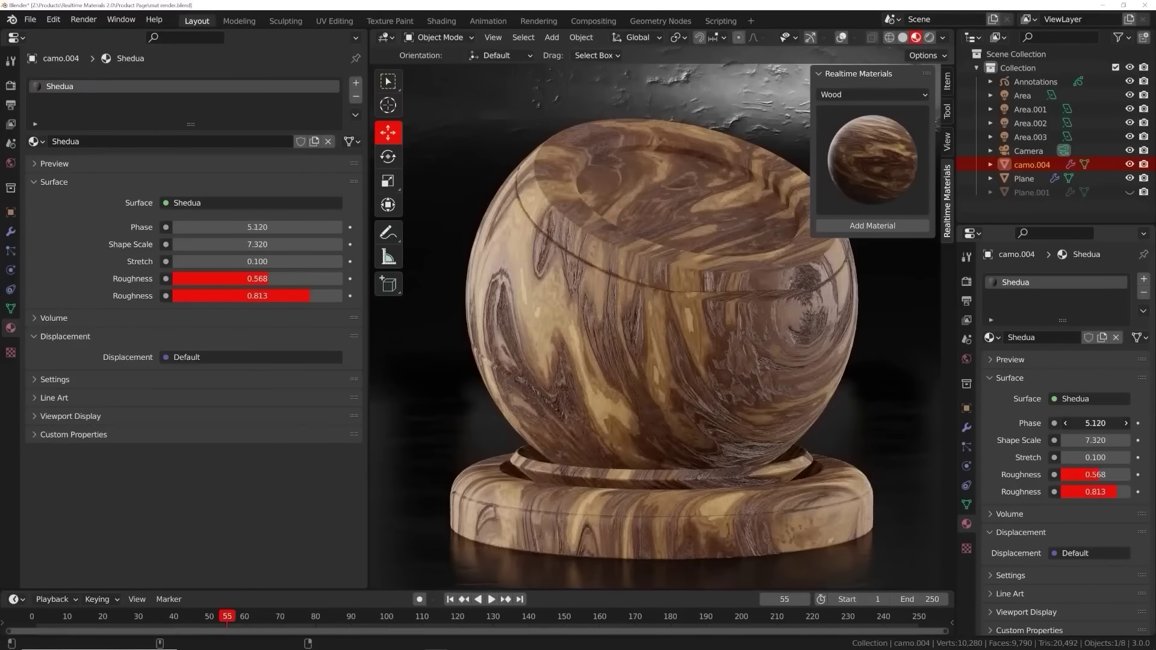
- Adjust the Phase of the Shedua wood material and the Missing Pattern value of the Terrazzo_6 material
drag(1095, 423, 1087, 423)
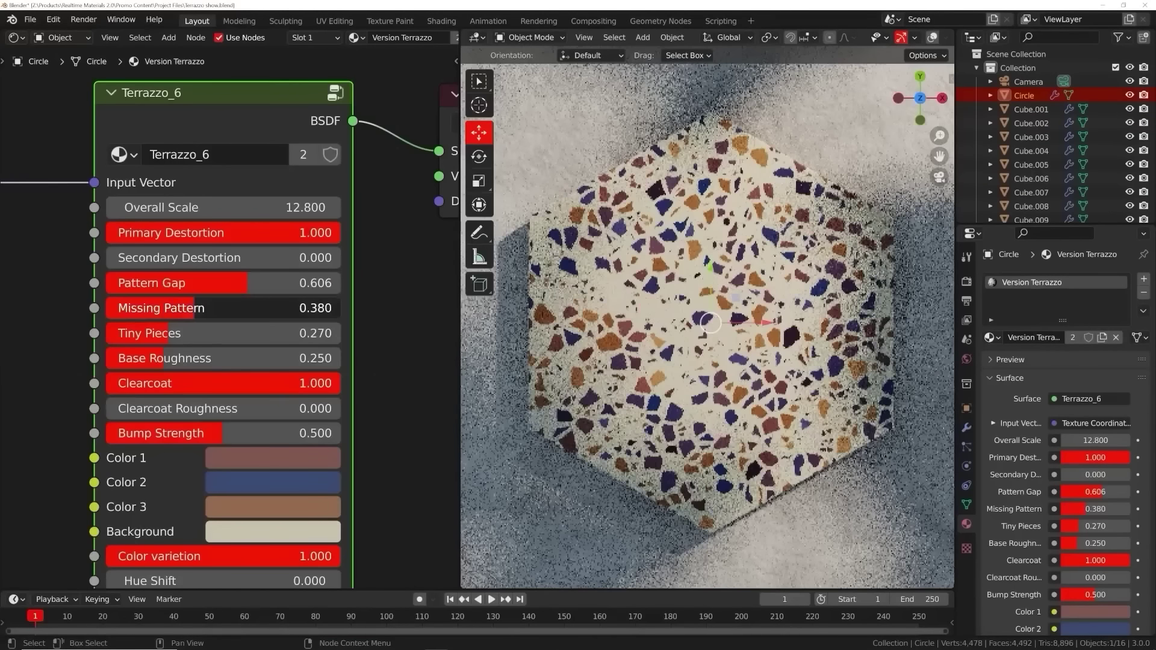
drag(193, 308, 202, 310)
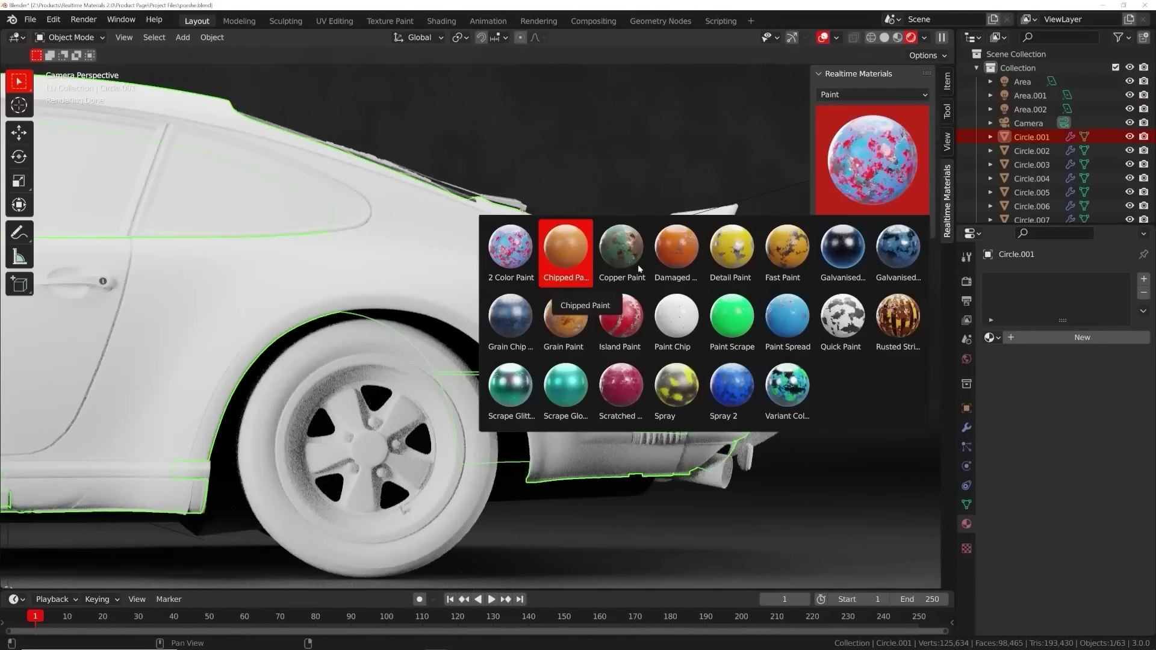
- Choose the Chipped Paint material for the car body and switch the material library to the Surfaces category
click(568, 256)
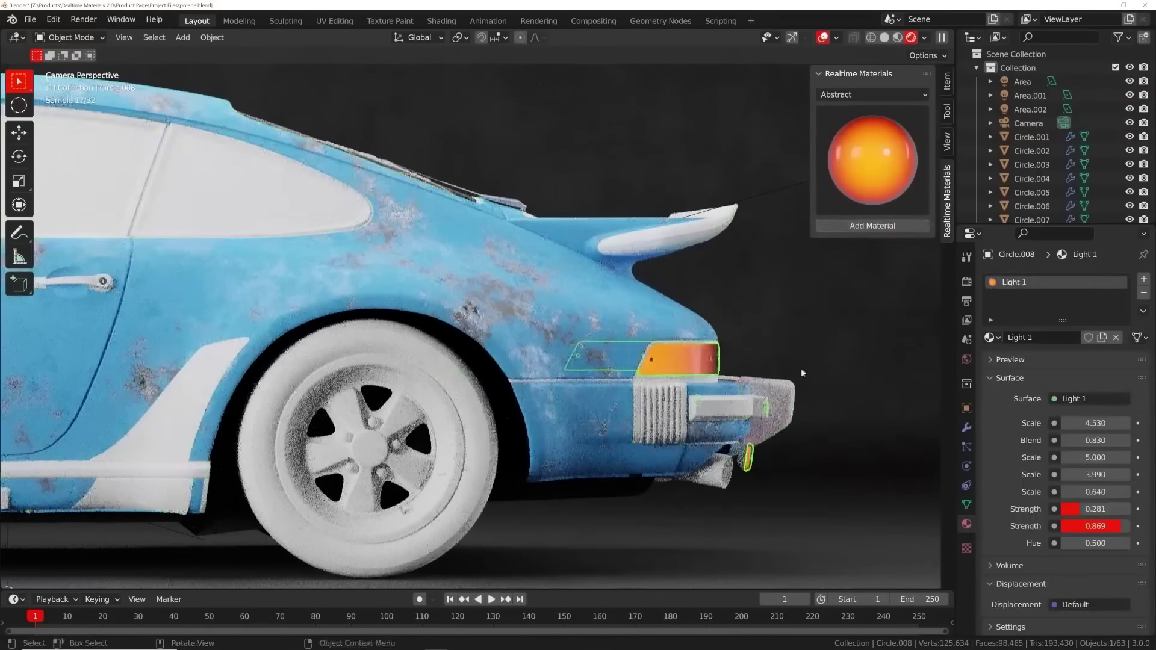
click(872, 95)
click(830, 306)
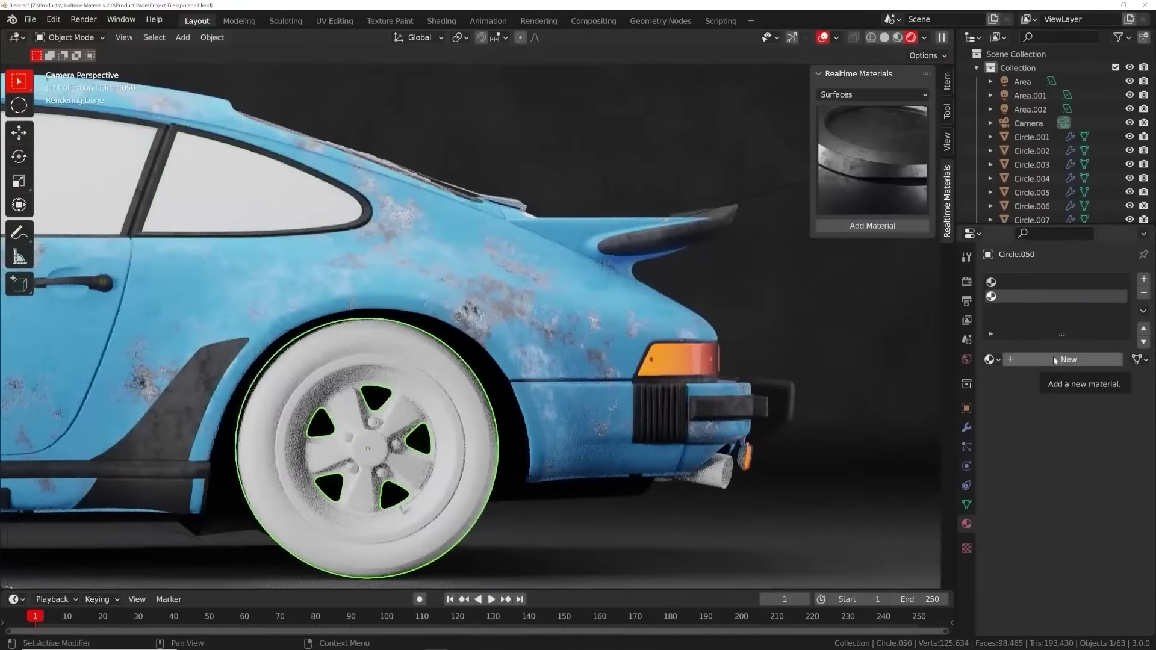
- Assign the Abstract category's Rubber material to the tire and switch the material library to the Basics category
click(872, 95)
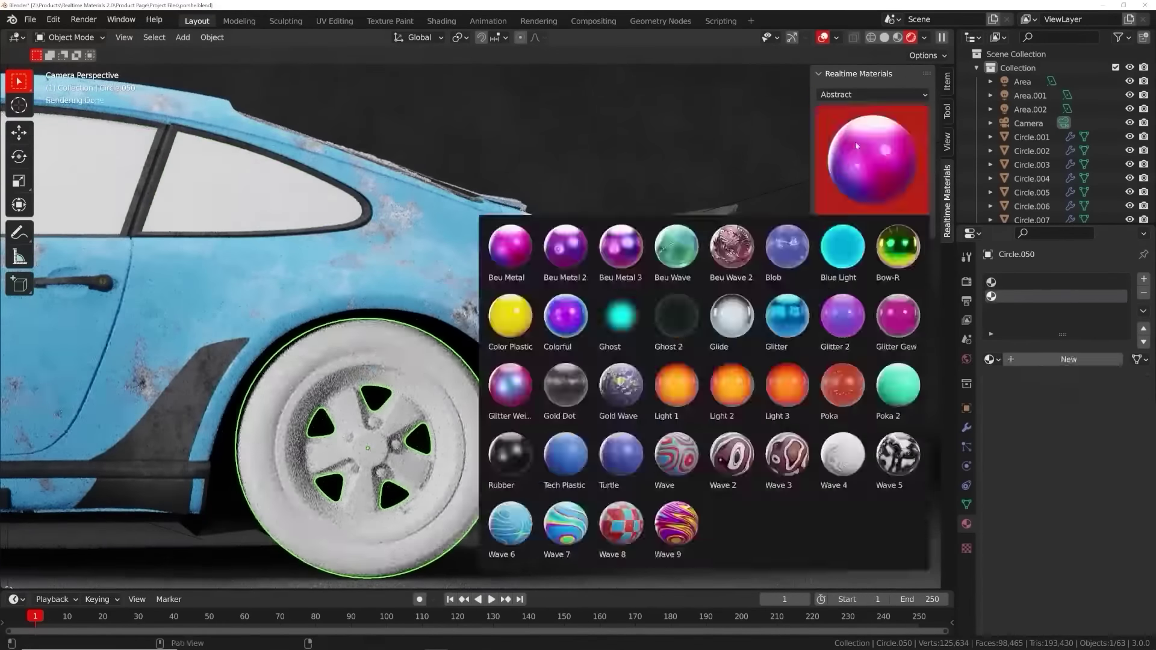
click(872, 95)
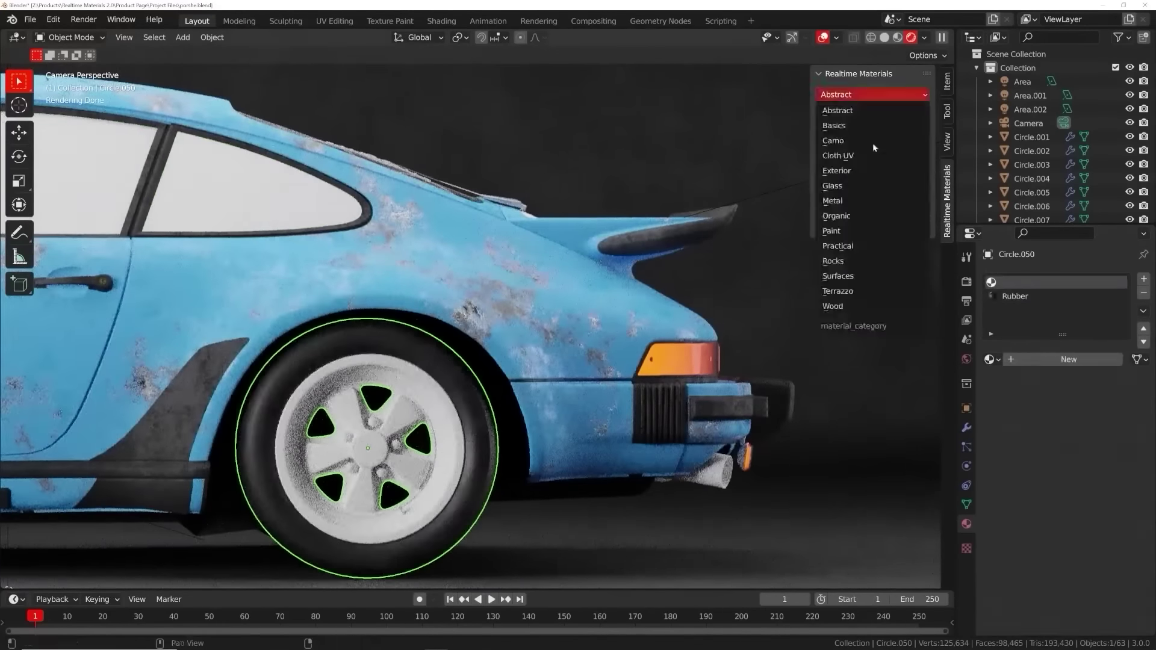
click(833, 126)
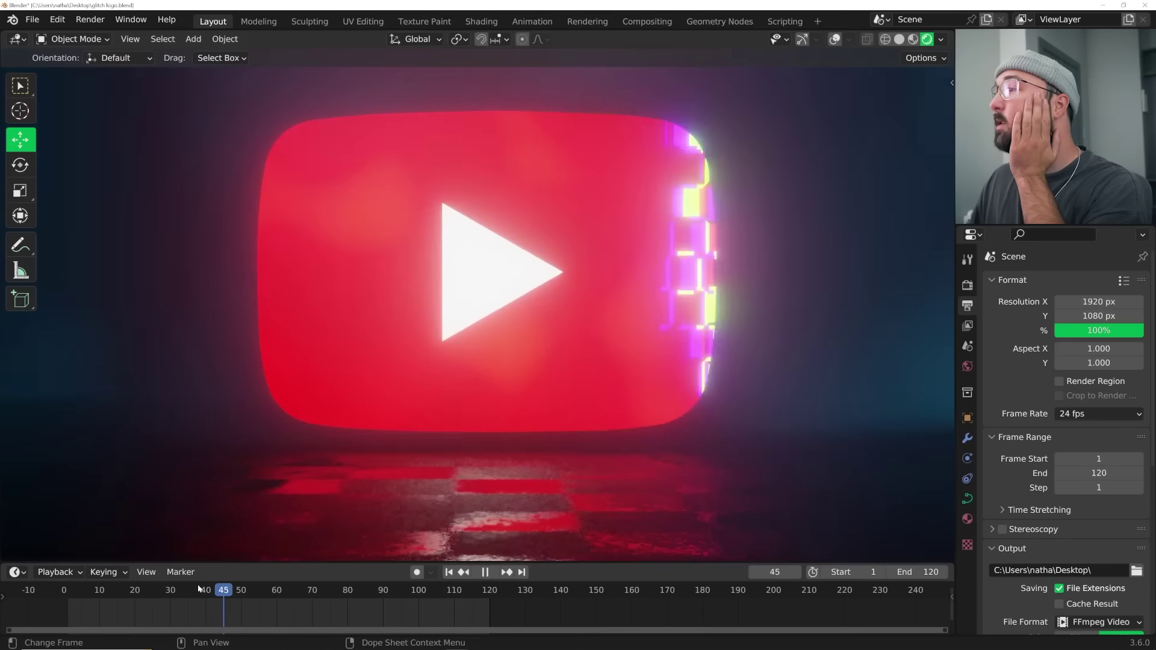
- Stop the logo animation's playback and scrub back to frame 28
key(space)
drag(198, 588, 163, 588)
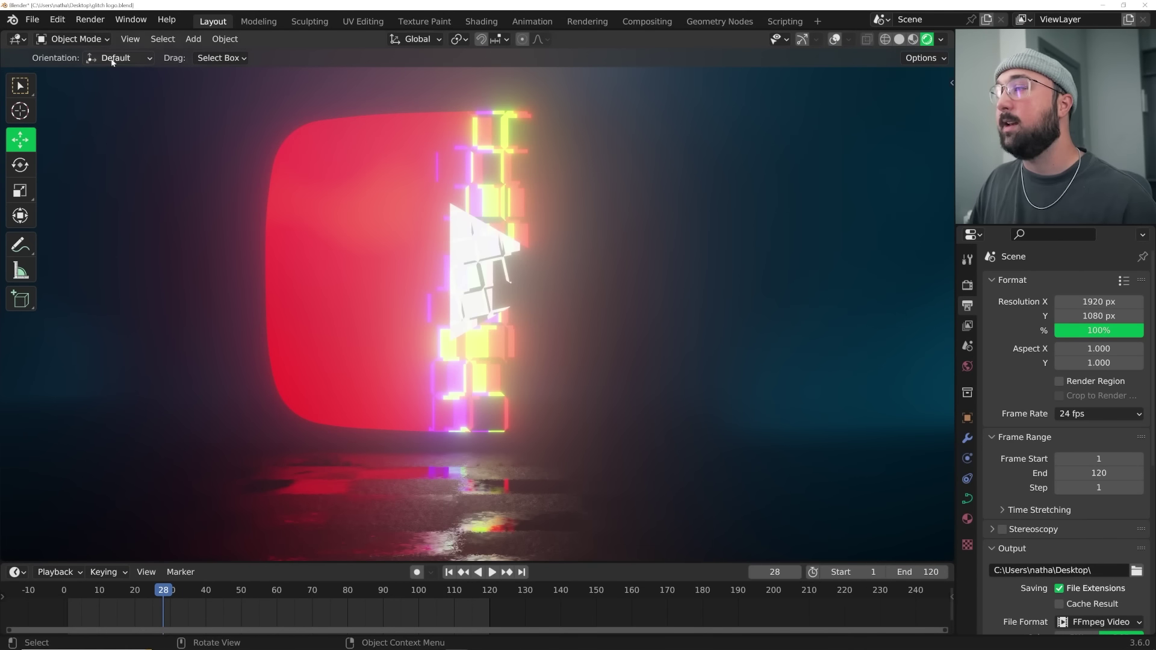
- Start a new General file
click(32, 20)
mouse_move(54, 35)
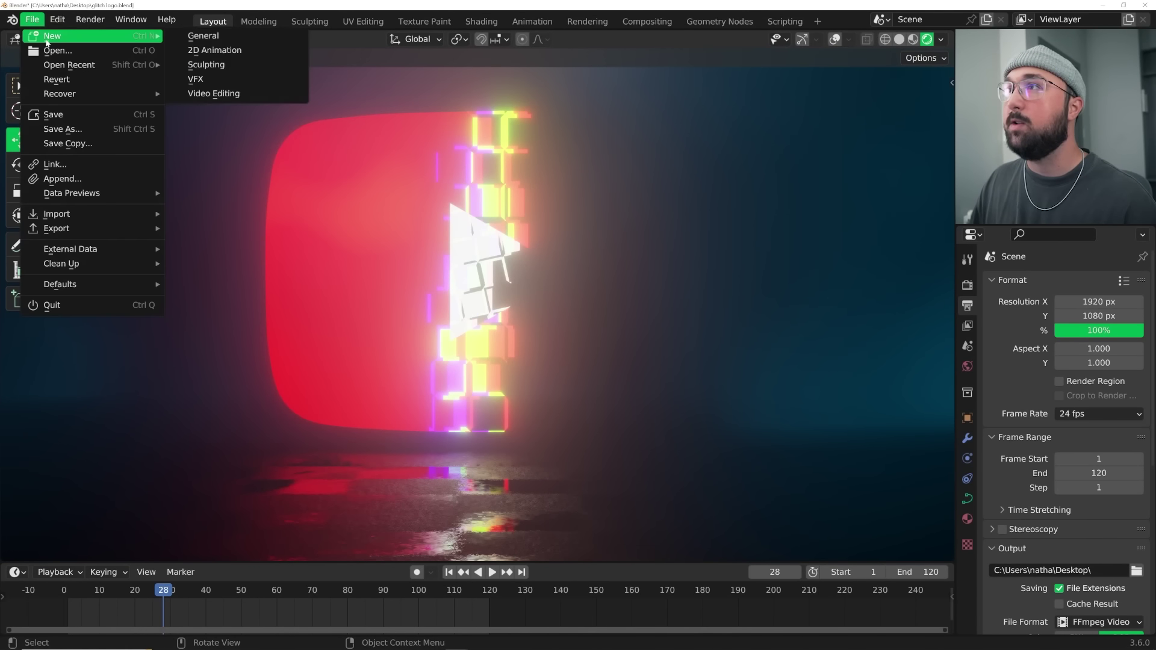
click(199, 34)
click(594, 353)
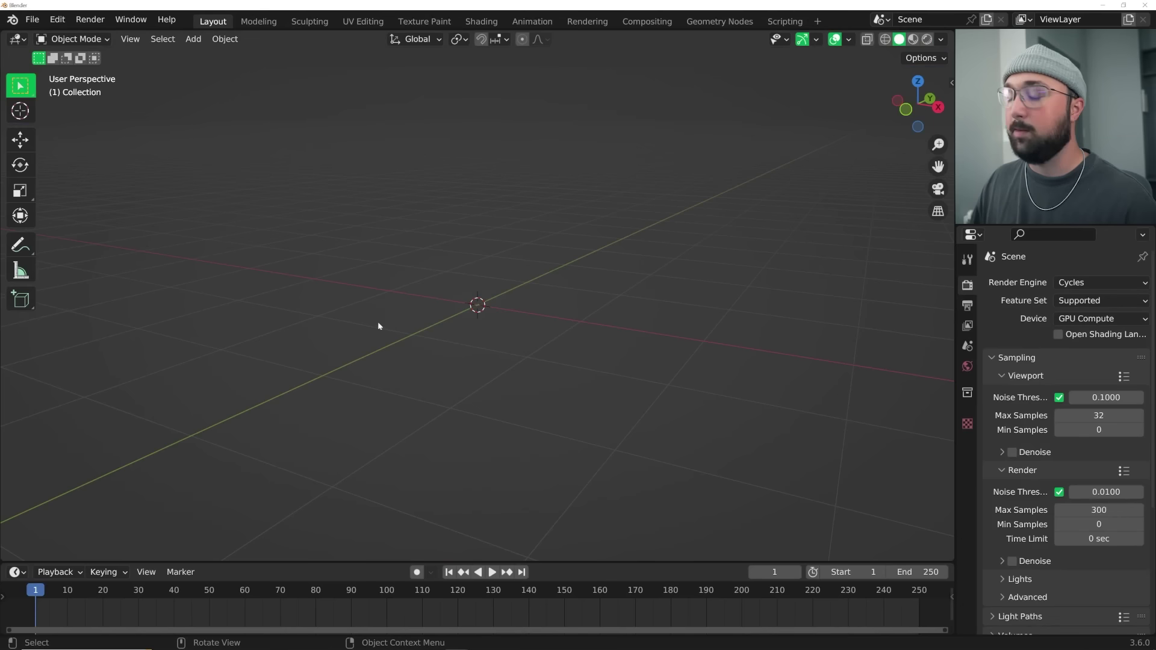
- Add a mesh circle at the origin with its fill type set to N-Gon
middle_drag(378, 325, 413, 318)
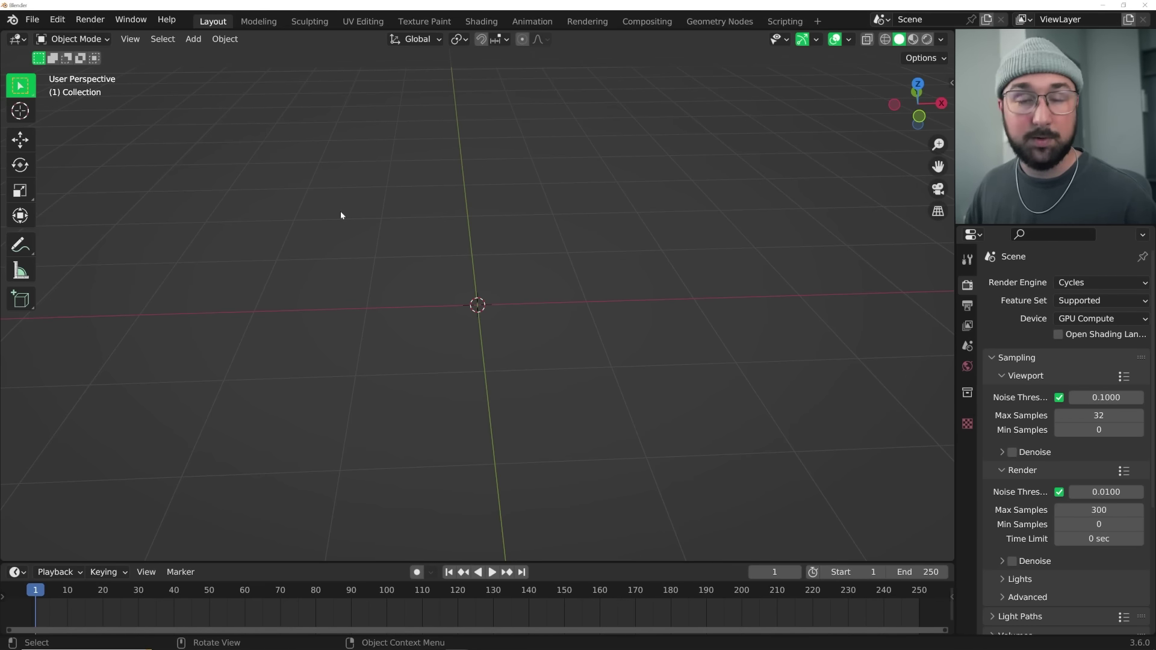
key(shift+a)
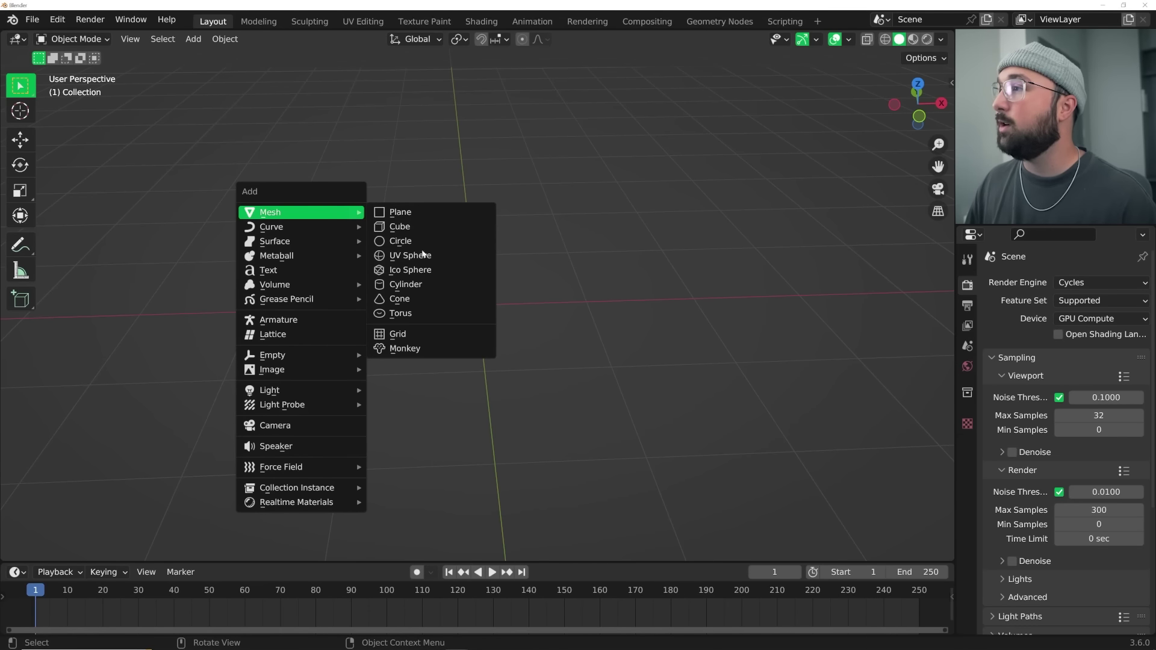
click(410, 242)
click(85, 548)
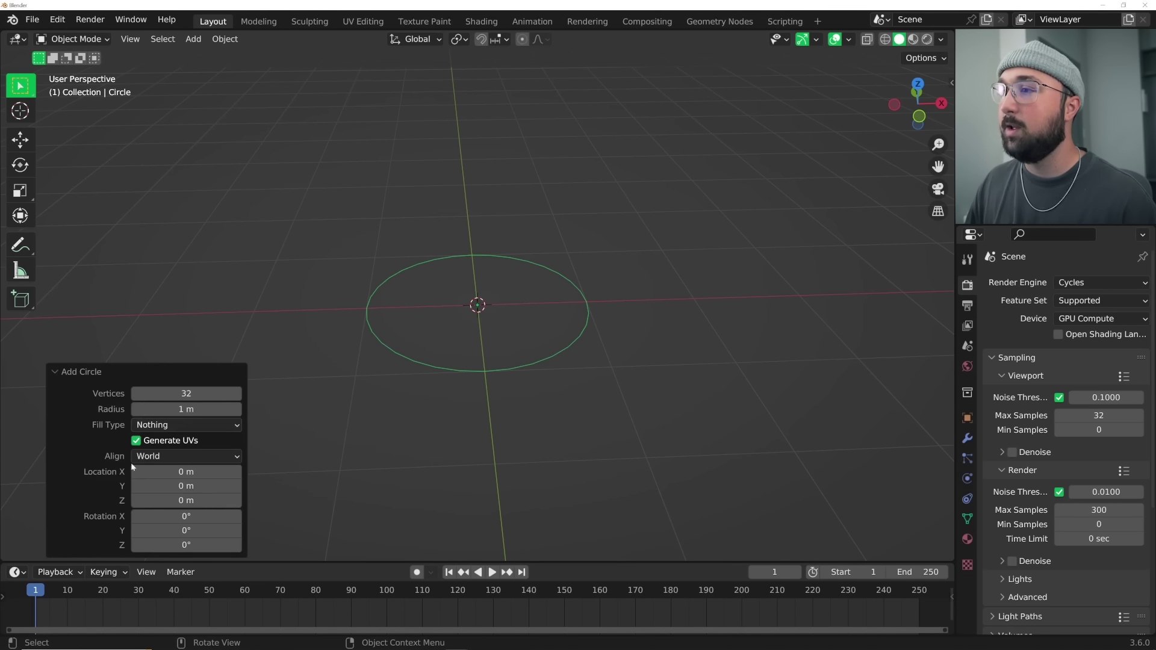
click(183, 425)
click(174, 459)
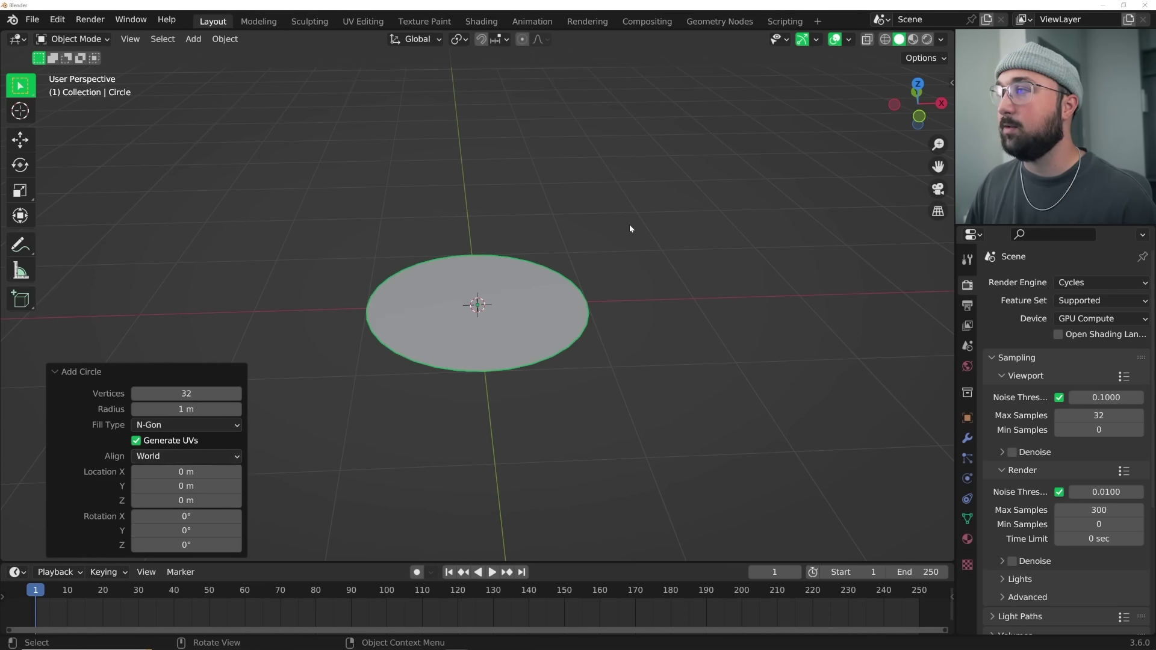
- Delete the filled circle from the scene
middle_drag(630, 228, 480, 347)
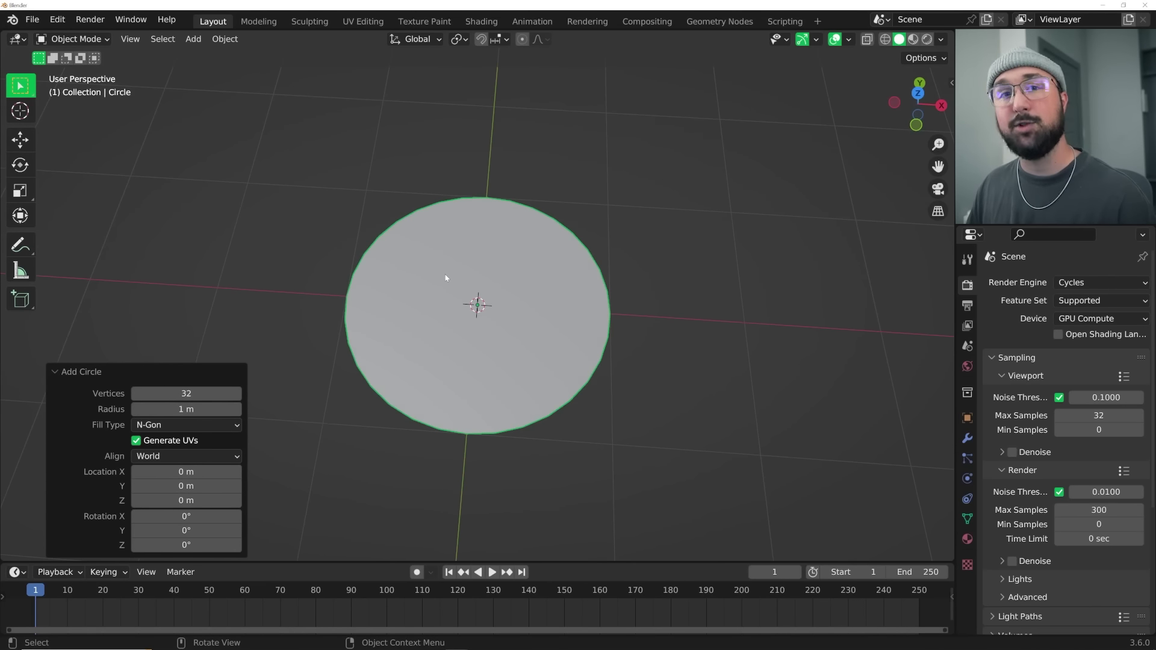
middle_drag(445, 278, 463, 315)
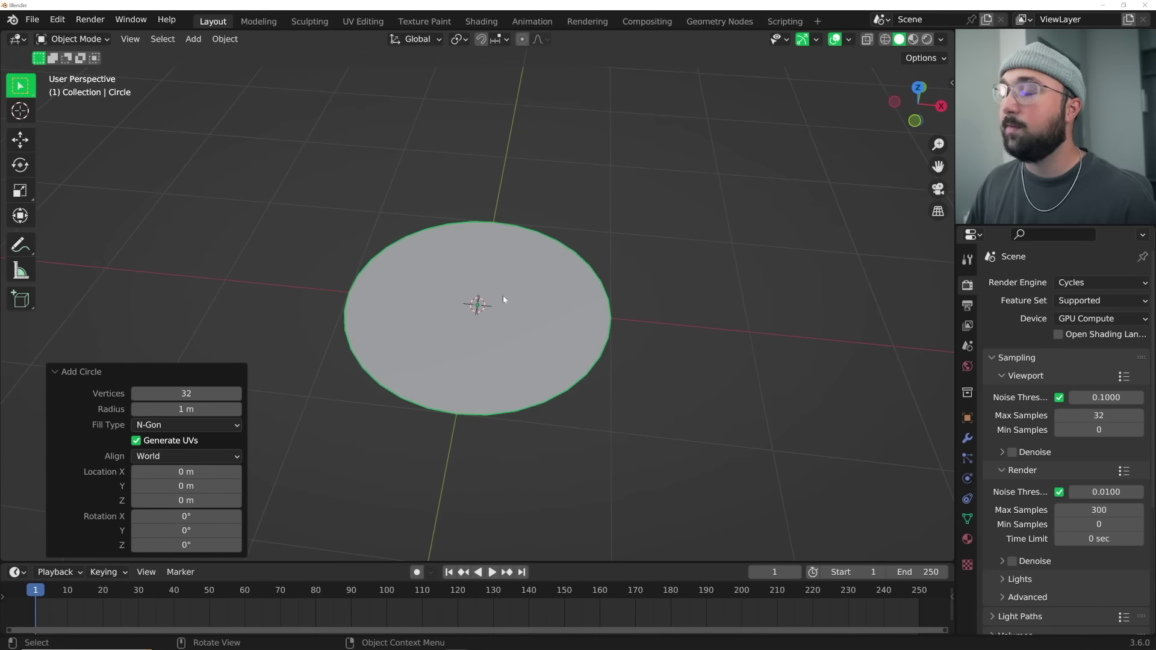
key(Delete)
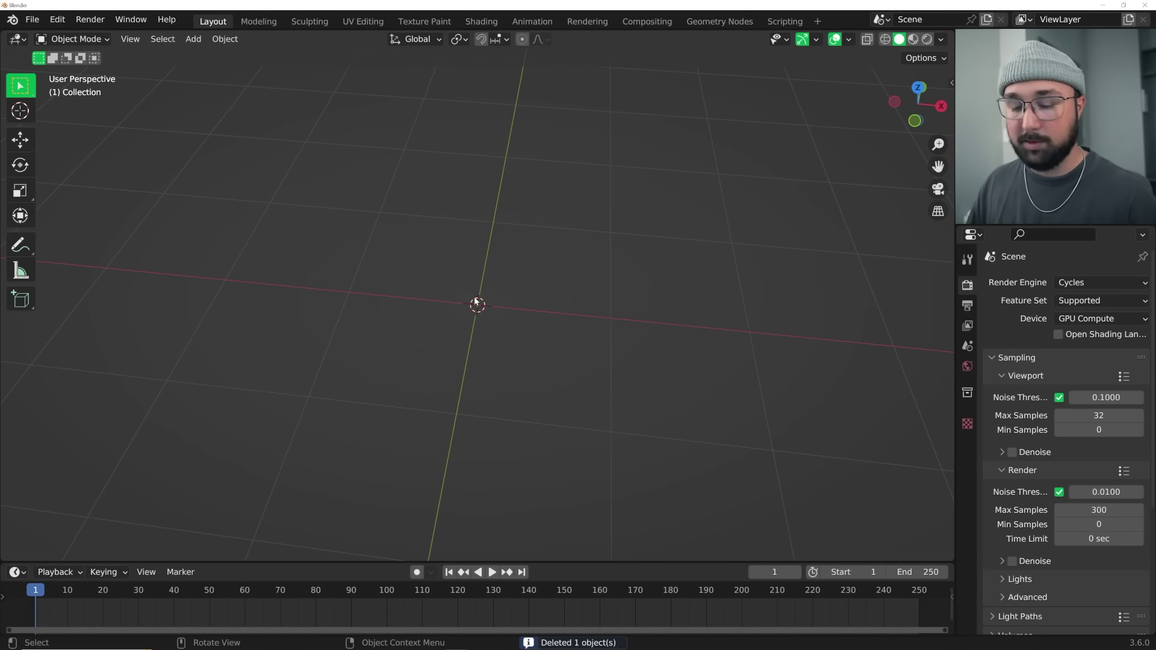
- Import the YouTube logo SVG file from the Desktop folder
click(31, 22)
mouse_move(91, 217)
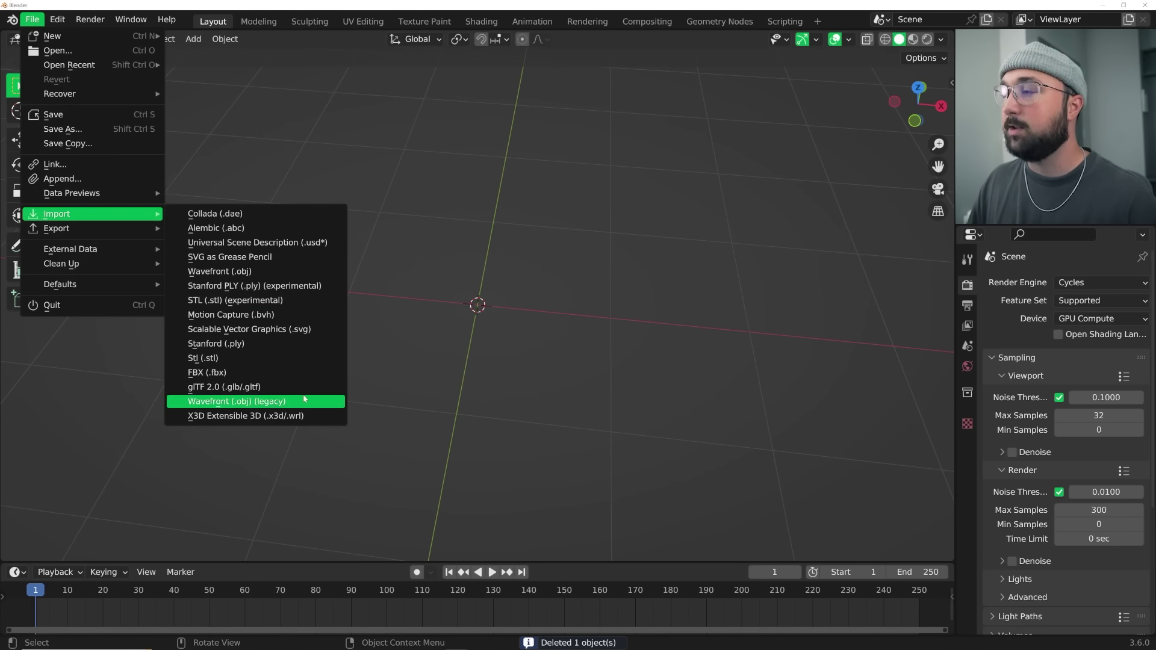
click(282, 330)
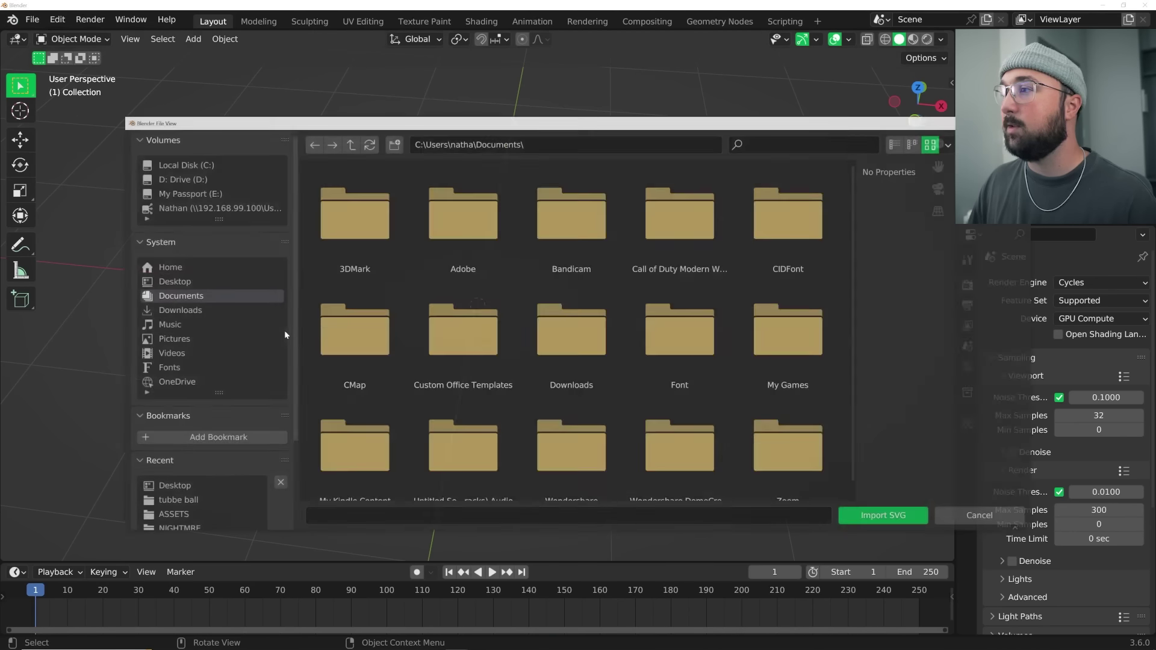
scroll(472, 362, down, 1)
click(171, 281)
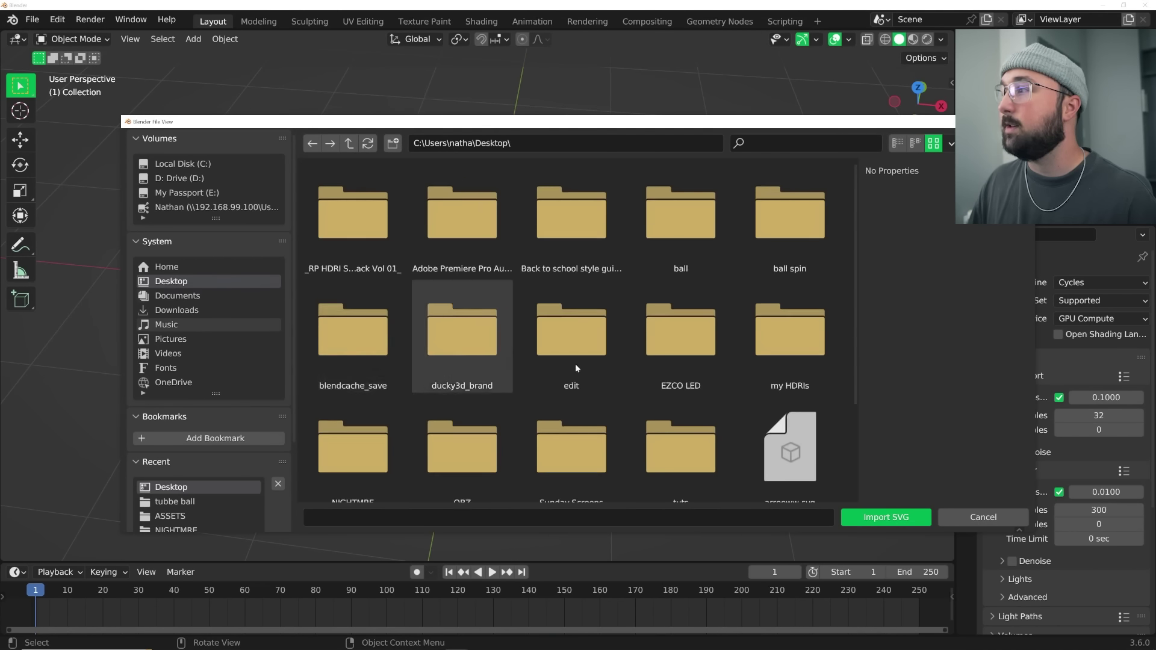
scroll(602, 363, down, 2)
double_click(470, 434)
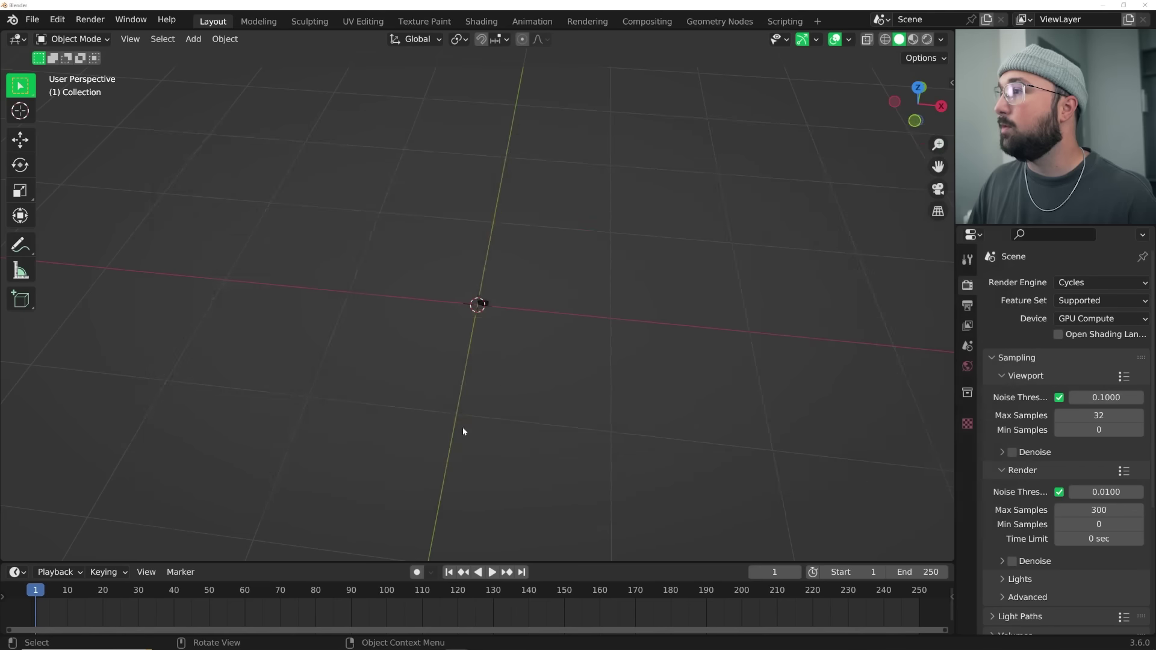
- Scale the imported logo curves up by about 10.1, and again by about 3.6
key(s)
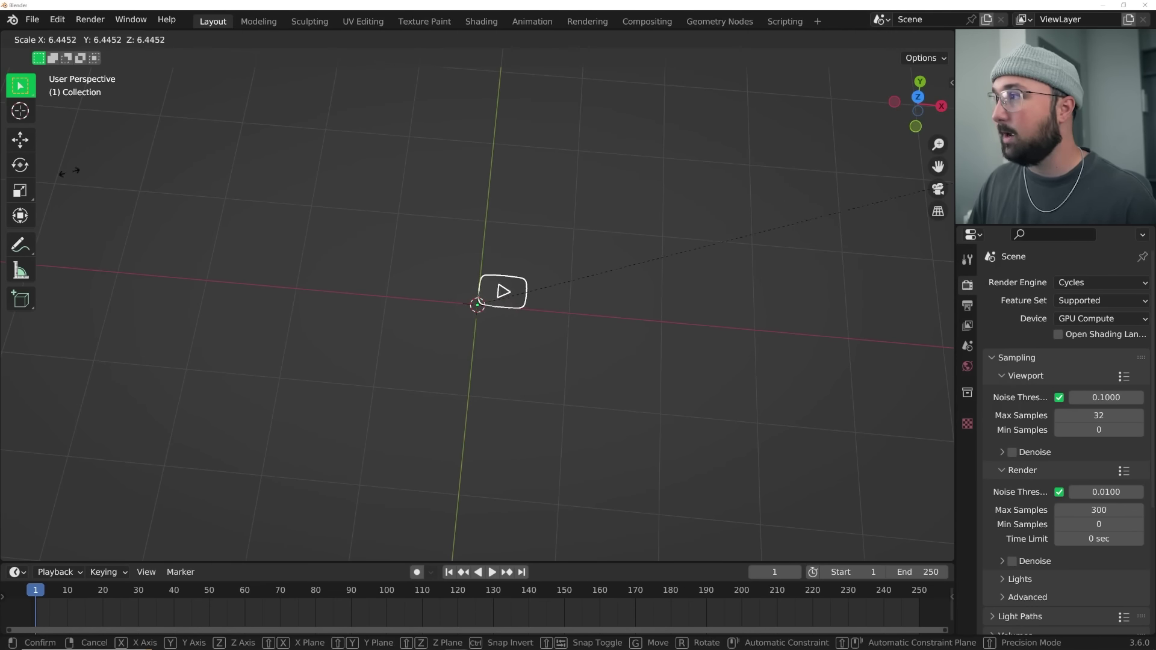
click(60, 171)
key(s)
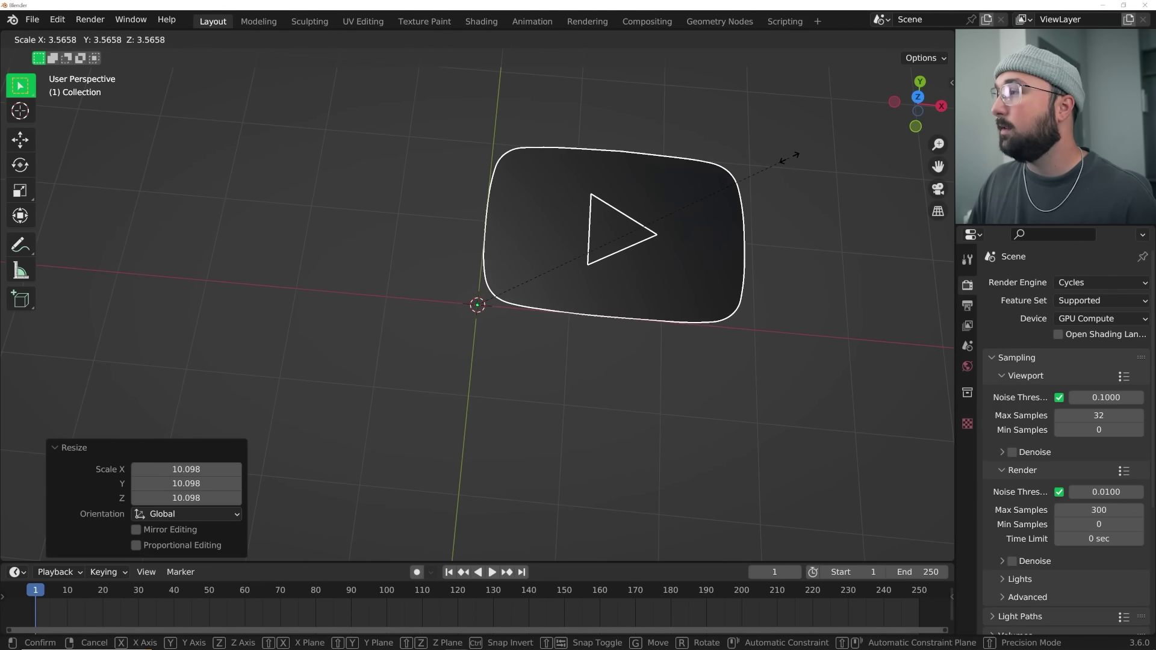
click(801, 158)
- Delete the separate triangle curve that fills the logo's play symbol
middle_drag(814, 154, 413, 293)
click(365, 333)
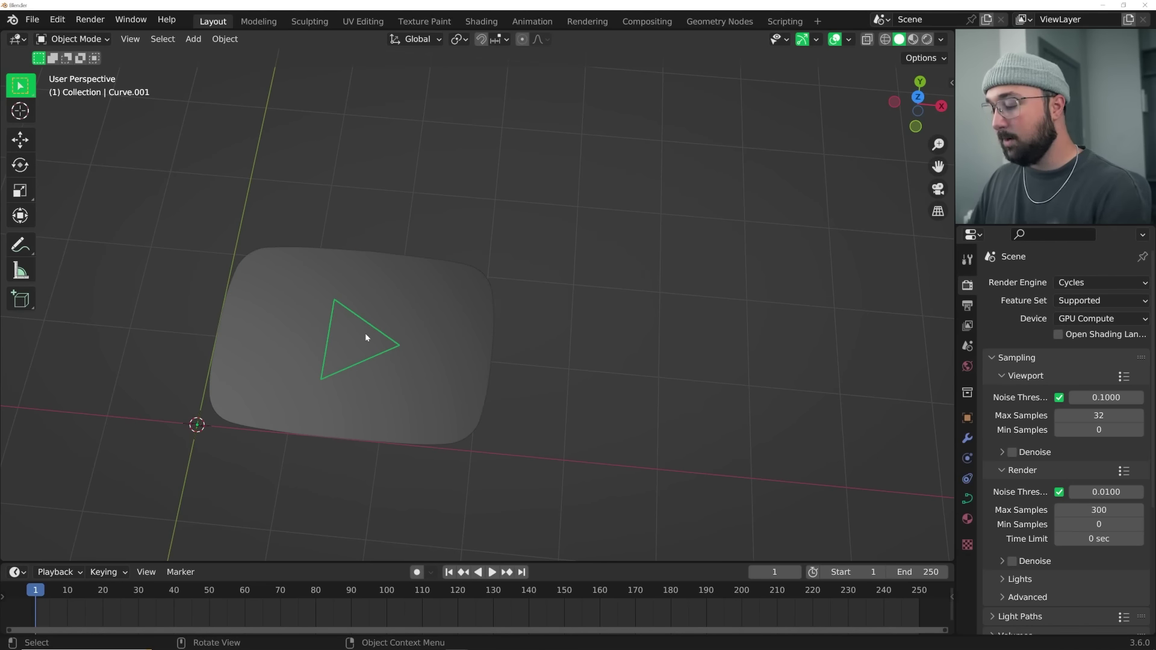
key(Delete)
- Examine the remaining logo curve's control points in Edit Mode from the top view, then return to Object Mode
click(411, 307)
key(Tab)
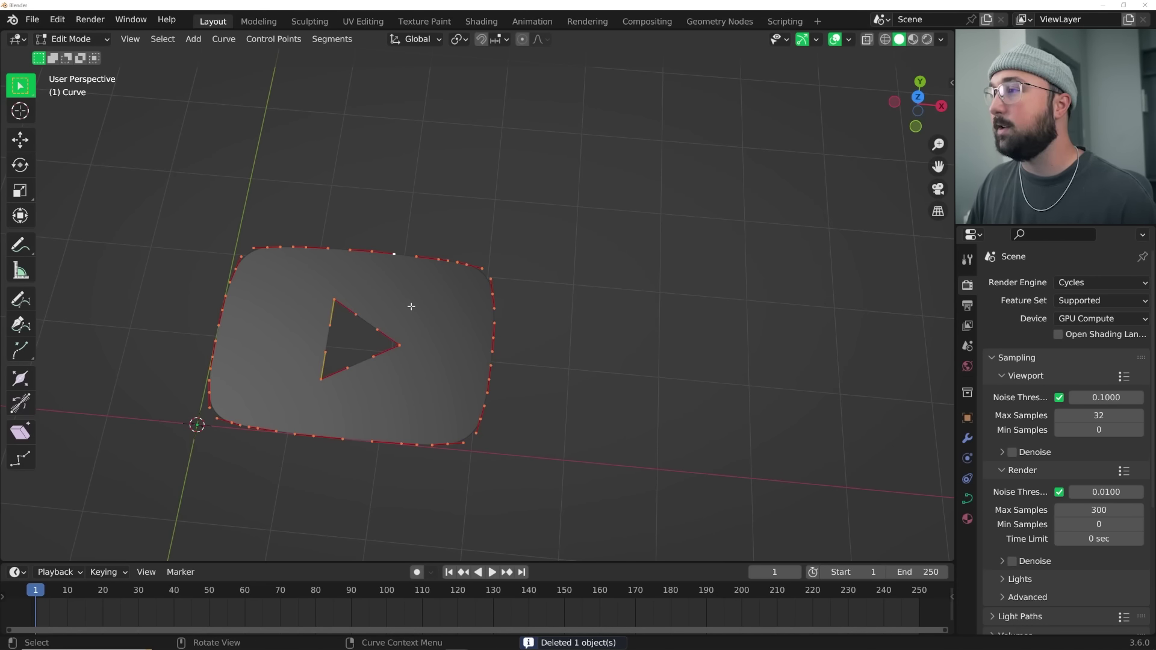
key(grave)
click(417, 236)
scroll(459, 287, down, 3)
key(Tab)
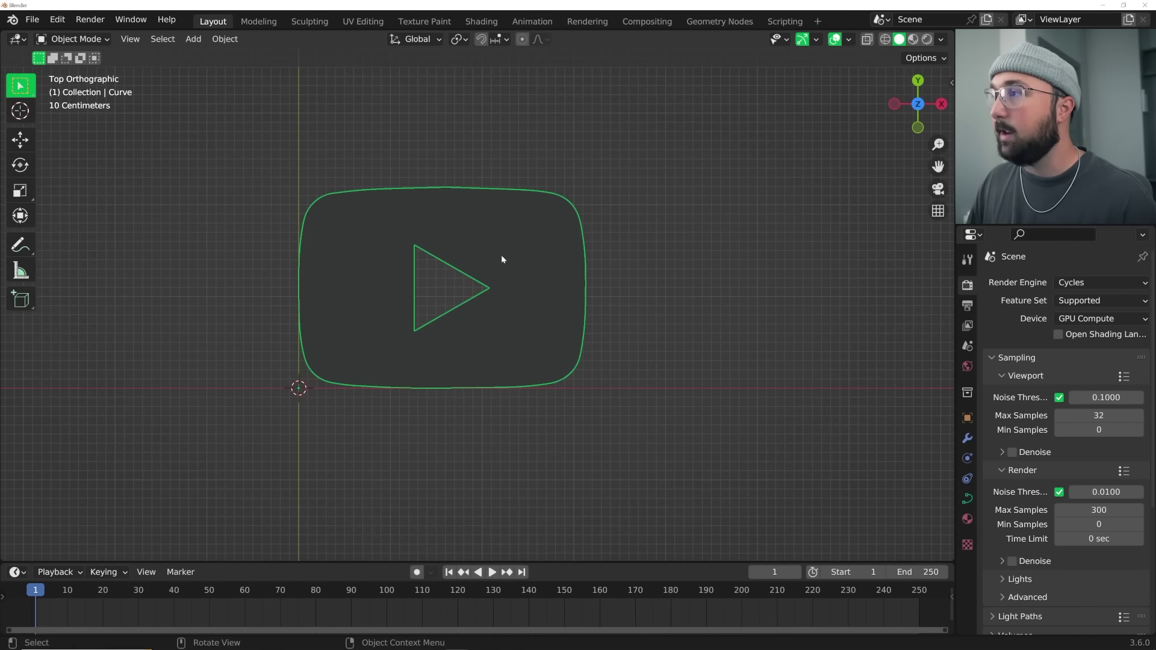
- Move all of the logo curve's control points by about -1.48 m in X and -1.10 m in Y to centre them on the origin
click(623, 199)
click(495, 267)
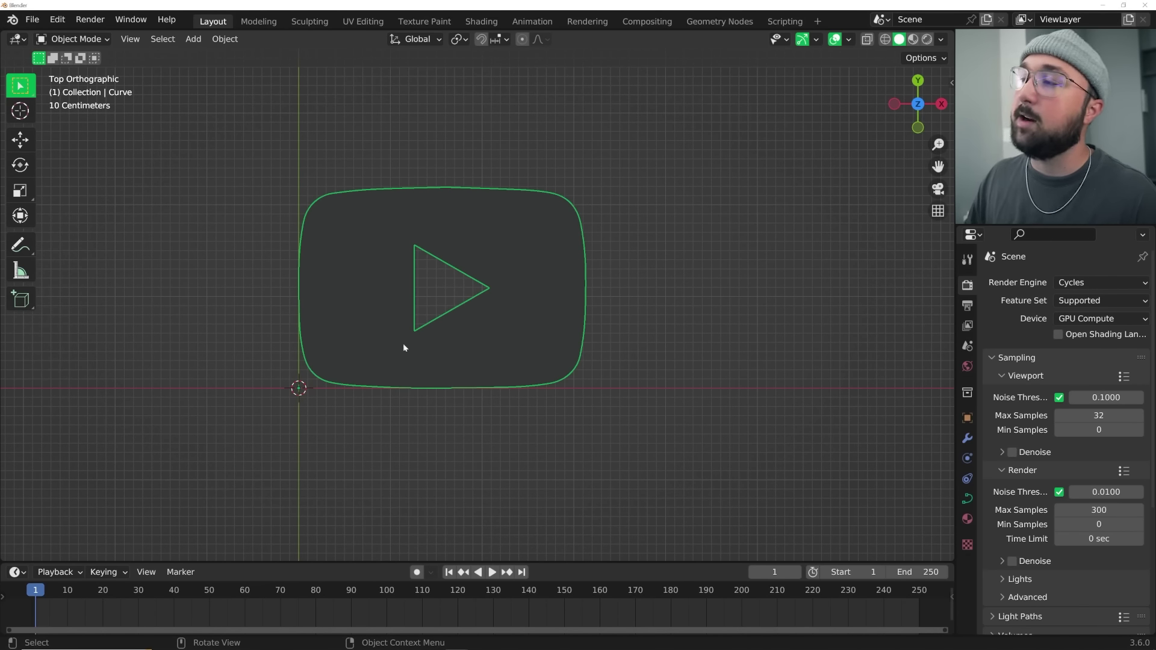
key(Tab)
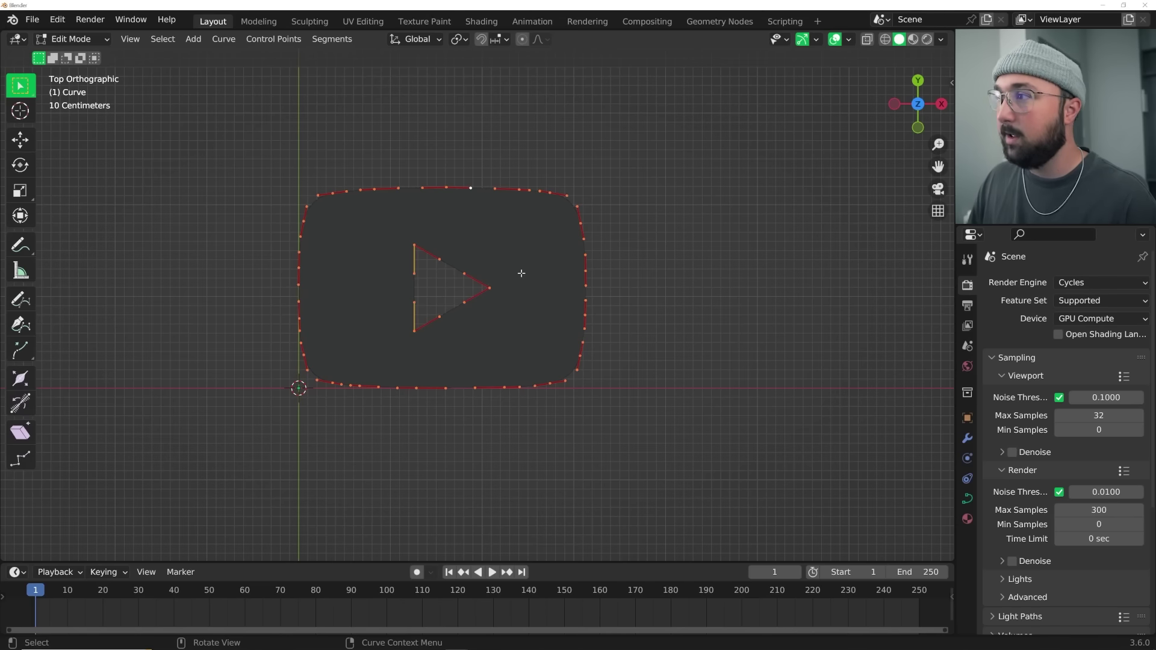
key(grave)
click(519, 208)
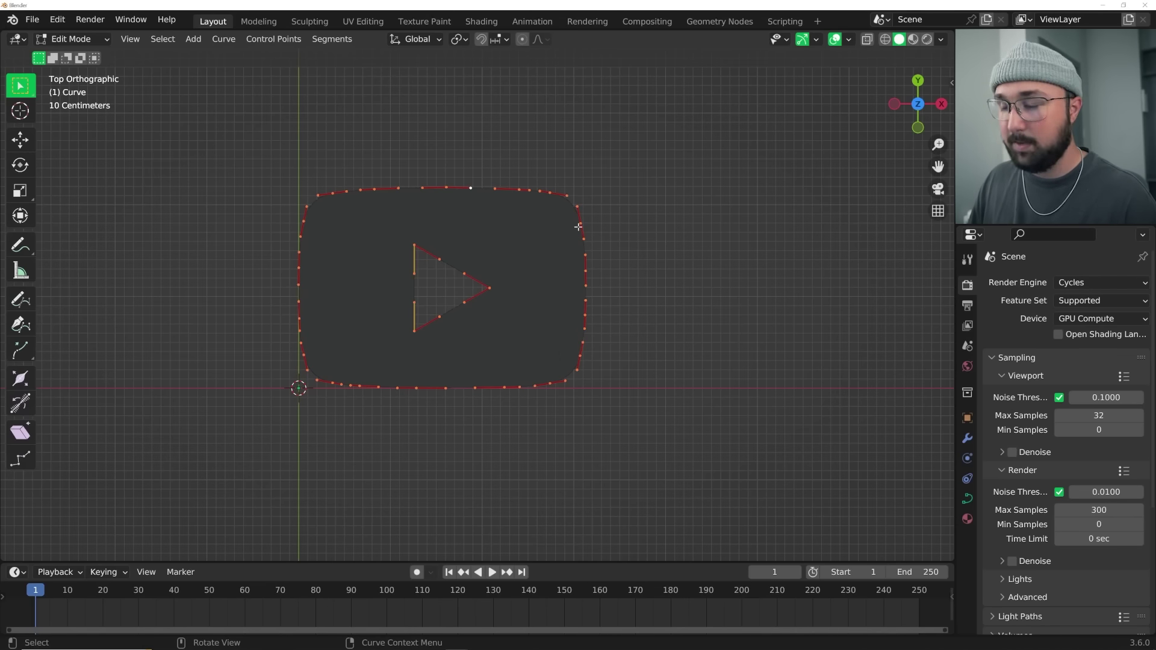
key(g)
click(442, 327)
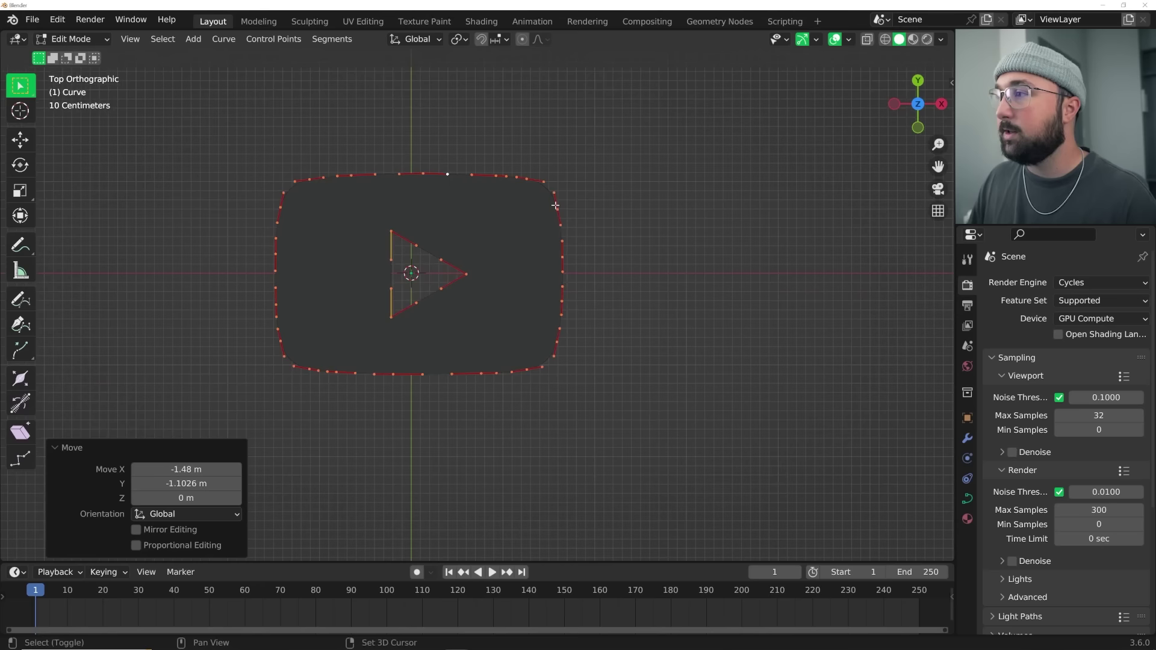
- Fine-tune the logo's centring on the origin by shifting its points about 0.03 m in Y, and return to Object Mode
scroll(356, 257, up, 5)
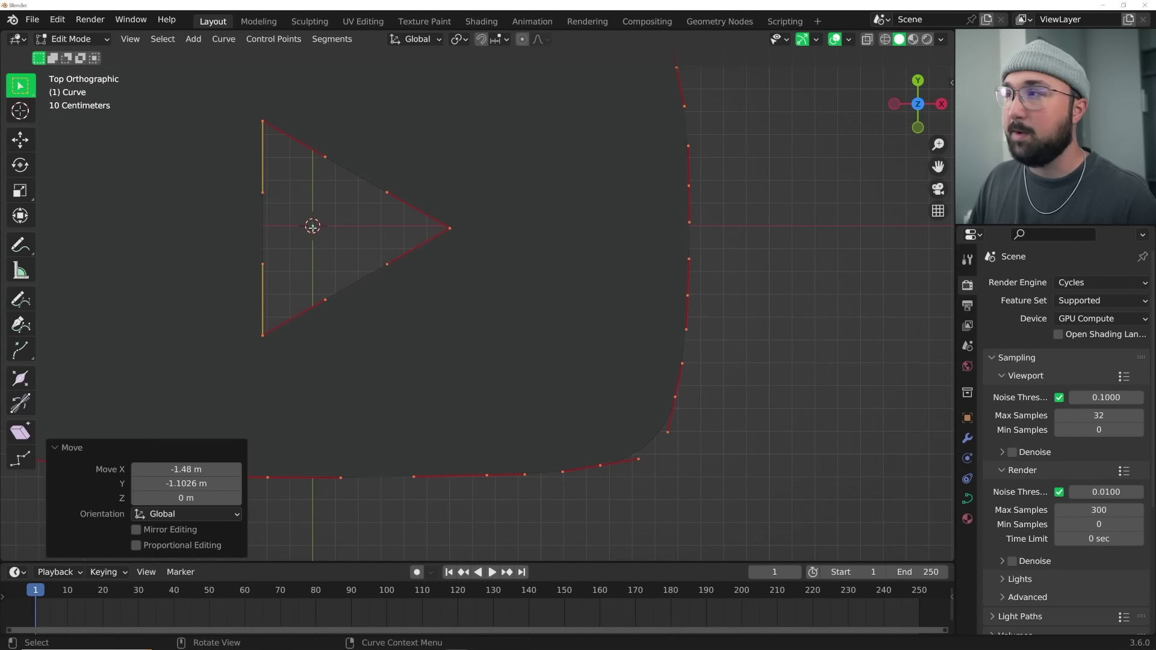
scroll(449, 247, down, 3)
key(g)
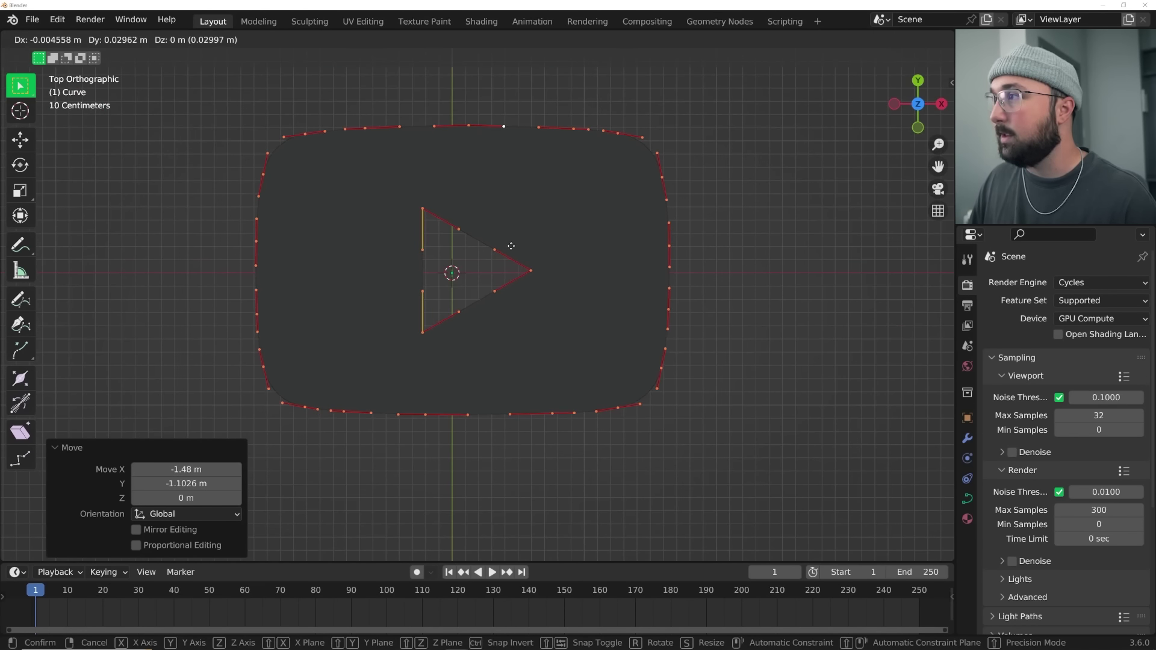
click(511, 246)
key(Tab)
- Rotate the logo 90° about the X axis to stand it upright
middle_drag(511, 245, 506, 186)
text(r)
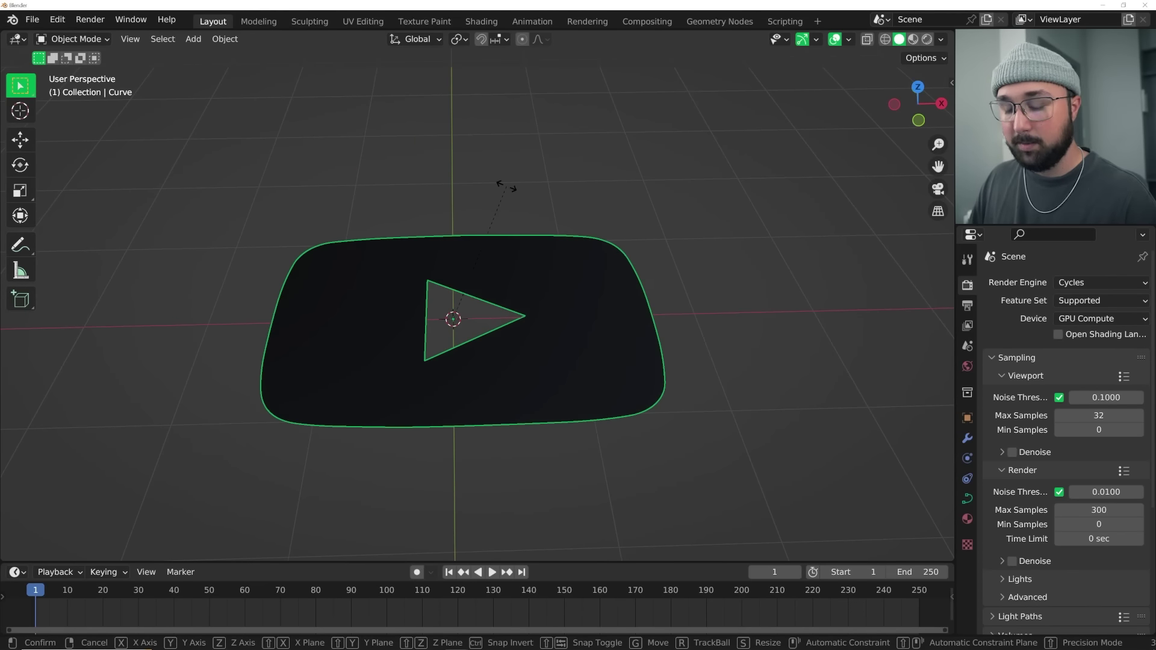
text(x90)
key(Return)
- Raise the logo about 1.22 m along the Z axis with the Move tool
middle_drag(539, 179, 524, 238)
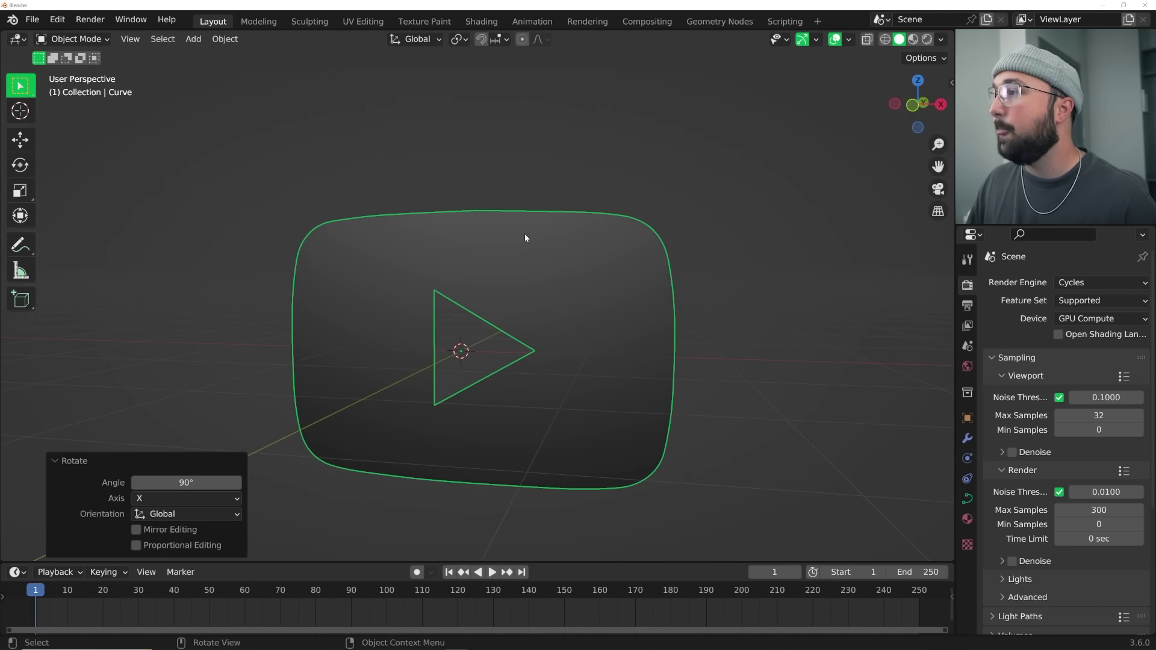
key(shift+space)
key(g)
drag(459, 297, 531, 150)
- Remove the imported SVGMat material from the logo and assign a new material
middle_drag(557, 172, 569, 173)
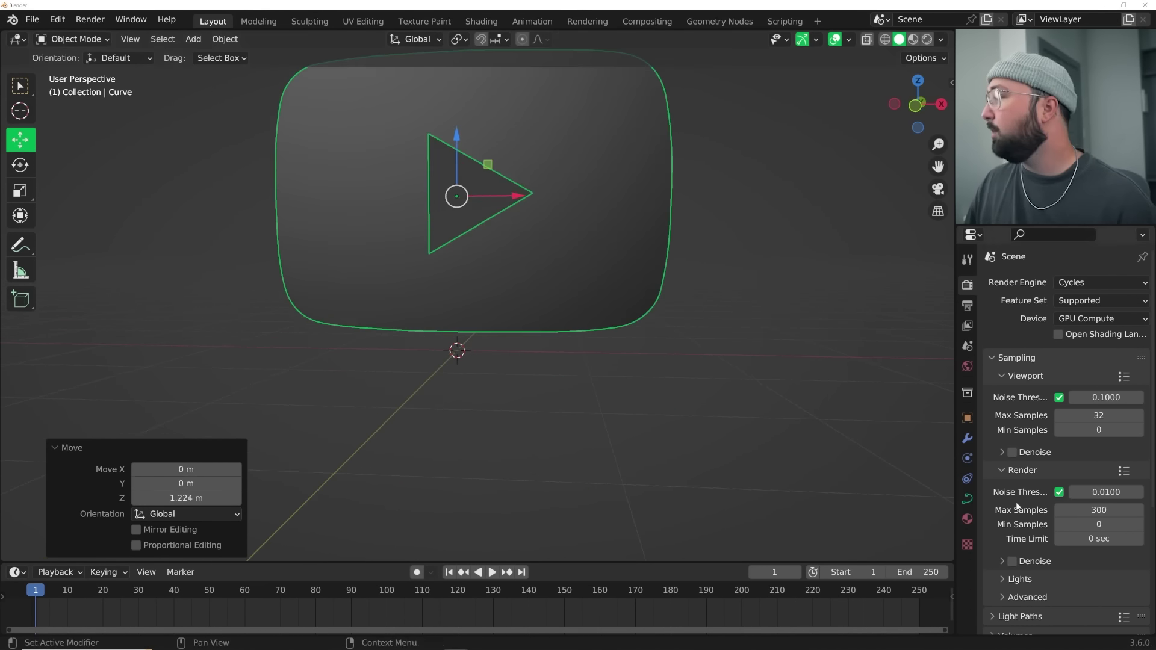
click(967, 520)
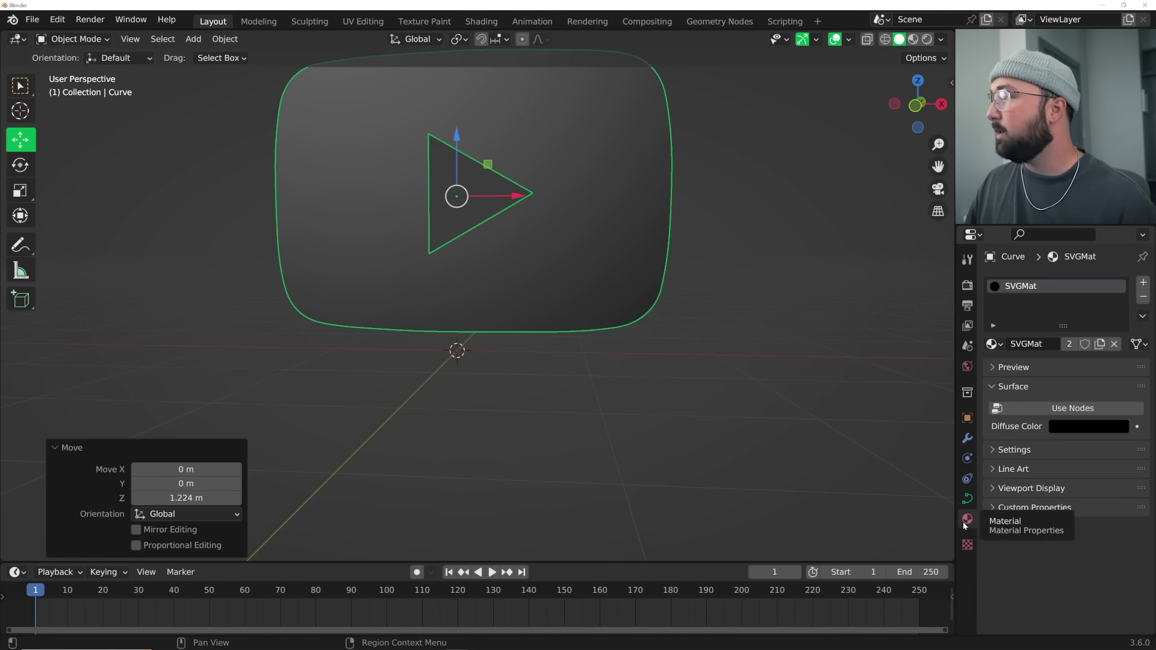
click(1143, 298)
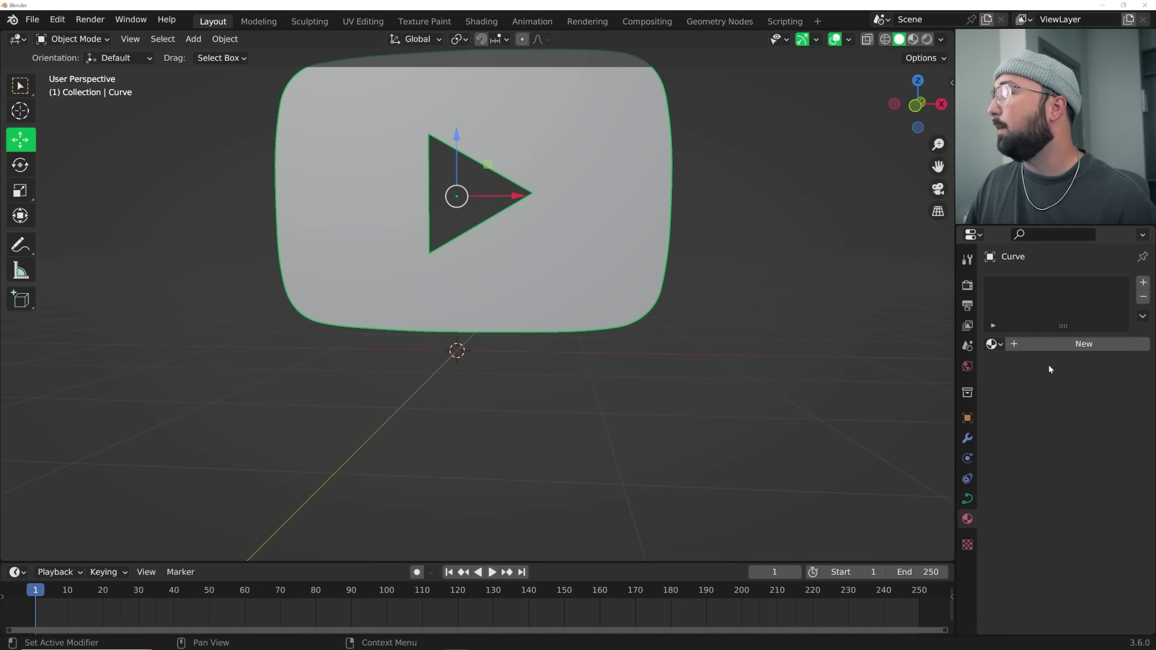
click(1060, 344)
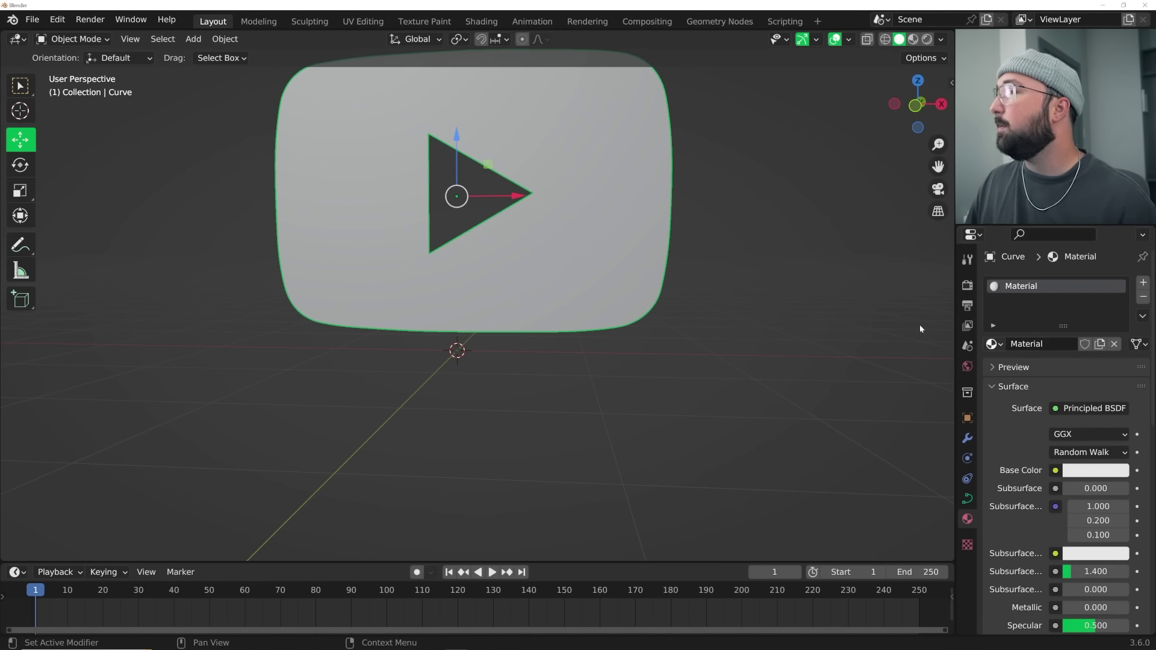
- Switch to the Shading workspace, enlarge the node editor area and frame the logo in the 3D viewport
shift+scroll(572, 291, up, 4)
middle_drag(255, 269, 420, 265)
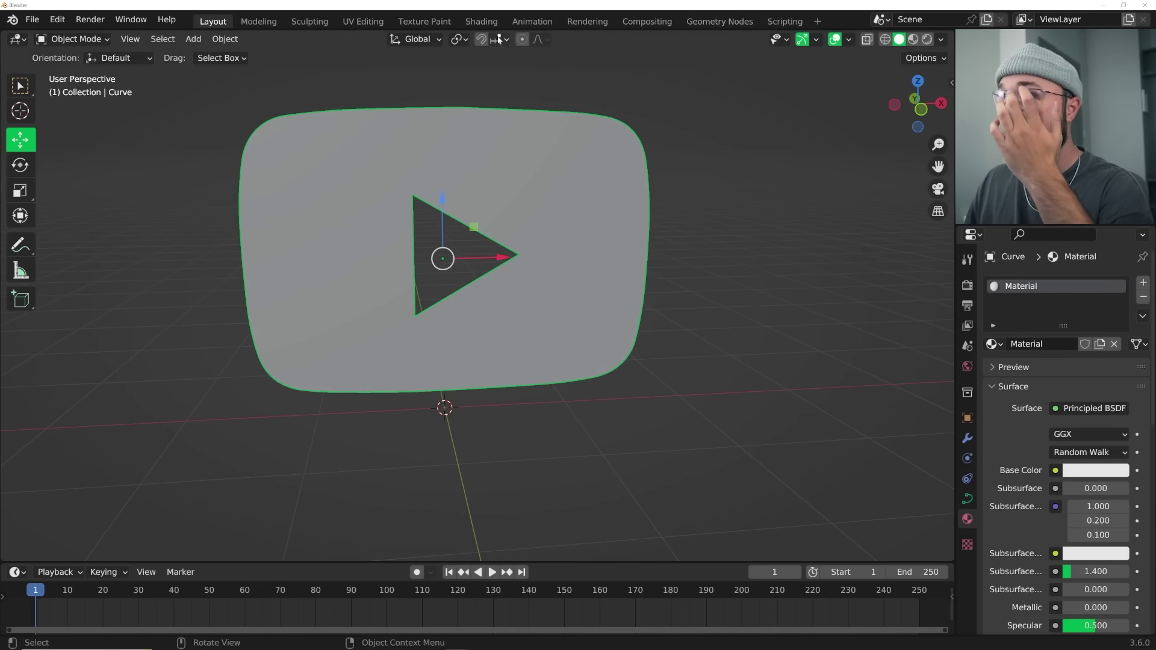
click(485, 23)
drag(180, 368, 121, 383)
middle_drag(447, 245, 530, 221)
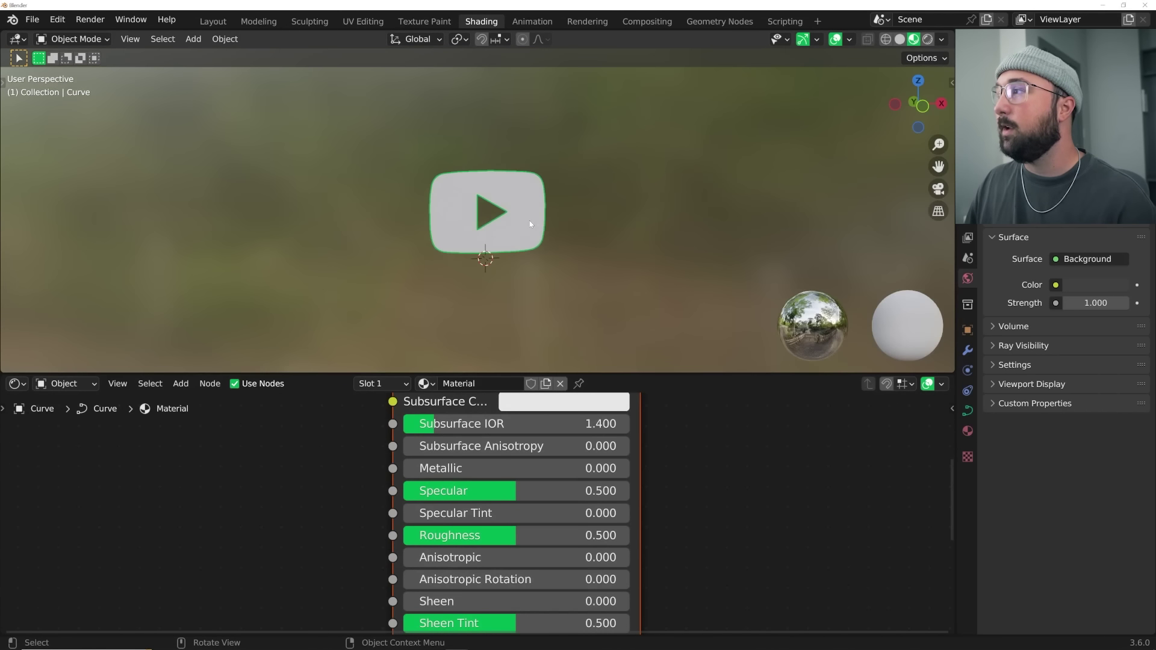
scroll(529, 220, up, 3)
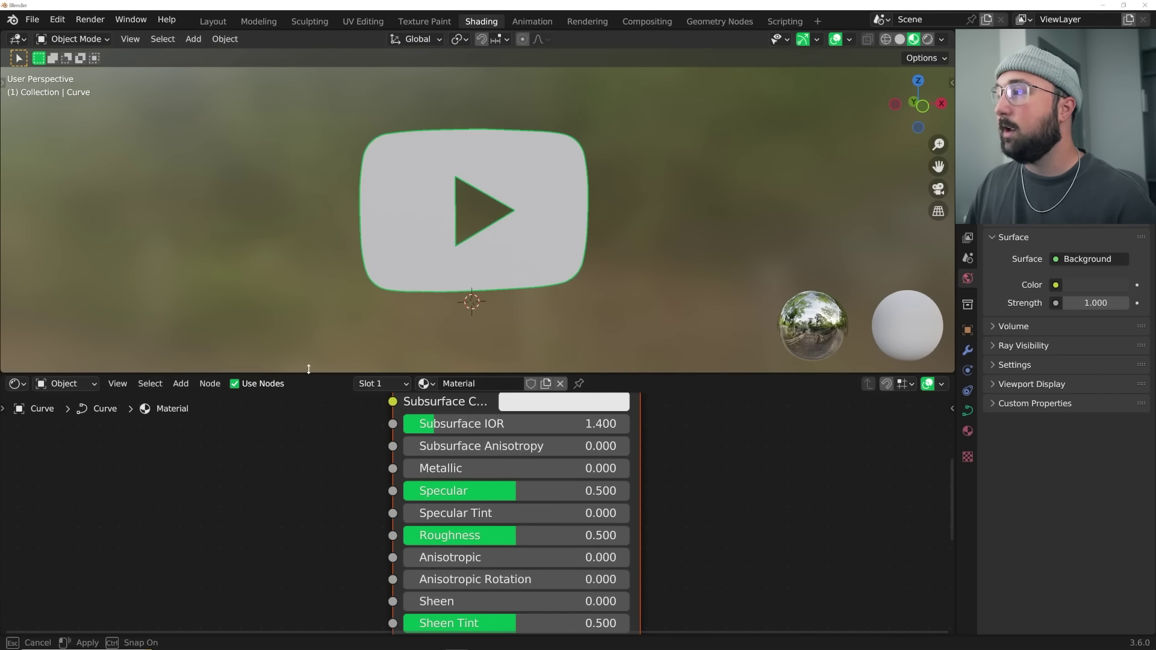
drag(308, 368, 297, 315)
scroll(483, 219, up, 2)
shift+middle_drag(482, 219, 486, 168)
shift+middle_drag(486, 169, 487, 180)
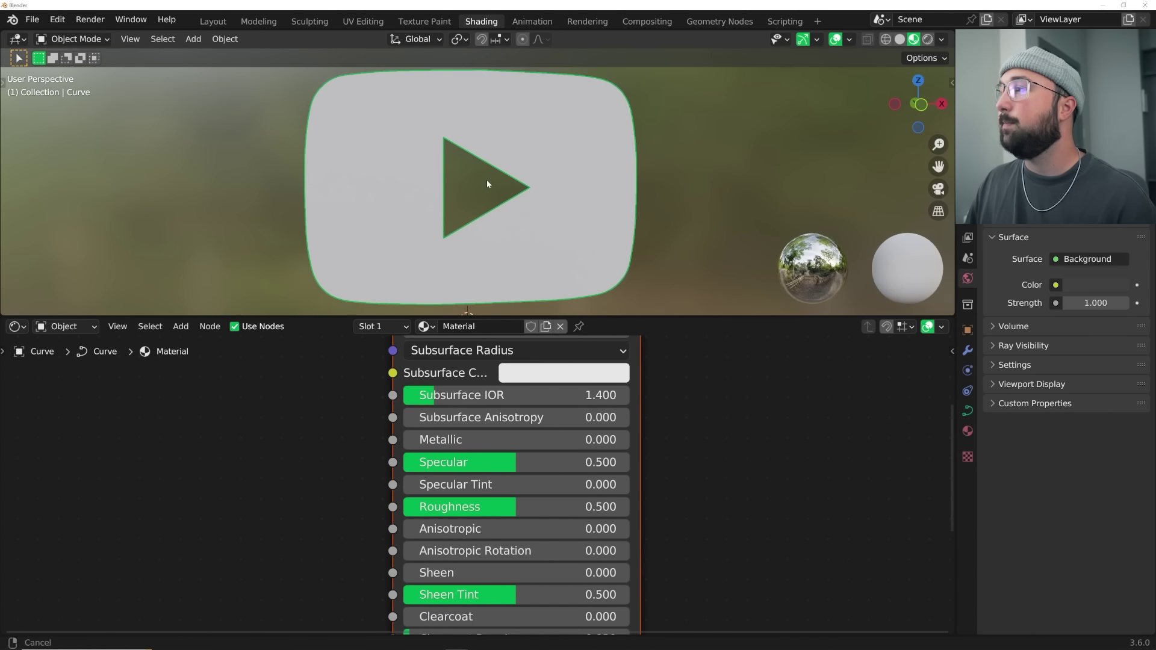
- Lower the viewport shading's World Opacity to about 0.05 and set the render engine to Eevee
click(941, 40)
drag(934, 232, 861, 233)
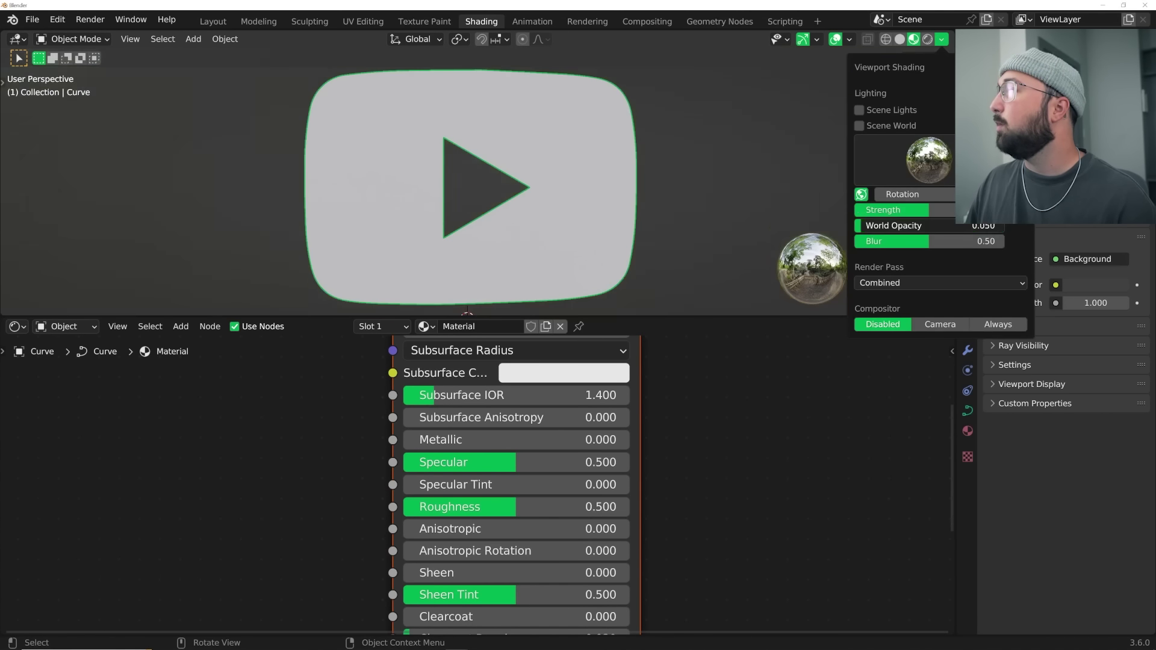
click(967, 197)
click(1098, 197)
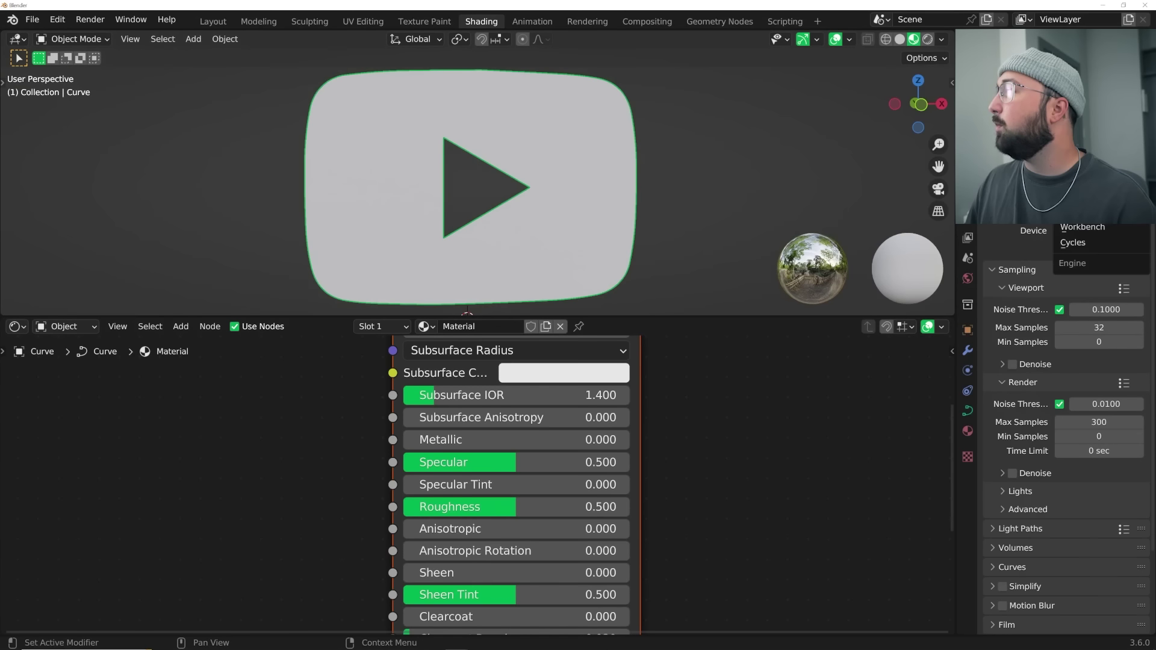
click(1078, 212)
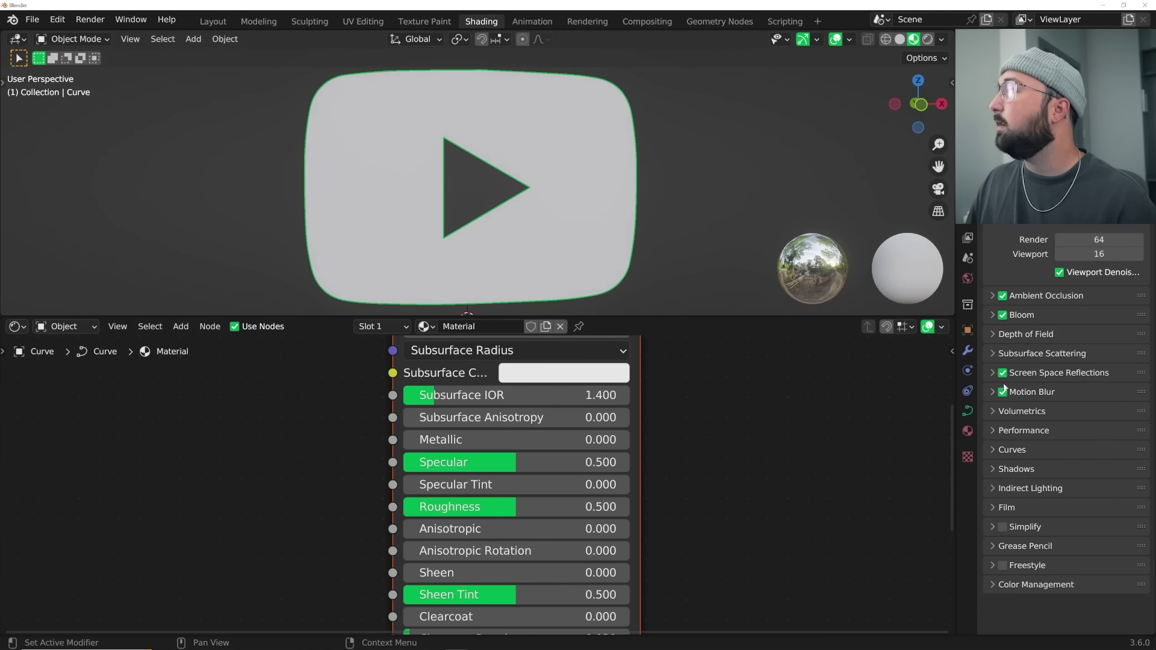
- Delete the Principled BSDF node from the logo's material
middle_drag(505, 214, 554, 193)
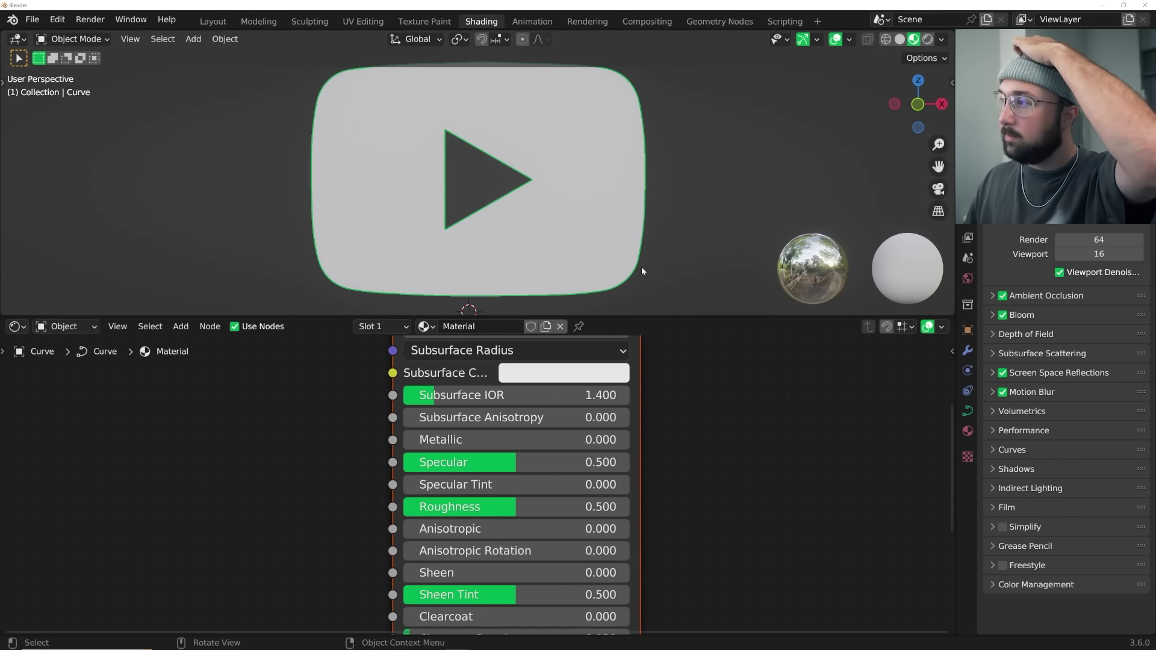
scroll(472, 361, down, 4)
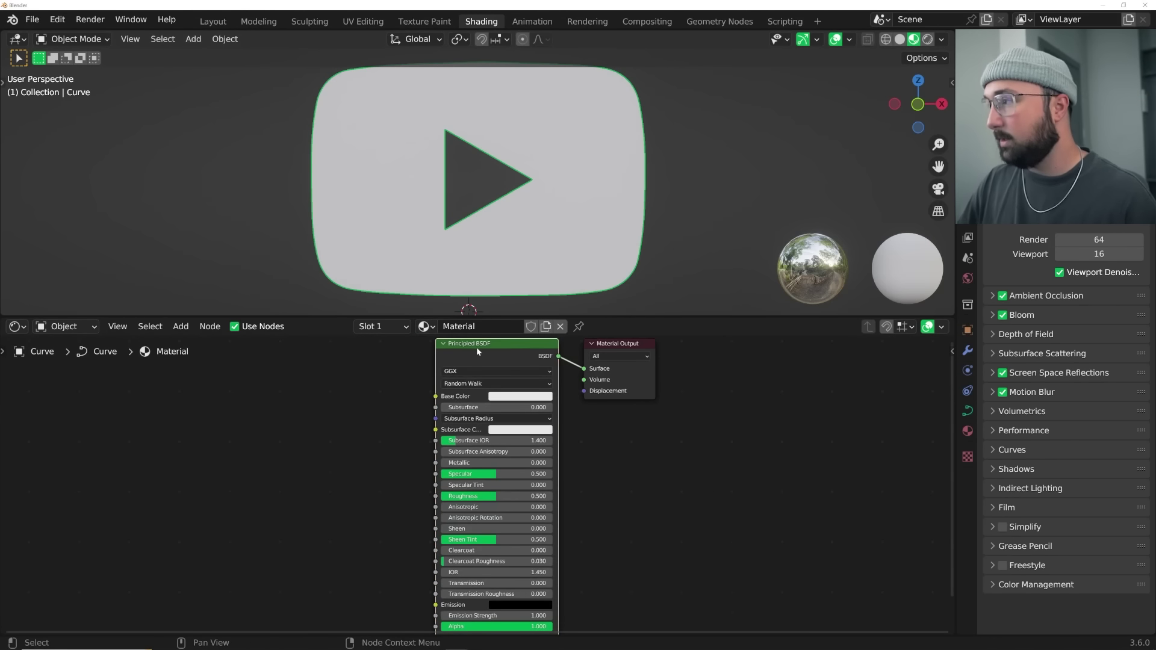
key(x)
key(Home)
- Add a Mix Shader node and connect its output to the Material Output's Surface input
key(shift+a)
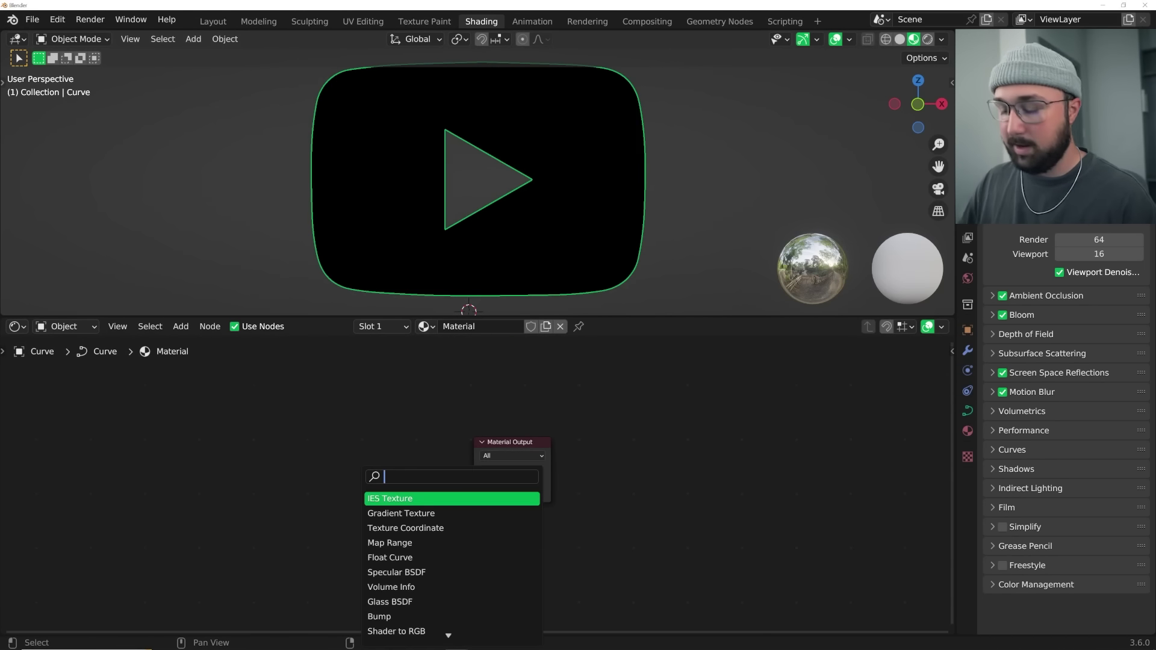
text(mic)
key(BackSpace)
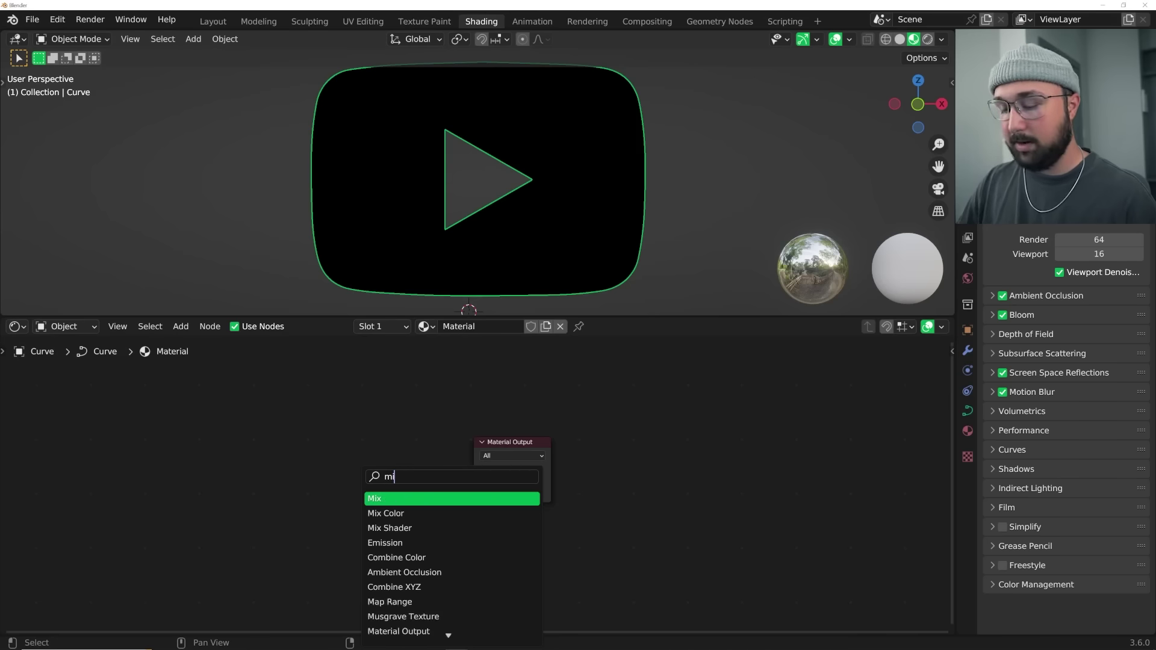
text(x)
click(393, 527)
click(371, 504)
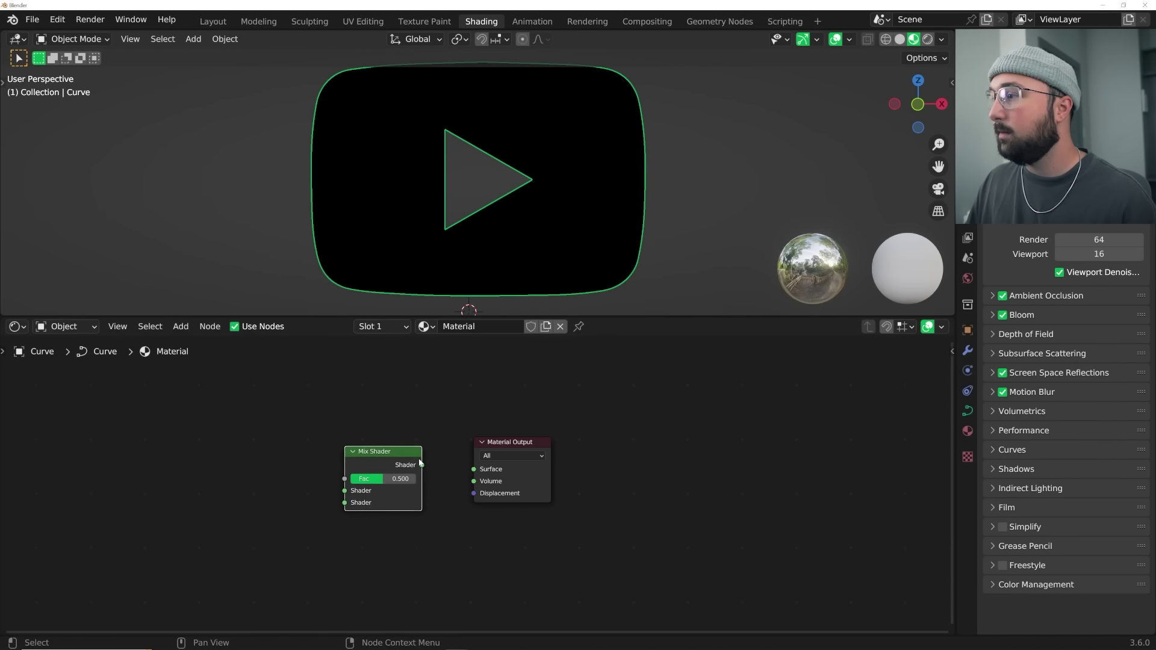
drag(423, 465, 474, 470)
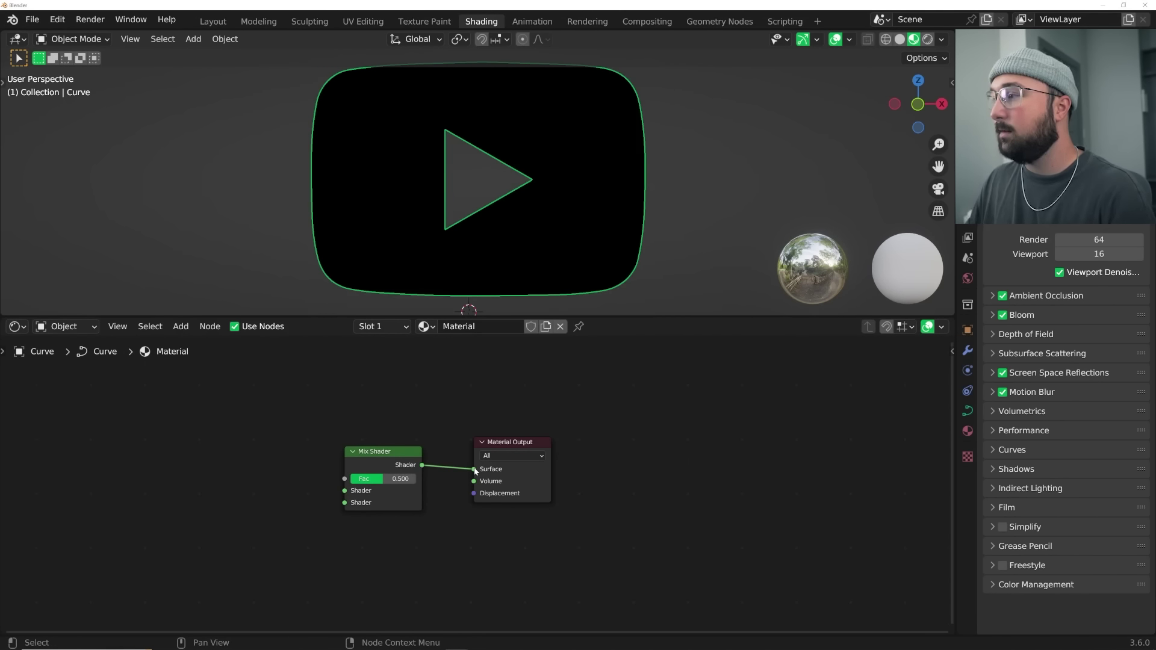
- Add a Transparent BSDF node and connect it to the Mix Shader's second Shader input
key(shift+a)
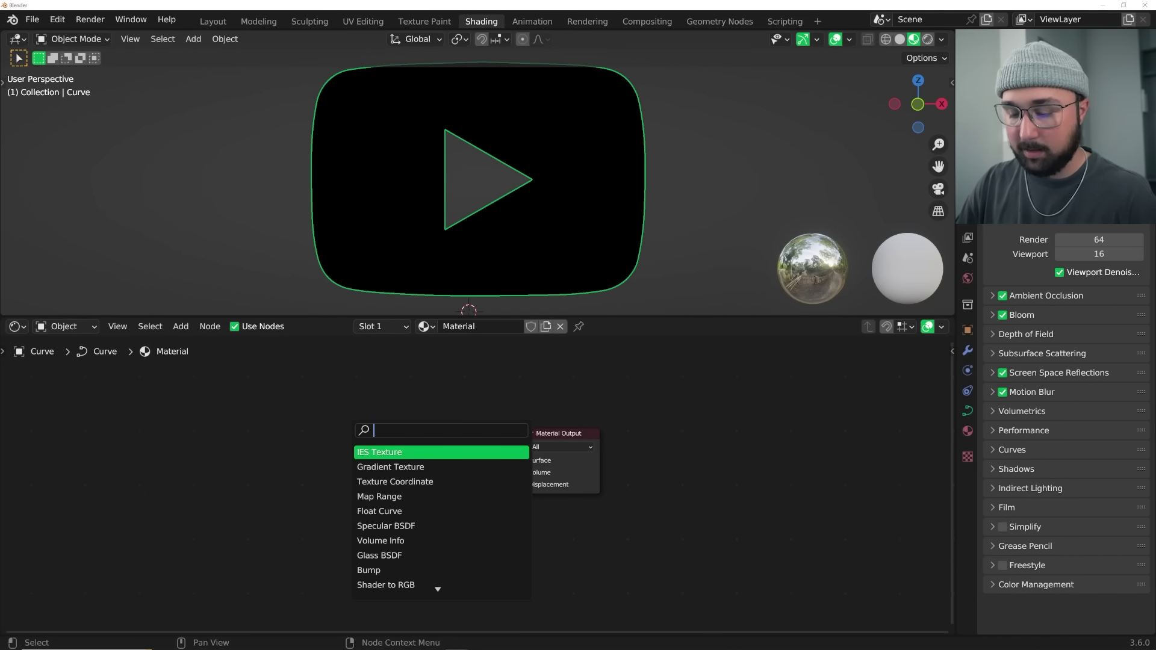
text(tra)
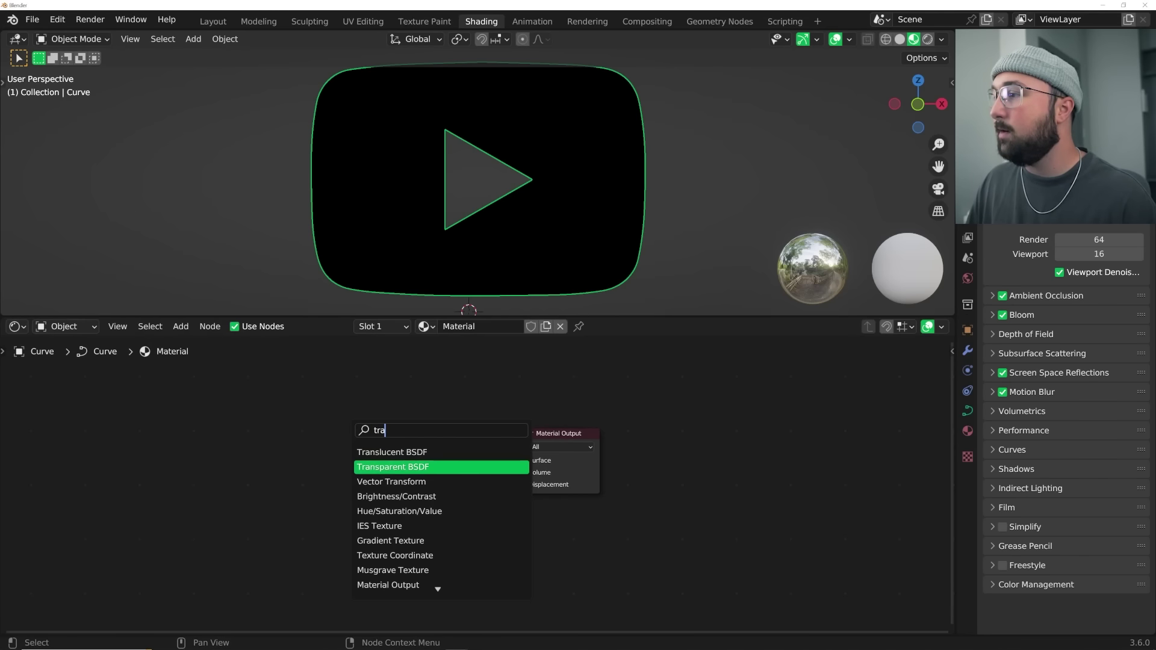
key(Return)
click(325, 561)
drag(351, 524, 404, 493)
- Add an Emission node above the Transparent BSDF and connect it to the Mix Shader's first Shader input
key(shift+a)
click(372, 413)
text(em)
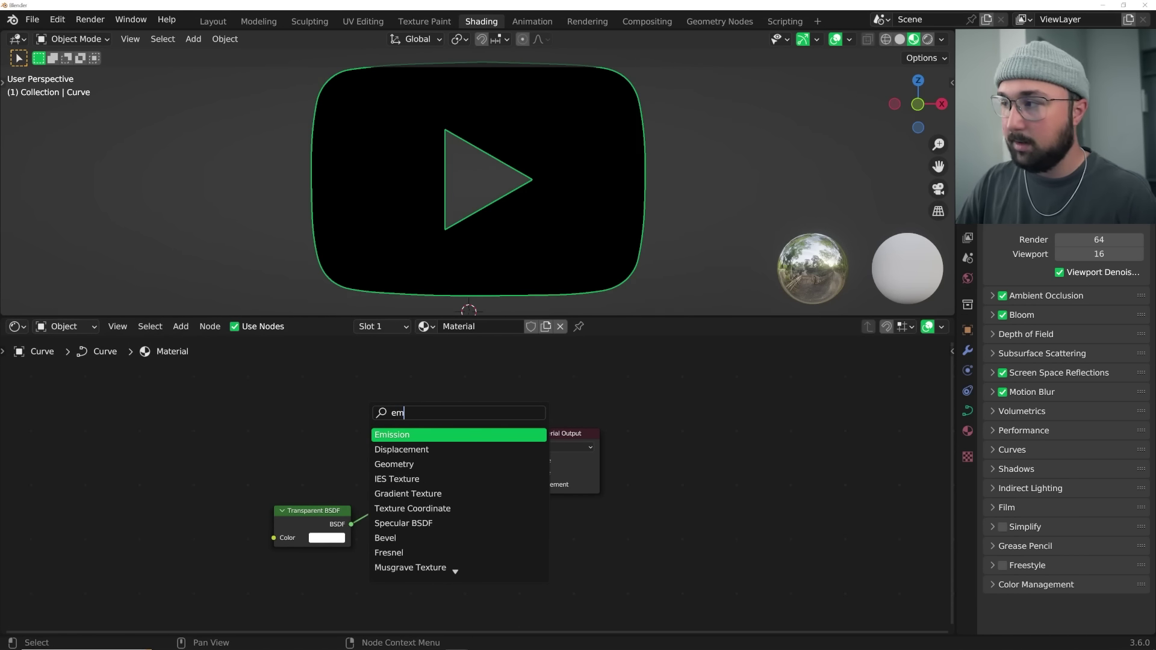
key(Return)
click(318, 487)
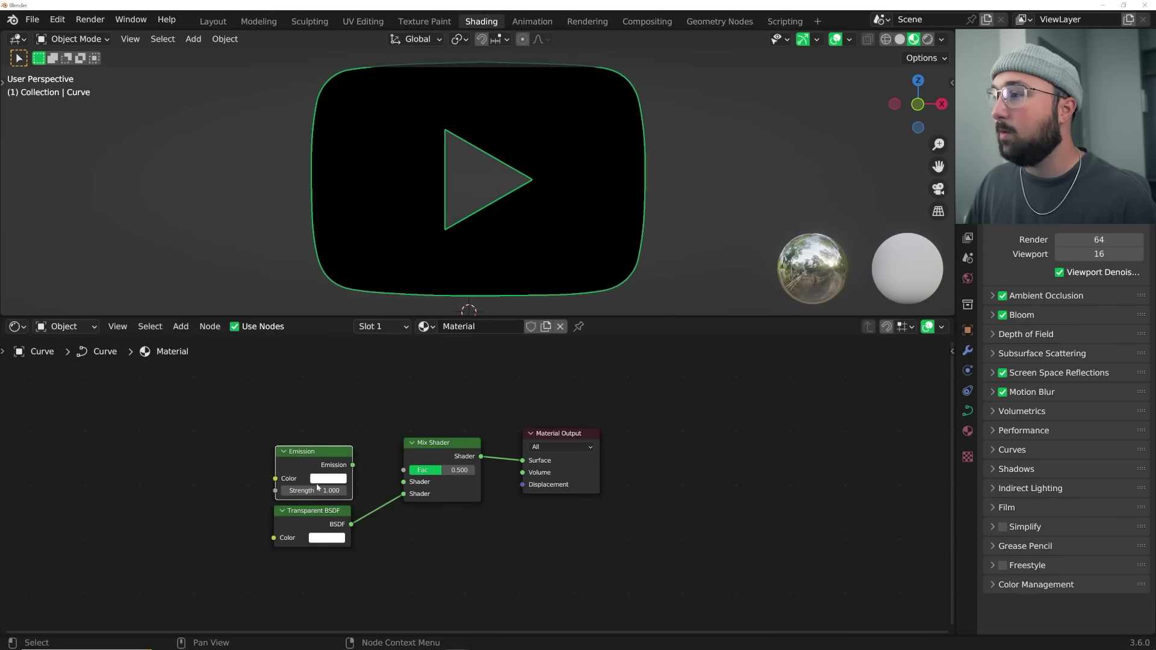
drag(353, 465, 403, 482)
- Move the Mix Shader node upward, add a Color Ramp node beside it and connect its Color output to the Mix Shader's Fac
middle_drag(449, 443, 420, 504)
scroll(420, 505, up, 1)
drag(420, 505, 425, 389)
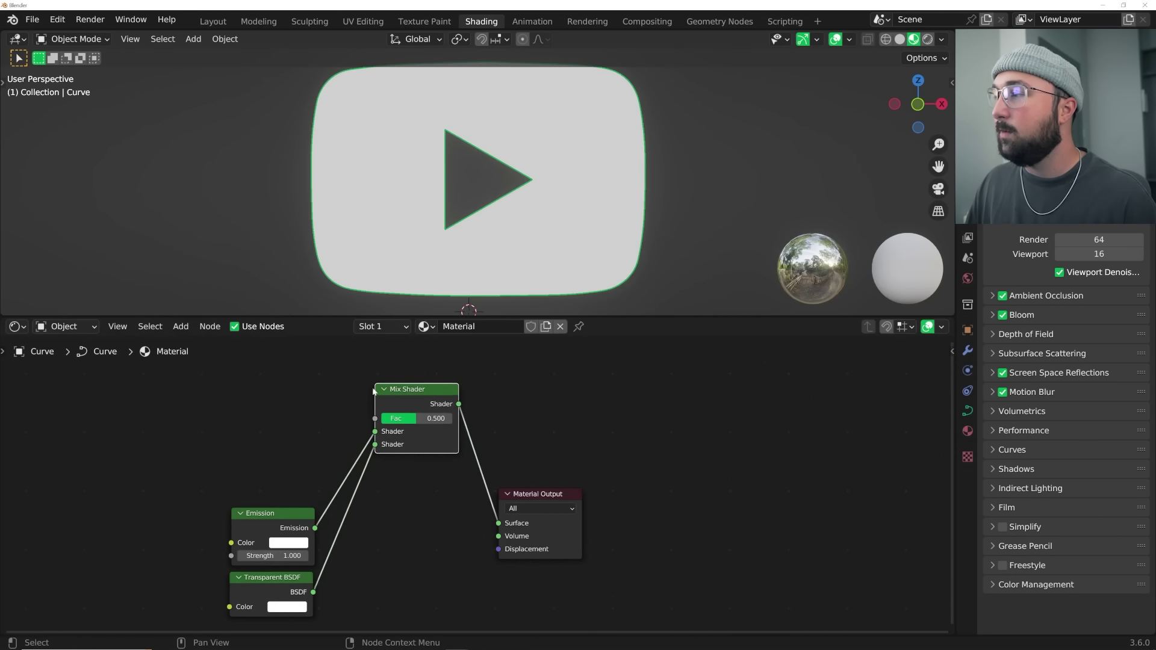
key(shift+a)
click(326, 383)
text(col)
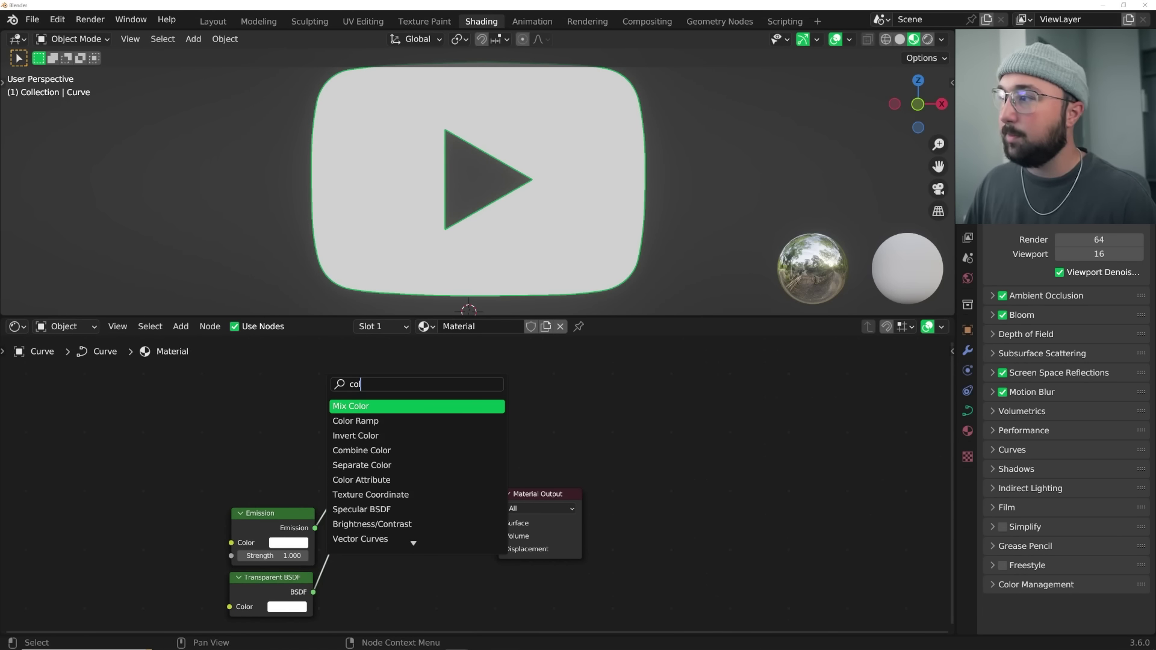
key(Down)
key(Return)
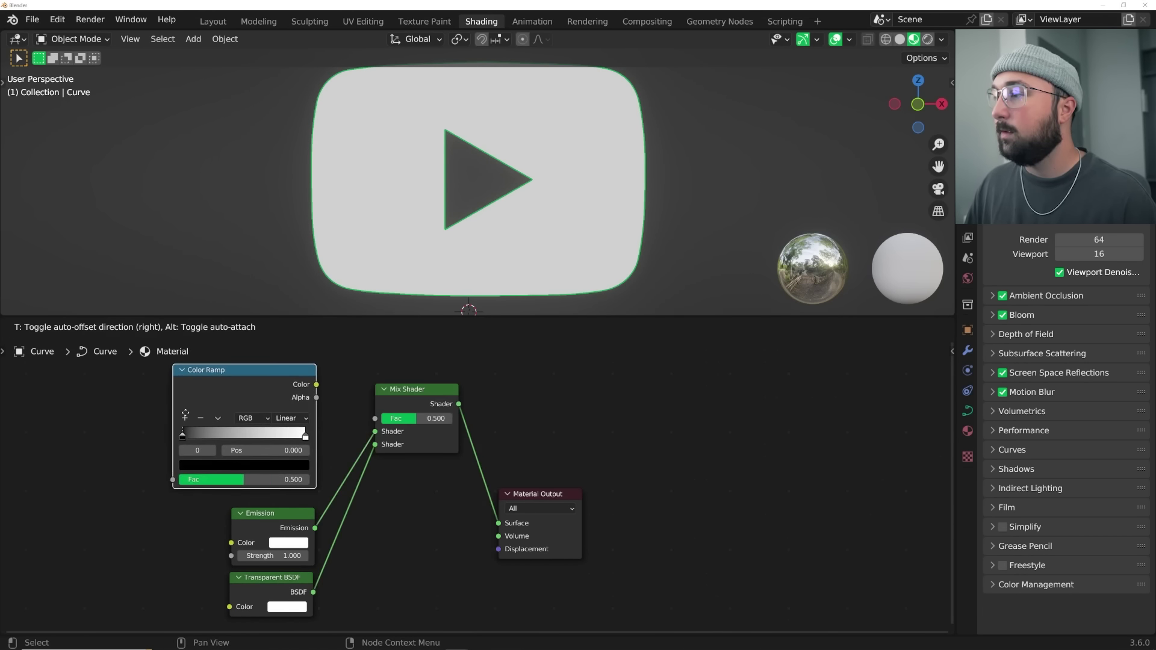
click(182, 416)
drag(314, 386, 374, 417)
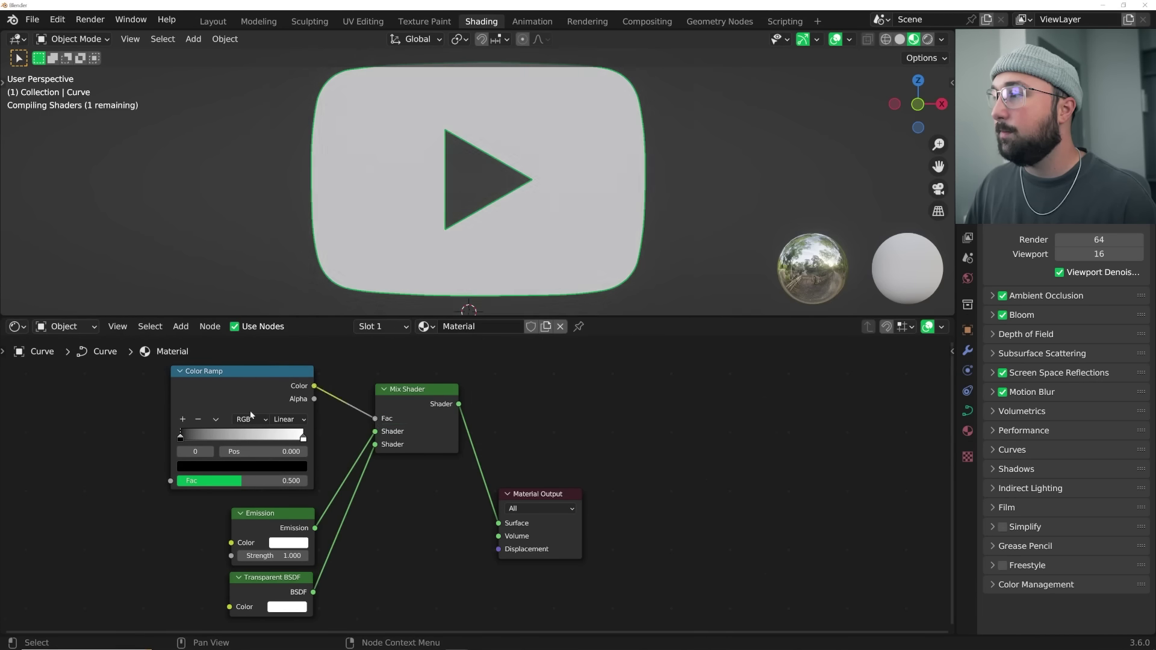
- Add a Gradient Texture node beside the Color Ramp and connect its Color output to the ramp's Fac input
middle_drag(65, 379, 337, 390)
key(shift+a)
text(sgrad)
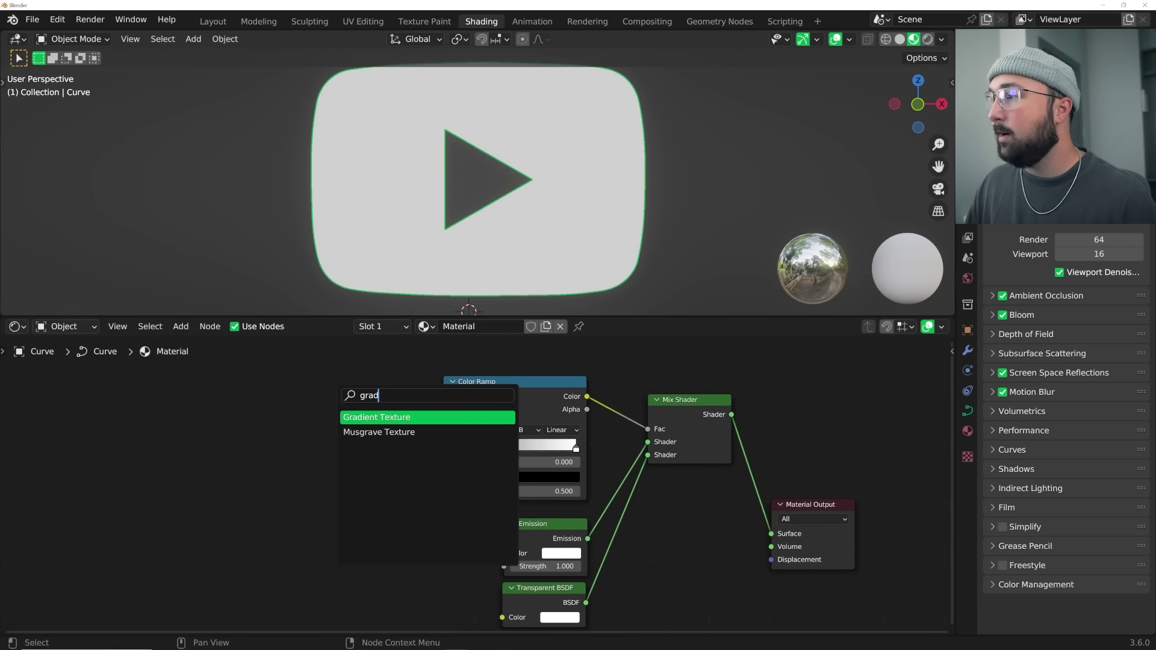
key(Return)
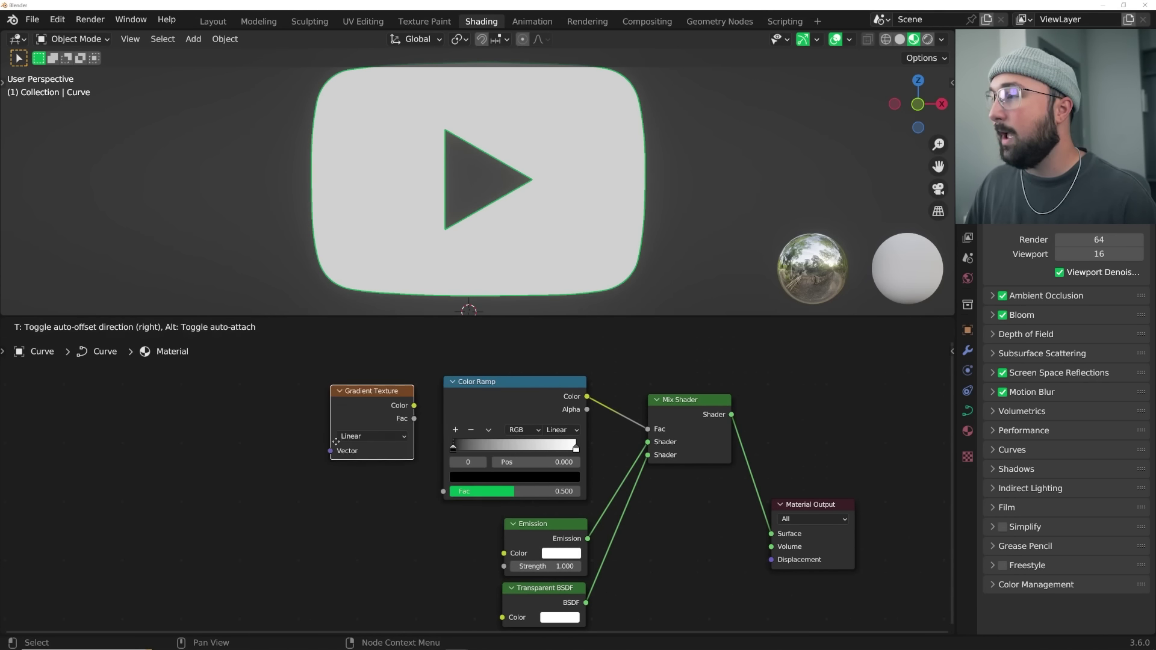
click(367, 431)
drag(378, 425, 443, 491)
drag(370, 445, 406, 462)
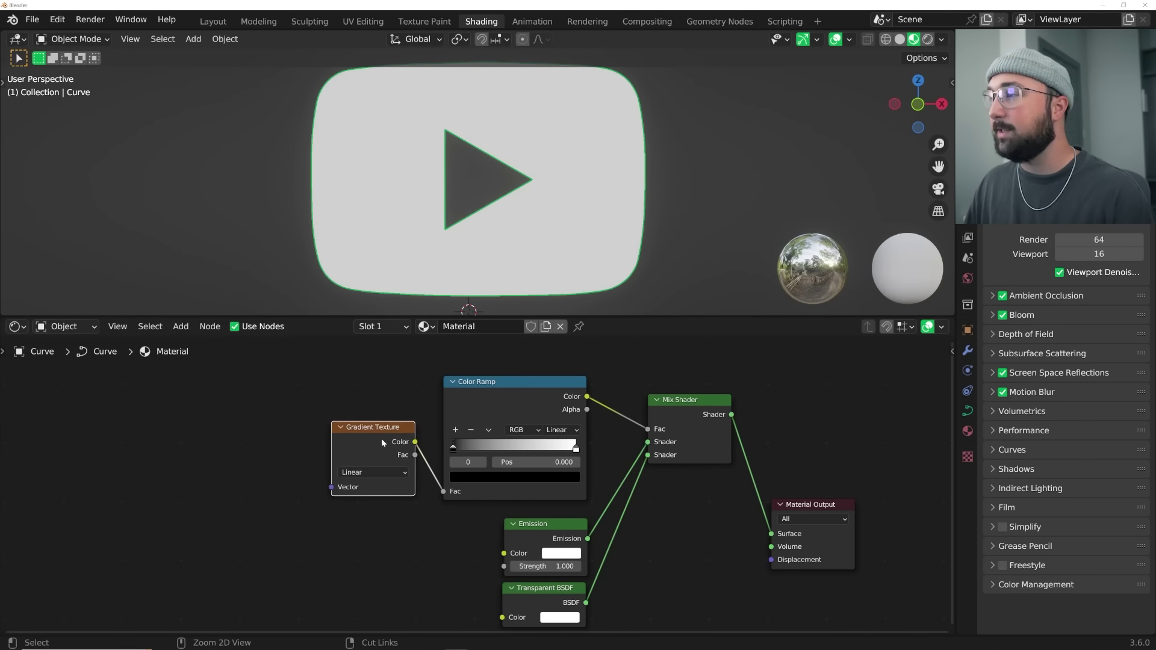
- Add Texture Coordinate and Mapping nodes feeding the Gradient Texture and move the pair slightly upward
key(ctrl+t)
scroll(330, 518, down, 1)
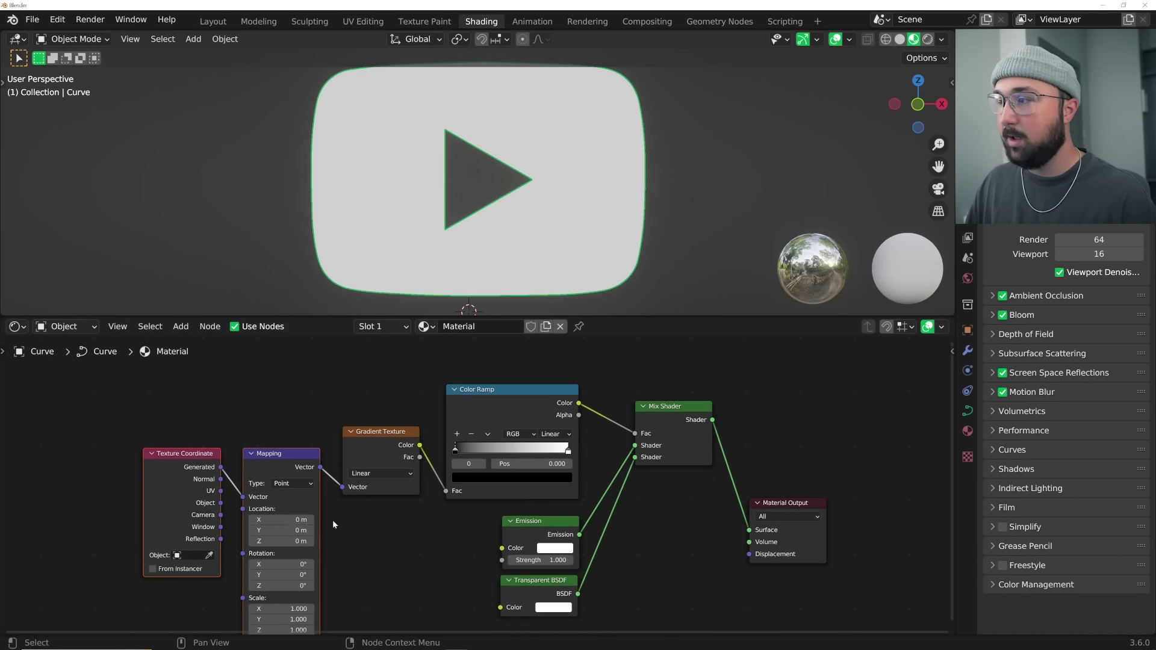
key(g)
click(333, 511)
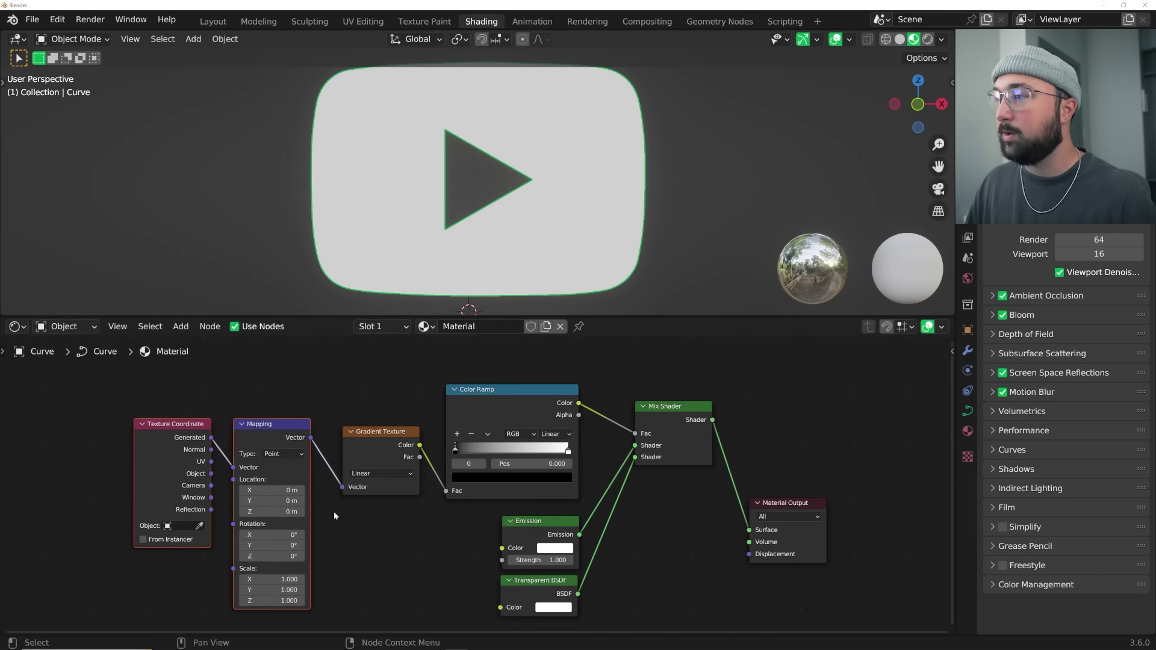
click(334, 511)
- Connect the Texture Coordinate's Object output to the Mapping node's Vector input and tidy the node positions
drag(193, 422, 191, 426)
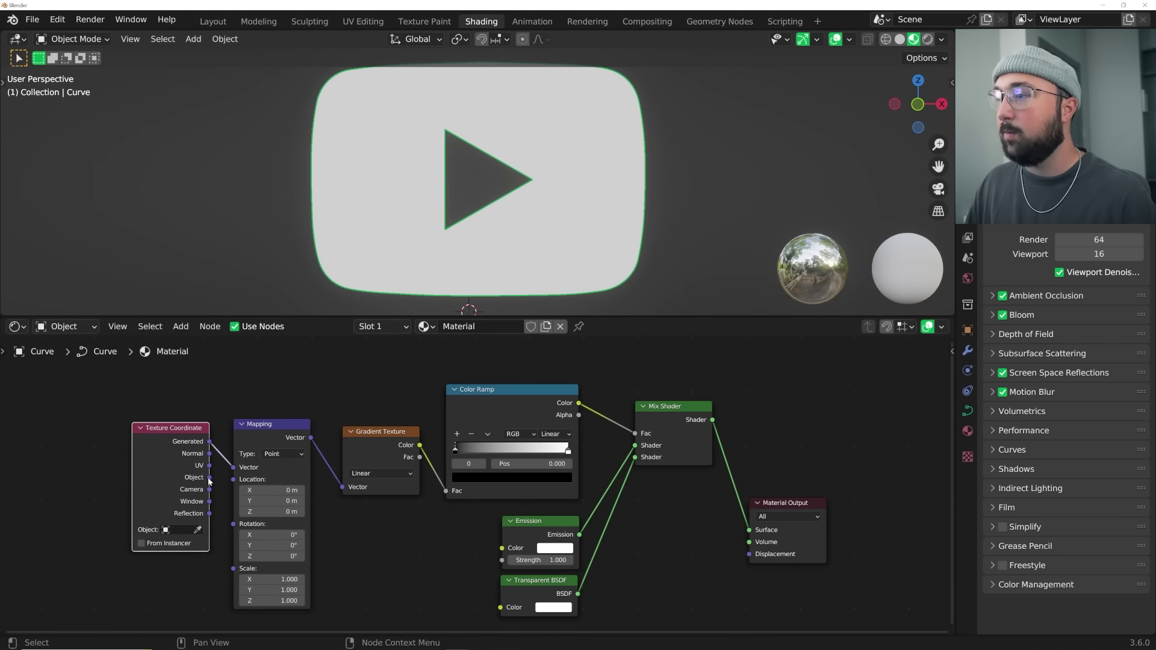
drag(210, 478, 233, 474)
drag(361, 448, 358, 447)
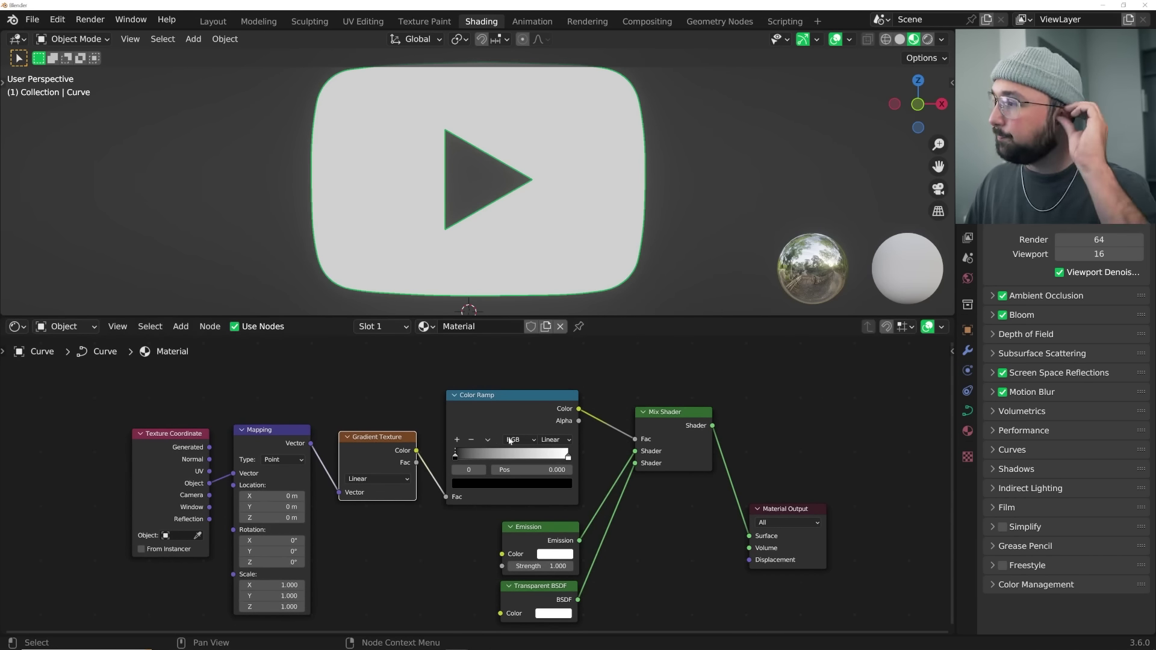
- Apply the logo curve's object transform and set the Mapping node's Location X to 0.89 m
key(ctrl+a)
click(525, 200)
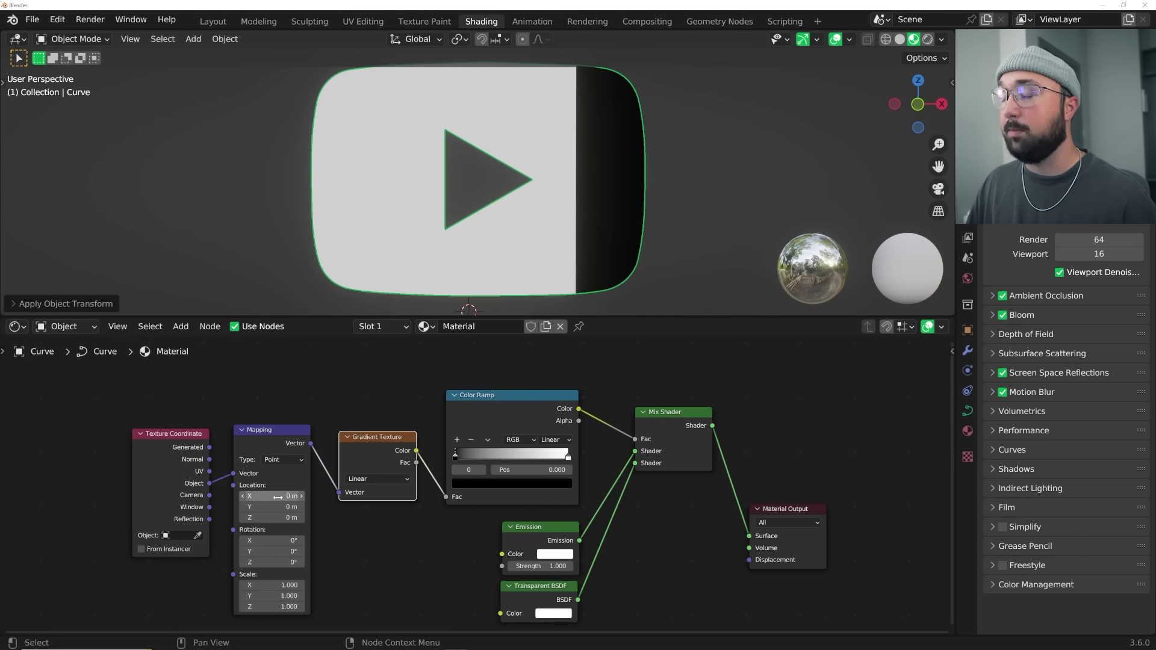
mouse_move(277, 496)
mouse_down()
mouse_move(310, 497)
mouse_move(291, 496)
mouse_up()
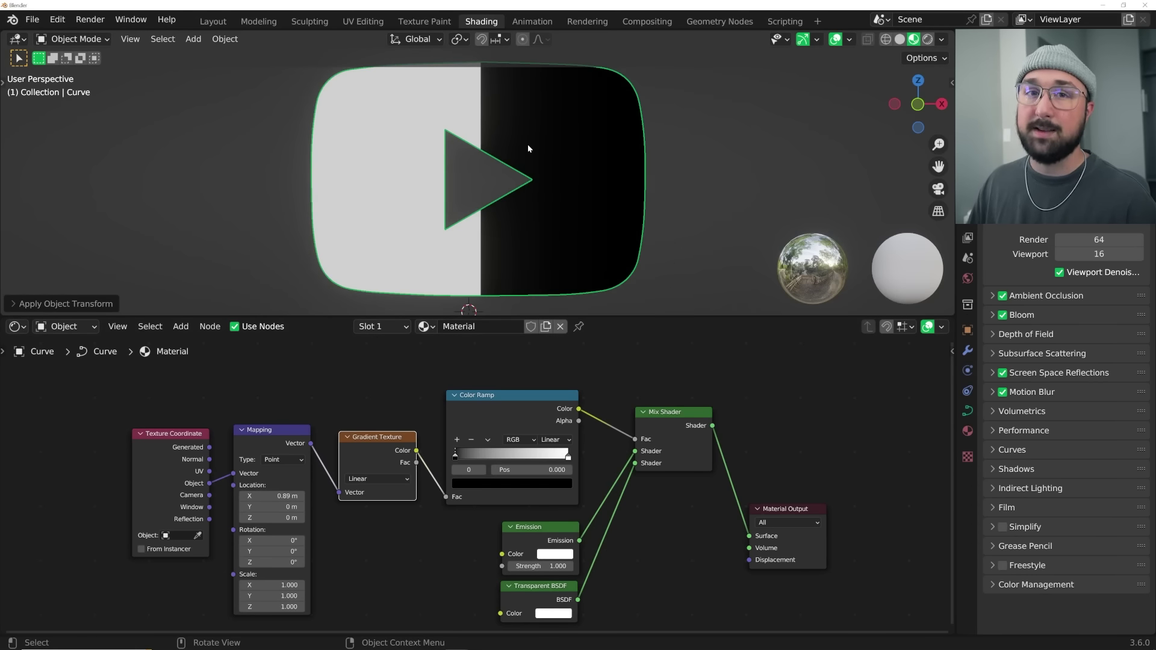
- Set the material's Blend Mode to Alpha Clip
click(967, 431)
scroll(990, 427, down, 1)
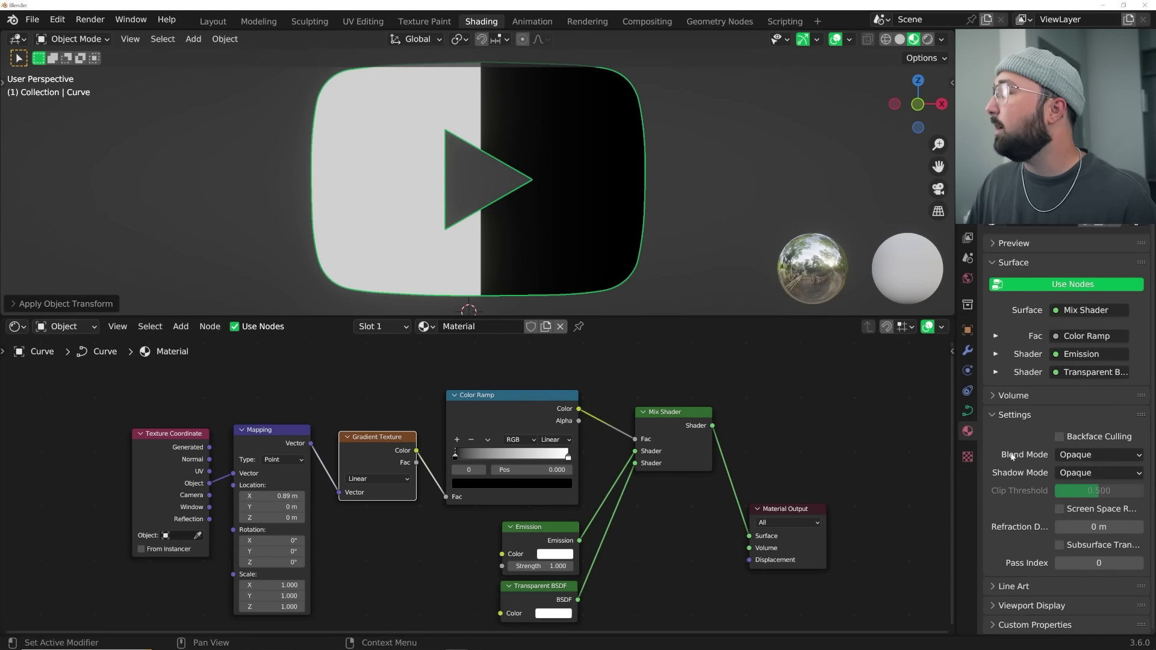
click(1062, 454)
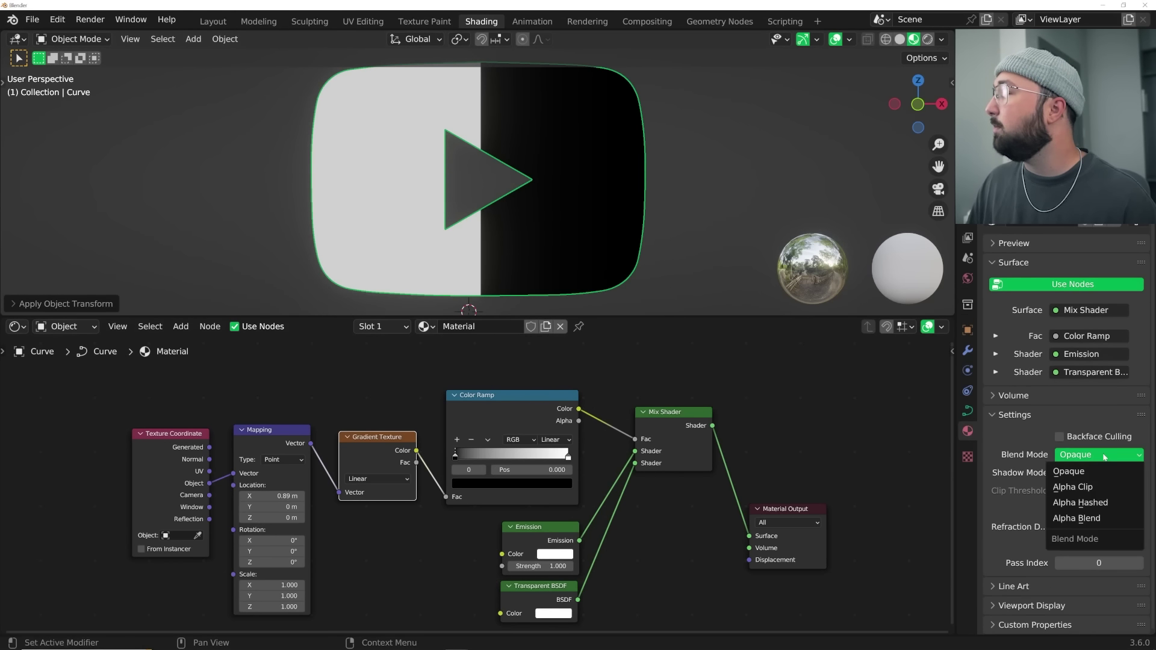
click(1090, 487)
- Try the Alpha Blend mode on the material and switch it back to Alpha Clip
click(1091, 460)
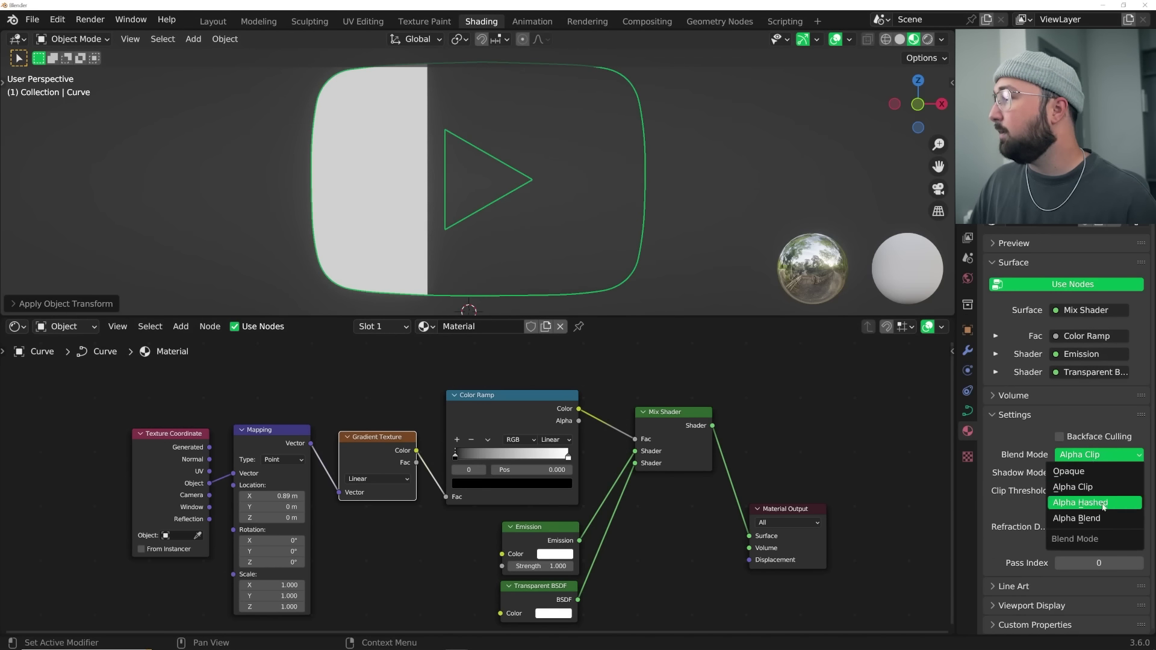
click(1078, 523)
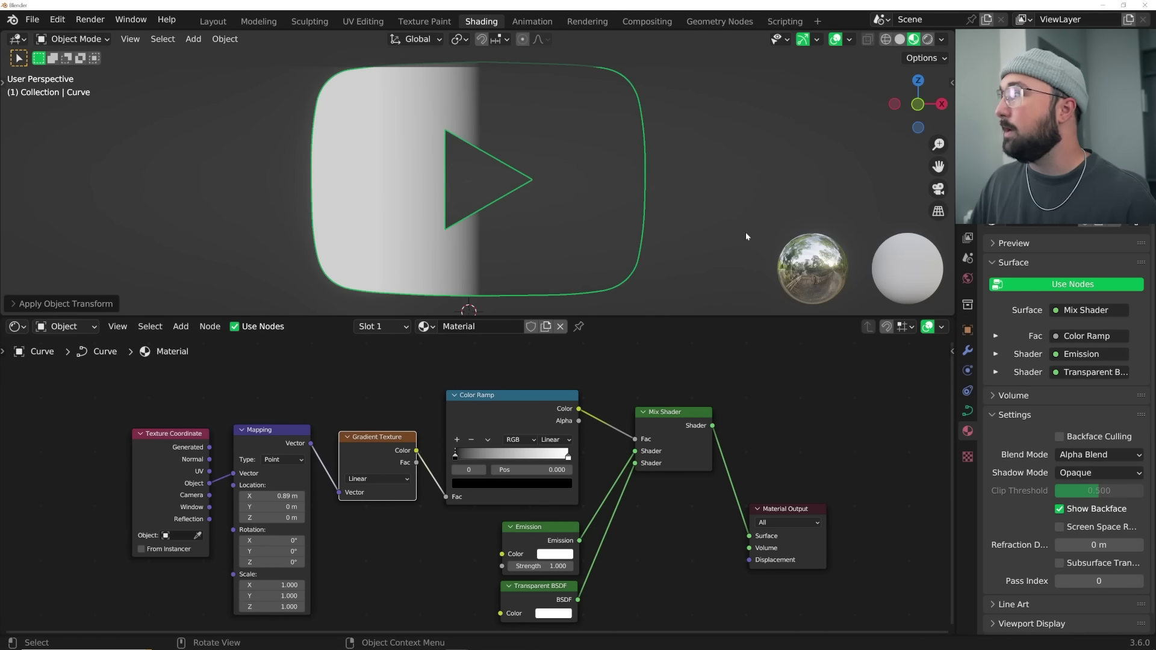
click(1092, 454)
click(1090, 487)
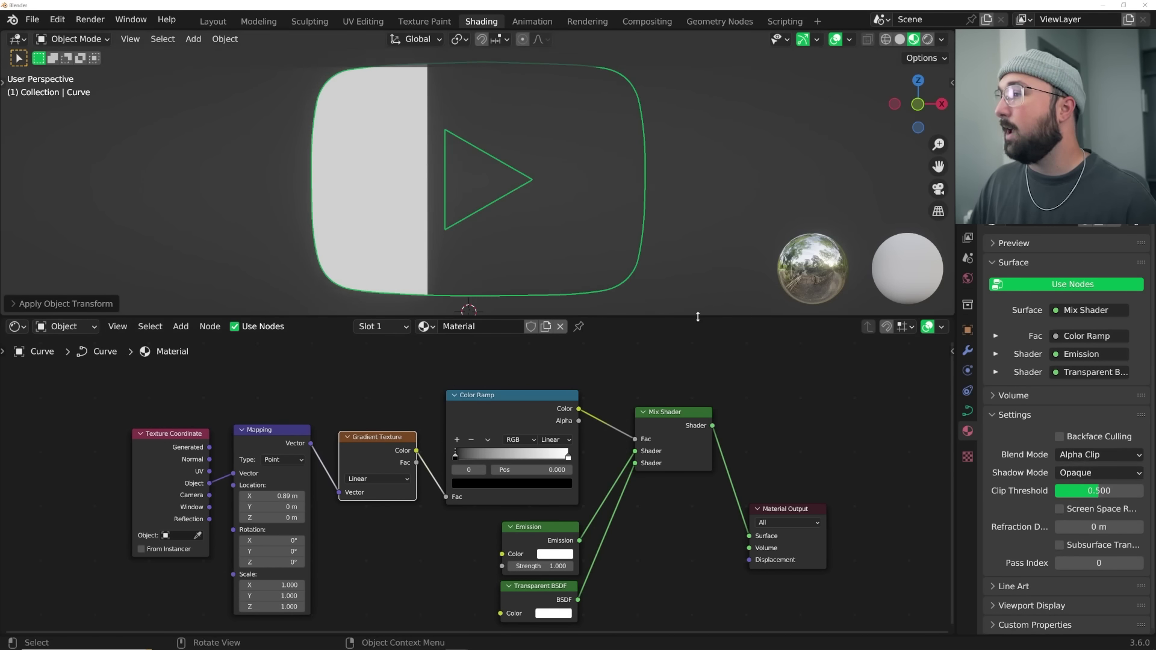
- Set the Mapping node's Location X to 0.44 m and move the Texture Coordinate node away to make room between them
drag(274, 495, 244, 495)
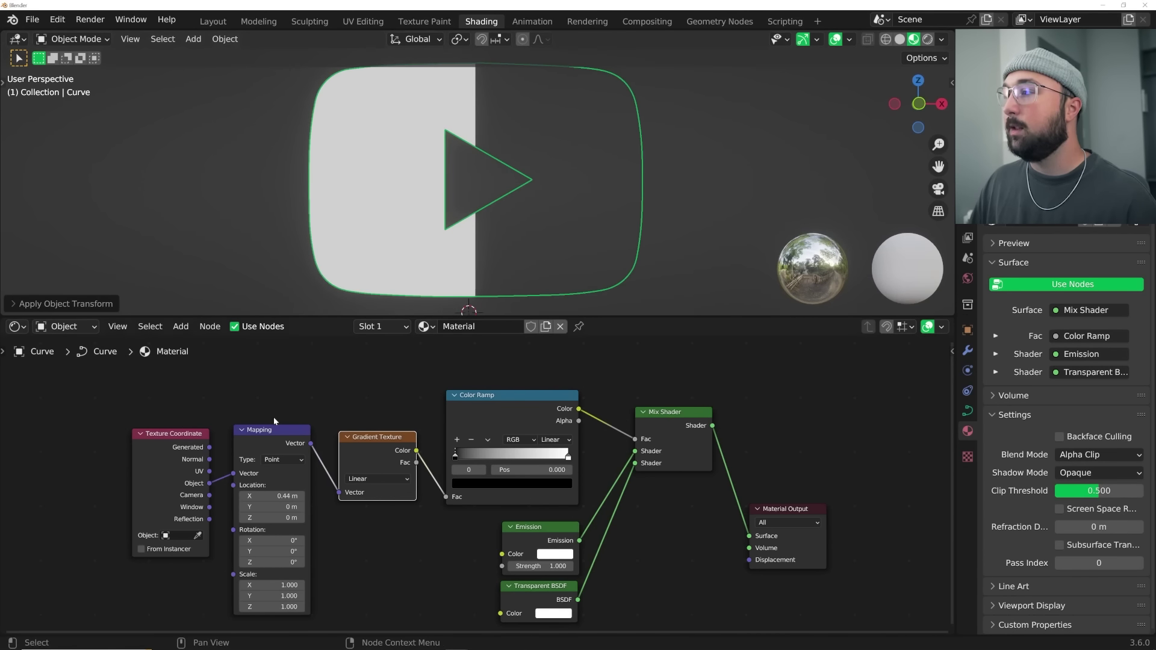
middle_drag(314, 386, 576, 367)
drag(439, 420, 221, 412)
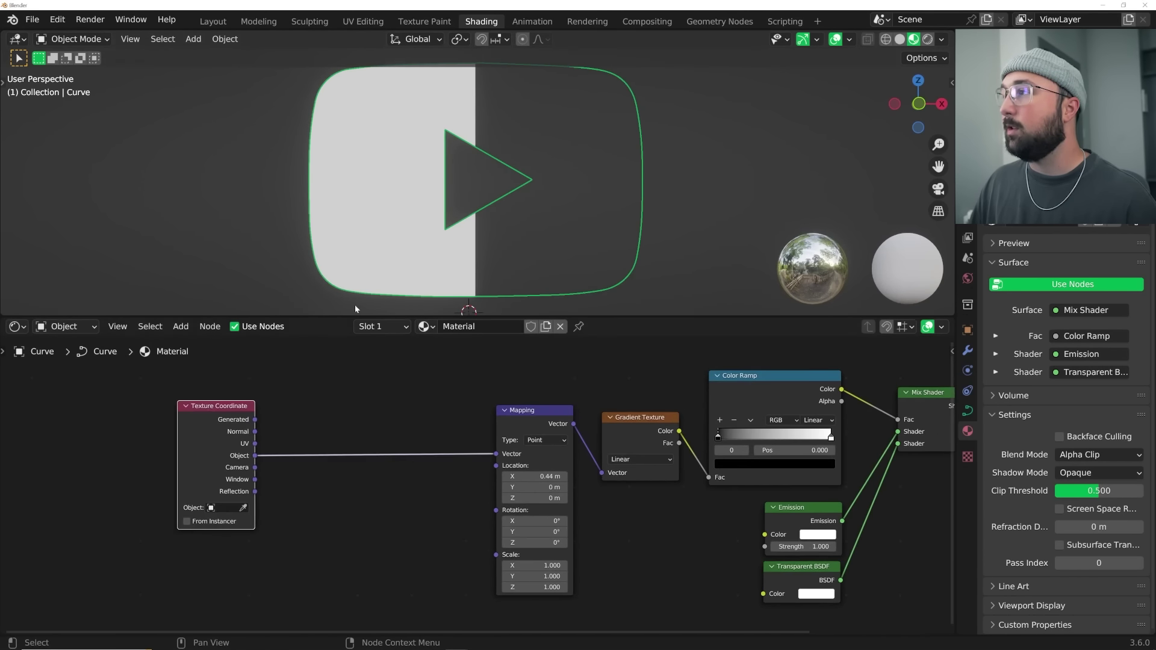
- Insert a Voronoi Texture node between Texture Coordinate and Mapping, with its Color output feeding the Mapping Vector
key(shift+a)
click(334, 382)
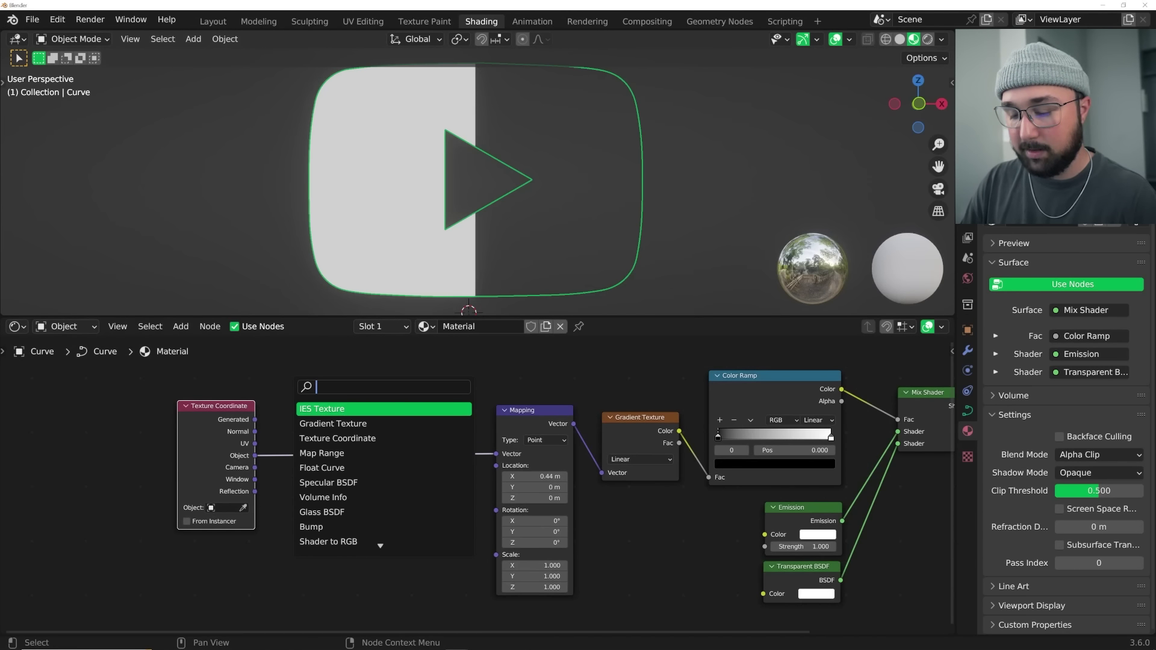
text(vor)
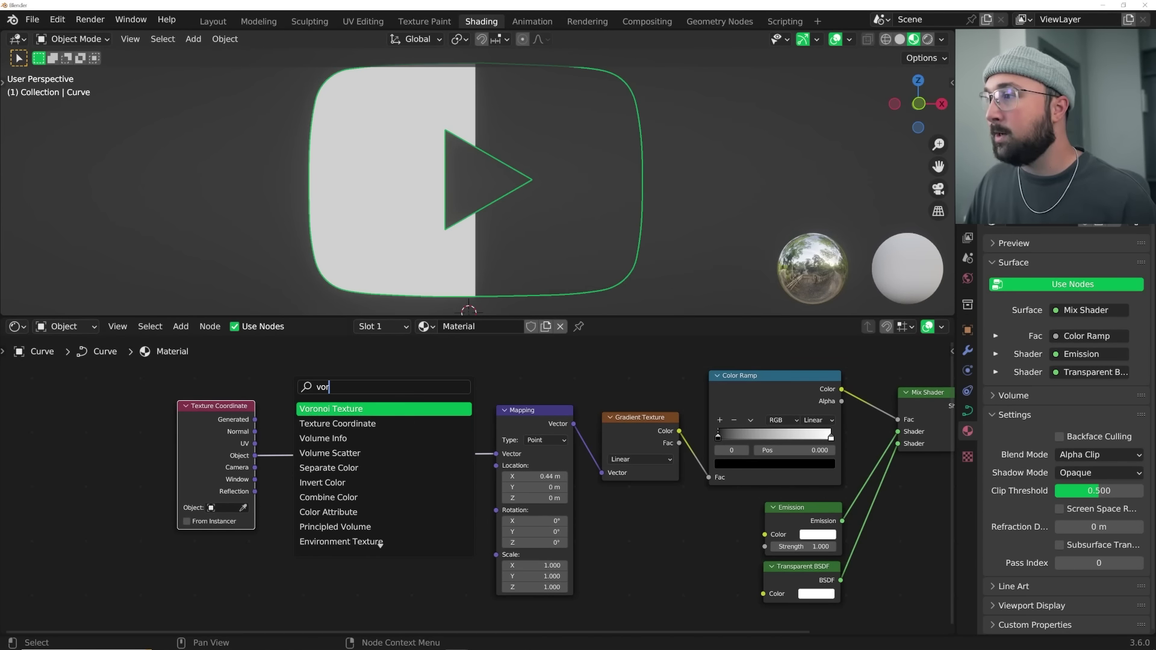
key(Return)
click(382, 478)
- Set the Voronoi Texture to 4D with the F2 feature and reduce its Randomness to 0
scroll(361, 469, up, 2)
click(341, 464)
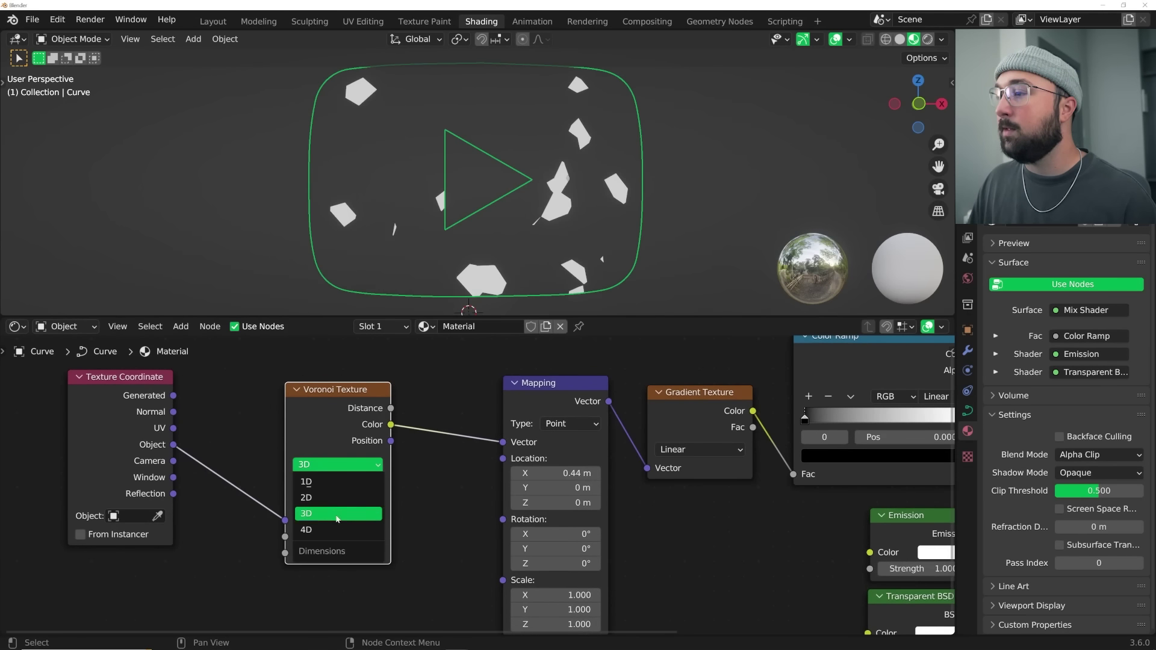
click(337, 530)
click(340, 499)
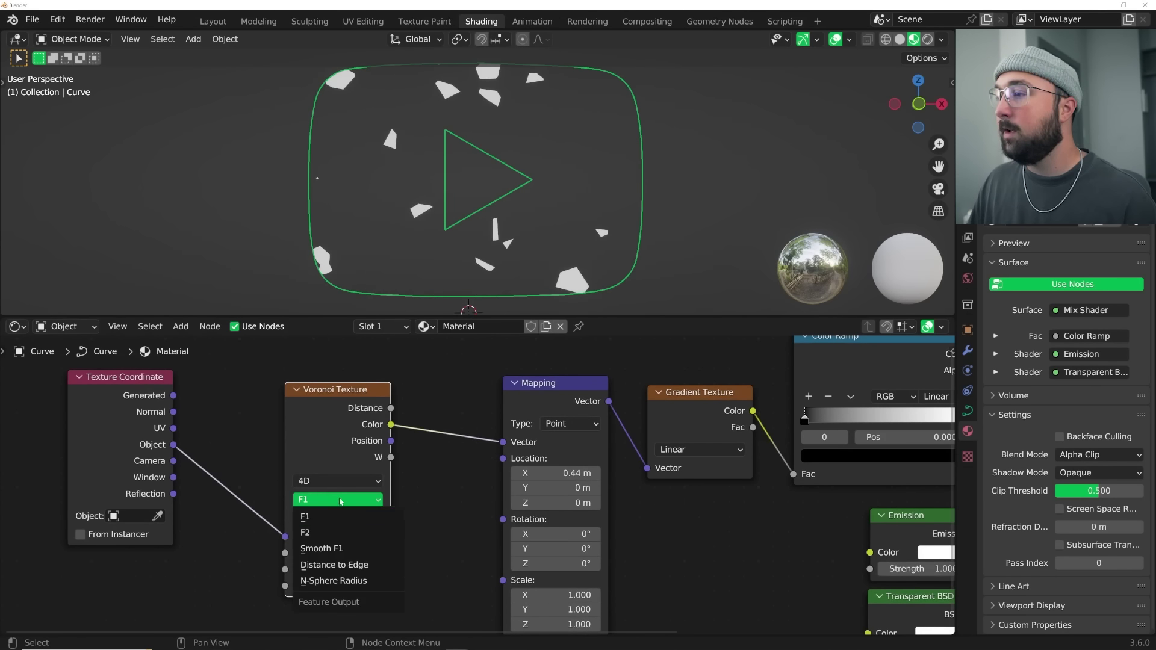
click(337, 532)
shift+scroll(346, 506, down, 2)
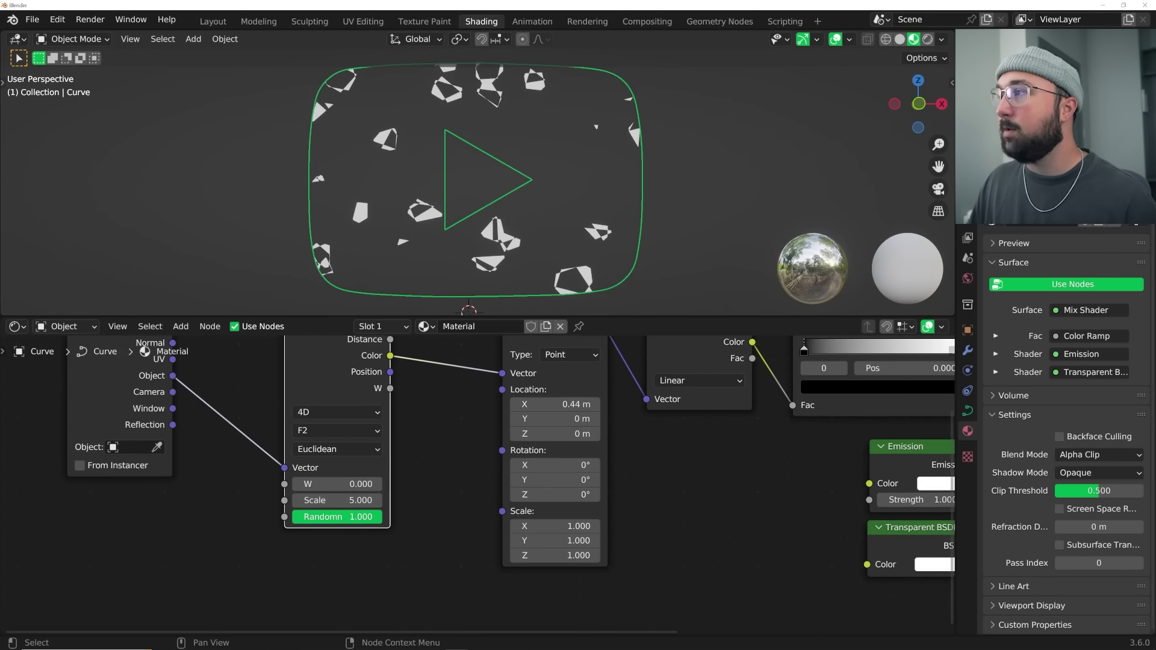
drag(360, 517, 294, 517)
- Move the Texture Coordinate node down slightly and set the Mapping node's Location X to -0.04 m
middle_drag(306, 476, 288, 526)
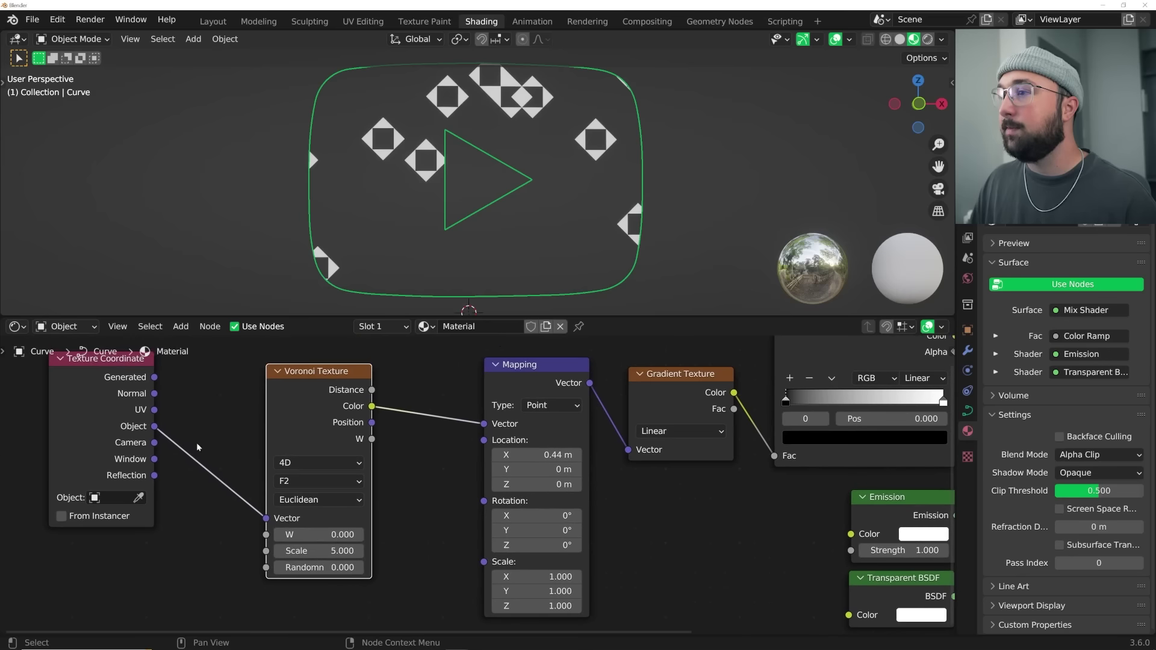
drag(130, 409, 135, 447)
middle_drag(812, 415, 666, 432)
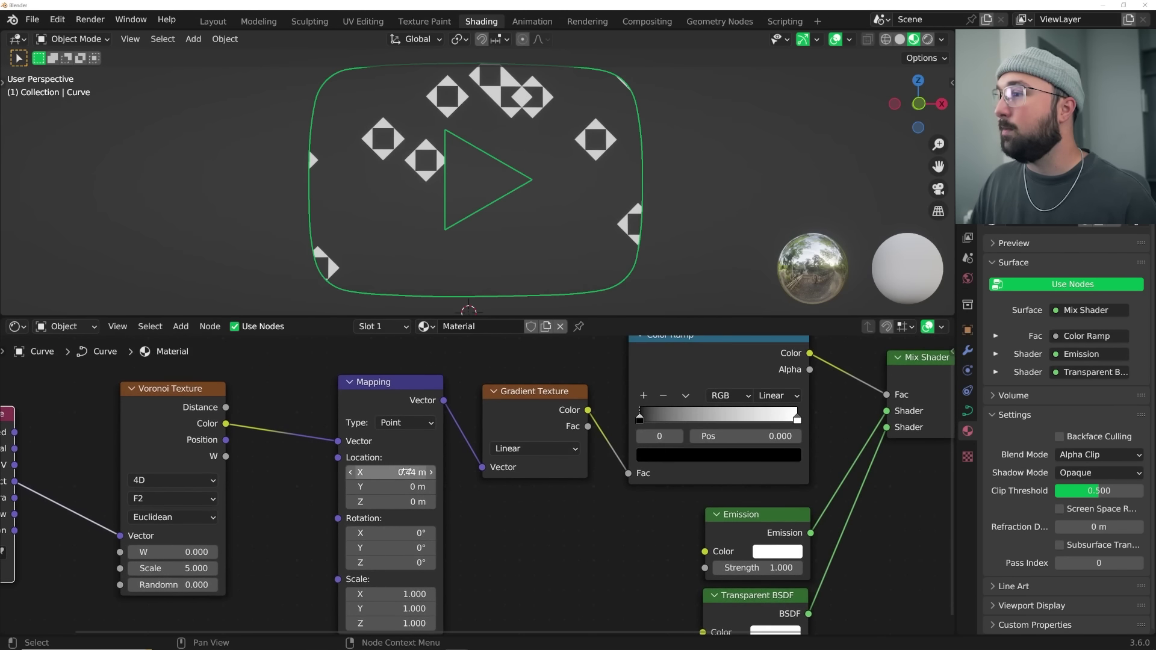
mouse_move(391, 472)
shift+mouse_down()
mouse_move(423, 472)
mouse_move(265, 472)
mouse_move(494, 472)
mouse_move(346, 472)
mouse_move(385, 472)
shift+mouse_up()
- Set the Voronoi Texture's W value to -0.290
middle_drag(361, 475, 498, 430)
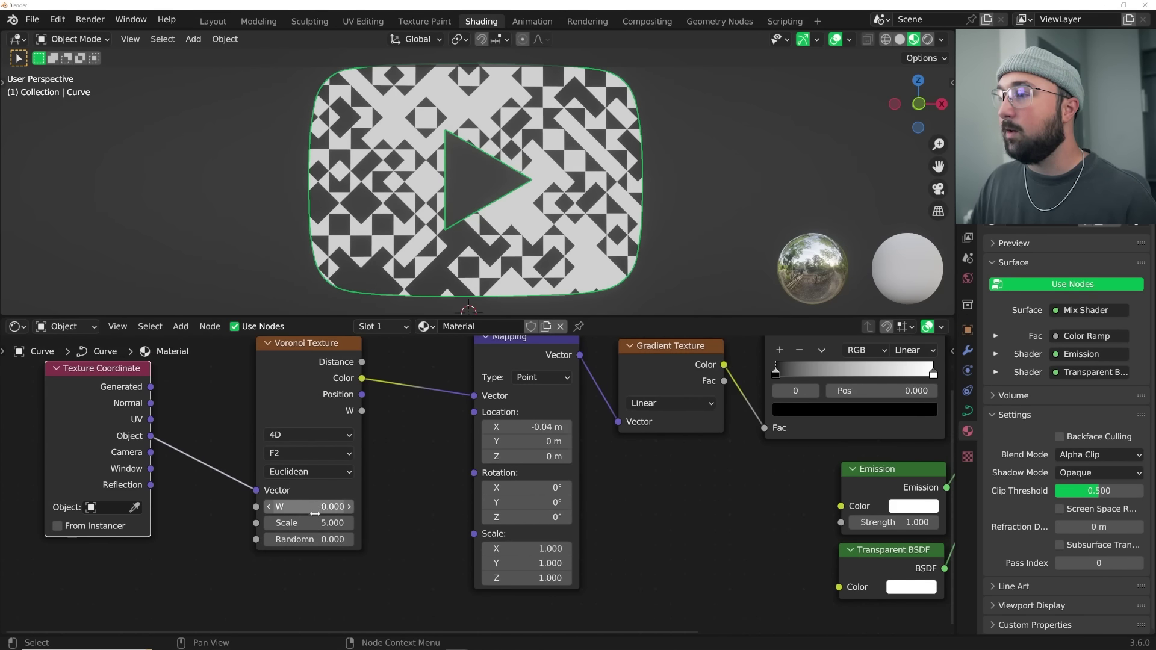
shift+drag(315, 513, 269, 513)
middle_drag(653, 142, 592, 180)
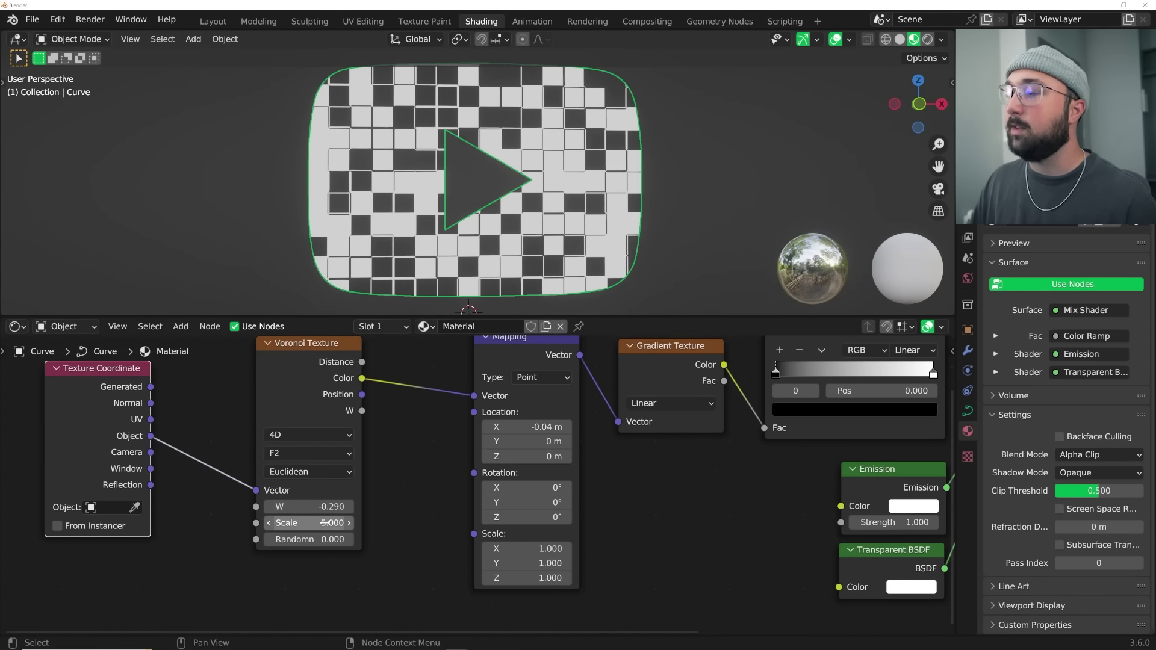
- Try a different Scale on the Voronoi Texture and undo the adjustments
shift+drag(324, 523, 304, 506)
key(ctrl+z)
key(ctrl+z)
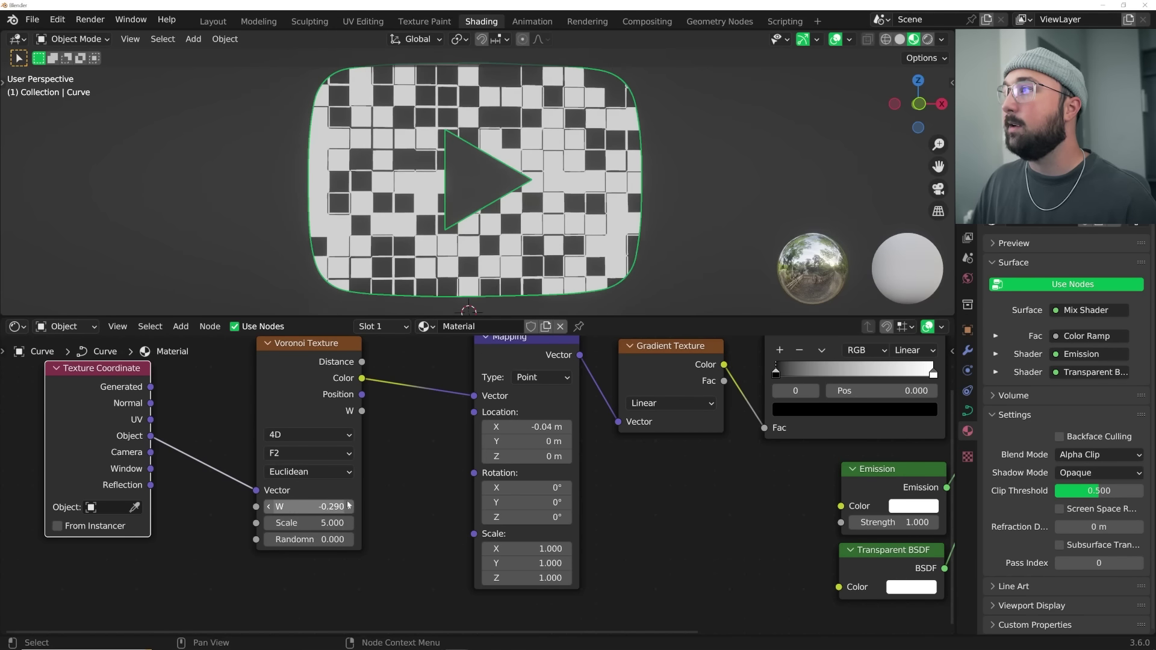
middle_drag(463, 207, 457, 249)
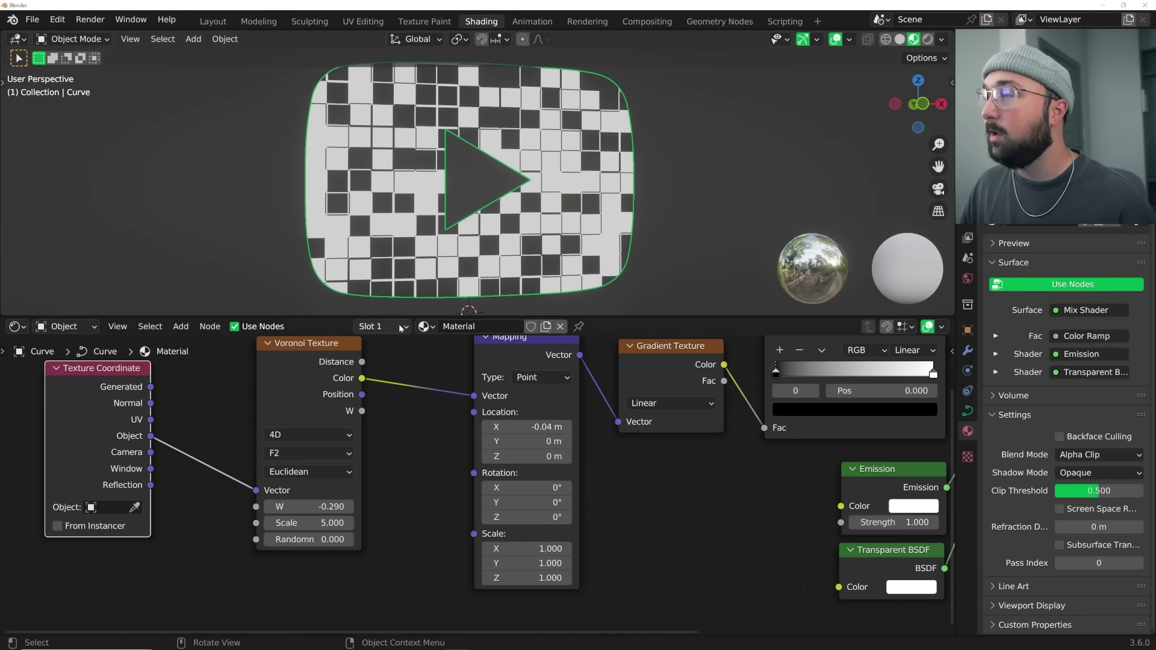
- Duplicate the Mapping node and insert the copy between the Texture Coordinate and Voronoi Texture nodes
middle_drag(232, 455, 388, 471)
drag(280, 402, 141, 401)
click(680, 359)
key(shift+d)
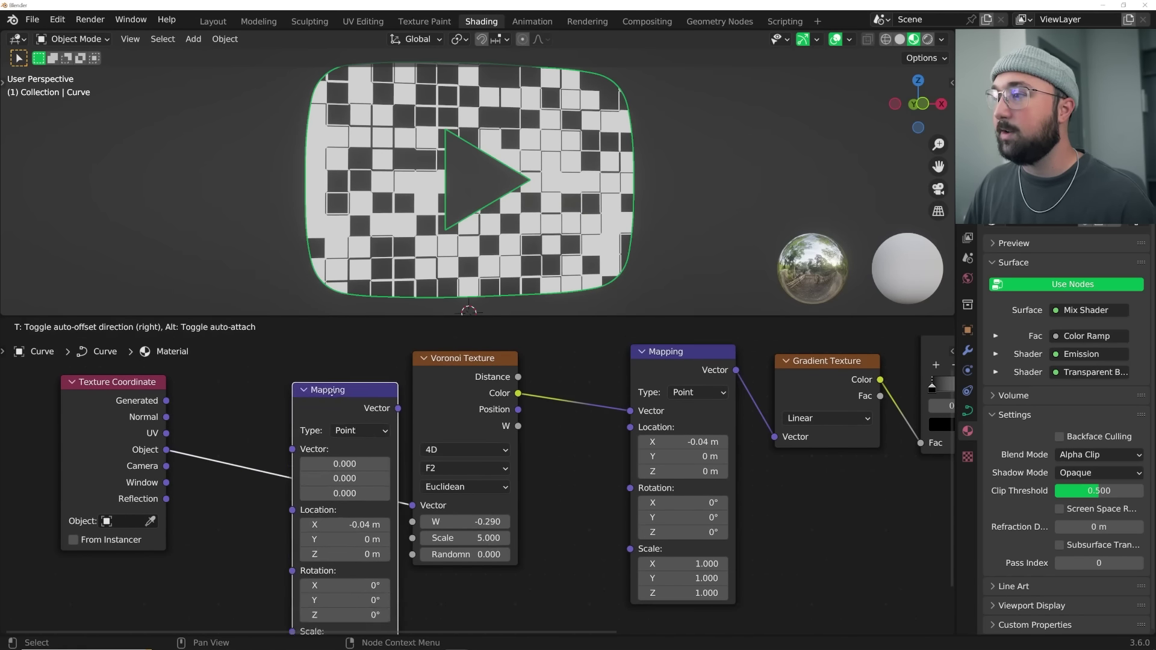
click(289, 419)
- Set the duplicated Mapping node's Location X to 0 m
middle_drag(305, 435, 331, 391)
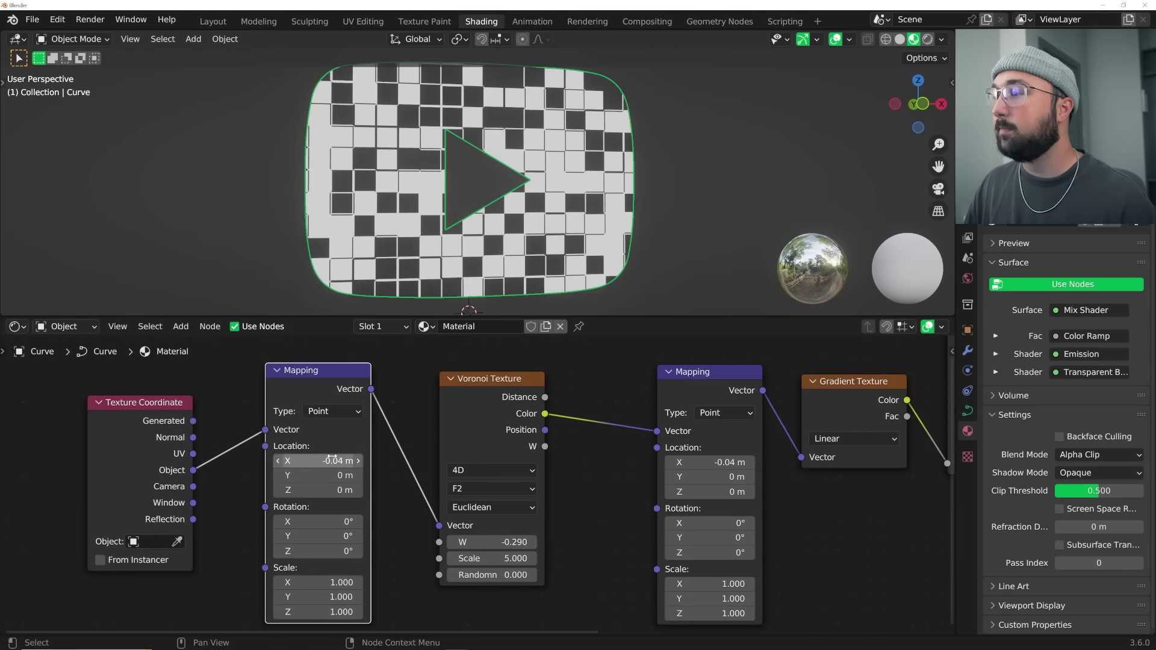
click(331, 458)
text(0)
key(Return)
middle_drag(398, 518, 363, 500)
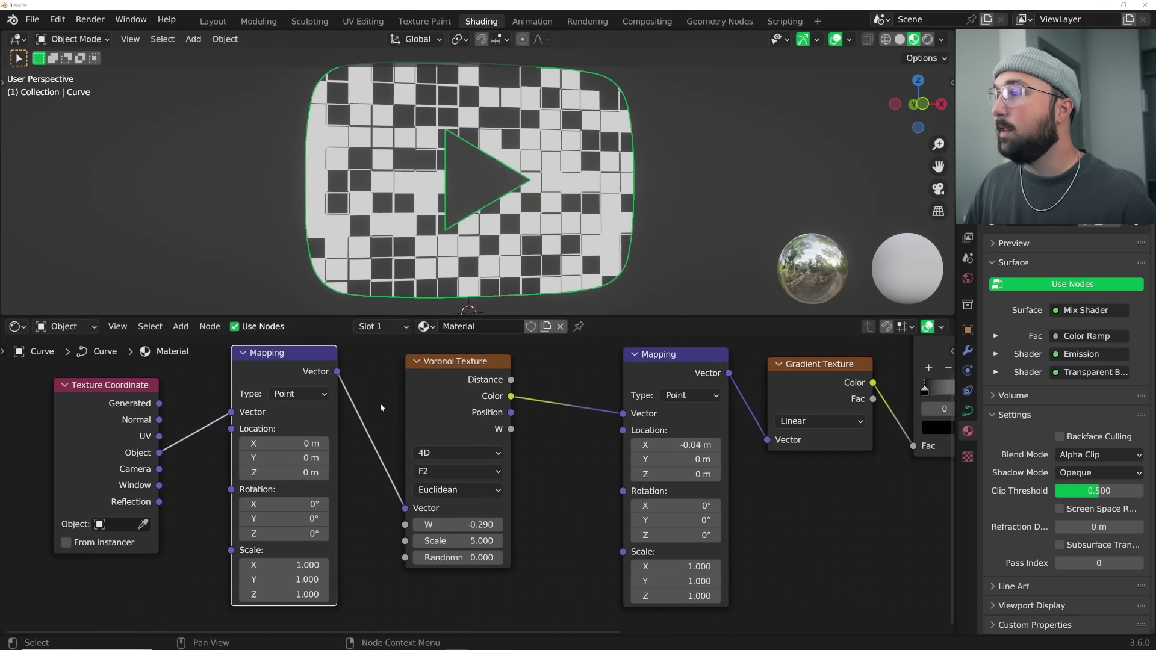
- Try other Location X values on the two Mapping nodes and restore the previous values
shift+drag(281, 444, 311, 444)
key(ctrl+z)
mouse_move(454, 394)
mouse_down()
mouse_move(446, 405)
mouse_move(442, 397)
mouse_up()
middle_drag(632, 425, 440, 411)
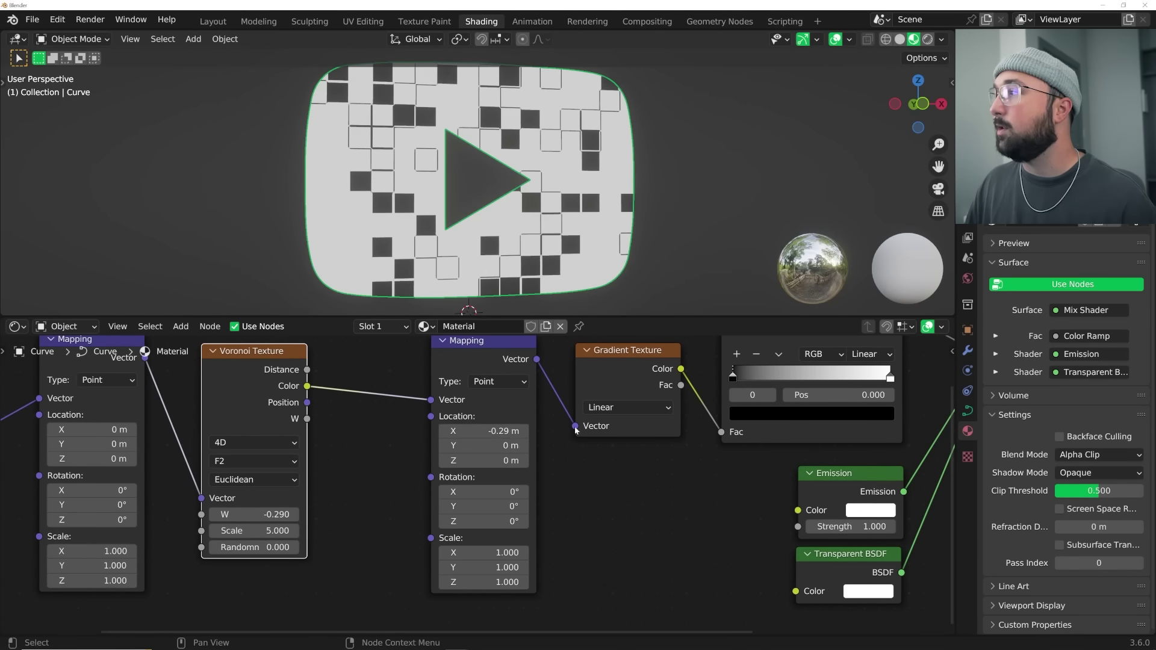
middle_drag(668, 430, 570, 477)
middle_drag(537, 409, 576, 413)
- Set the second Mapping node's Location X to -0.04 m and move the Voronoi Texture node farther from it
drag(207, 412, 235, 412)
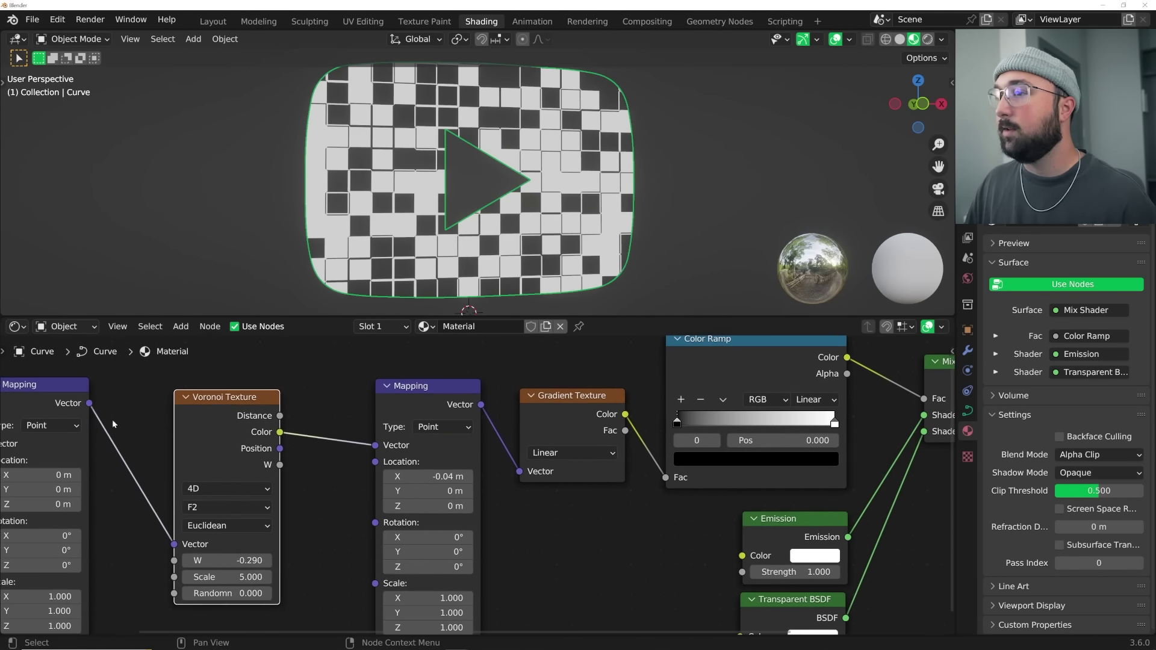
middle_drag(113, 424, 191, 408)
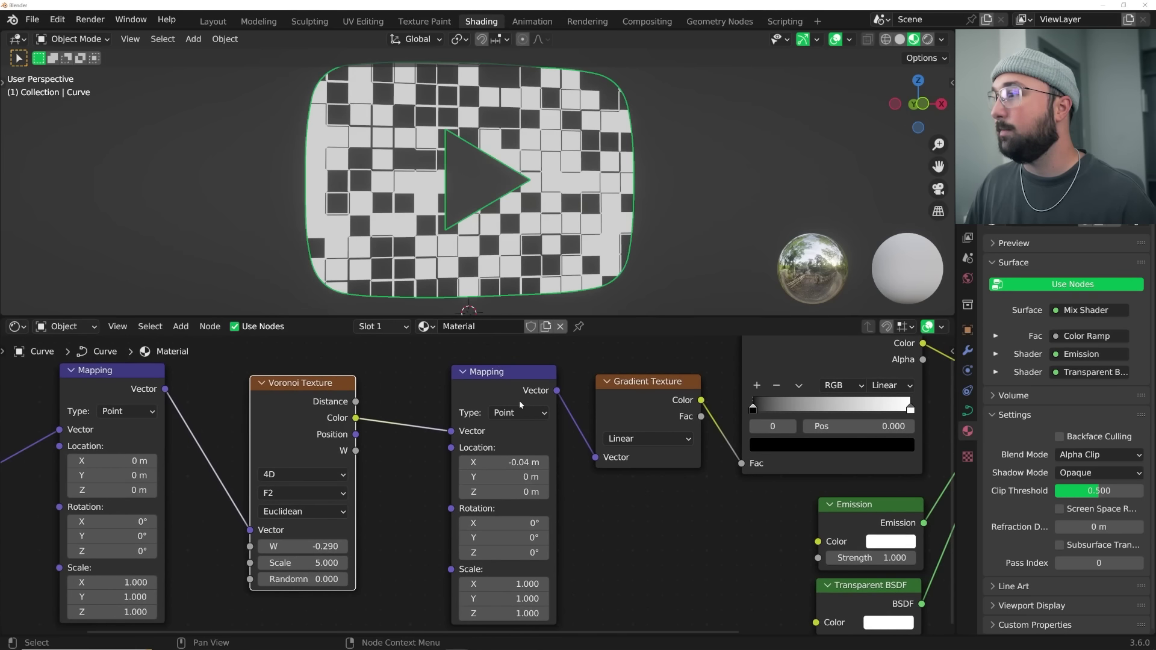
drag(281, 397, 232, 401)
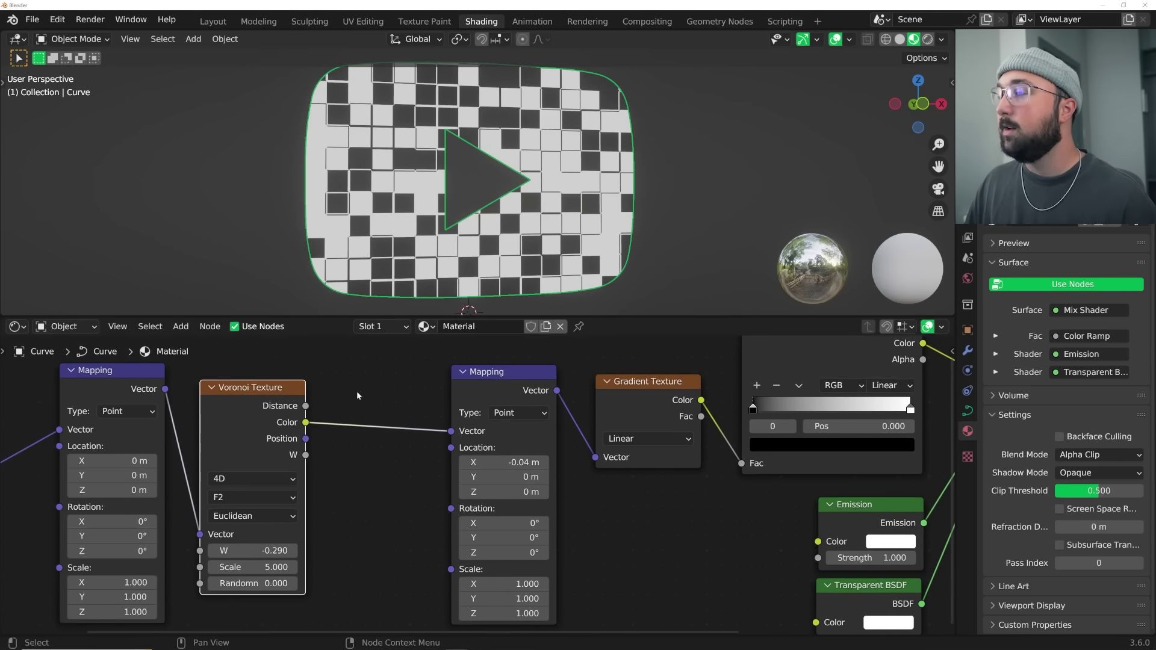
middle_drag(373, 397, 431, 430)
- Insert a Mix Color node between the Voronoi Texture's Color output and the second Mapping node
key(shift+a)
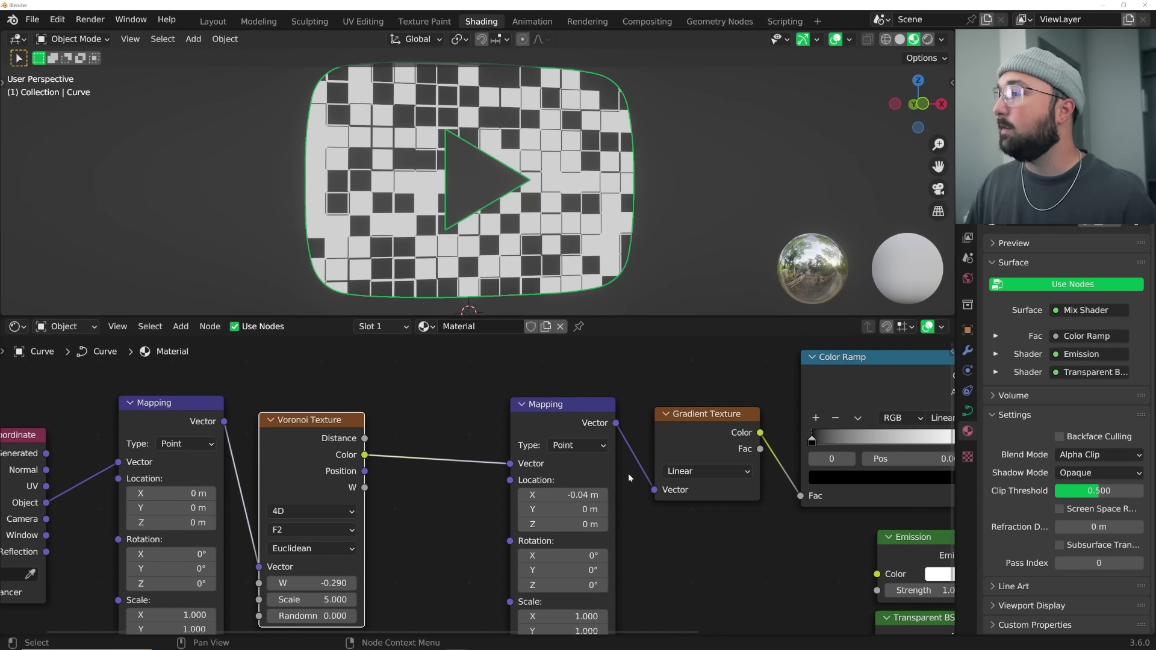
shift+drag(572, 494, 514, 494)
key(ctrl+z)
key(shift+a)
click(407, 418)
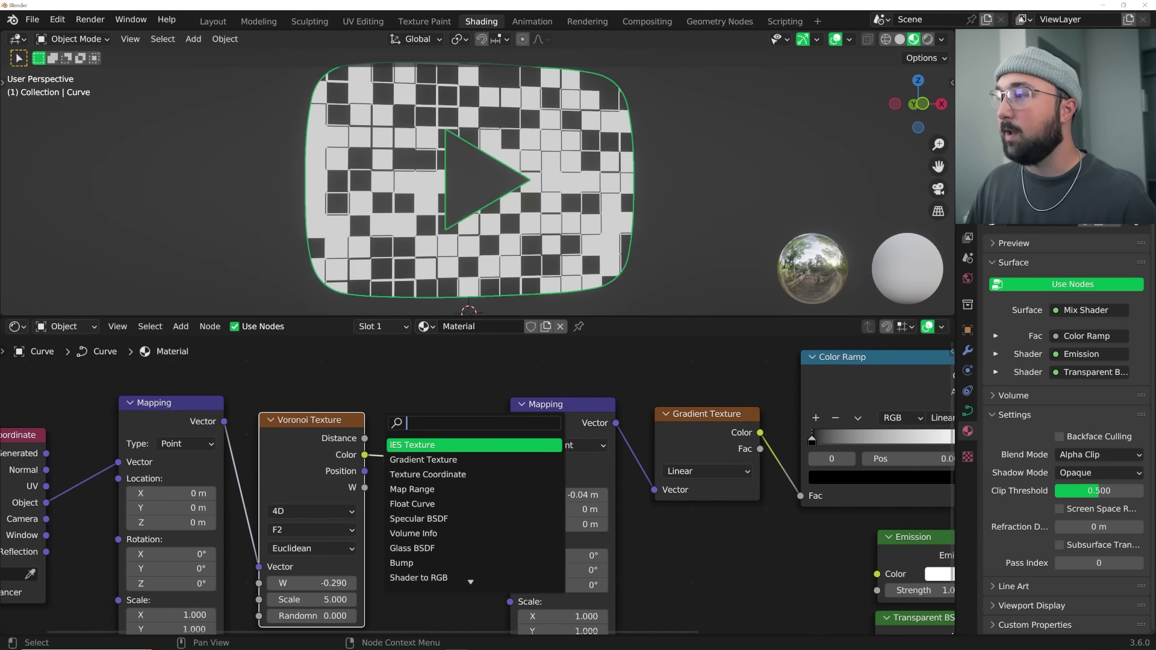
text(mix)
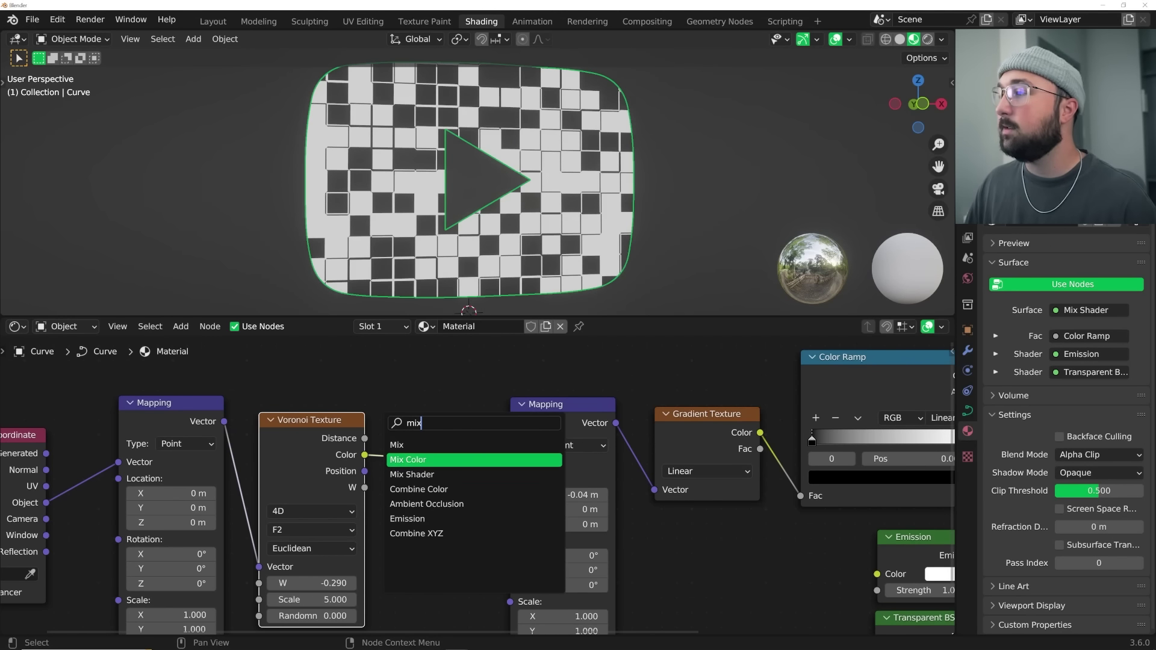
key(Down)
key(Down)
key(Up)
key(Up)
key(Return)
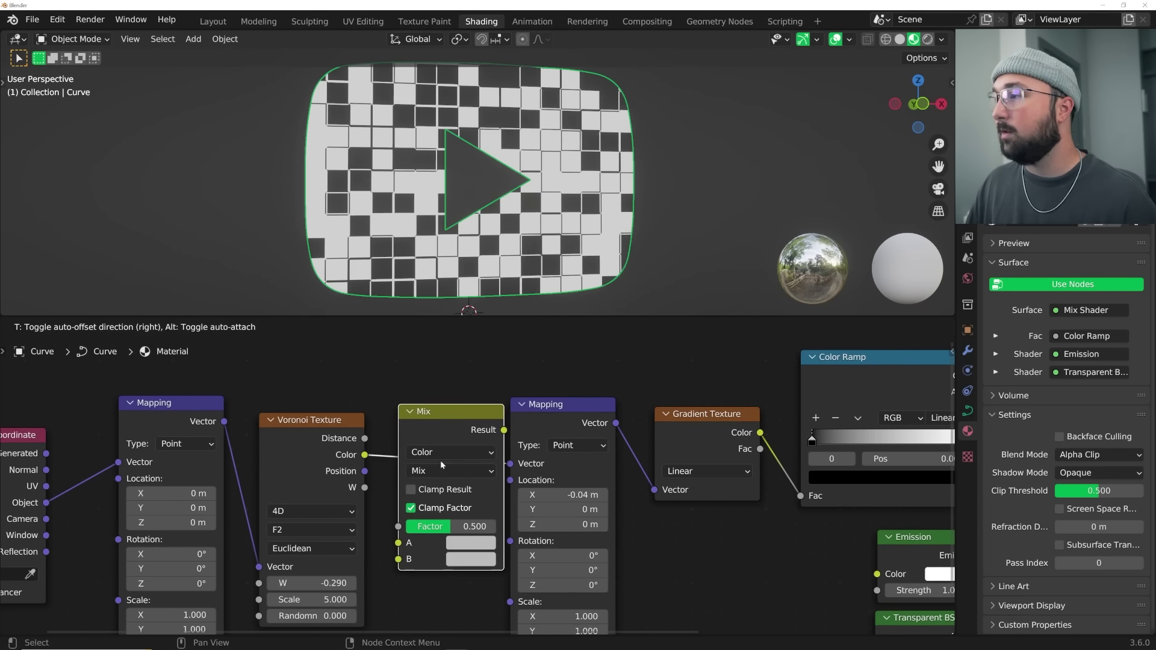
click(441, 454)
scroll(446, 431, down, 2)
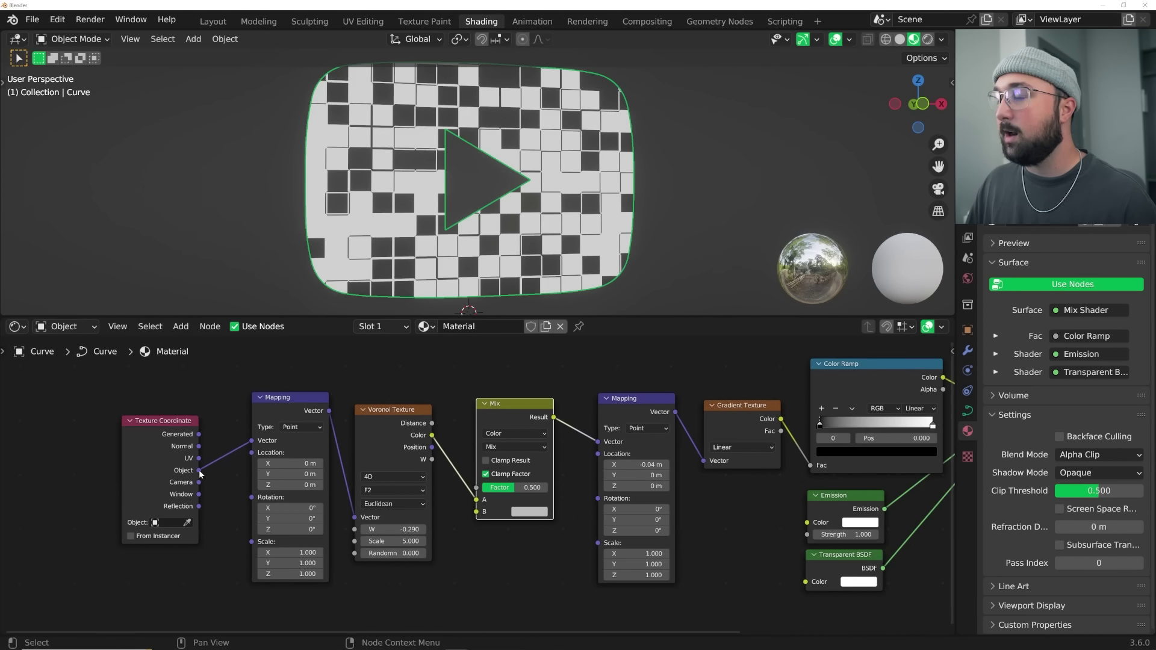
- Connect the Texture Coordinate's Object output to the Mix node's B input and set the second Mapping node's Location X to -0.02 m
drag(199, 471, 329, 485)
drag(479, 515, 478, 511)
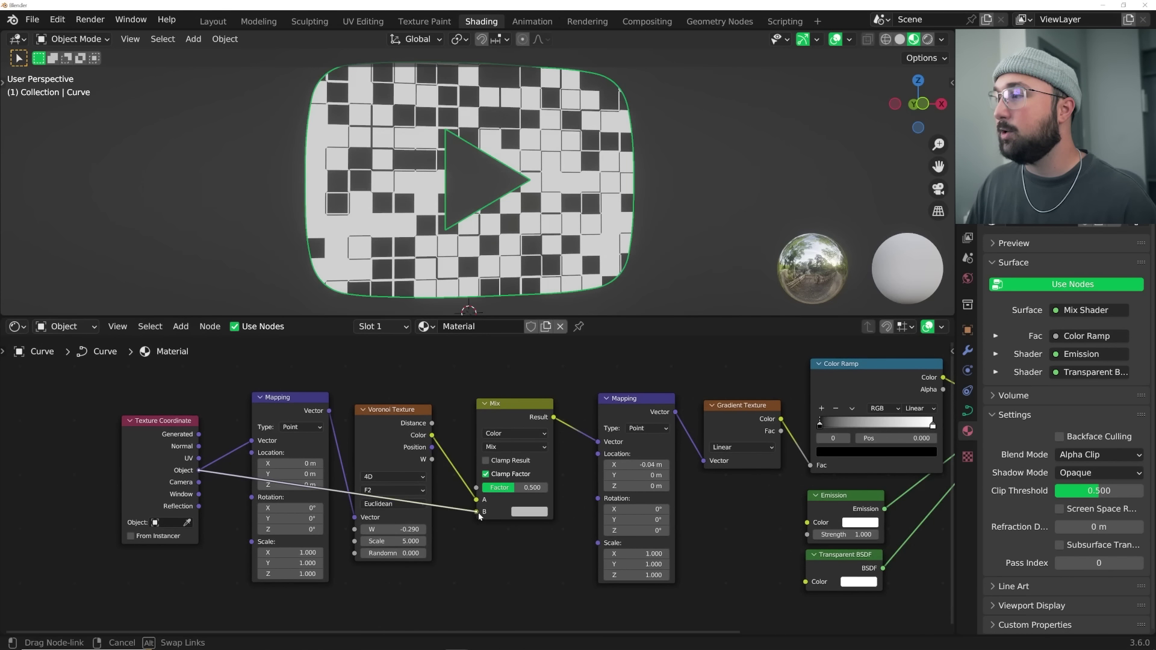
middle_drag(478, 511, 490, 457)
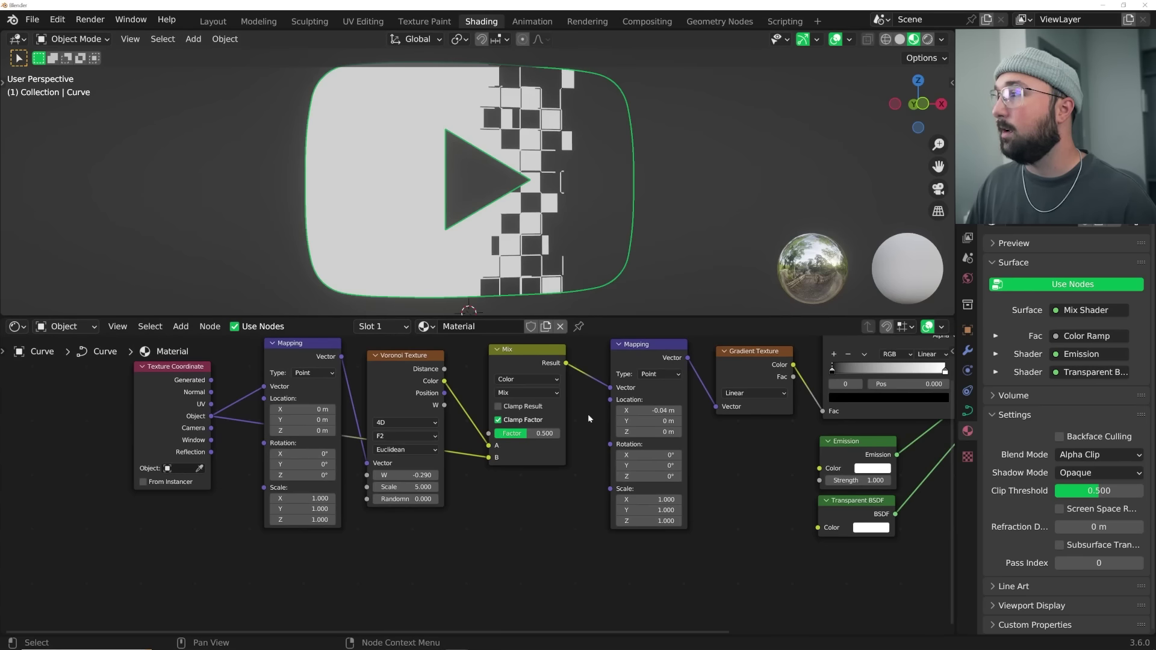
mouse_move(650, 410)
mouse_down()
mouse_move(626, 409)
mouse_move(653, 410)
mouse_up()
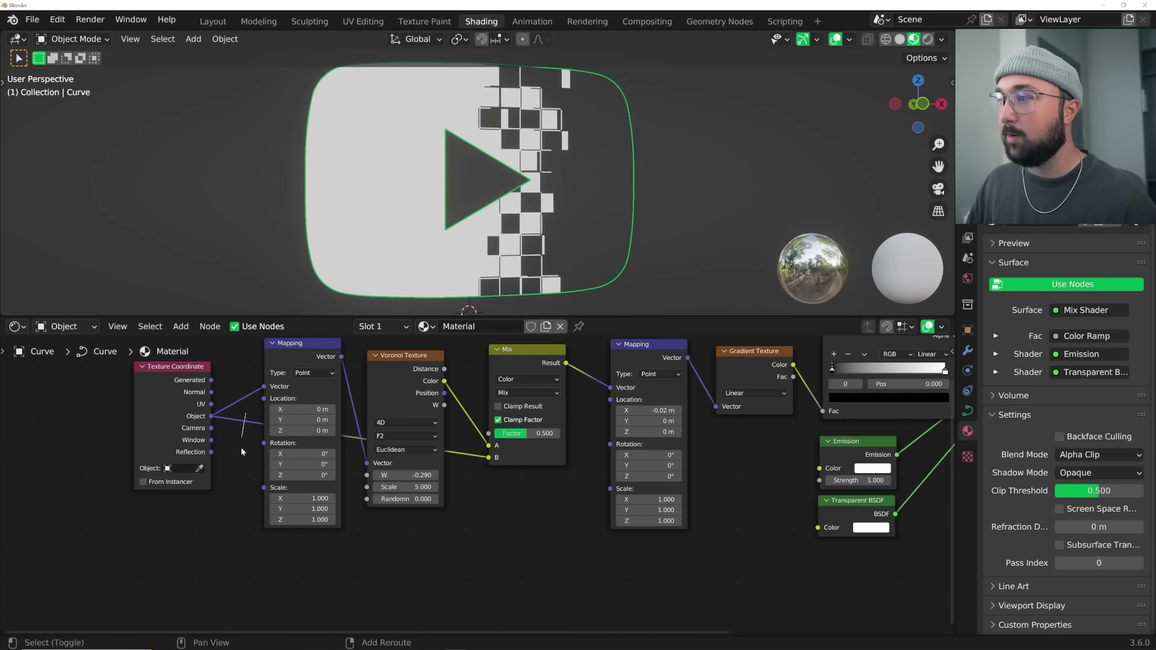
- Add reroute points to the link between the Object output and Mix B, and route it beneath the Mapping and Voronoi Texture nodes
shift+right_drag(245, 414, 240, 447)
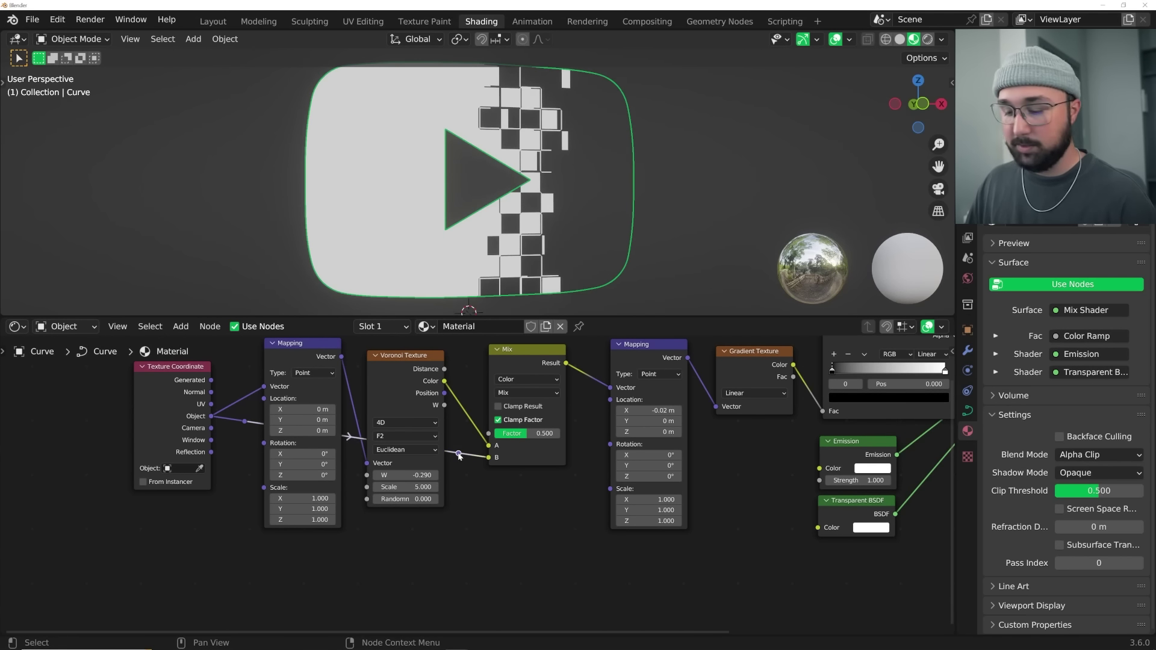
drag(459, 454, 461, 554)
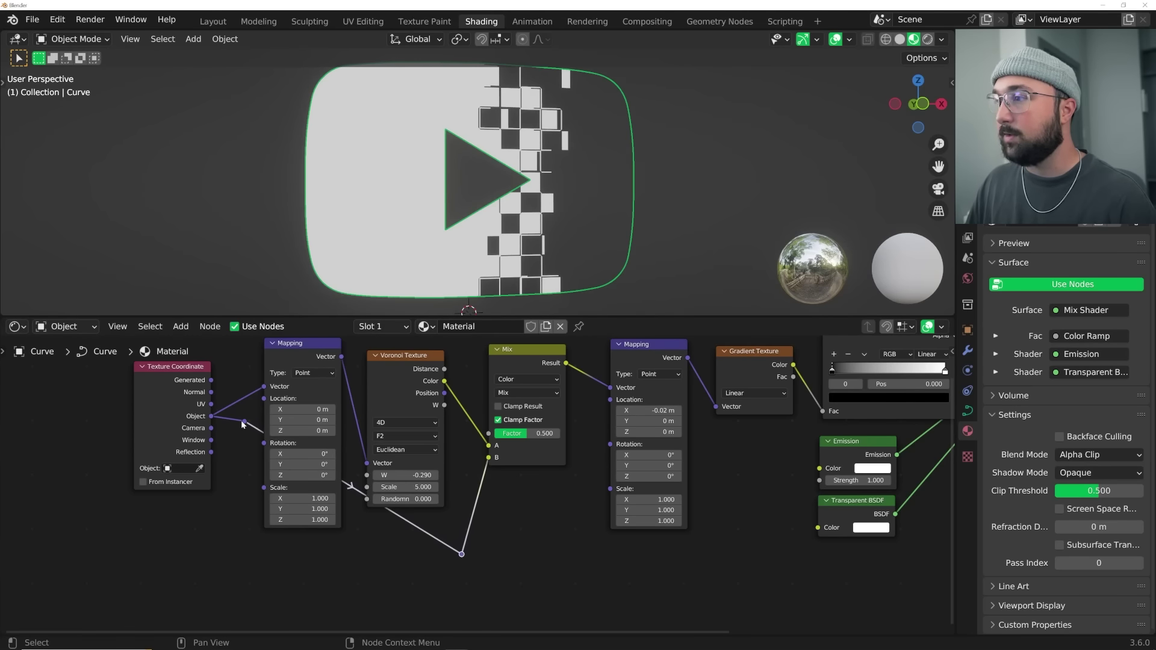
drag(241, 423, 242, 561)
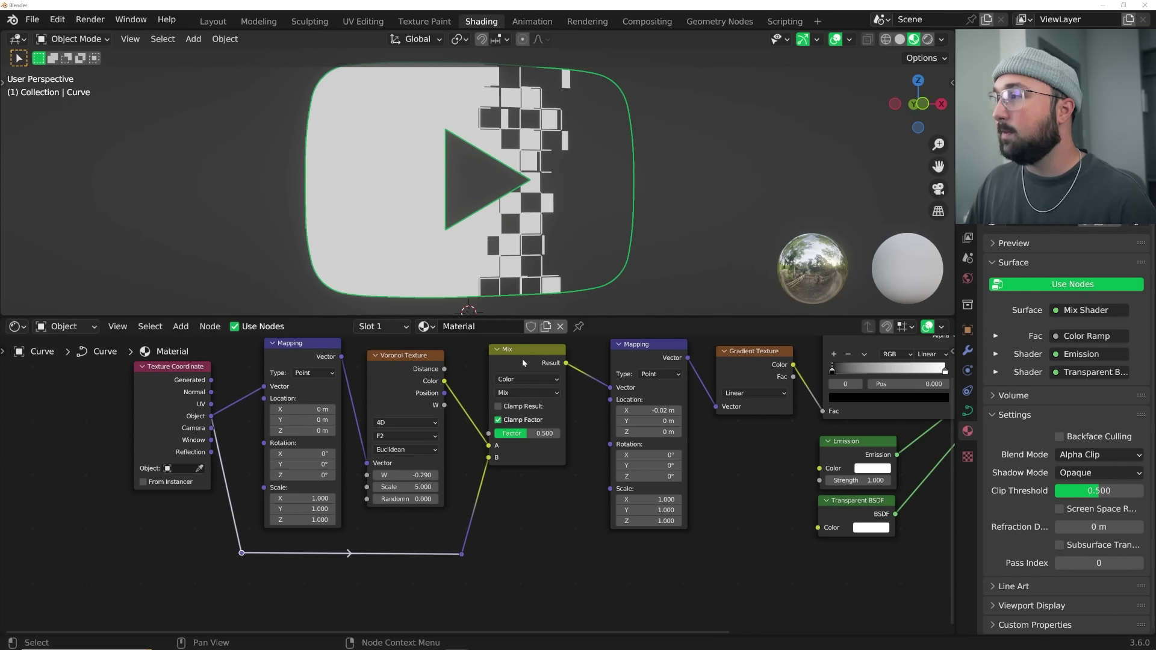
drag(522, 358, 522, 355)
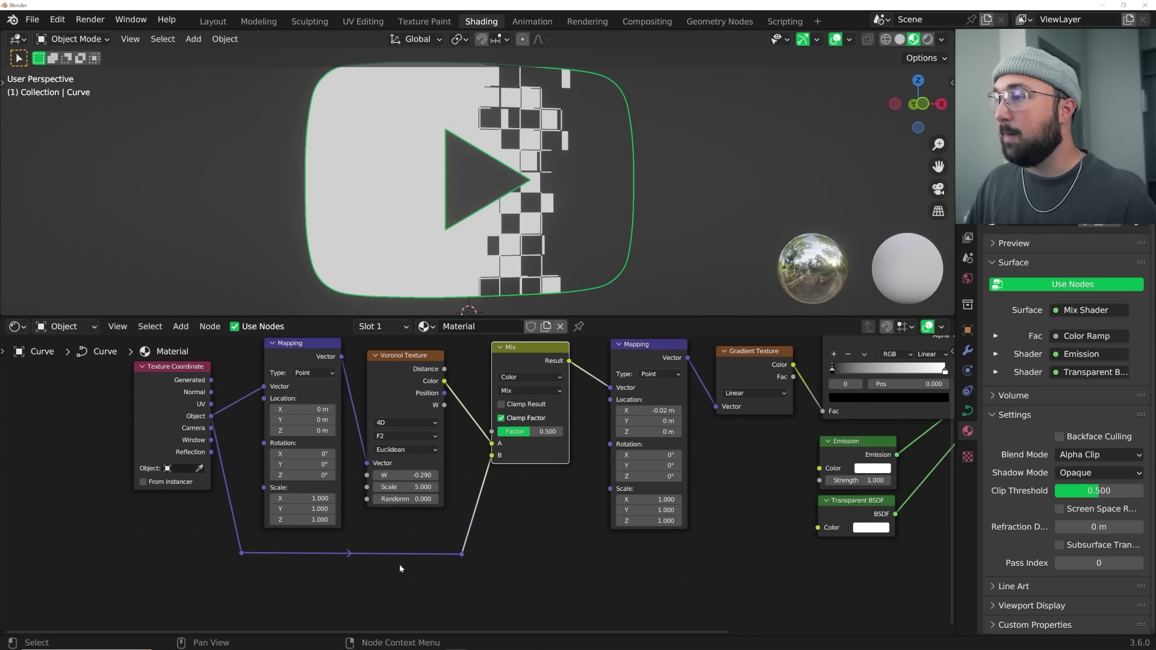
- Set the Mix node's Factor to 0.503 and the second Mapping node's Location X to 0.21 m
drag(535, 436, 566, 437)
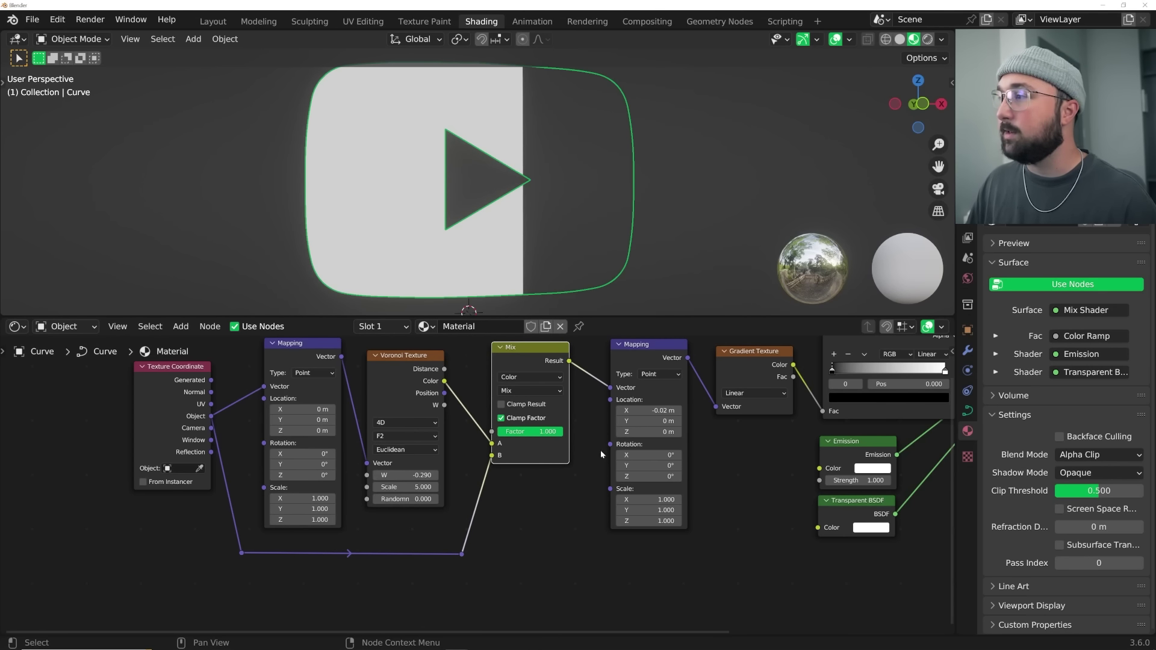
drag(560, 432, 530, 432)
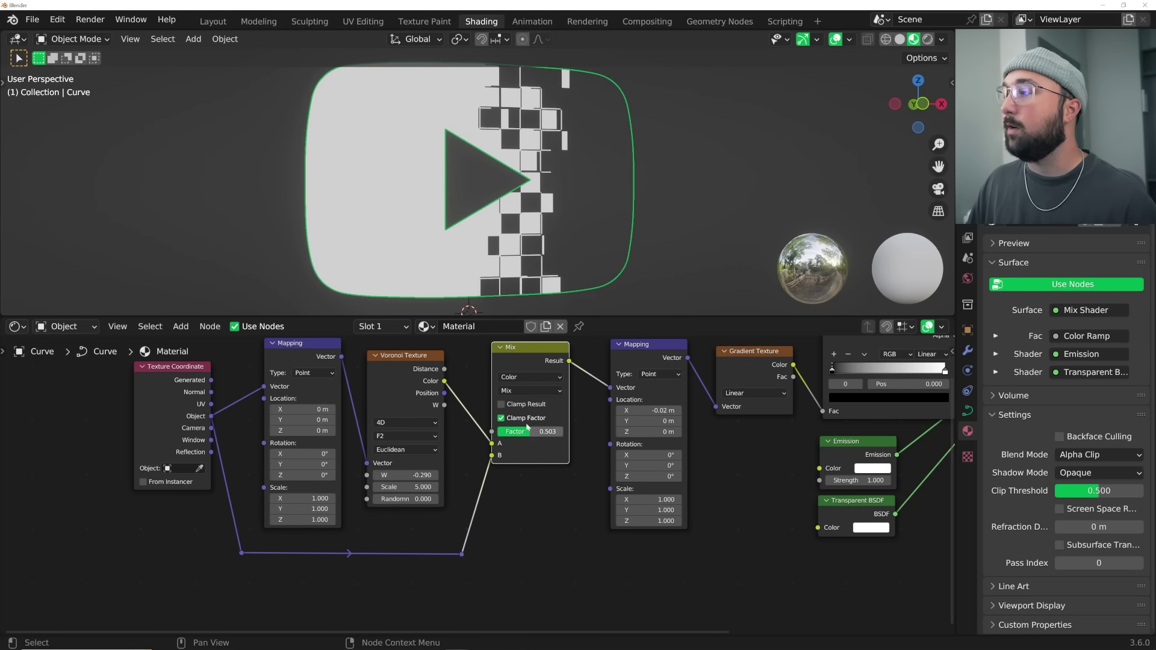
middle_drag(527, 427, 415, 428)
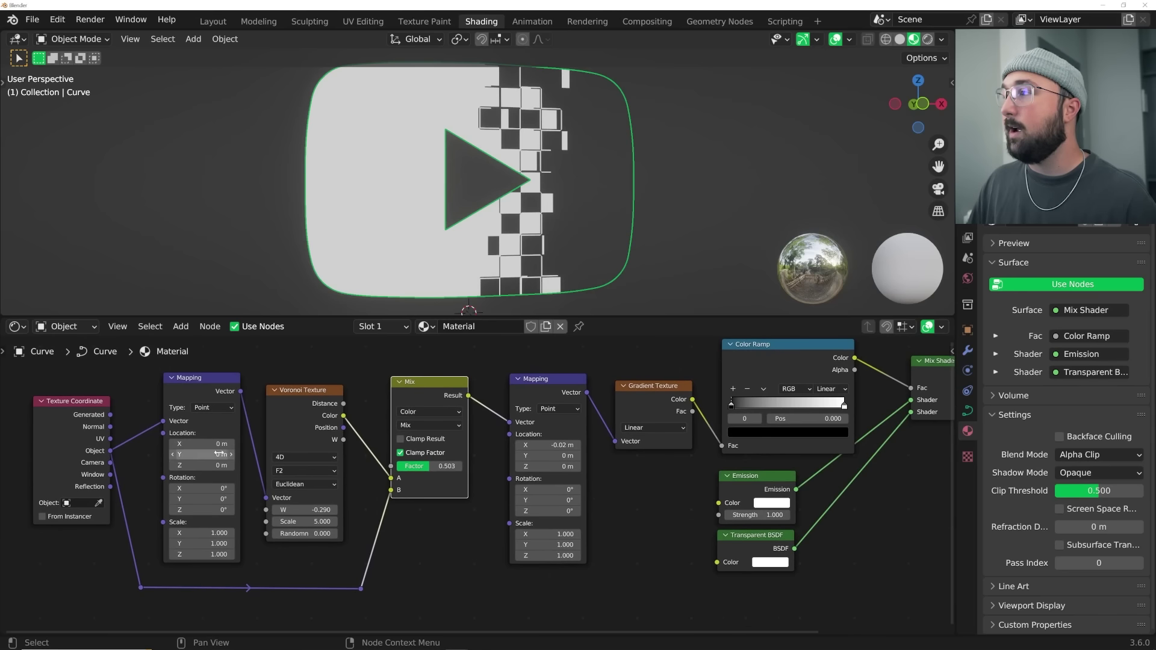
mouse_move(545, 445)
mouse_down()
mouse_move(593, 445)
mouse_move(532, 444)
mouse_move(591, 445)
mouse_move(555, 445)
mouse_move(566, 445)
mouse_up()
- Move the Transparent BSDF directly under the Mix Shader and the Emission node well below the node tree
scroll(407, 451, down, 3)
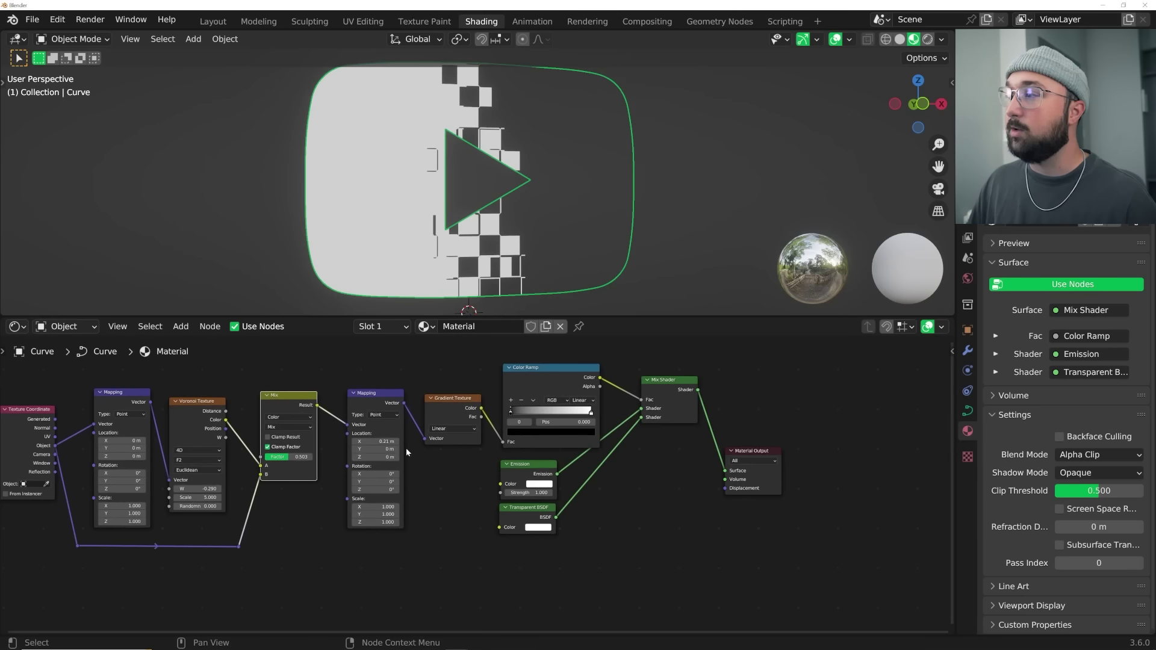
drag(527, 512, 667, 434)
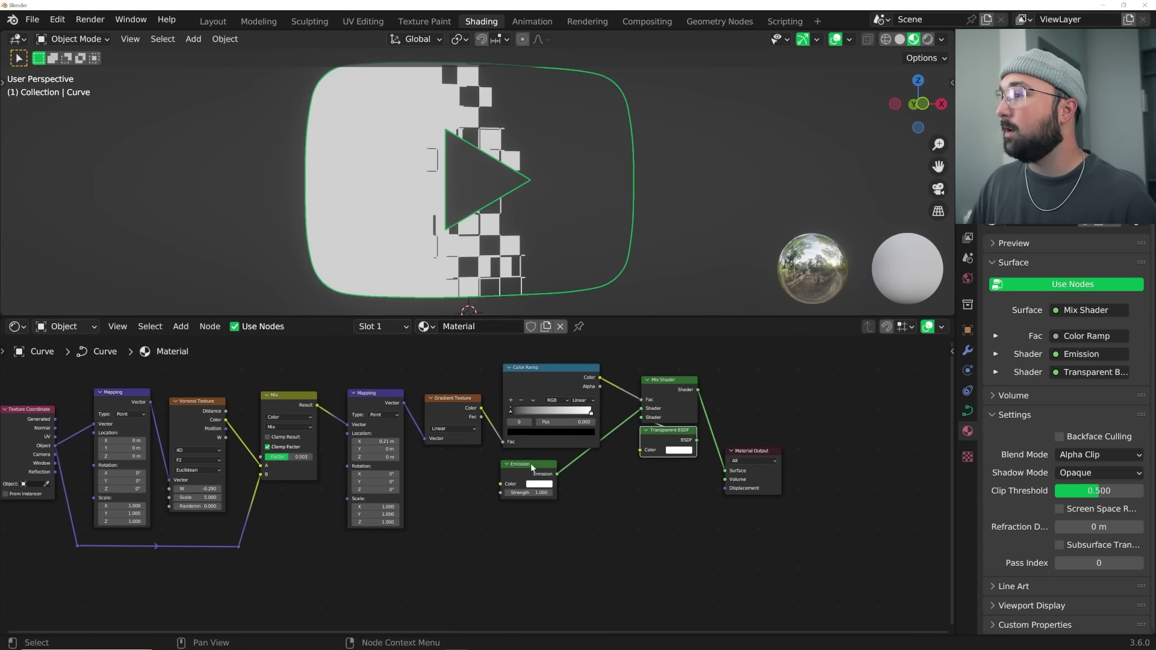
drag(532, 464, 480, 621)
middle_drag(503, 530, 476, 398)
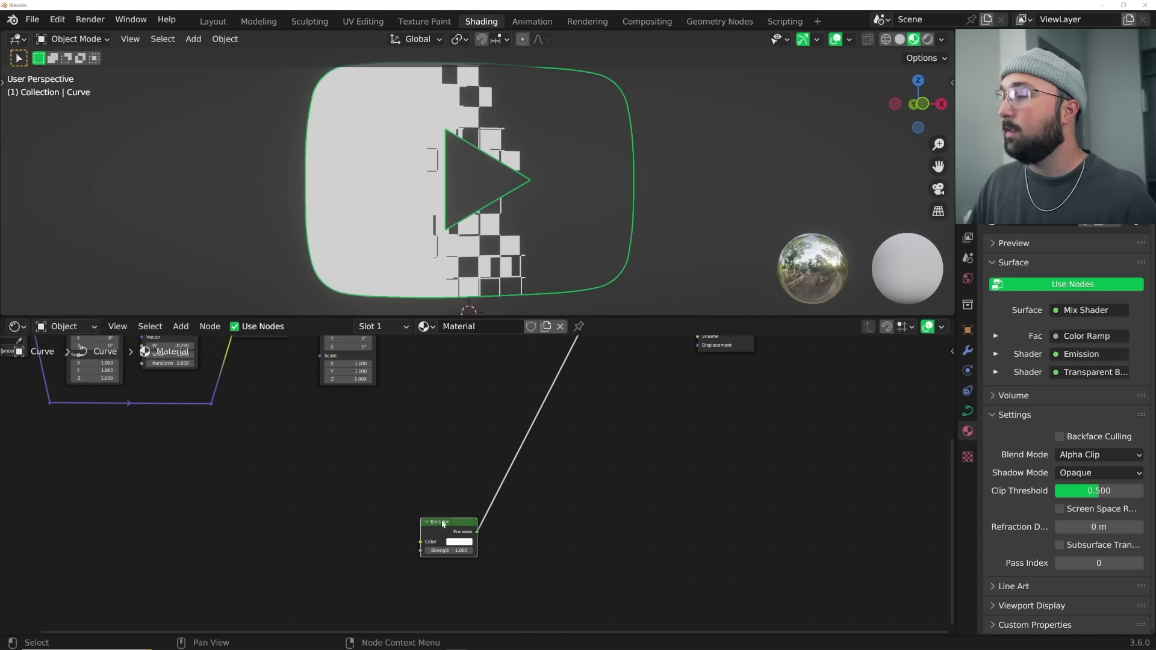
drag(442, 524, 421, 519)
middle_drag(503, 394, 407, 495)
scroll(407, 495, down, 3)
- Duplicate the Mix Shader and insert the copy between the Emission node and the original Mix Shader
click(523, 378)
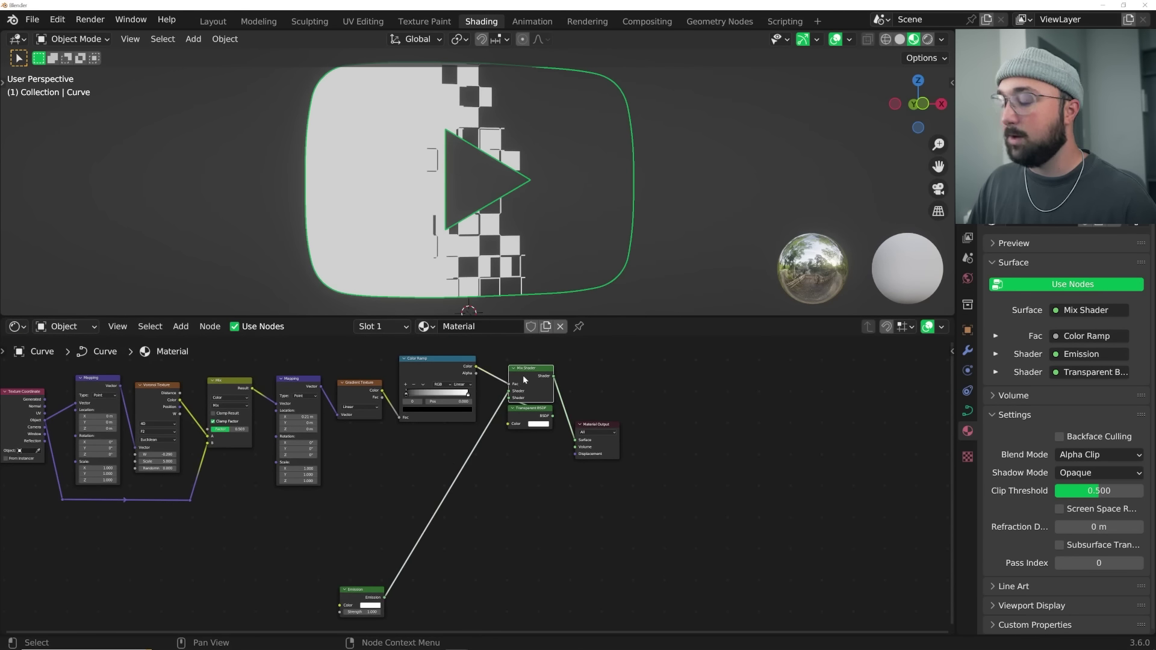
key(shift+d)
click(397, 555)
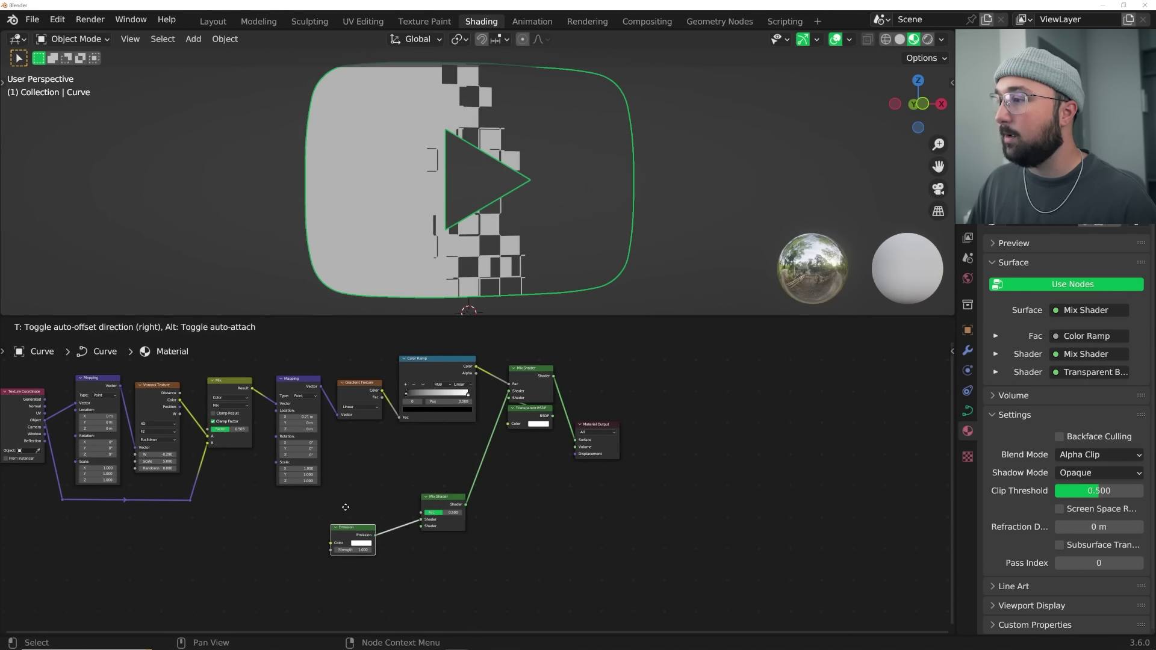
click(347, 510)
- Duplicate the Emission node below the original and connect it to the new Mix Shader's second Shader input
key(shift+d)
click(352, 561)
scroll(356, 561, up, 2)
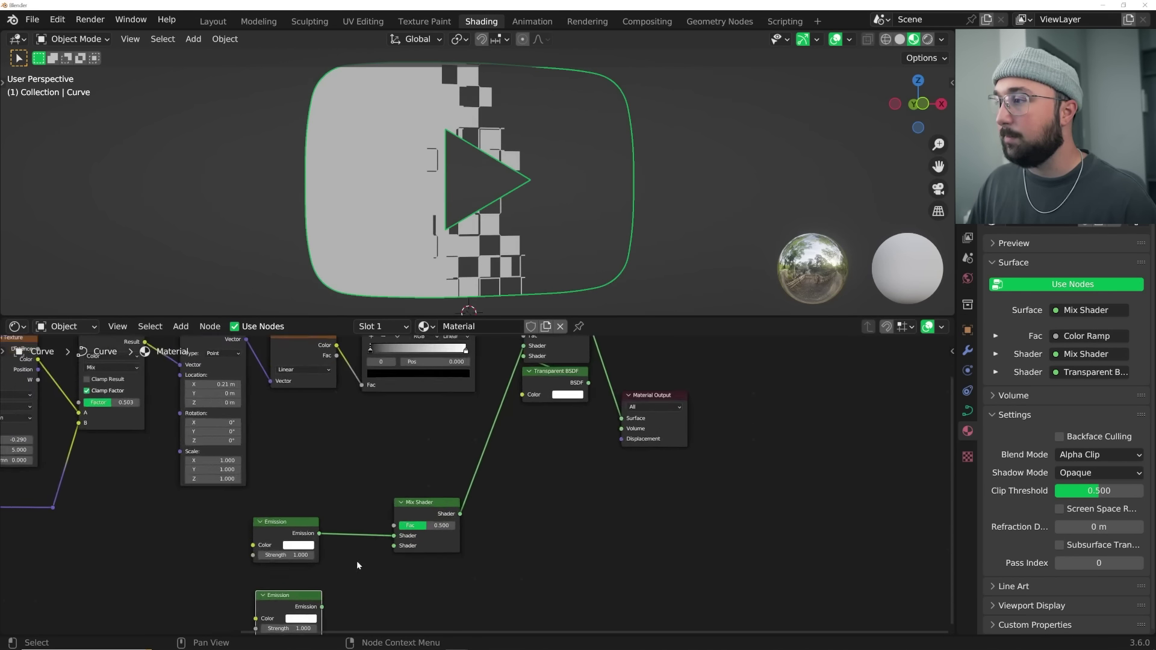
middle_drag(356, 561, 388, 486)
drag(376, 492, 447, 430)
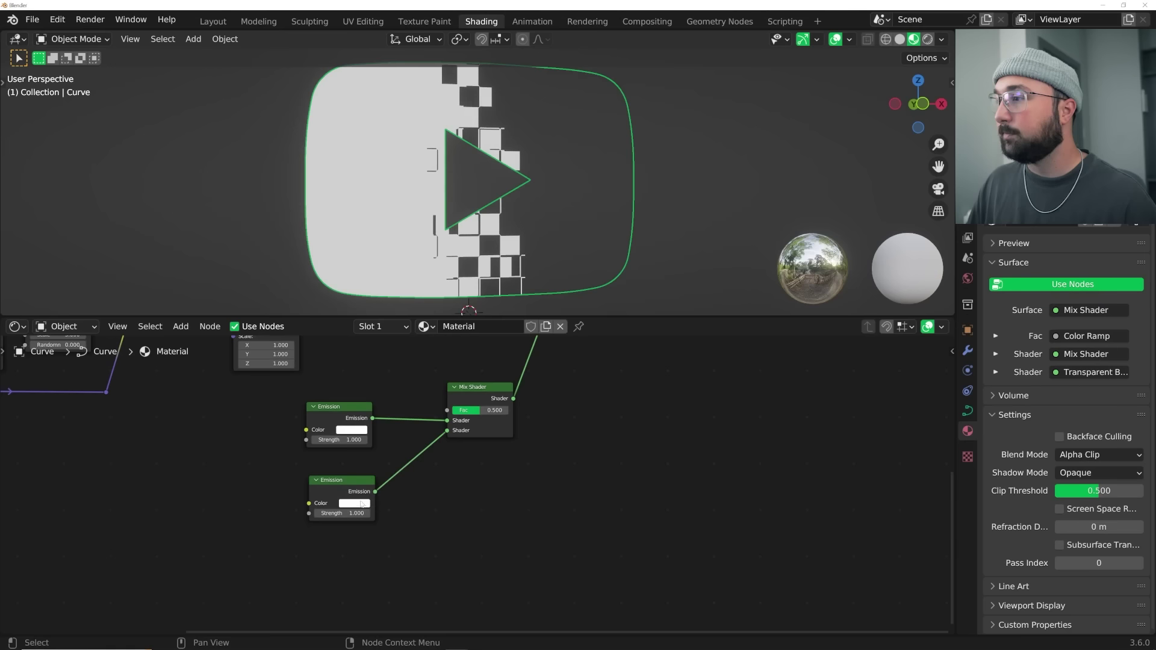
- Set the duplicated Emission node's color to pure red, with Green and Blue at 0
scroll(457, 475, up, 1)
click(311, 510)
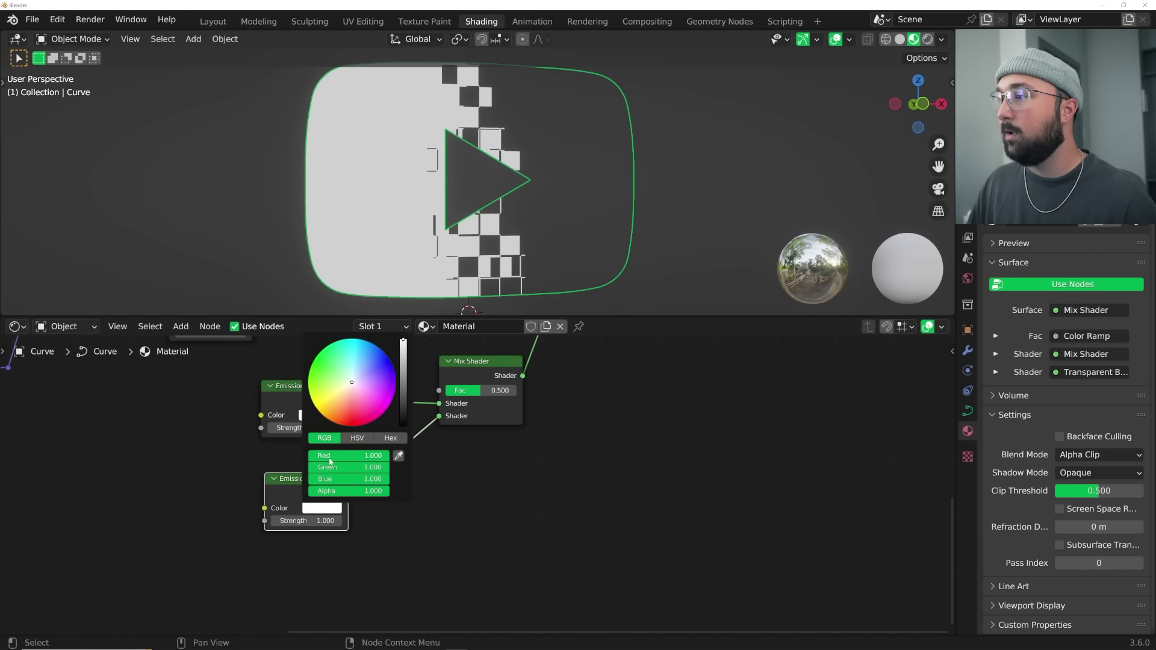
drag(330, 467, 283, 467)
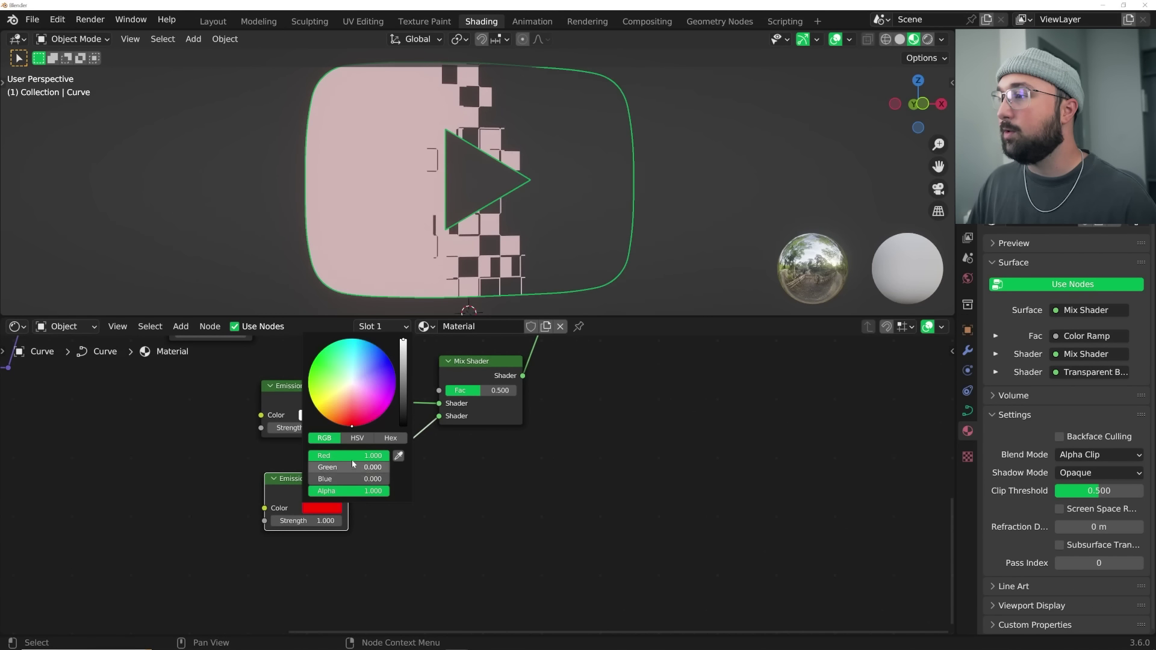
key(Return)
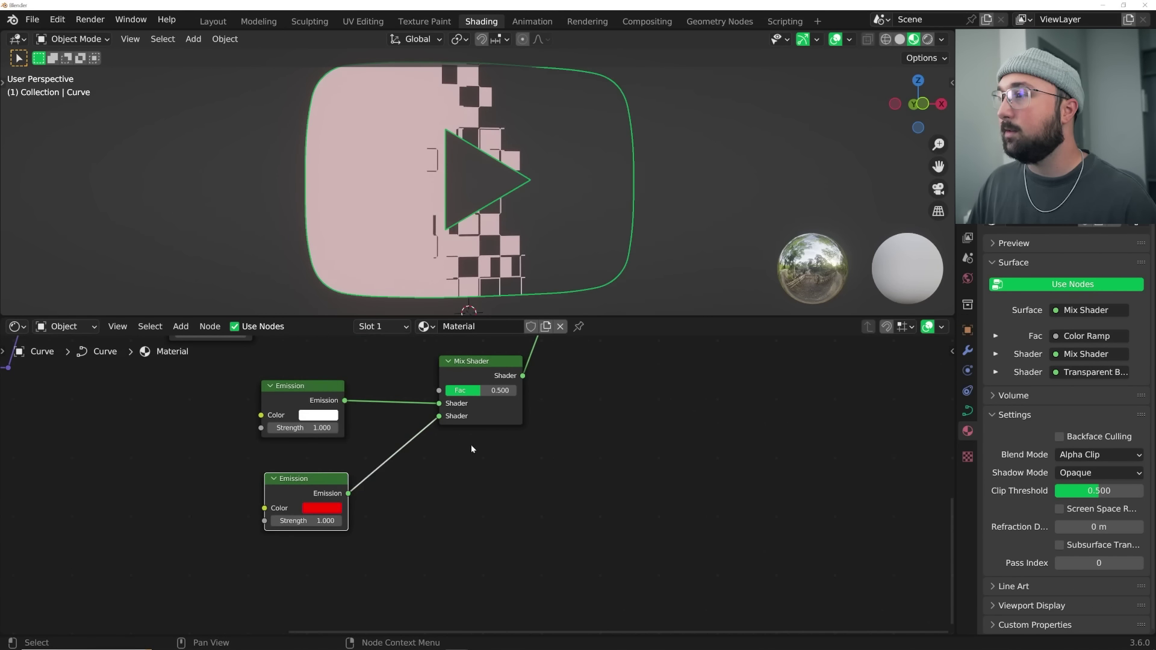
- Try a Fac of 1.000 on the new Mix Shader and undo the change
drag(481, 390, 518, 393)
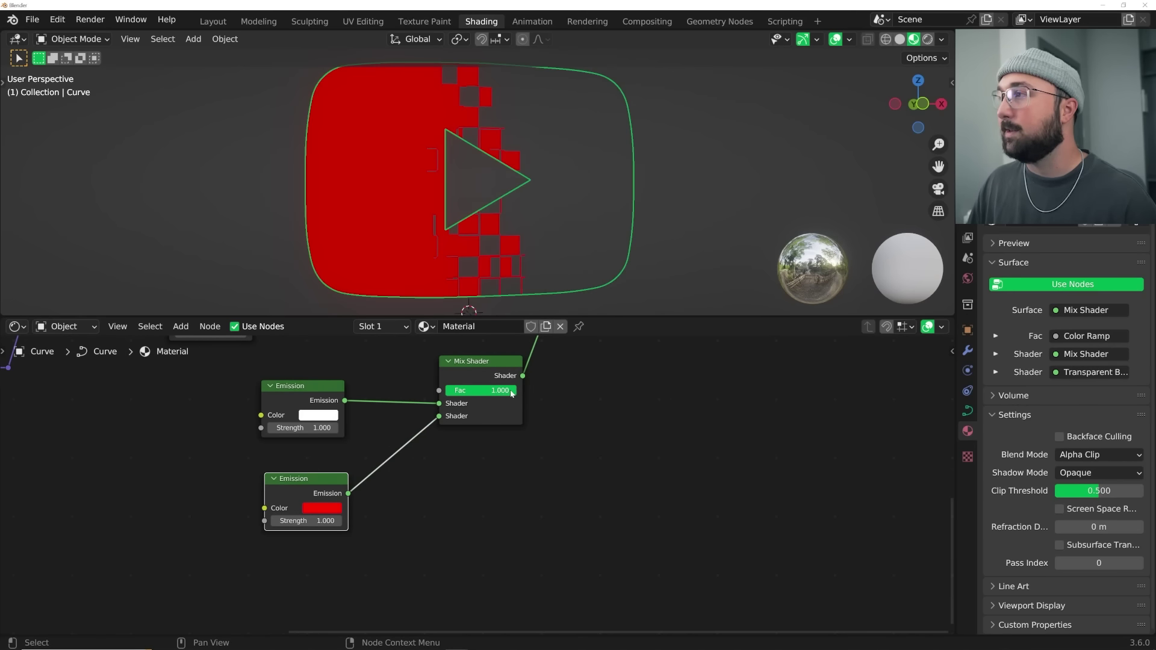
key(ctrl+z)
click(314, 510)
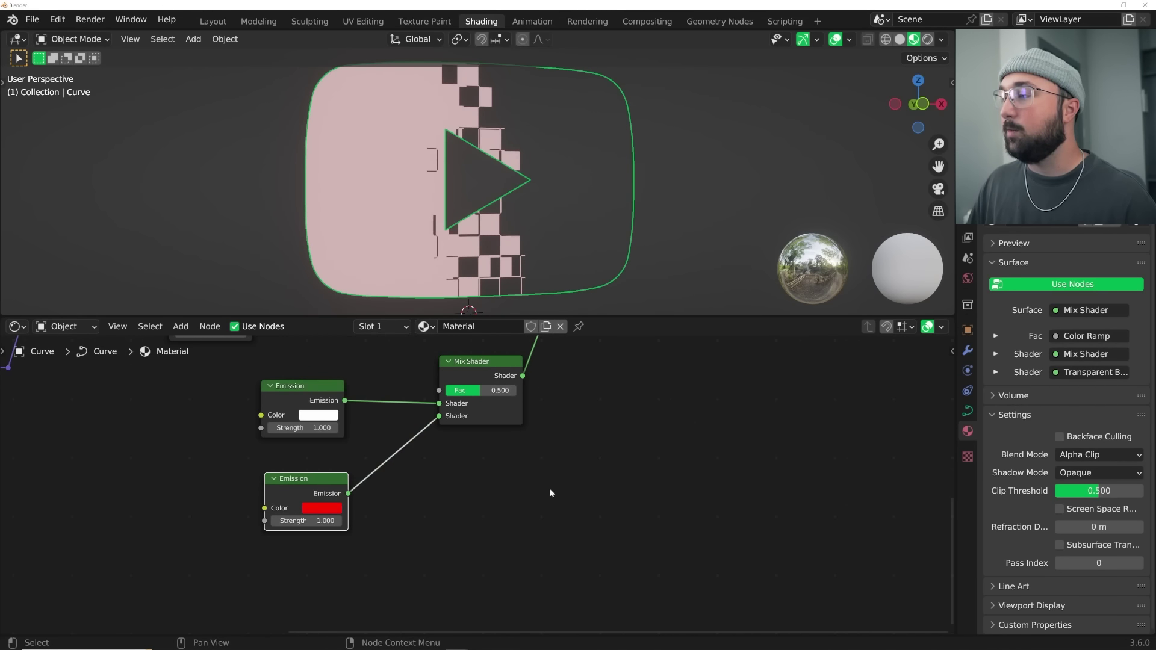
- Rearrange the lower Mix Shader and stack the white and red Emission nodes beneath it to free up space
drag(315, 494, 333, 583)
middle_drag(398, 500, 416, 559)
scroll(416, 559, down, 2)
drag(433, 496, 419, 540)
drag(559, 476, 567, 533)
middle_drag(478, 615, 491, 544)
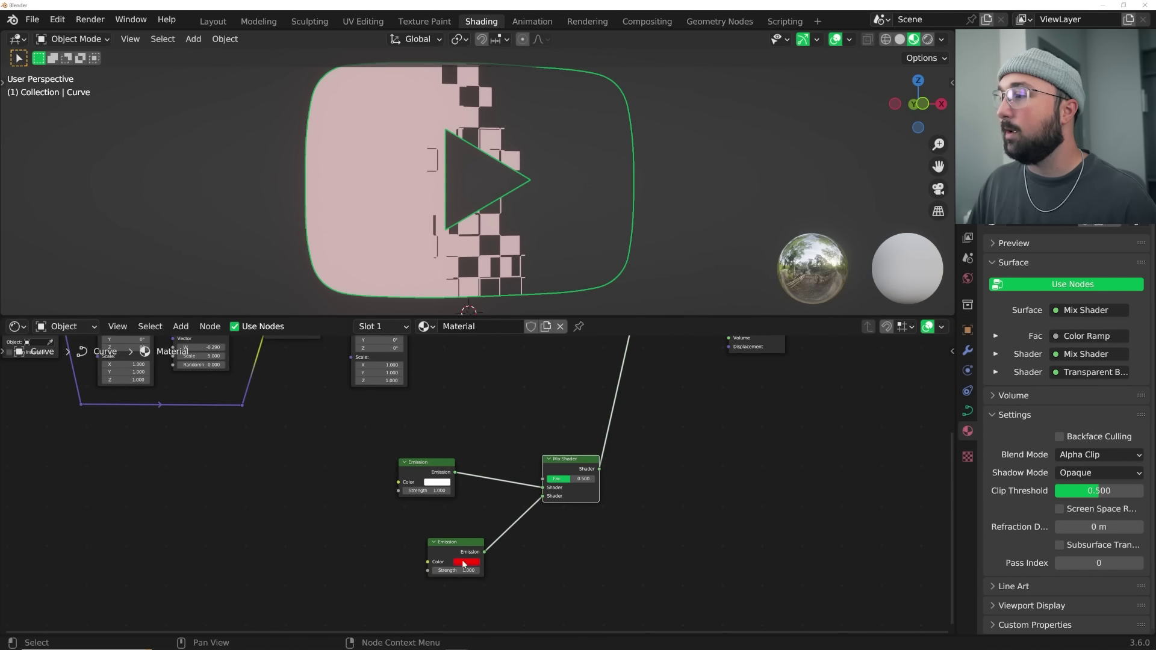
drag(459, 552, 459, 601)
click(427, 462)
drag(427, 462, 450, 537)
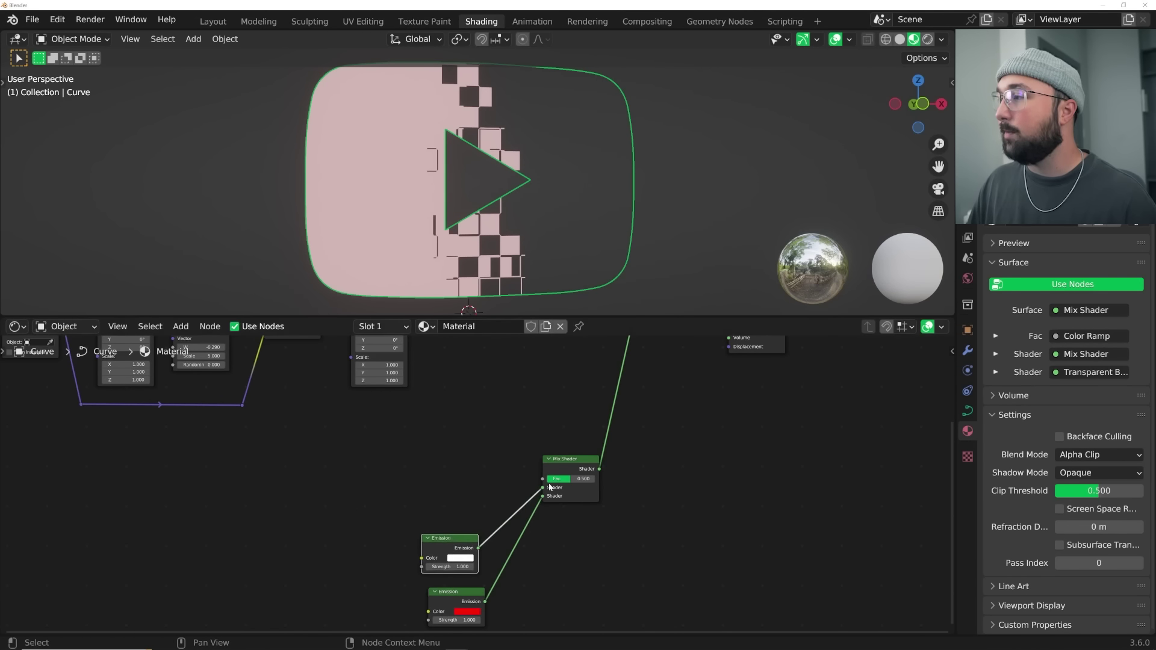
- Duplicate the Color Ramp beside the lower Mix Shader and try linking its Color output to that shader's Fac
key(Home)
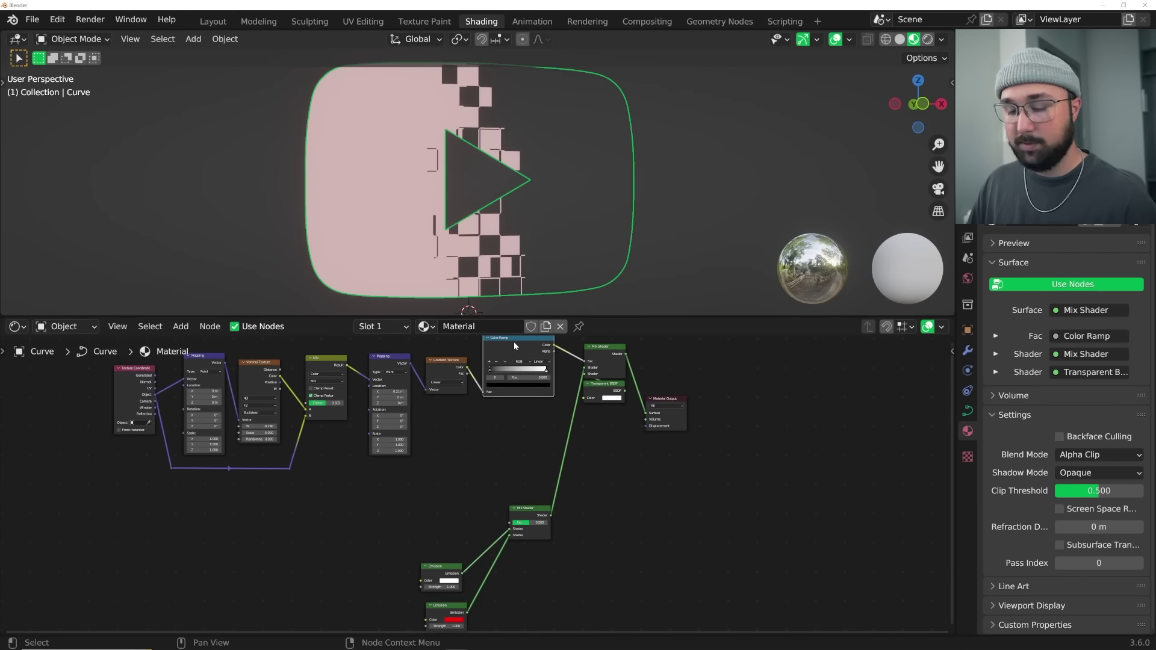
drag(514, 342, 435, 492)
scroll(464, 524, up, 3)
scroll(473, 538, up, 2)
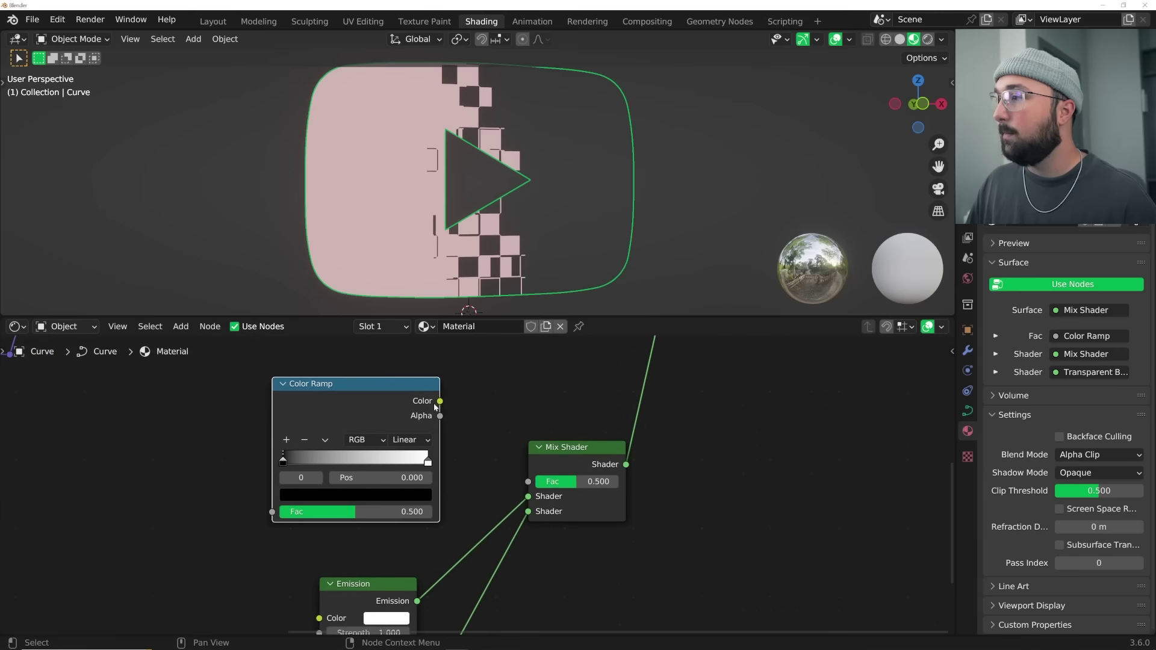
drag(440, 401, 521, 471)
ctrl+right_drag(522, 449, 449, 509)
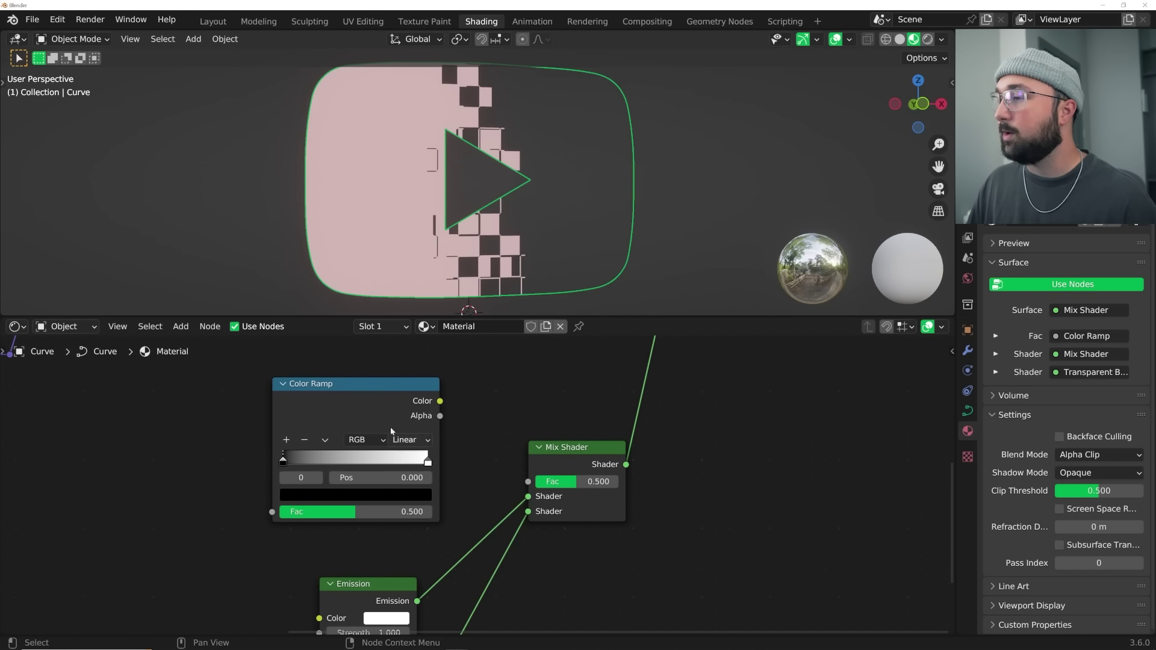
- Duplicate the Color Ramp beside the Emission nodes and link its Color output to the white Emission's Color input
key(shift+d)
click(143, 542)
middle_drag(144, 542, 274, 400)
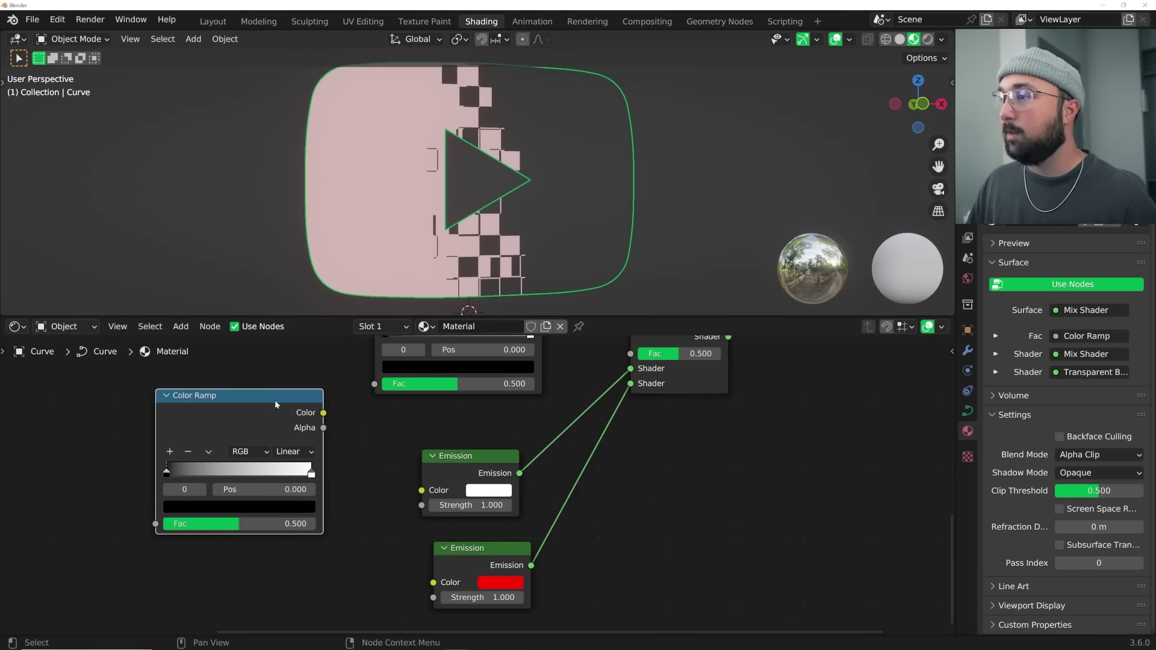
mouse_move(275, 399)
mouse_down()
mouse_move(276, 459)
mouse_move(422, 490)
mouse_up()
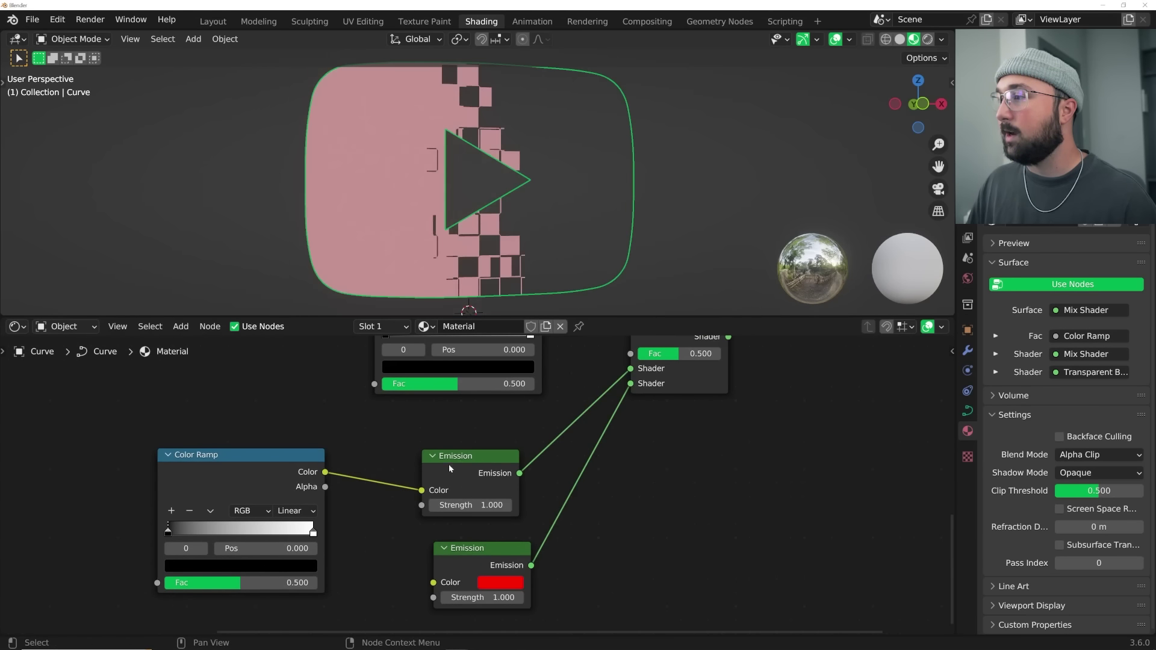
- Move the final Mix Shader, Transparent BSDF and Material Output far away from the texture nodes to make room in the tree
scroll(449, 464, down, 5)
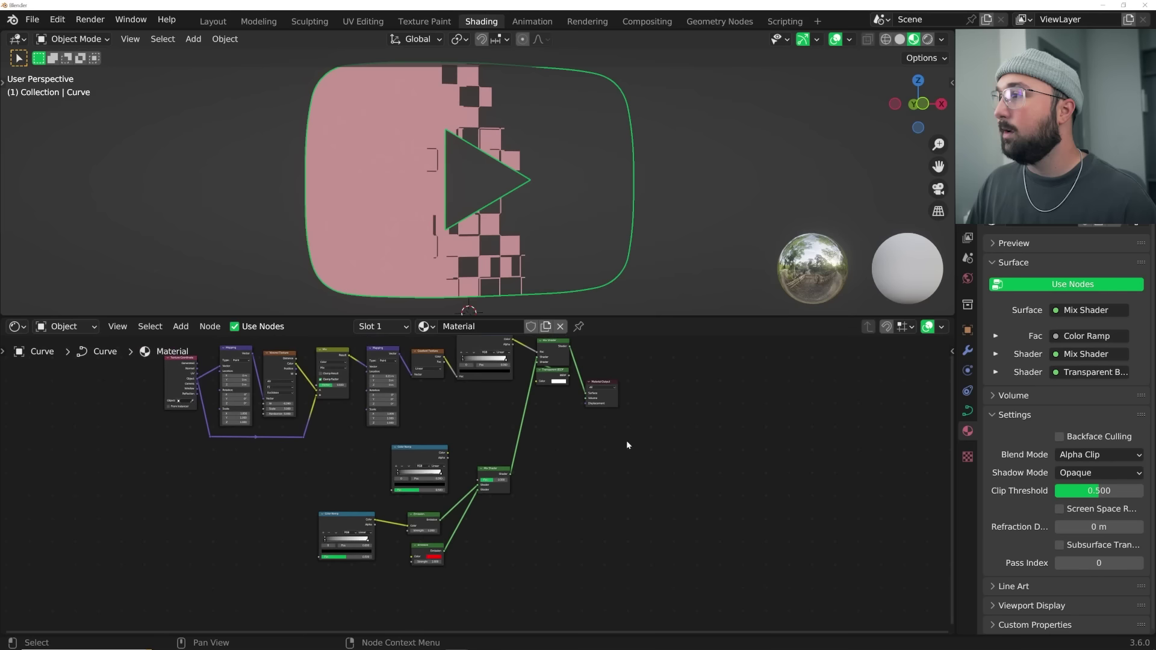
middle_drag(626, 444, 569, 472)
drag(630, 375, 471, 443)
middle_drag(581, 439, 490, 482)
key(g)
click(737, 485)
middle_drag(411, 524, 504, 490)
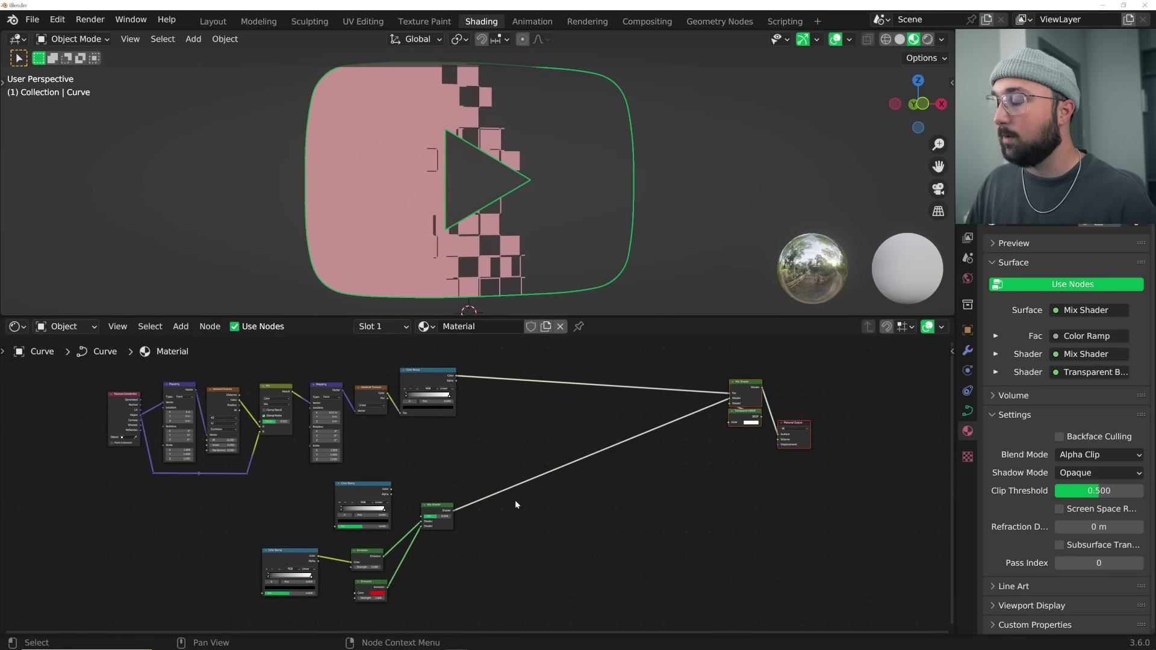
- Reposition the two duplicated Color Ramps, lower Mix Shader and both Emission nodes as a group in the freed space
drag(514, 504, 272, 611)
key(g)
click(448, 588)
middle_drag(473, 524, 374, 511)
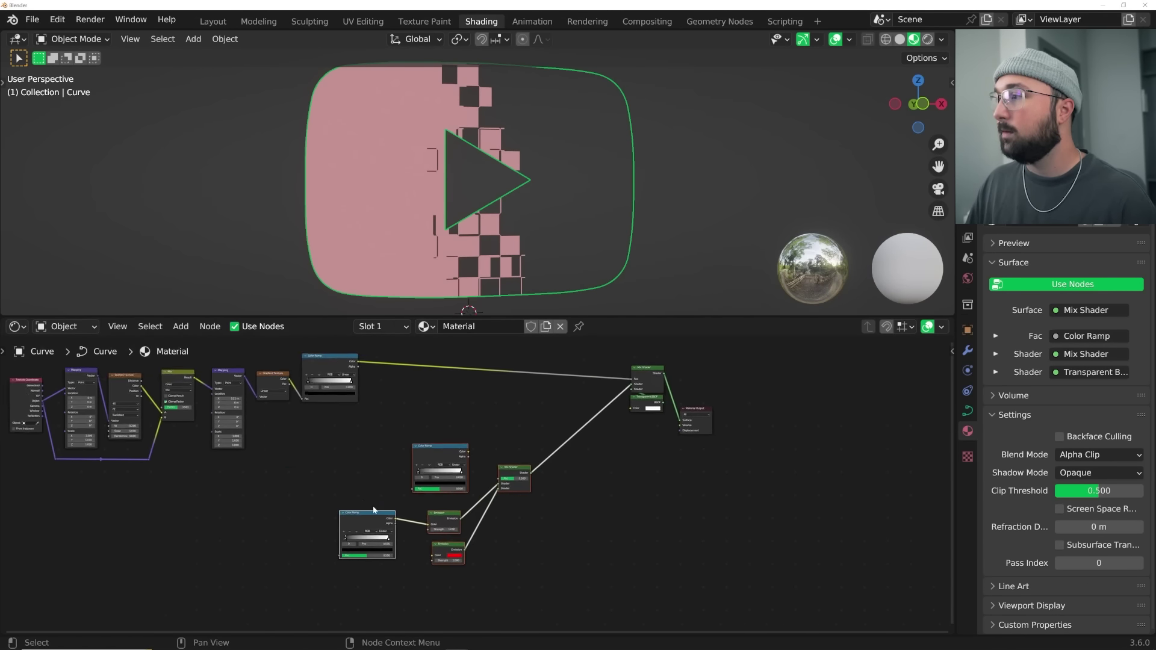
scroll(361, 479, up, 6)
scroll(349, 448, down, 4)
middle_drag(349, 449, 356, 499)
drag(572, 480, 358, 625)
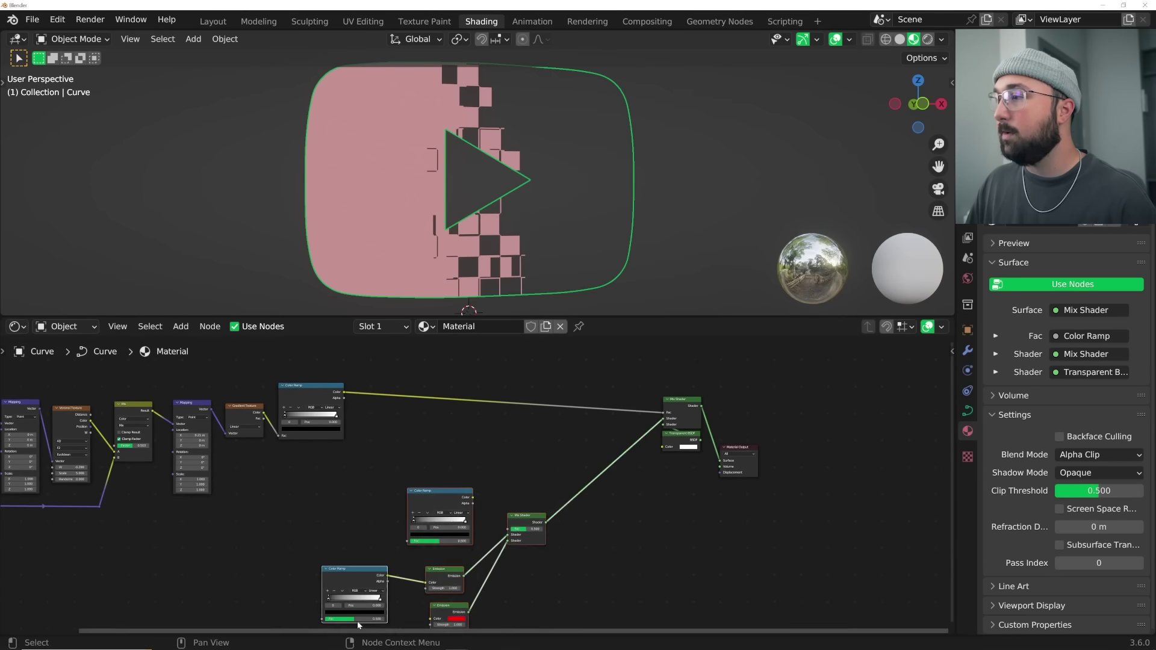
key(g)
click(365, 551)
- Link the Gradient Texture's Color output to the Fac of the Color Ramp that feeds the Emission node
scroll(418, 463, up, 6)
middle_drag(416, 448, 514, 463)
drag(240, 385, 305, 475)
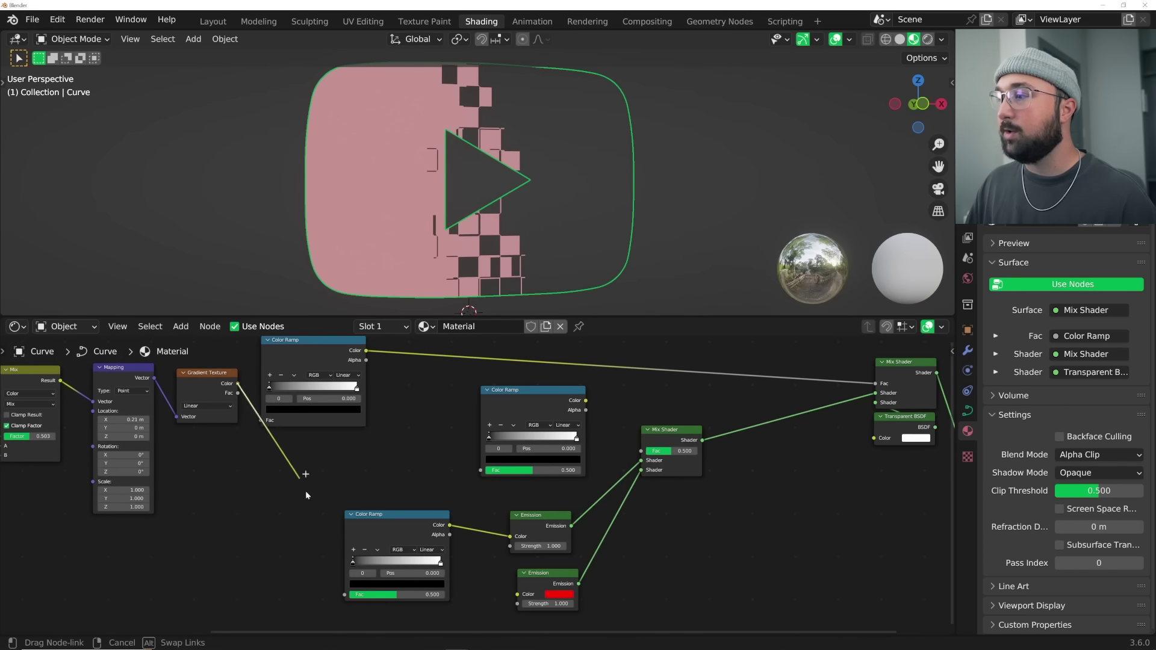
drag(348, 600, 346, 595)
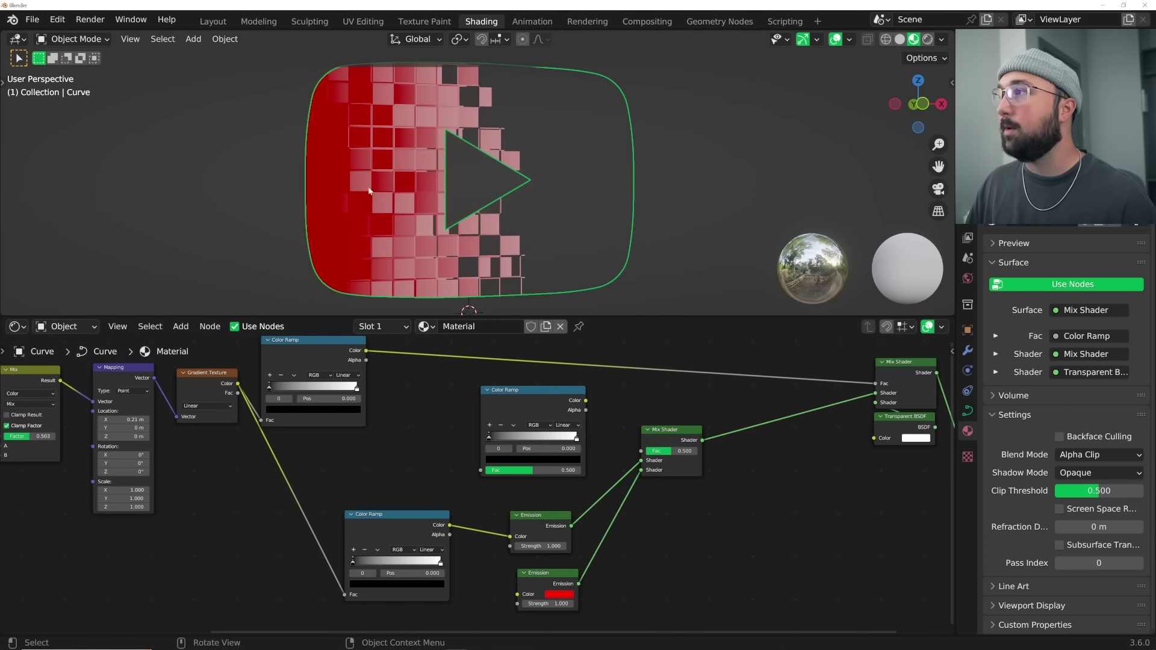
- Set the Emission's Color Ramp to Constant interpolation and move its white stop to about 0.431
scroll(451, 471, up, 4)
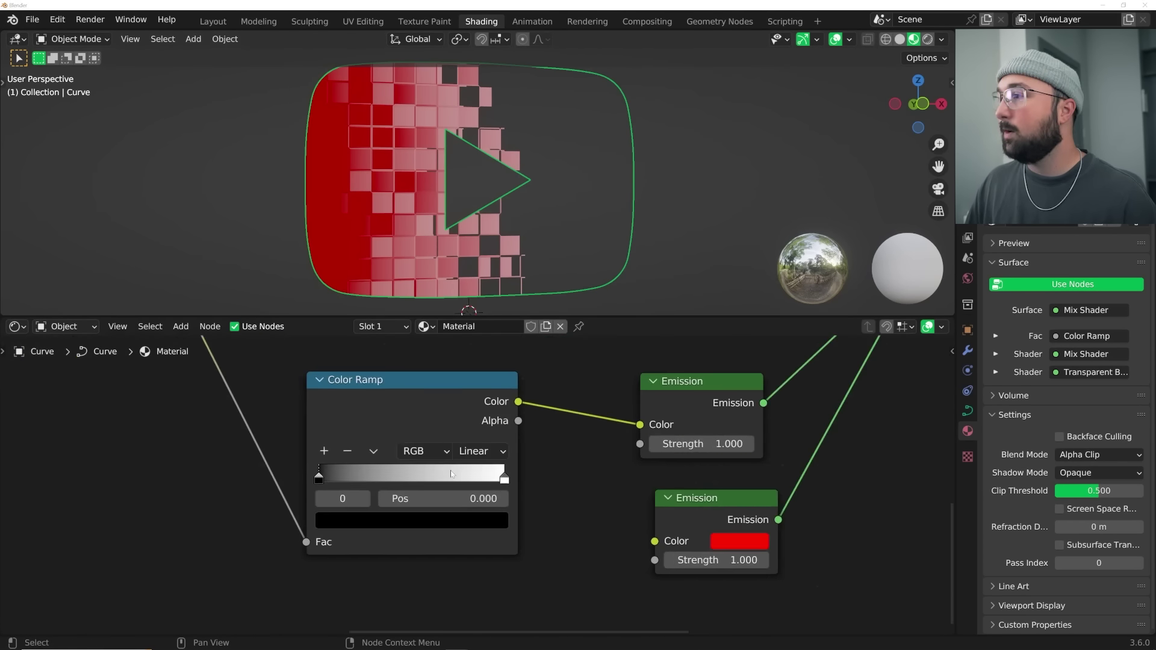
click(372, 457)
click(472, 452)
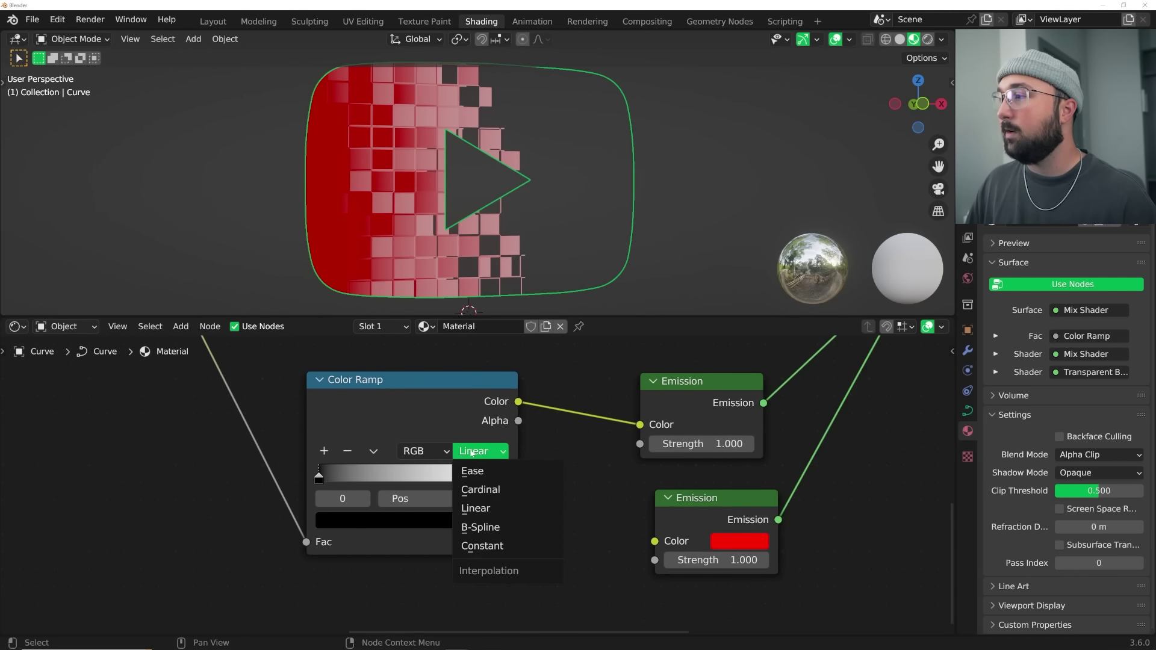
click(472, 452)
click(471, 452)
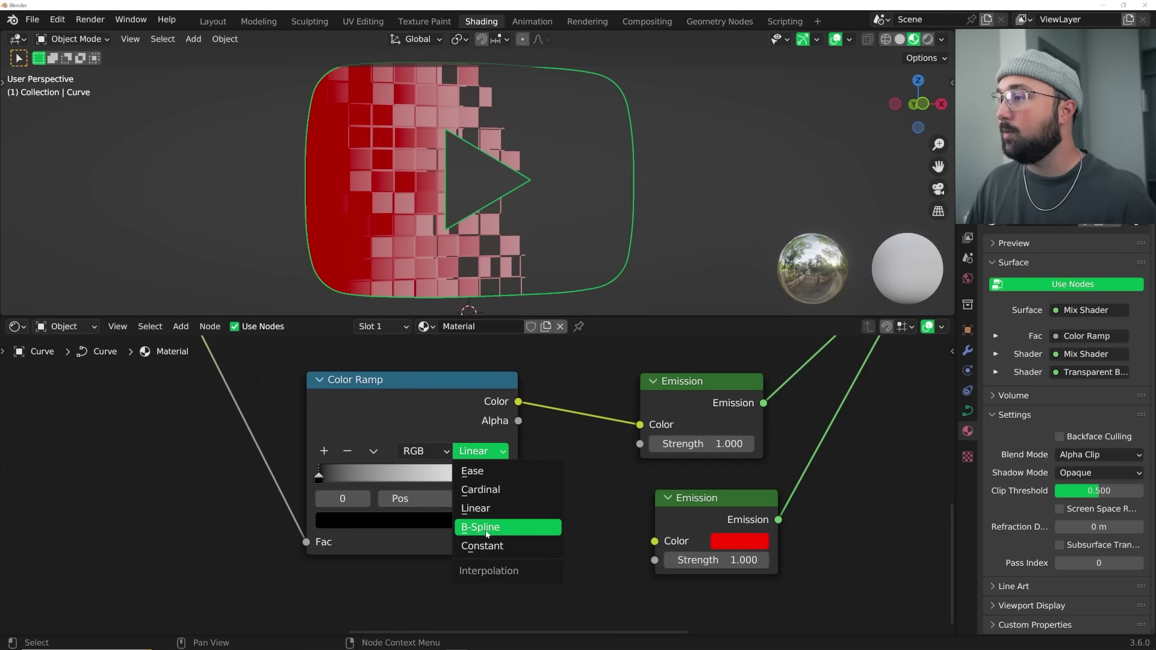
click(484, 544)
drag(504, 476, 393, 480)
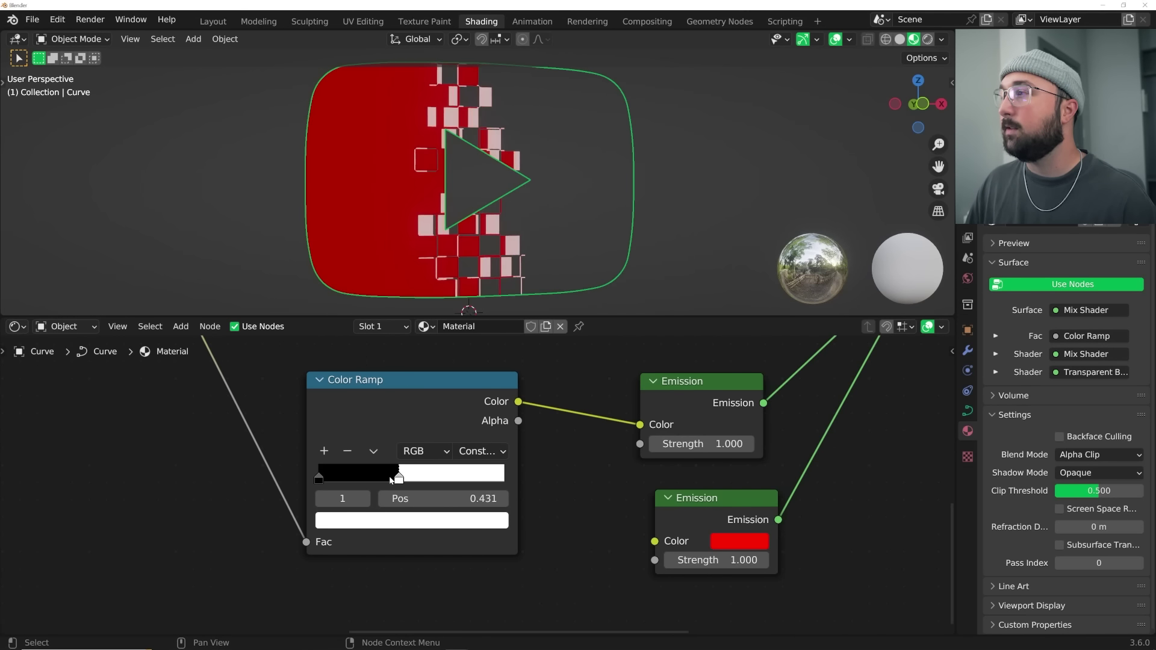
- Add two stops between the black and white ones on the Emission's Color Ramp and recolor the white stop pure red
click(401, 524)
click(323, 451)
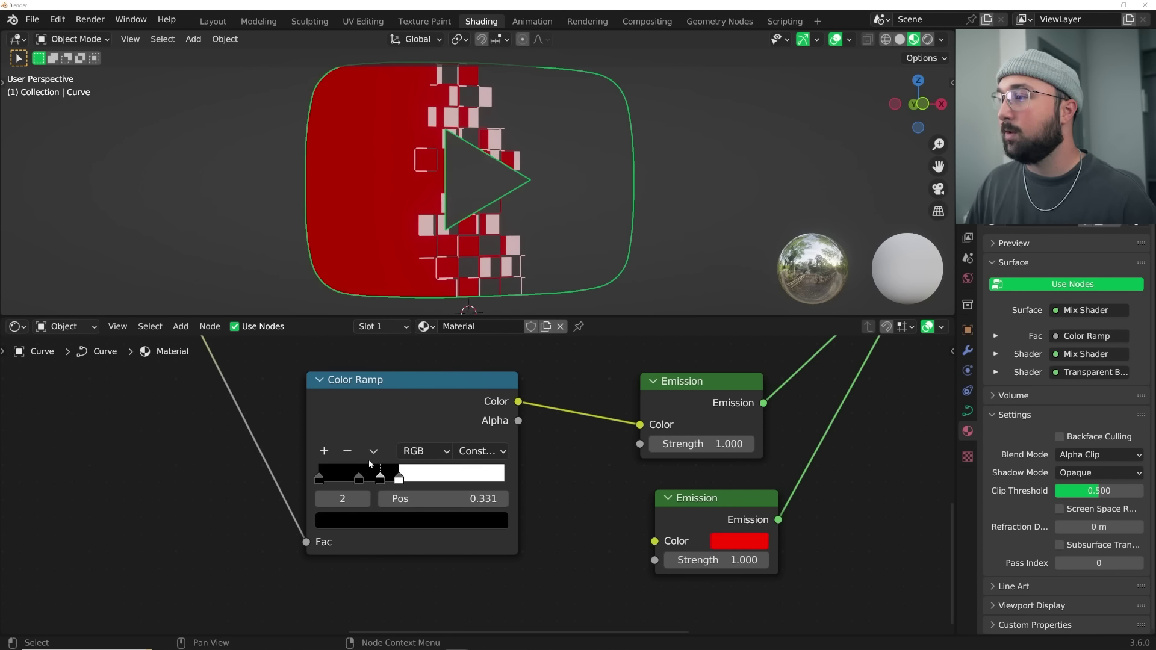
click(399, 480)
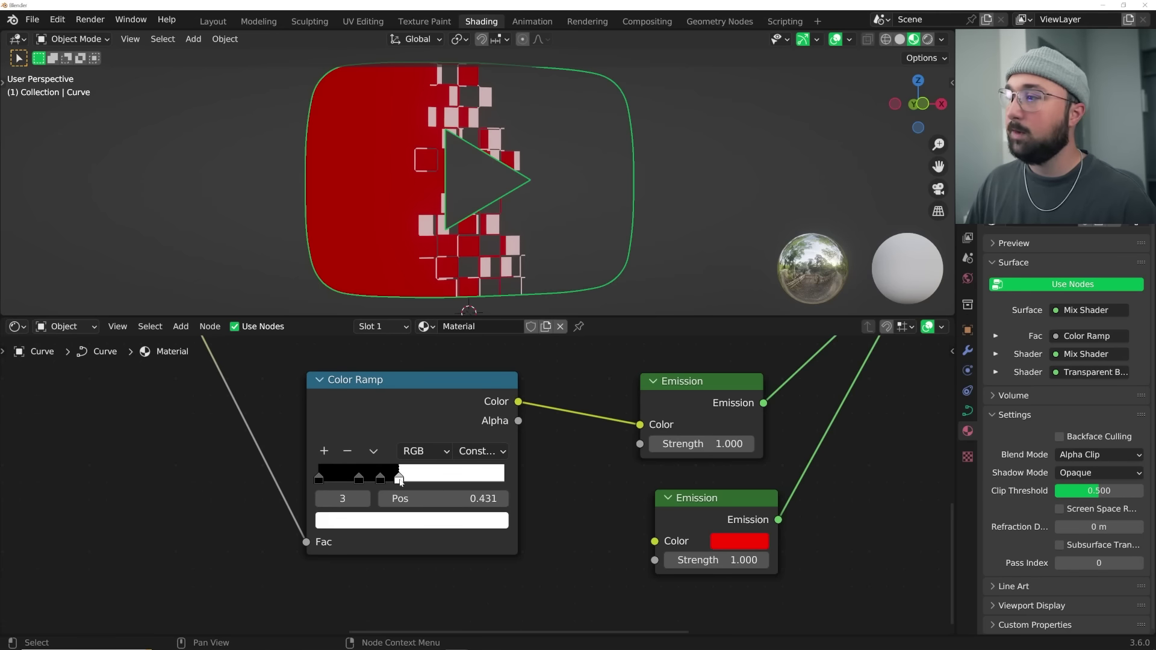
click(395, 521)
drag(373, 459, 319, 477)
- Color the Emission ramp's 0.331 stop pure green and its 0.216 stop pure blue
click(381, 472)
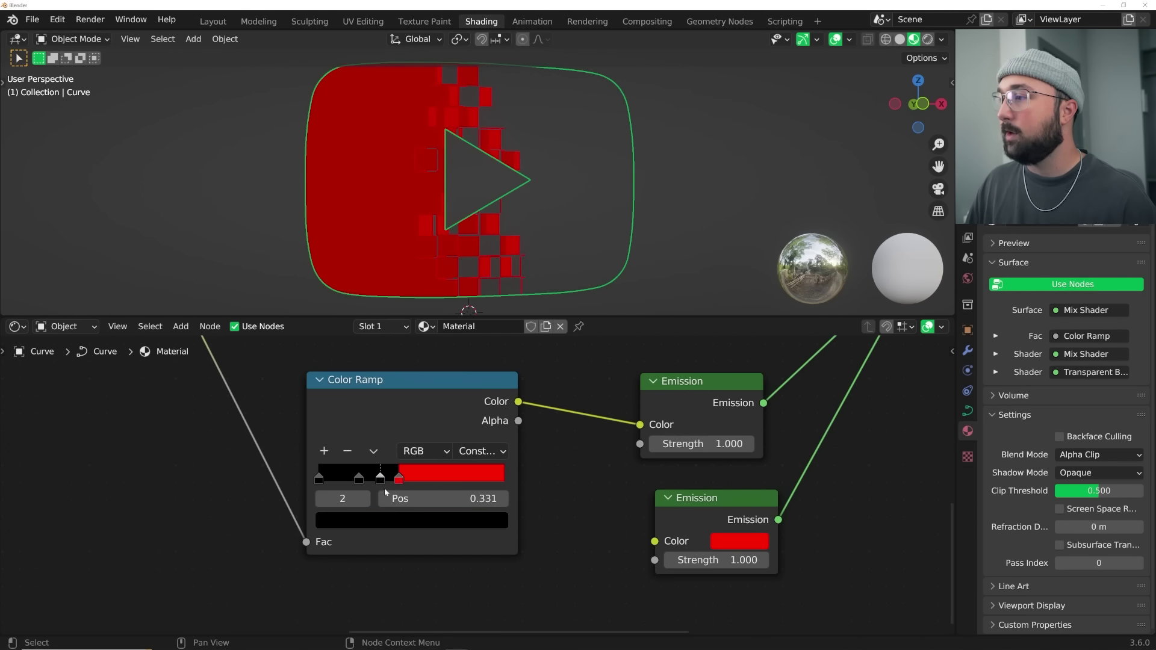
click(389, 518)
drag(361, 459, 443, 458)
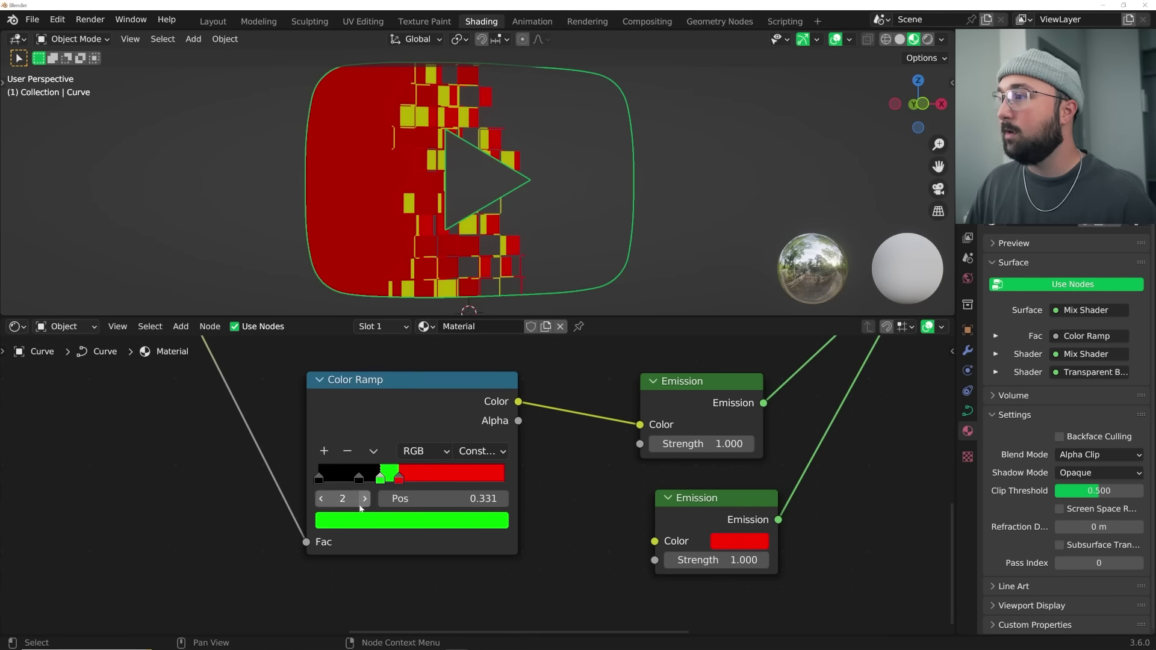
click(358, 478)
click(369, 519)
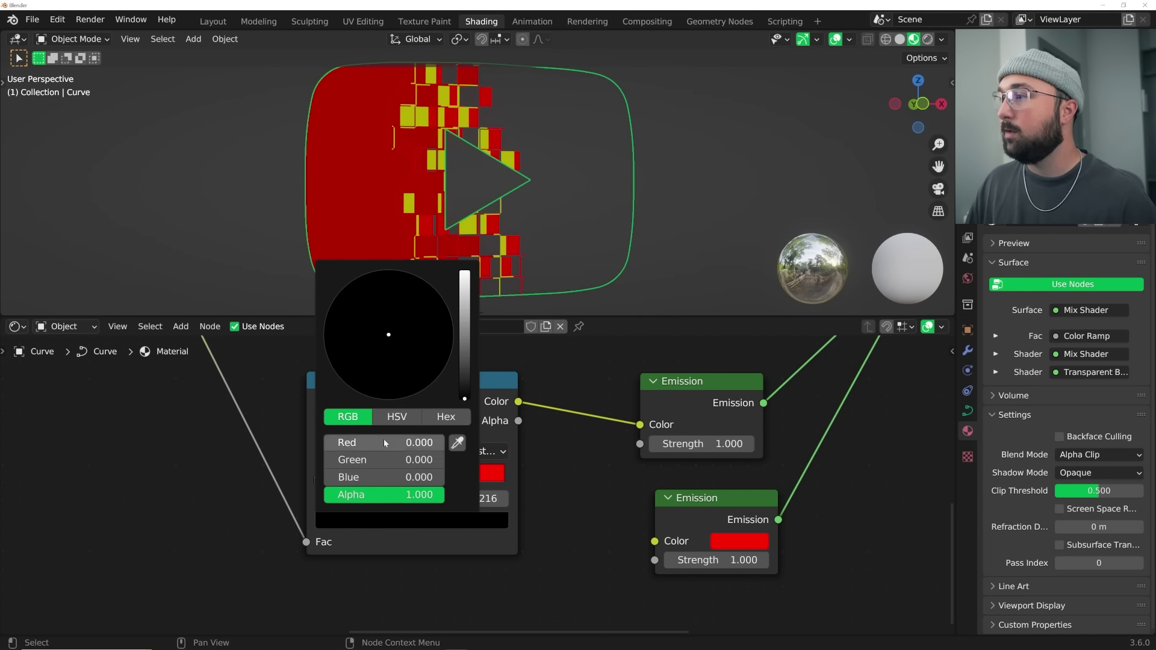
drag(386, 476, 444, 477)
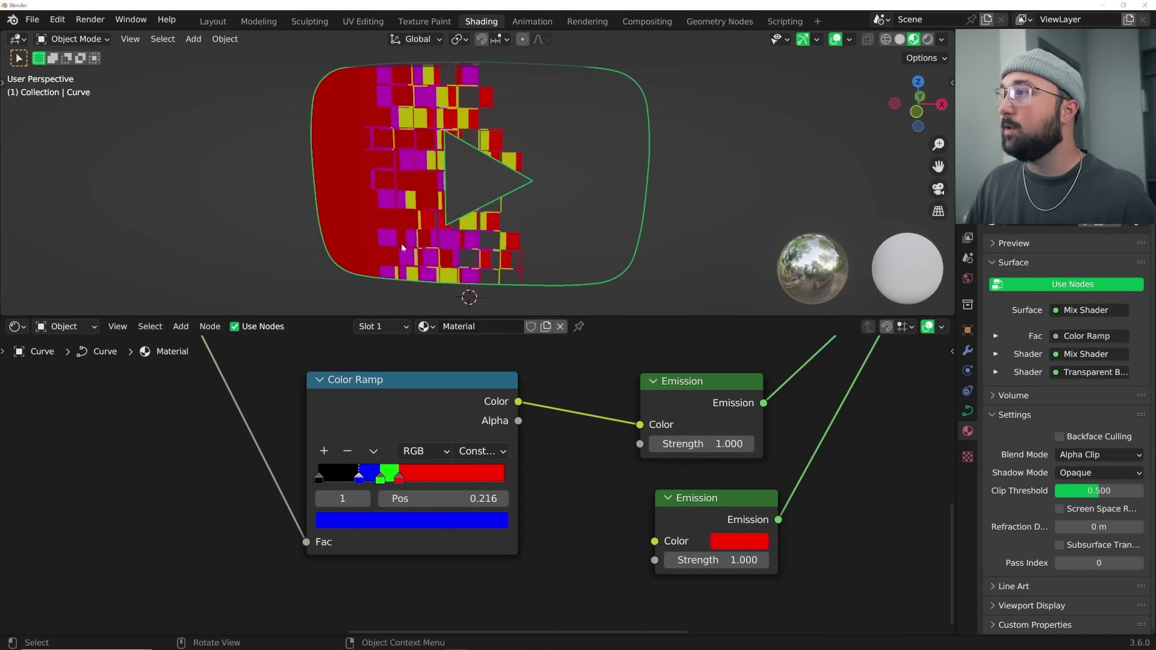
- Set the lower Mix Shader's Fac to 1.000
scroll(402, 247, up, 4)
scroll(347, 221, down, 3)
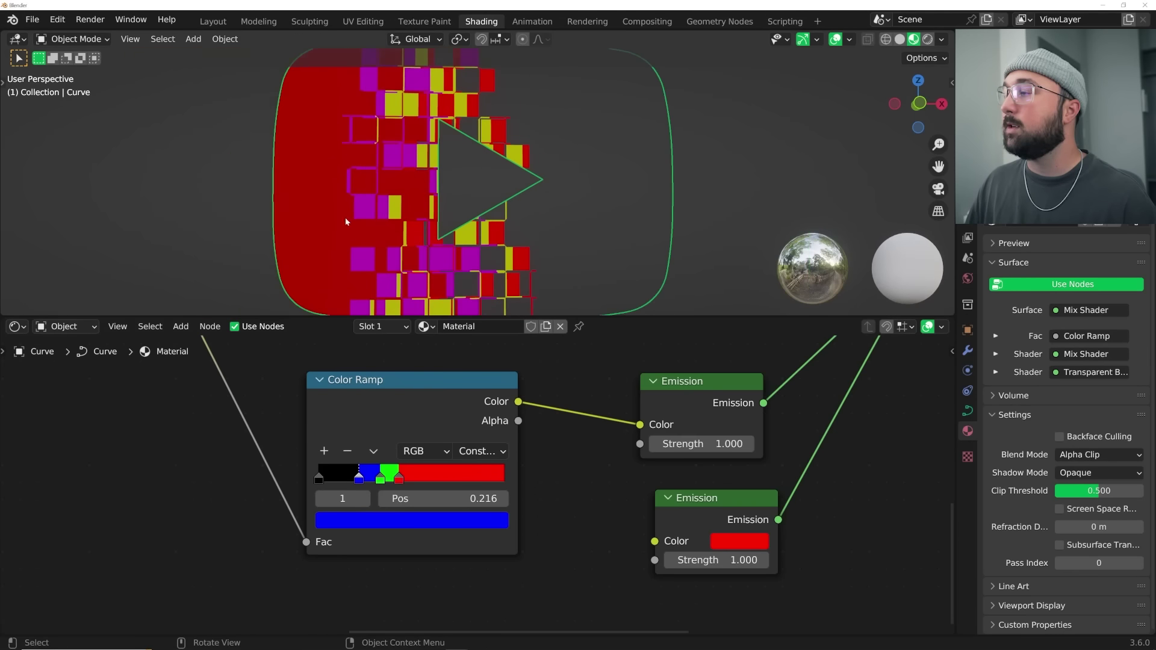
middle_drag(751, 426, 452, 500)
drag(602, 451, 633, 453)
middle_drag(560, 426, 566, 496)
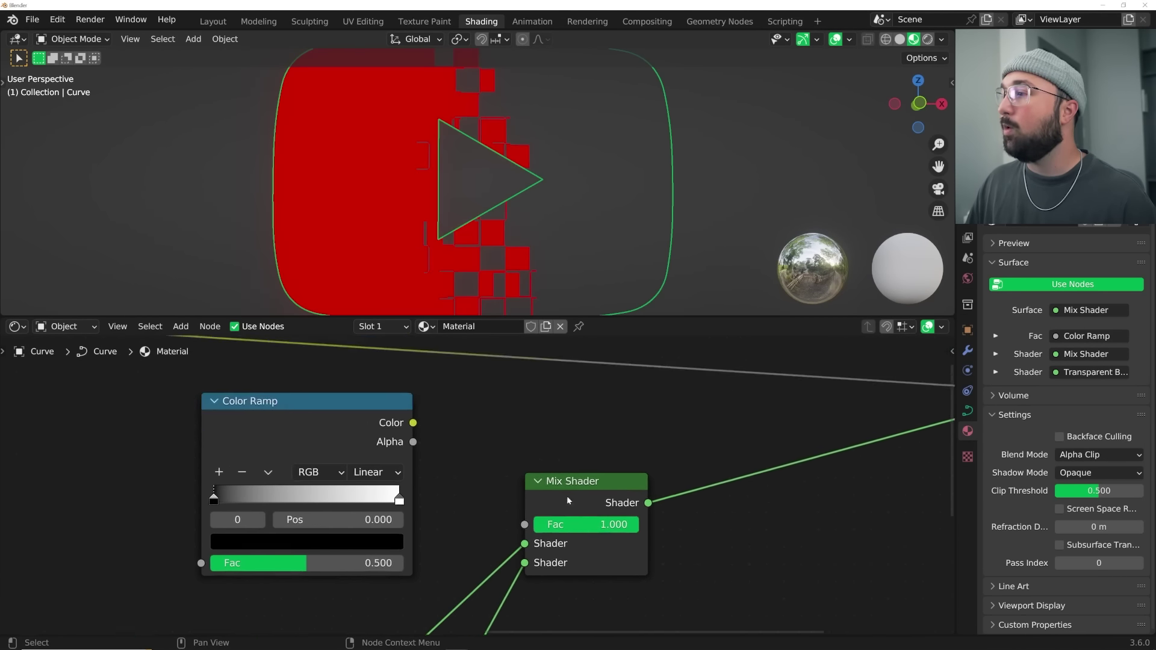
- Link the Gradient Texture to the unconnected Color Ramp's Fac and that ramp's Color to the lower Mix Shader's Fac
scroll(566, 496, down, 5)
drag(352, 441, 310, 442)
middle_drag(357, 455, 443, 452)
scroll(442, 452, down, 4)
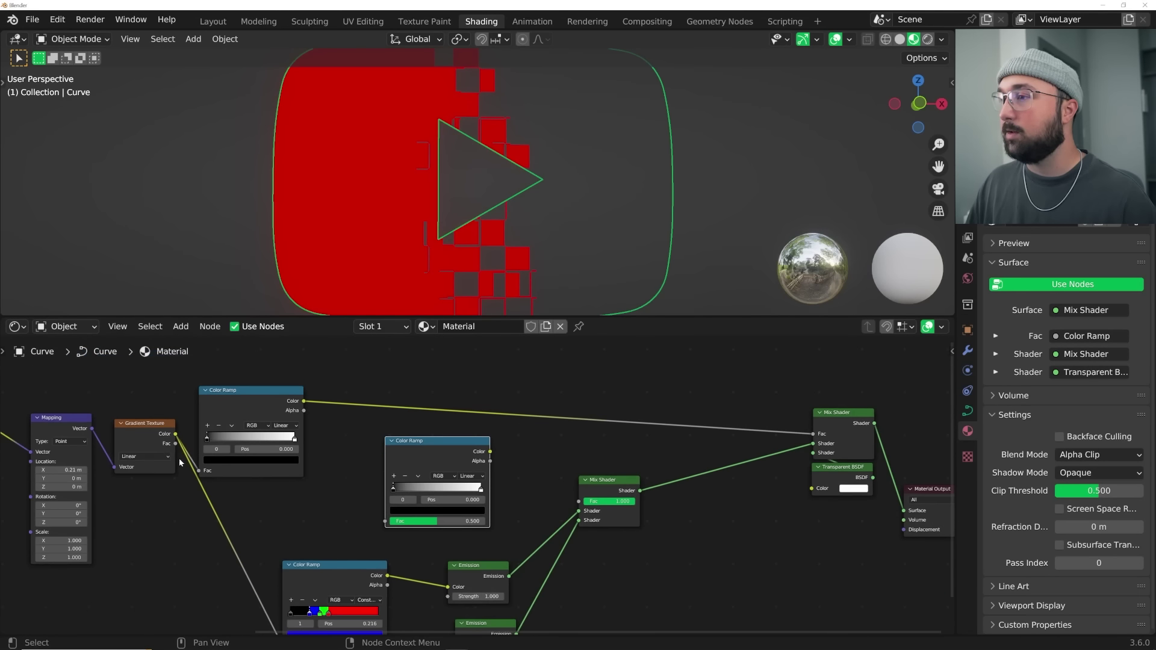
drag(176, 444, 385, 524)
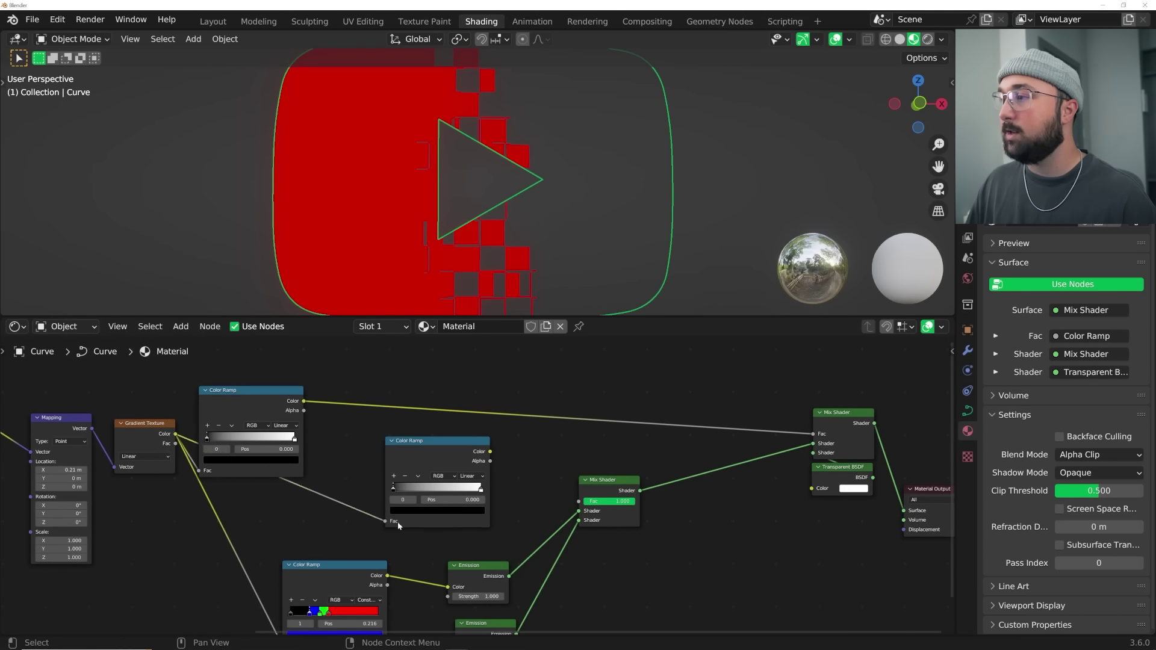
scroll(398, 521, up, 2)
drag(497, 432, 595, 479)
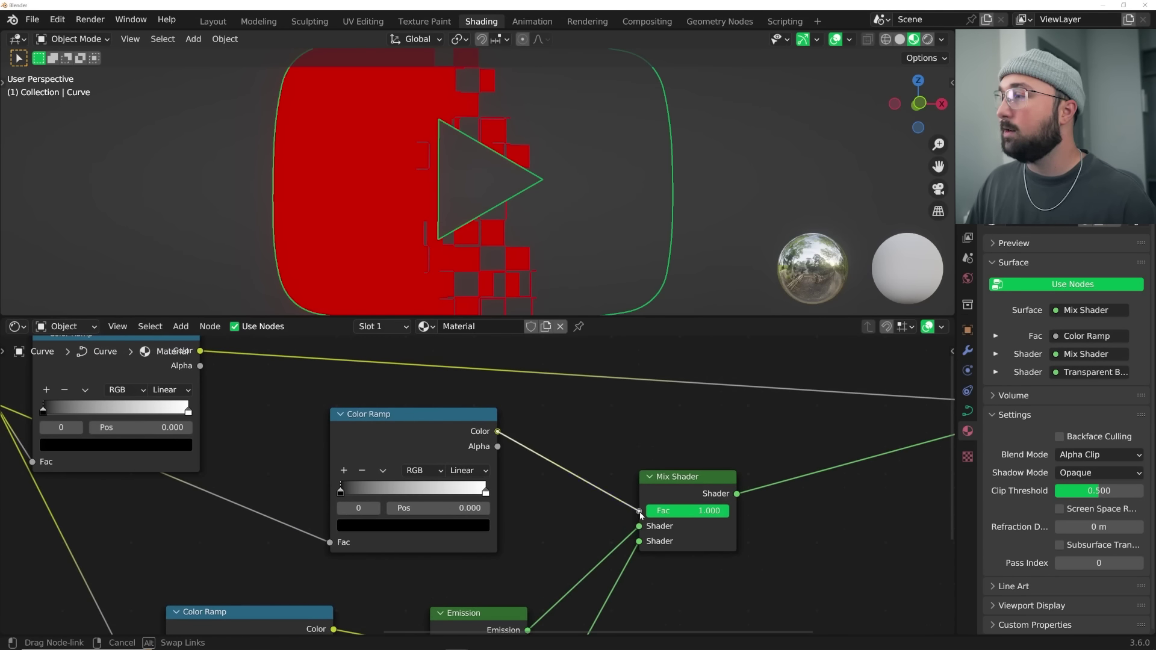
drag(640, 513, 639, 511)
- Flip the lower Mix Shader's Color Ramp, set it to Constant interpolation and move the black stop to about 0.217
scroll(480, 486, up, 2)
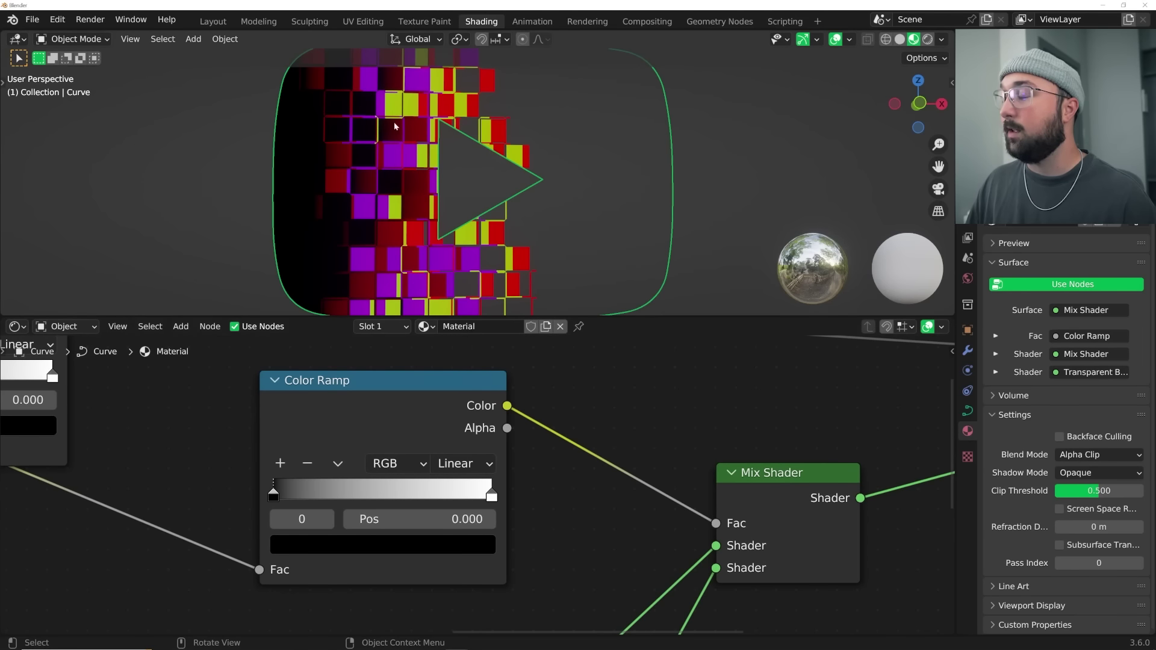
click(341, 468)
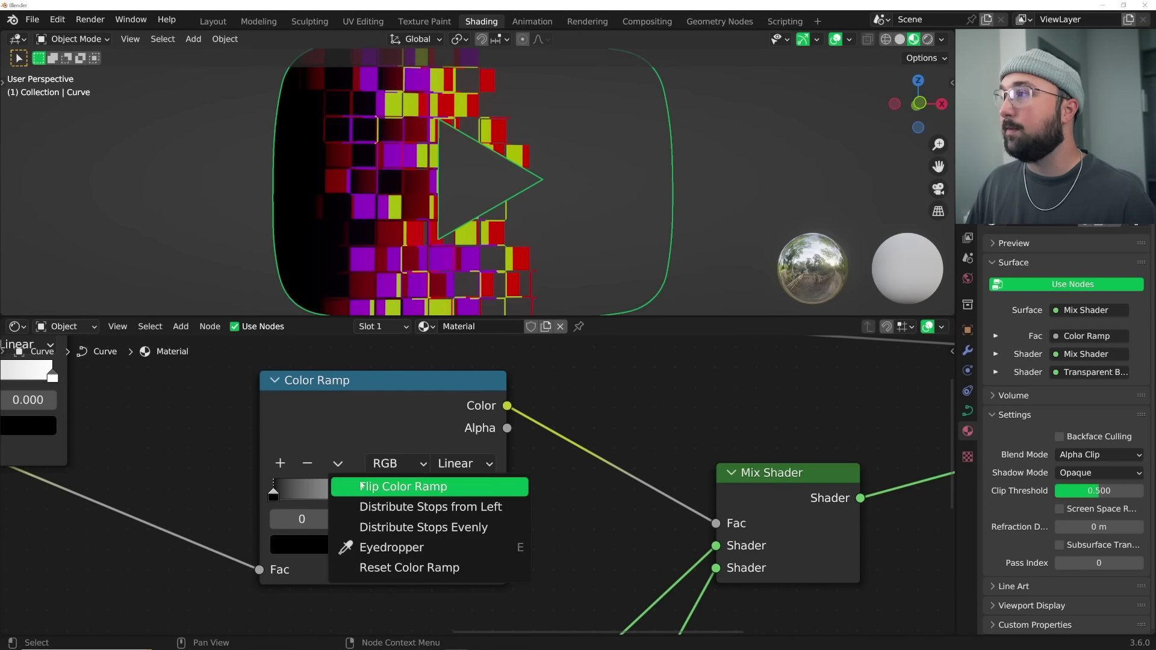
click(448, 481)
click(475, 467)
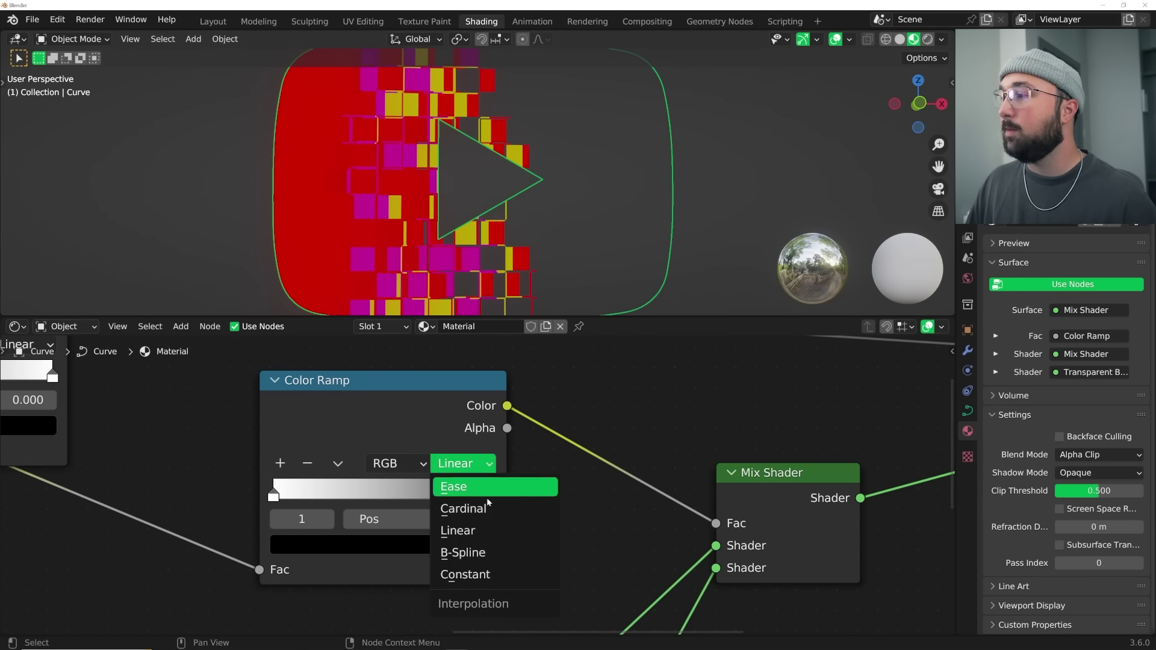
click(475, 575)
drag(469, 491, 314, 492)
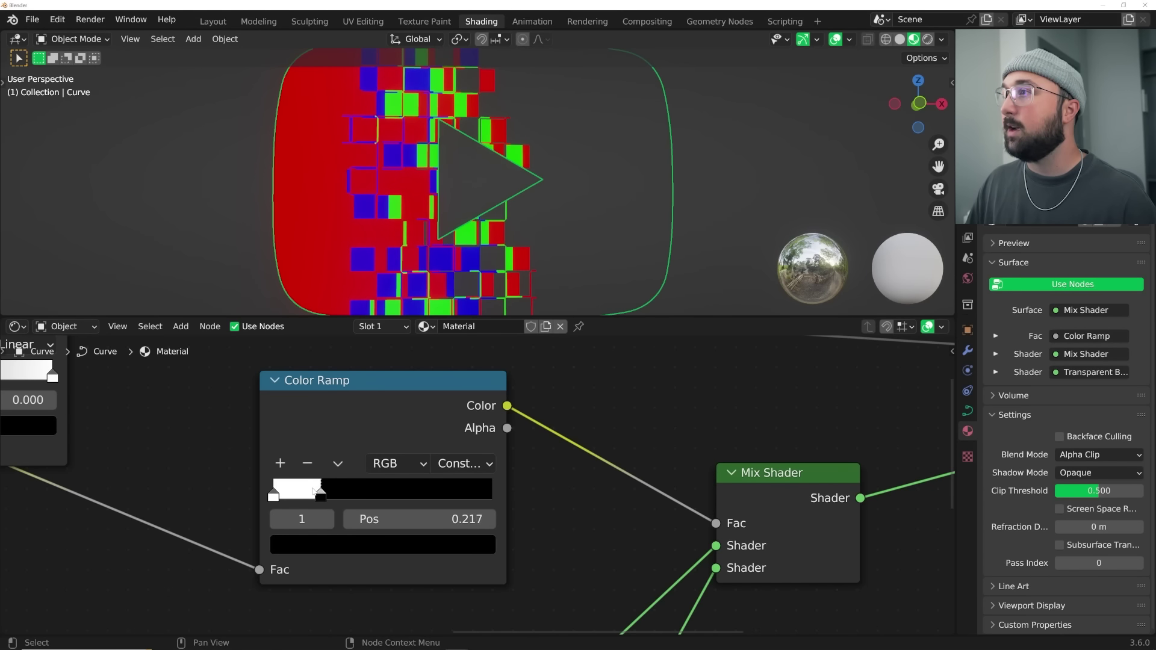
- Set the Mix node's Factor to 0.585 and try a Location X of about -0.1 m on the Gradient Texture's Mapping node
scroll(413, 195, down, 2)
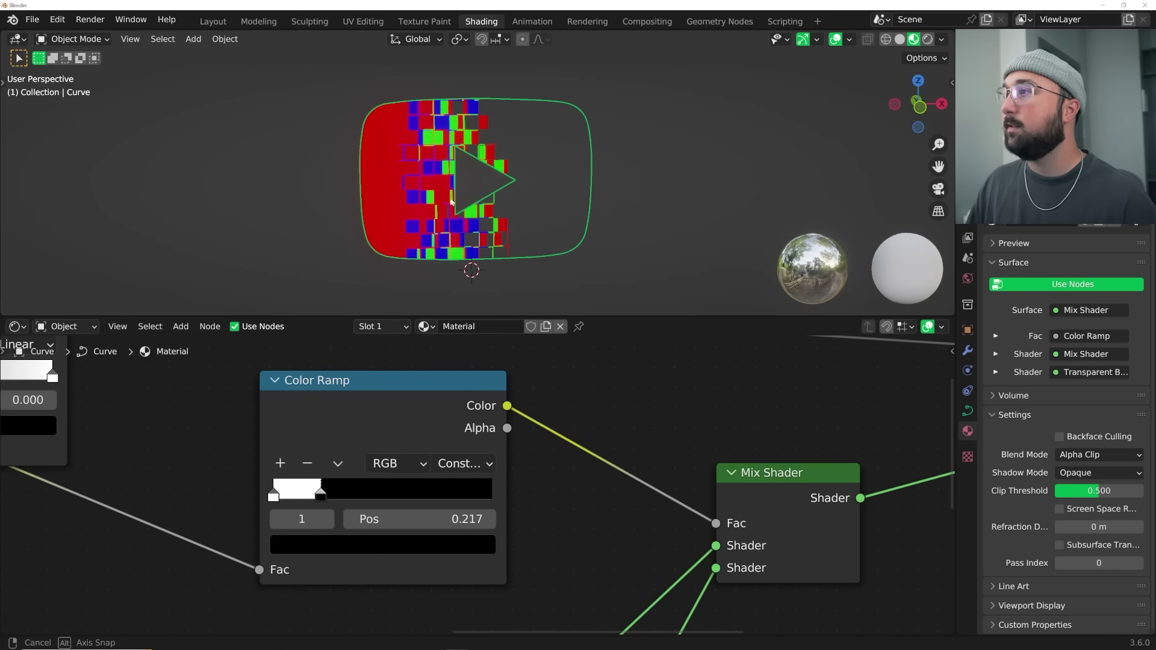
mouse_move(445, 199)
middle_down()
mouse_move(473, 203)
mouse_move(426, 202)
middle_up()
scroll(459, 488, down, 6)
middle_drag(439, 570, 465, 533)
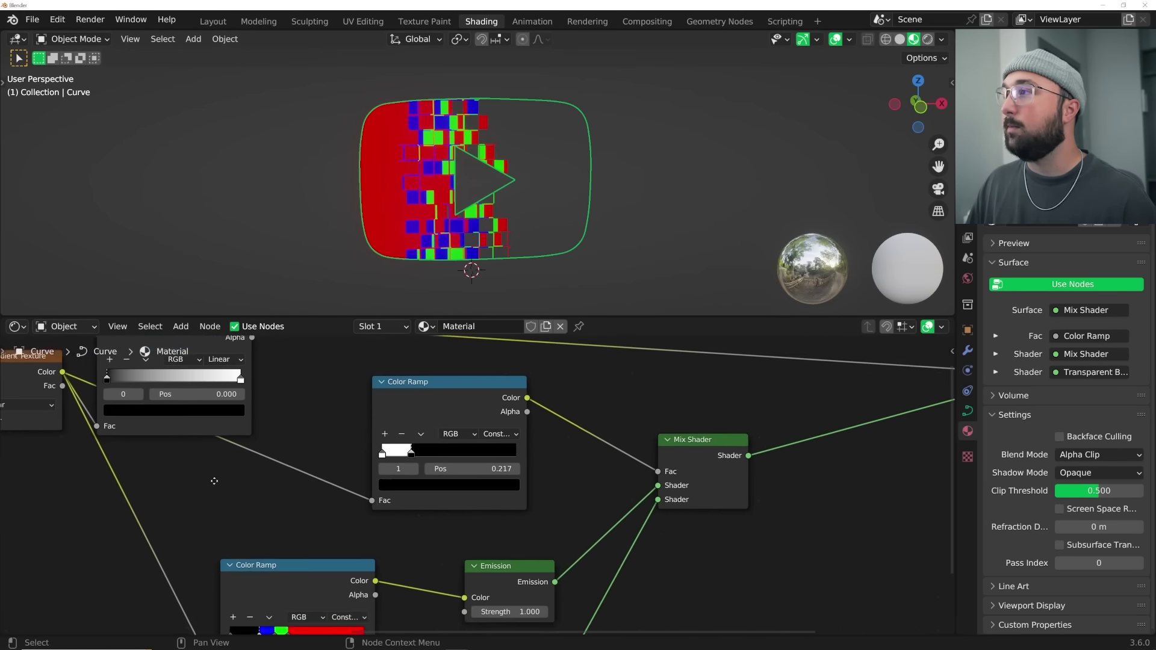
middle_drag(132, 476, 276, 492)
middle_drag(206, 443, 548, 458)
mouse_move(274, 480)
mouse_down()
mouse_move(299, 480)
mouse_move(253, 478)
mouse_up()
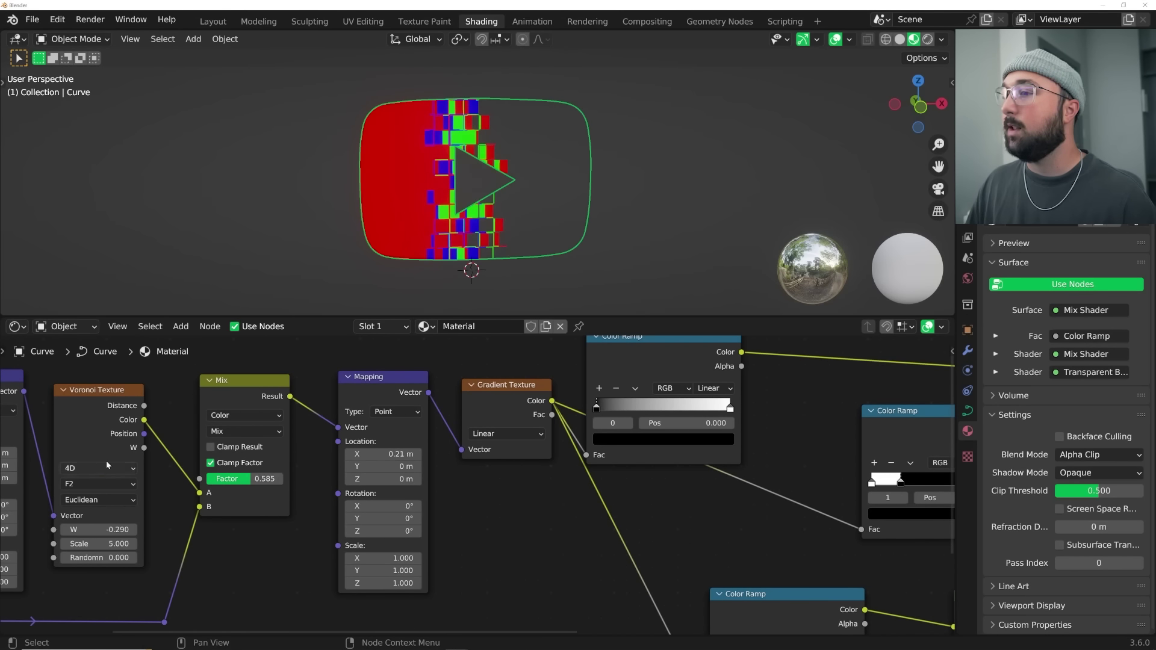
drag(388, 450, 371, 450)
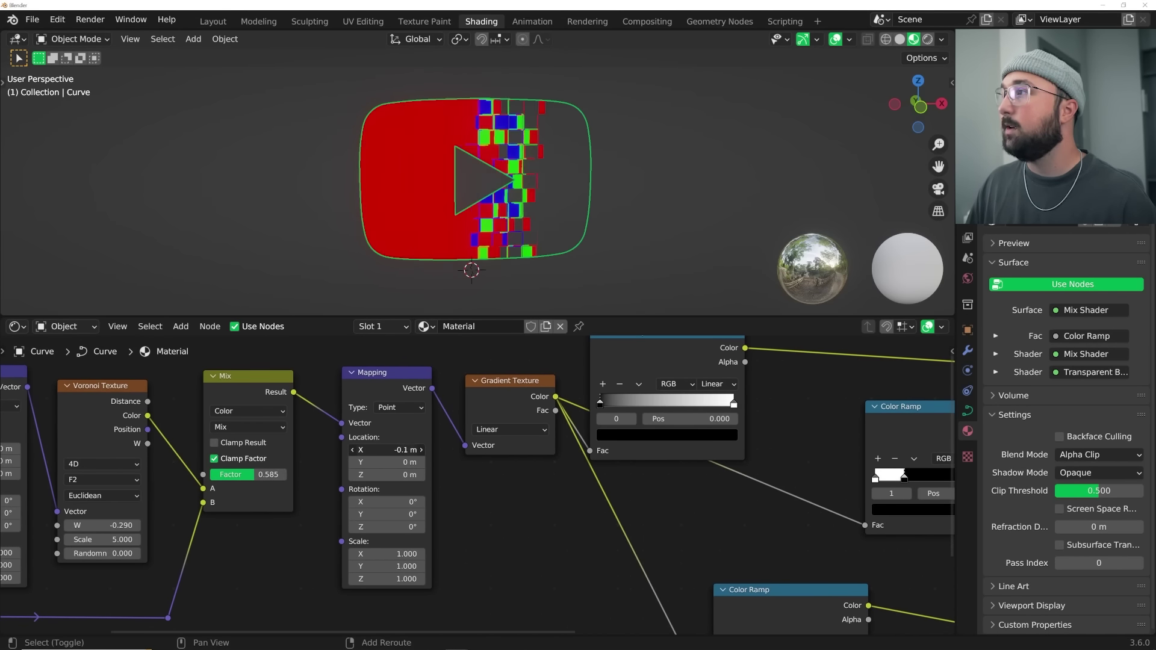
- Raise the Emission Strength to 11.400 on the ramp-driven node and 2.750 on the red one
middle_drag(733, 599, 381, 352)
middle_drag(676, 399, 562, 493)
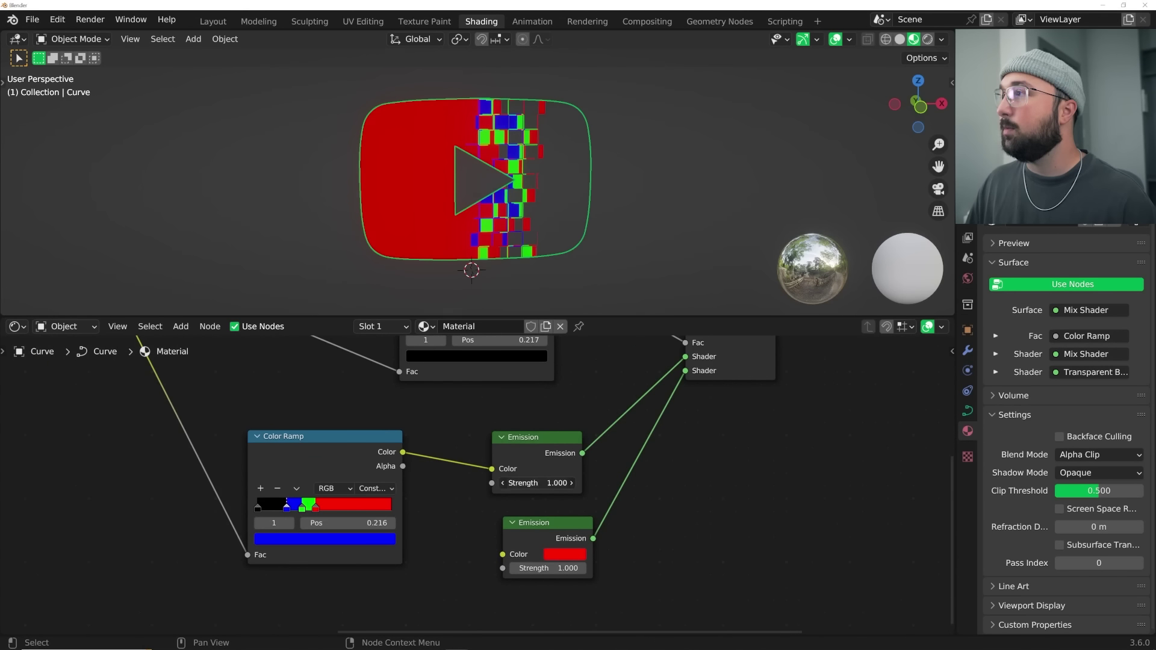
drag(536, 482, 596, 482)
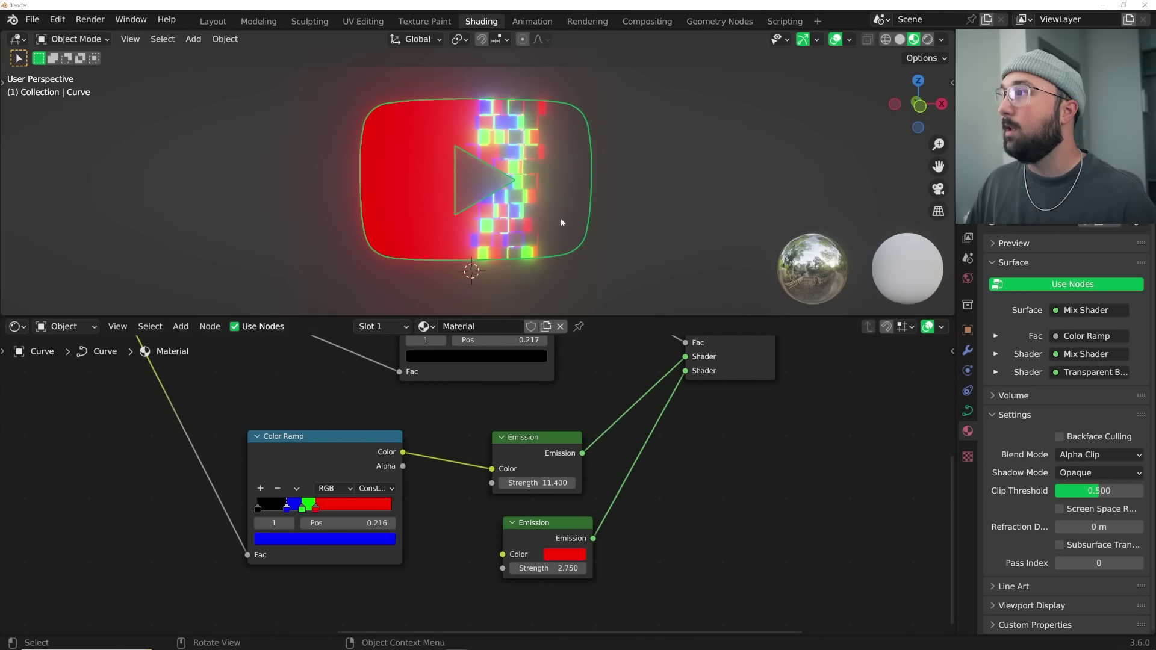
- Set Location X to 0.41 m on the Mapping node that feeds the Gradient Texture
scroll(251, 464, left, 12)
scroll(182, 510, up, 5)
mouse_move(229, 493)
mouse_down()
mouse_move(205, 493)
mouse_move(277, 492)
mouse_move(184, 493)
mouse_move(295, 493)
mouse_move(239, 494)
mouse_up()
scroll(361, 271, up, 3)
middle_drag(124, 463, 445, 435)
middle_drag(93, 480, 376, 444)
- Try shifting the Location of the Mapping node feeding the Voronoi Texture, undo it and reset Location Z to 0 m
drag(410, 426, 542, 440)
key(ctrl+z)
key(ctrl+z)
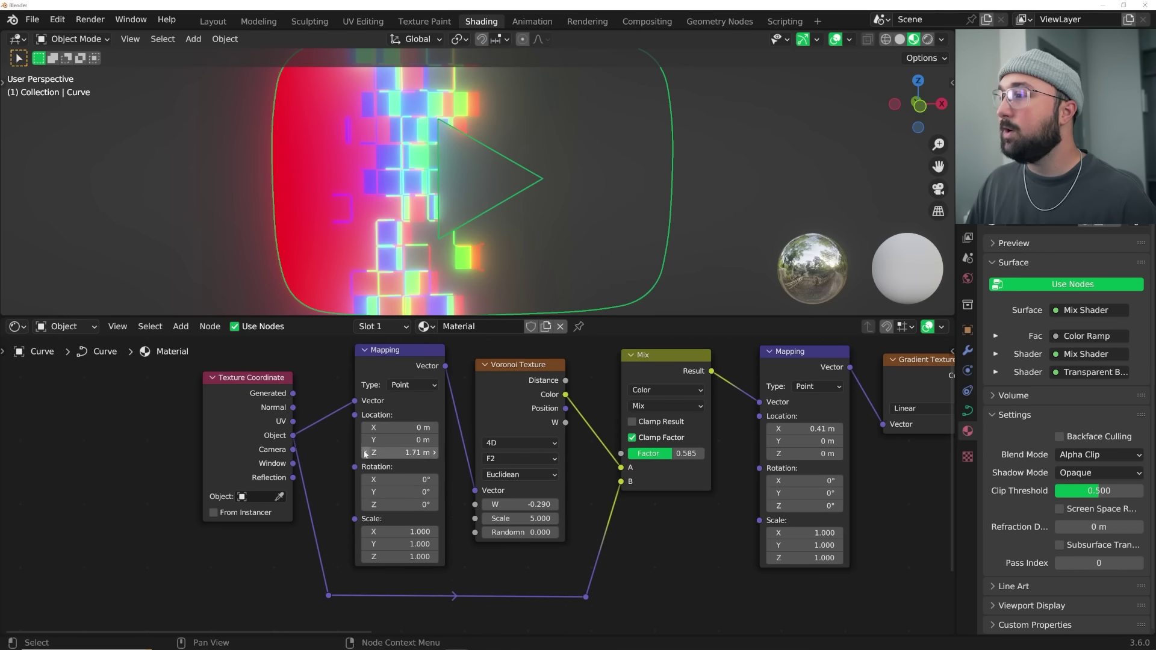
text(0)
key(Return)
middle_drag(485, 457, 279, 455)
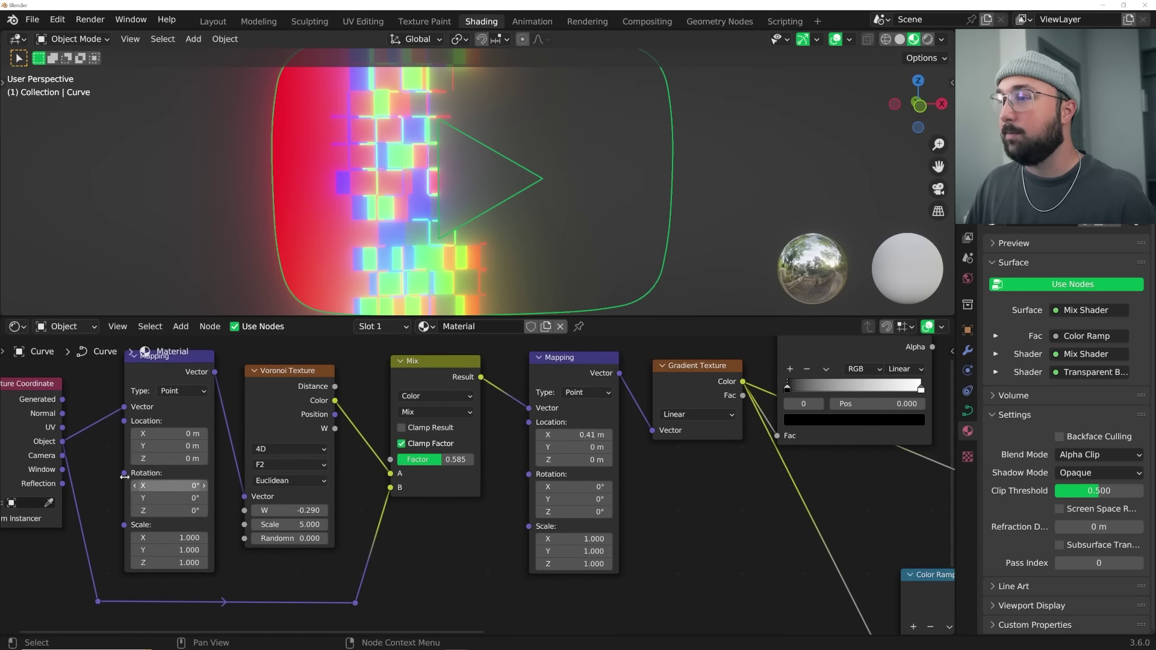
- Split off a new area between the 3D viewport and the node editor and turn it into a Timeline
scroll(493, 459, down, 2)
scroll(554, 508, down, 2)
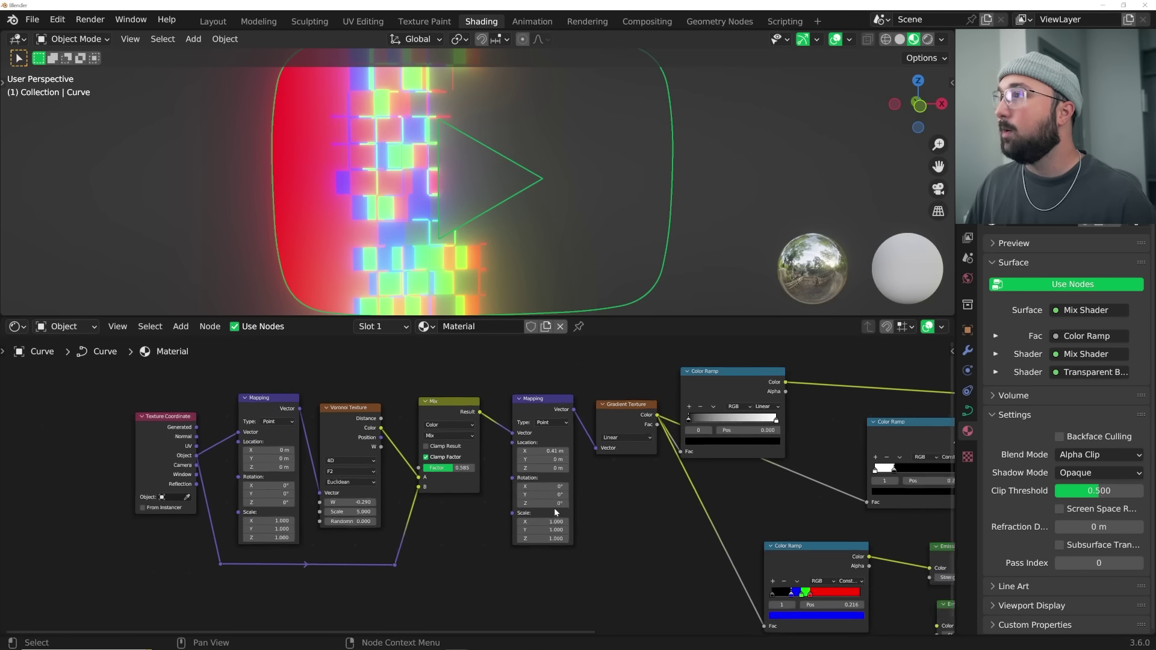
scroll(489, 200, down, 2)
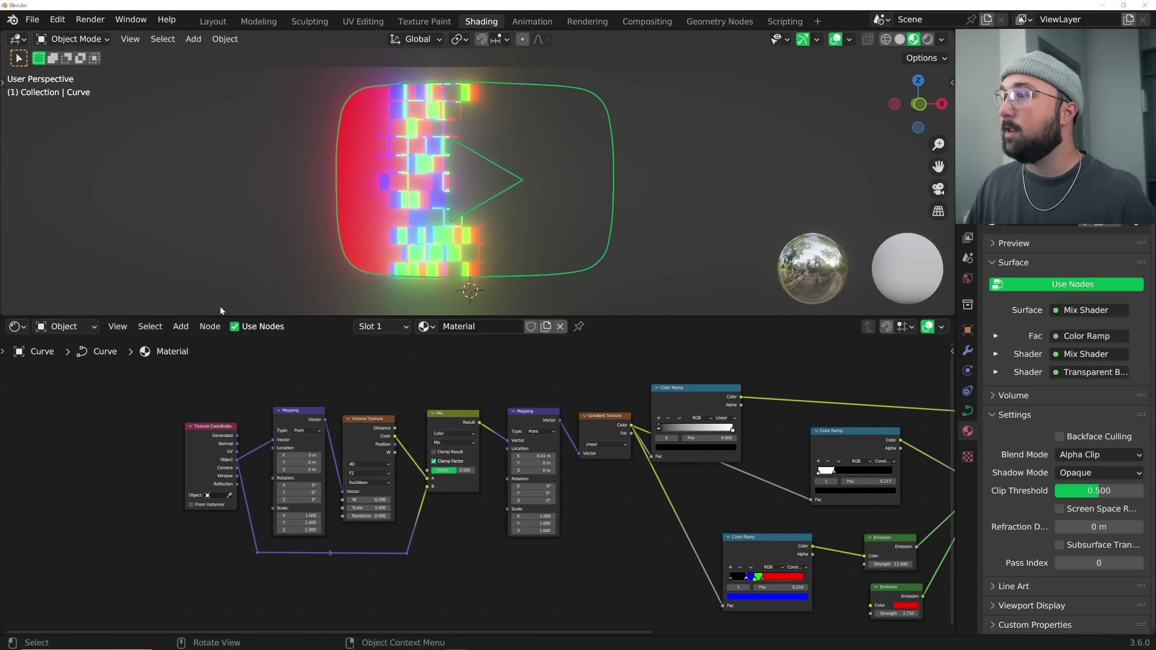
drag(46, 316, 33, 212)
click(18, 221)
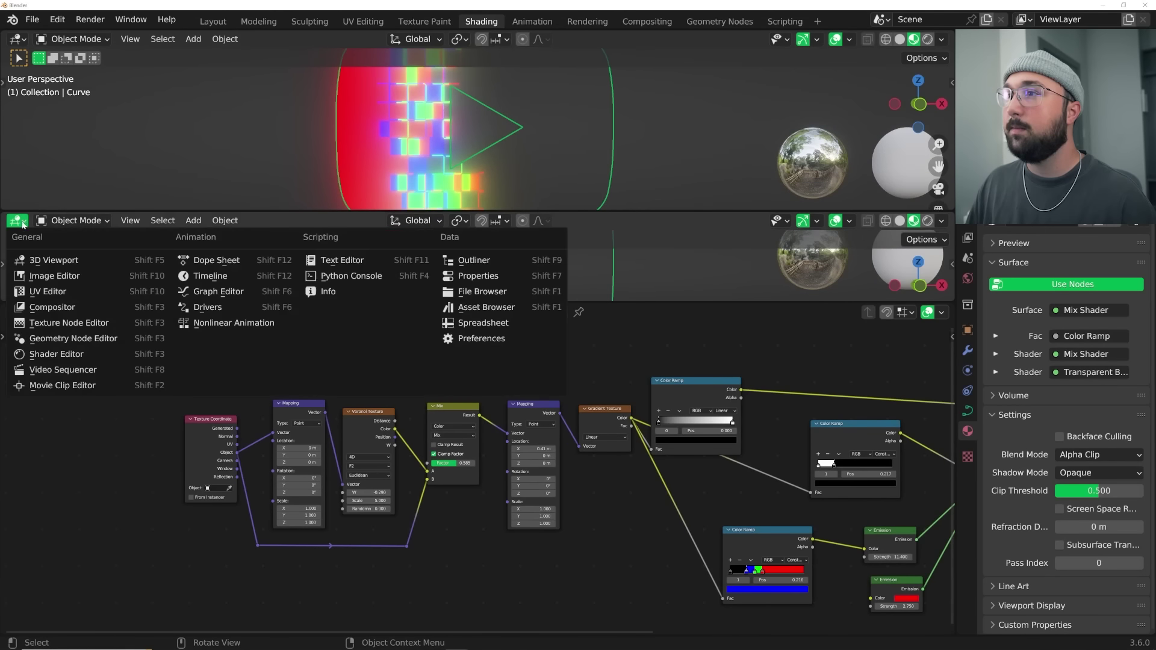
click(183, 275)
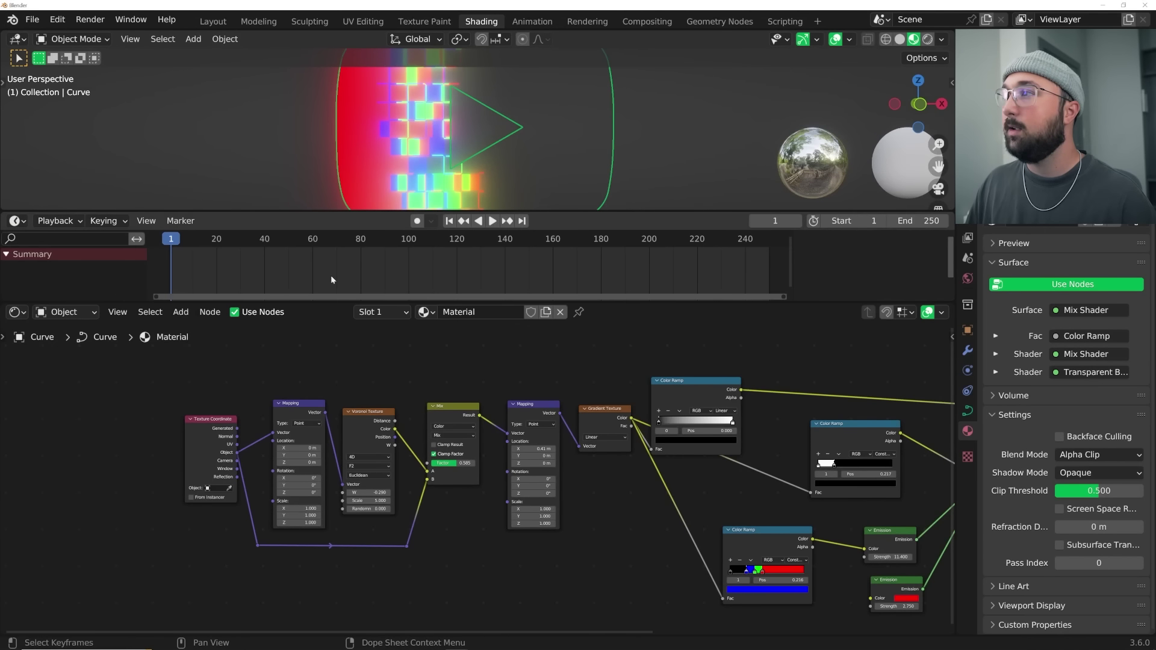
- Set the animation's end frame to 100
click(920, 220)
text(100)
key(Return)
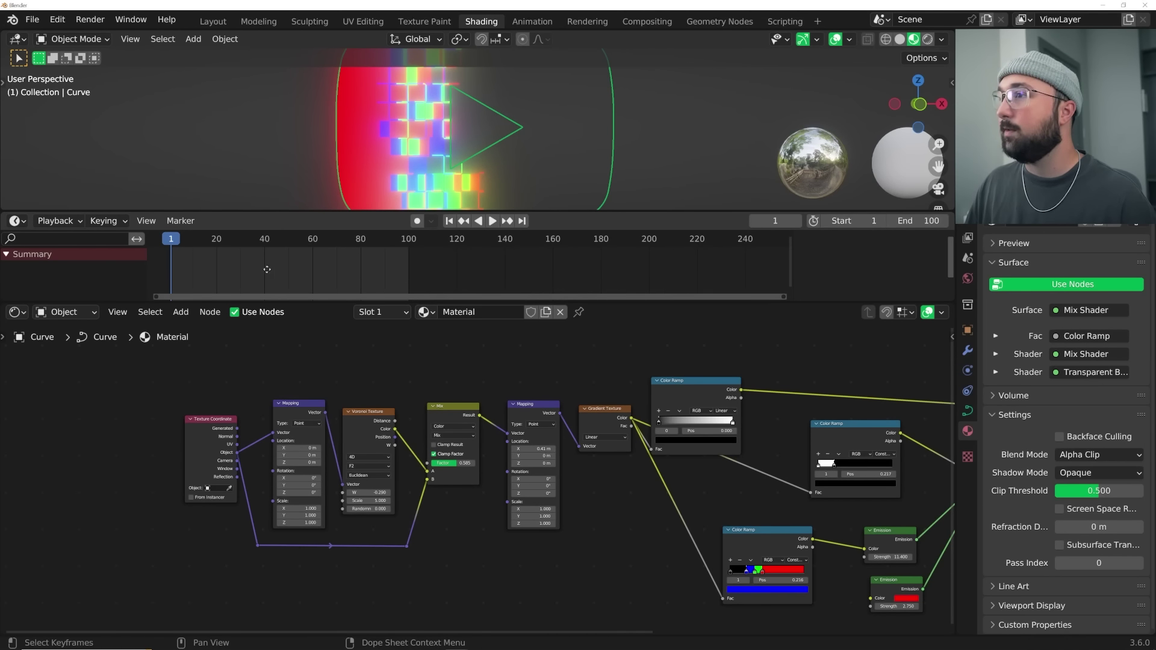
middle_drag(266, 269, 374, 271)
- Check in the Animation preferences that the Default Interpolation for keyframes is Linear
scroll(459, 476, up, 4)
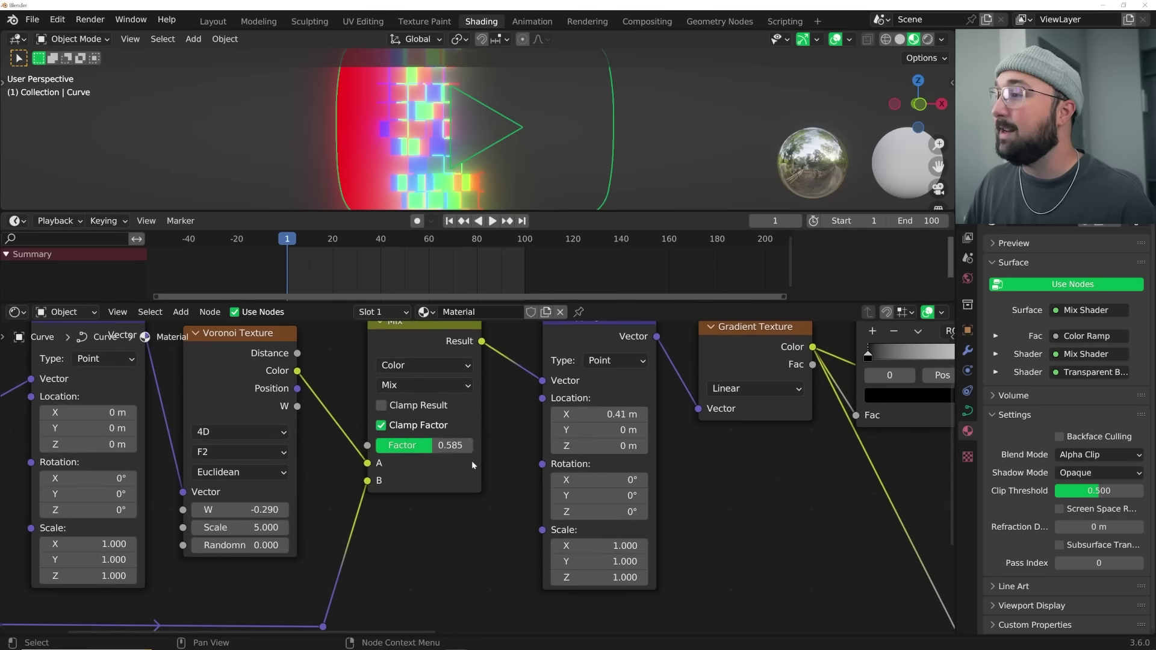
middle_drag(647, 442, 439, 462)
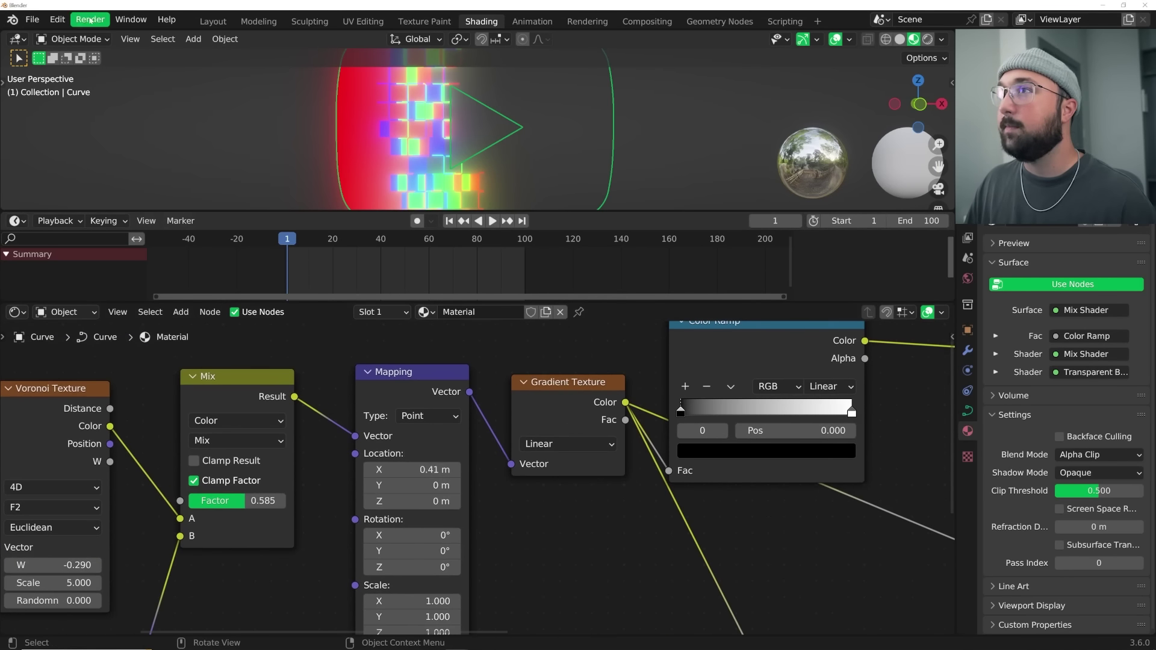
click(58, 19)
click(96, 225)
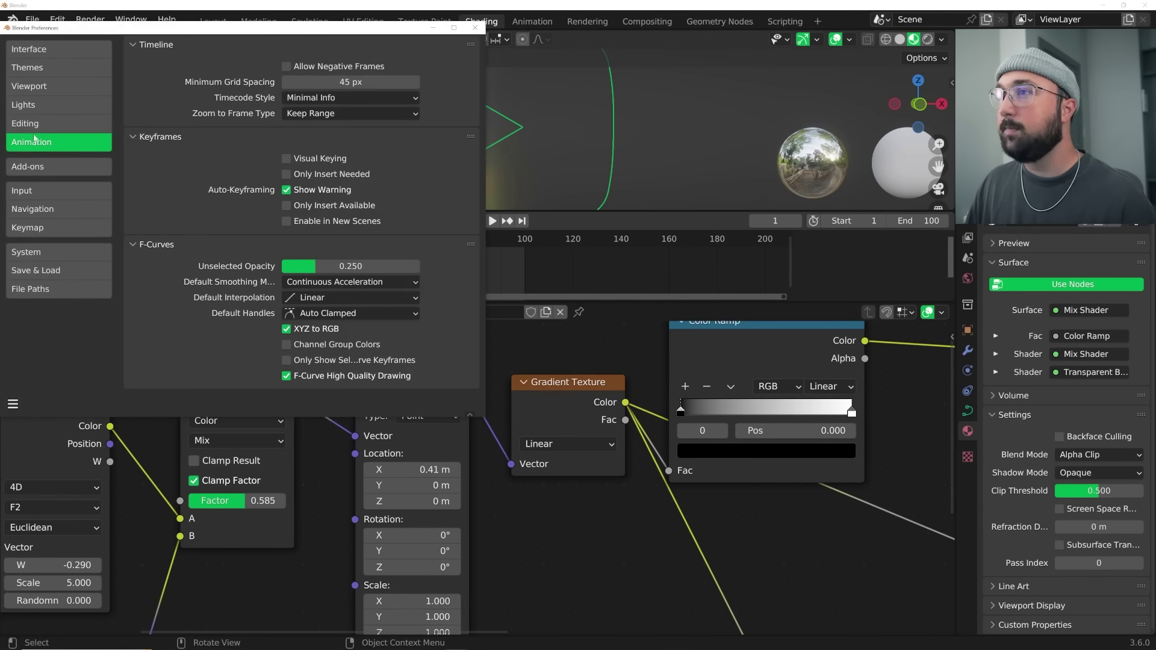
click(315, 296)
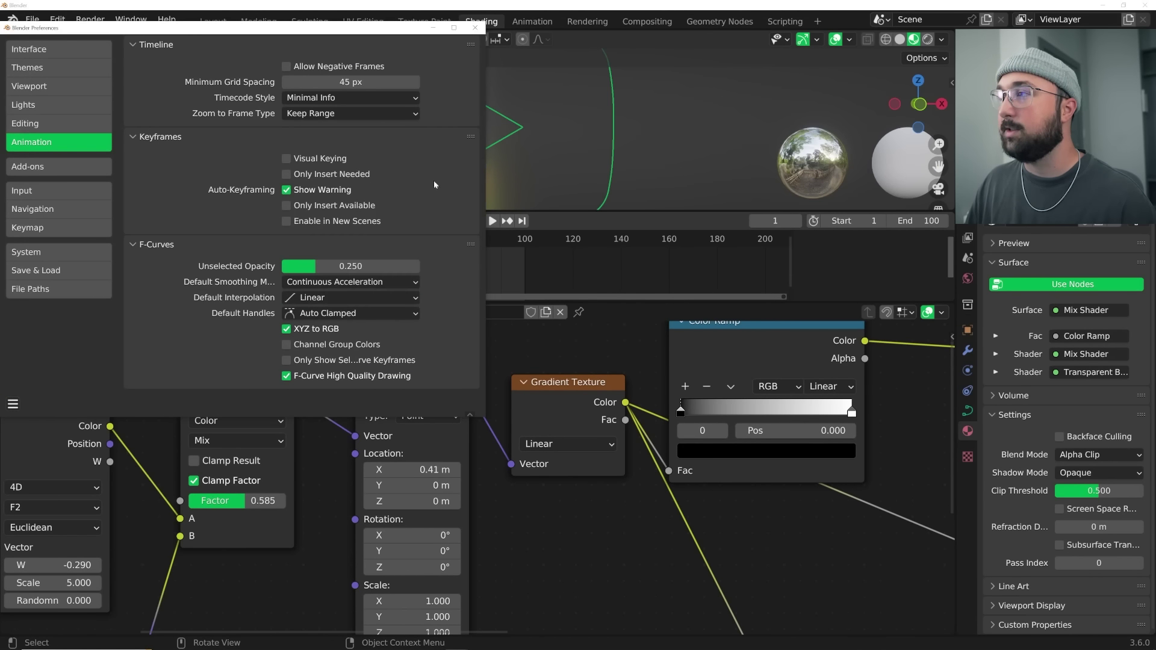
click(476, 28)
- Keyframe the Location of the Gradient Texture's Mapping node with X at 1.38 m on frame 1 and -1.31 m on frame 40
drag(409, 470, 494, 470)
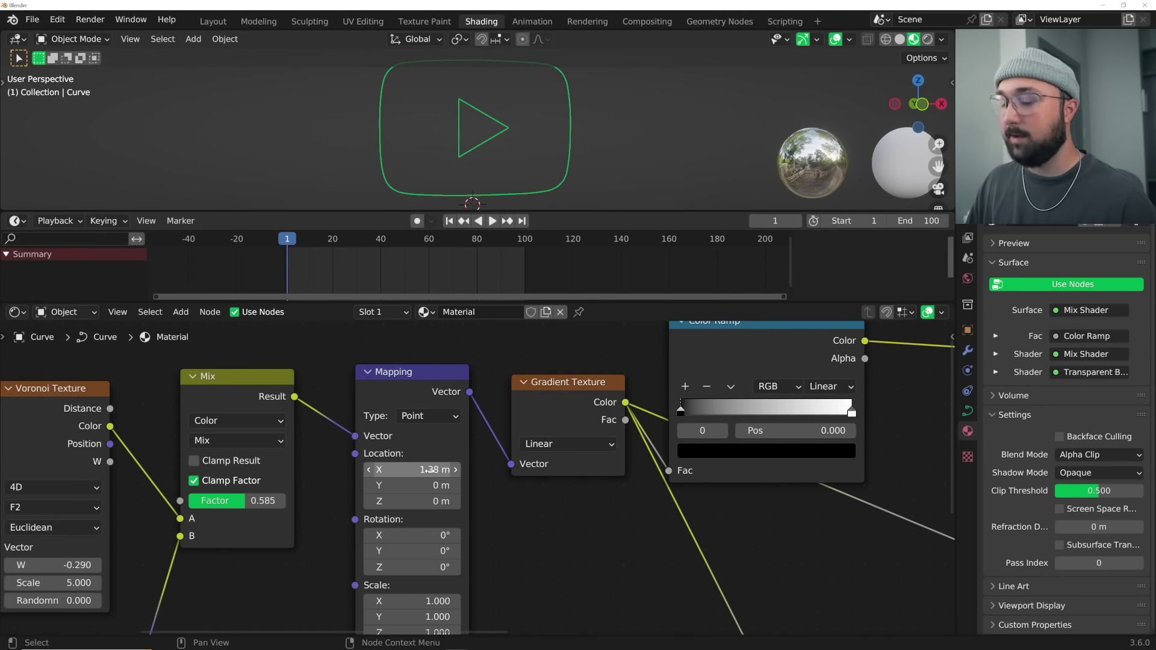
key(i)
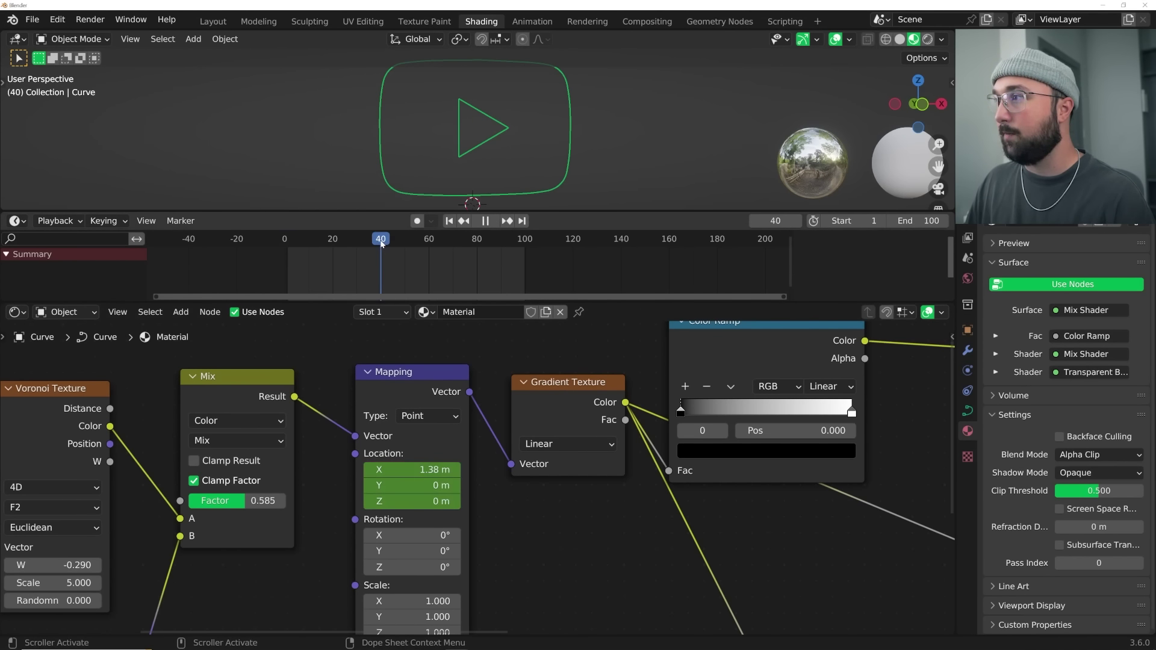
drag(422, 470, 162, 470)
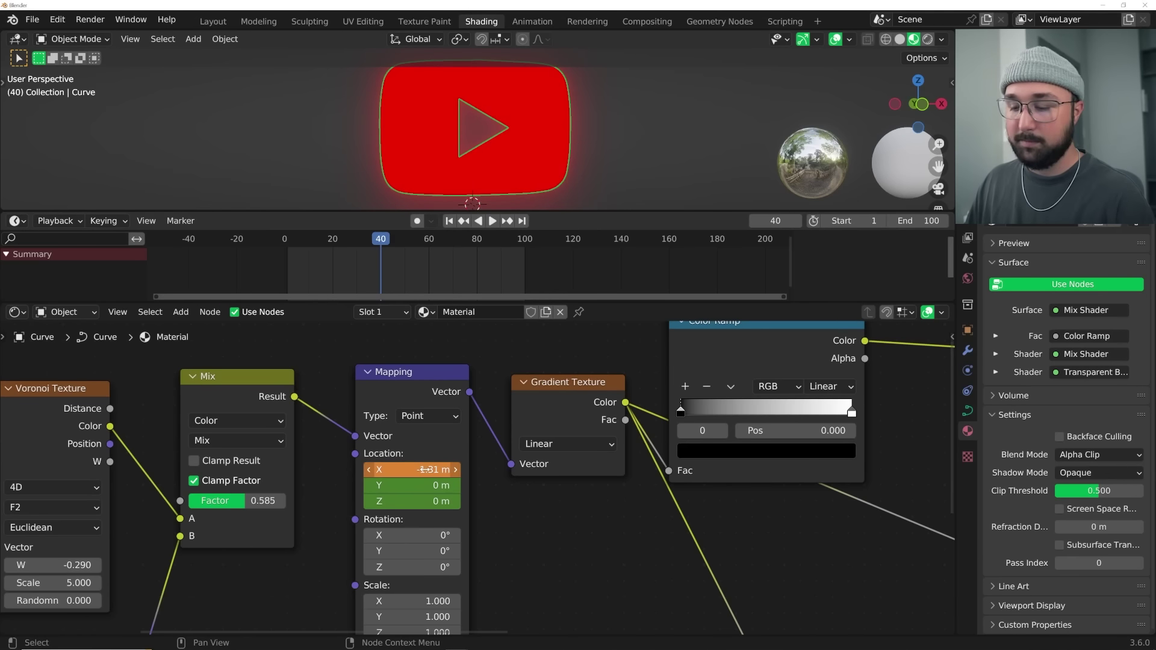
key(i)
- Play and scrub the animation from the first frame to examine the glitch reveal, and look over the whole node tree
click(449, 221)
scroll(505, 149, up, 4)
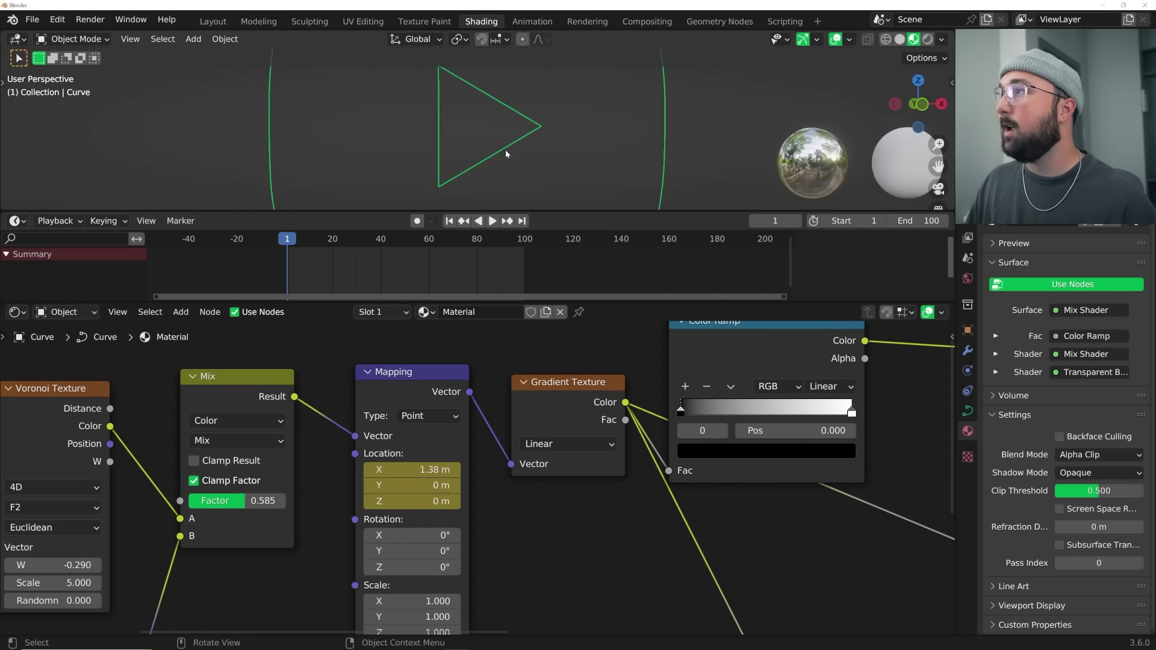
key(space)
key(space)
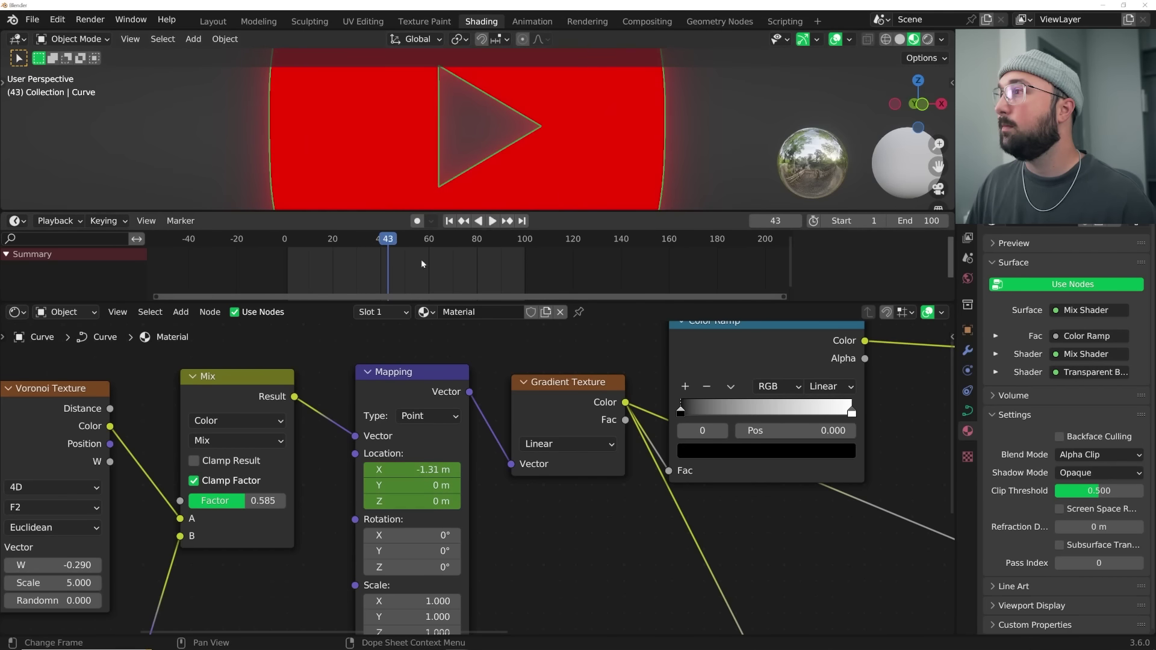
drag(313, 244, 287, 246)
key(space)
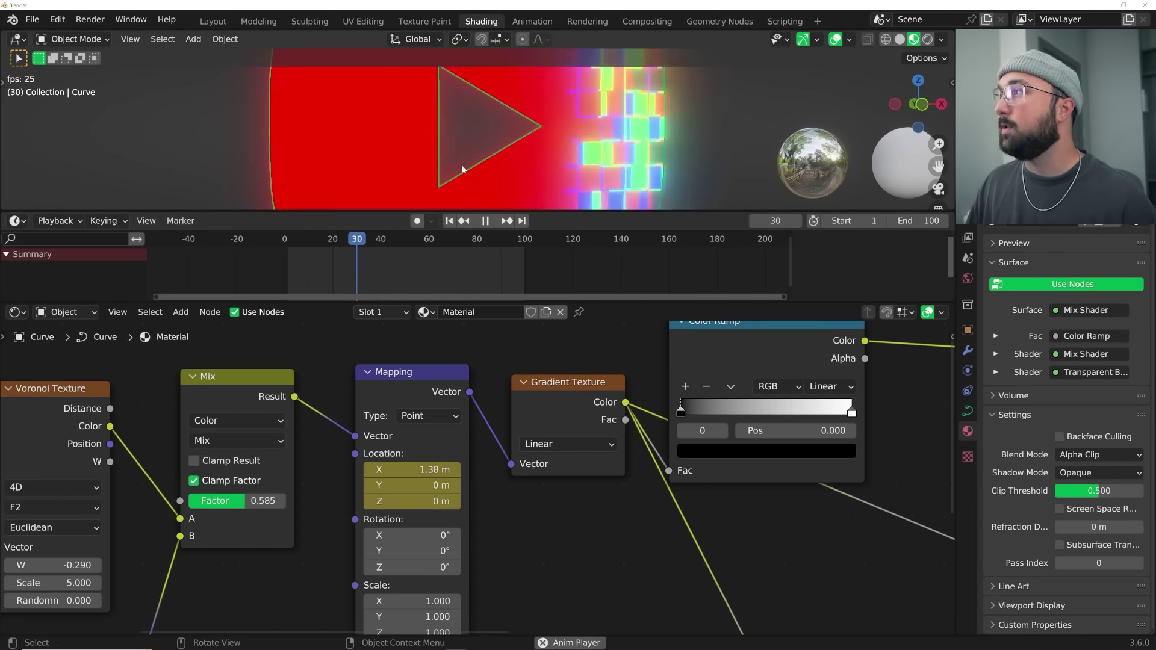
key(space)
click(297, 240)
key(space)
key(space)
key(space)
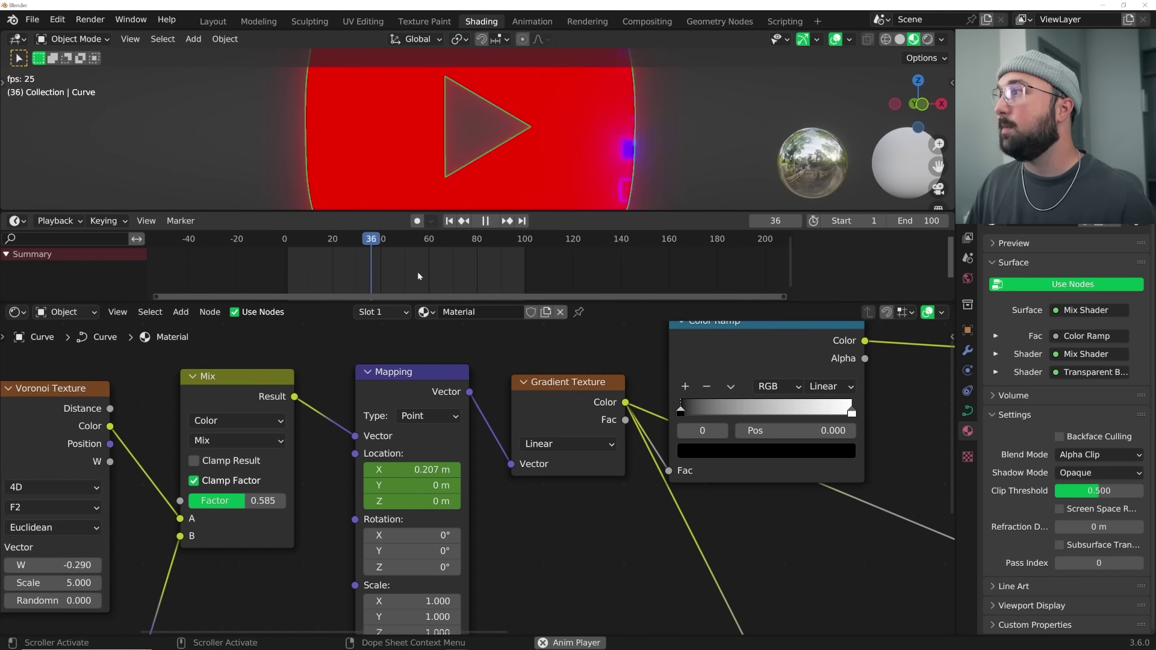
drag(384, 243, 287, 255)
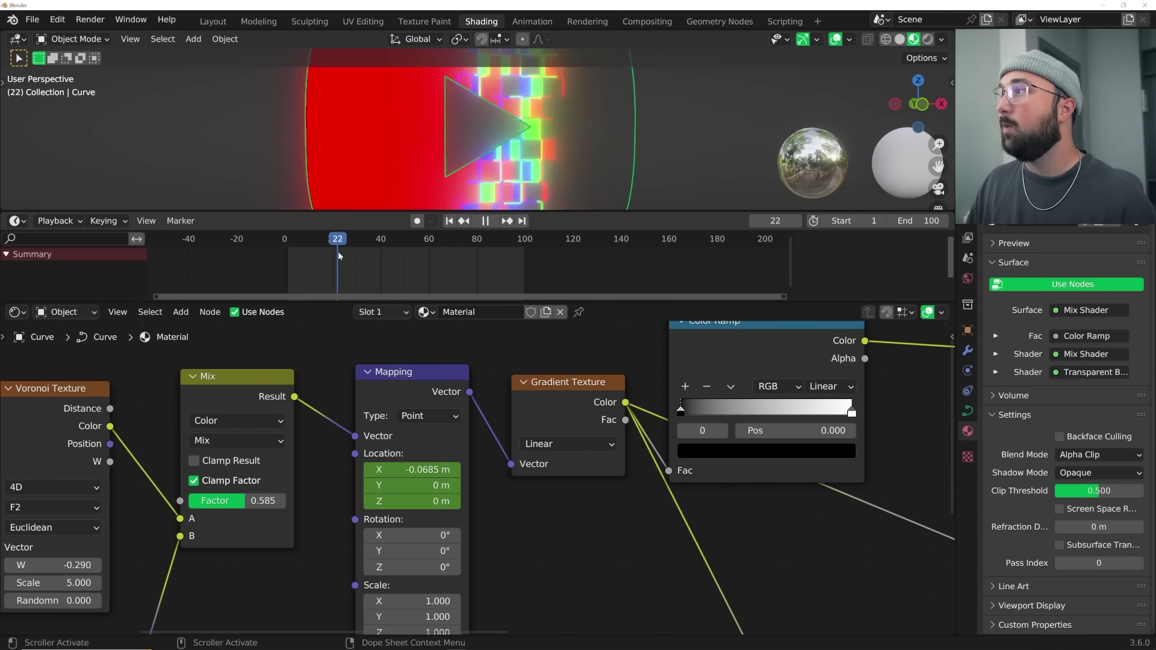
key(space)
scroll(477, 474, down, 1)
scroll(477, 474, down, 3)
scroll(505, 180, down, 2)
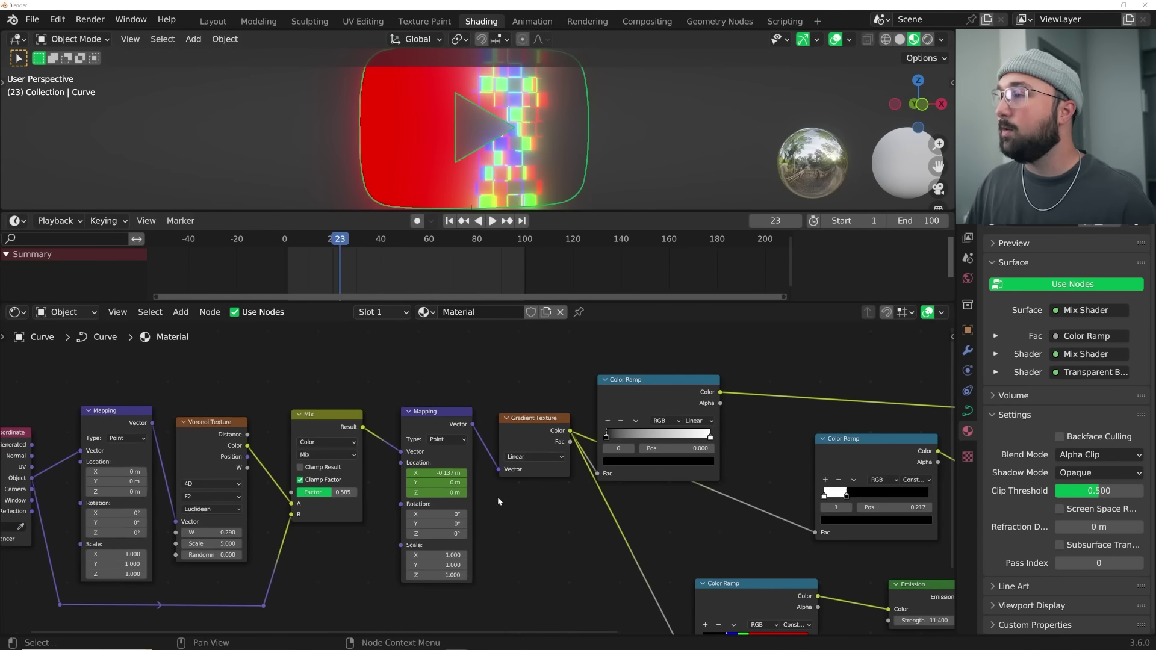
middle_drag(498, 500, 396, 450)
scroll(396, 449, down, 5)
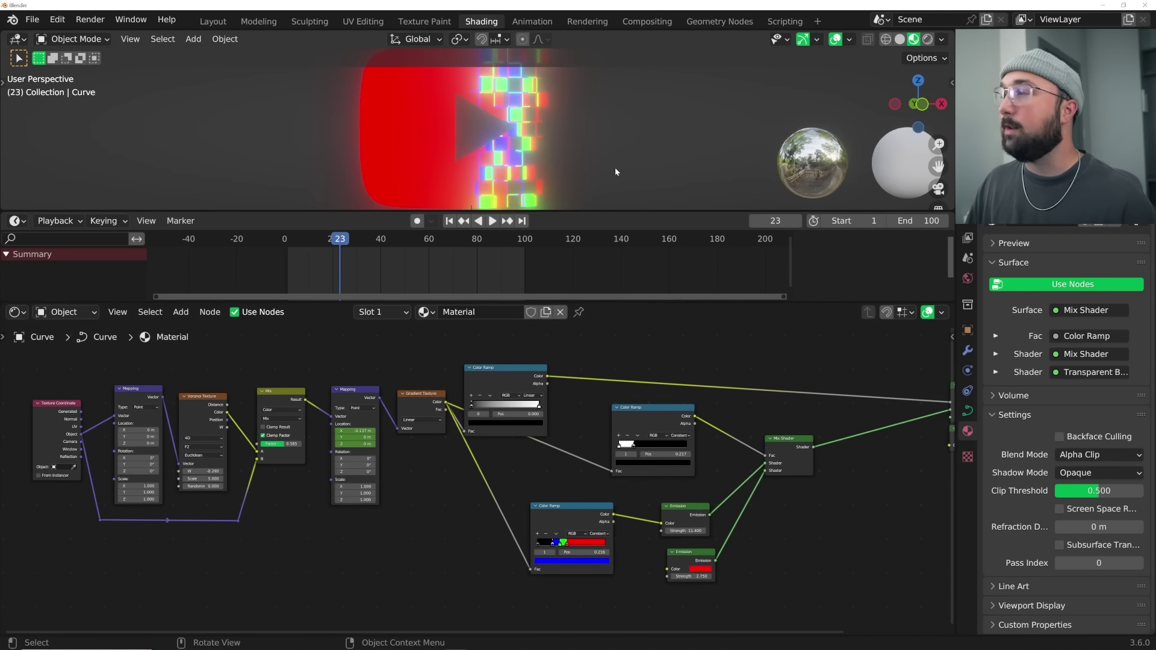
- In the Layout workspace, add a camera and align it to the front view of the logo
click(211, 22)
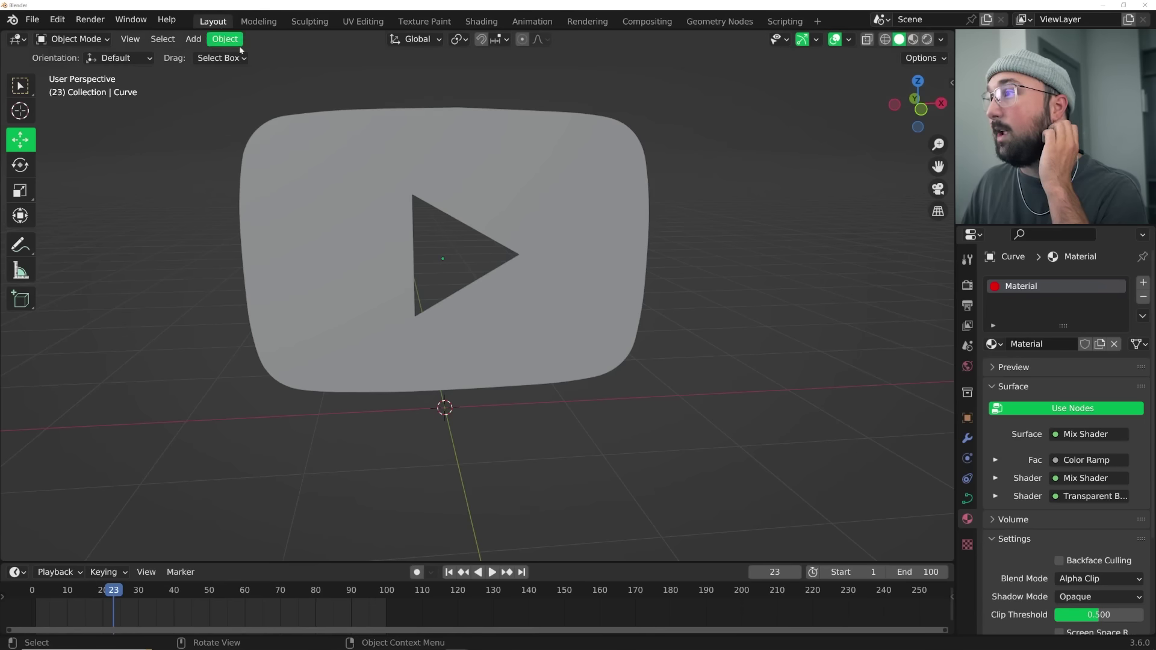
key(grave)
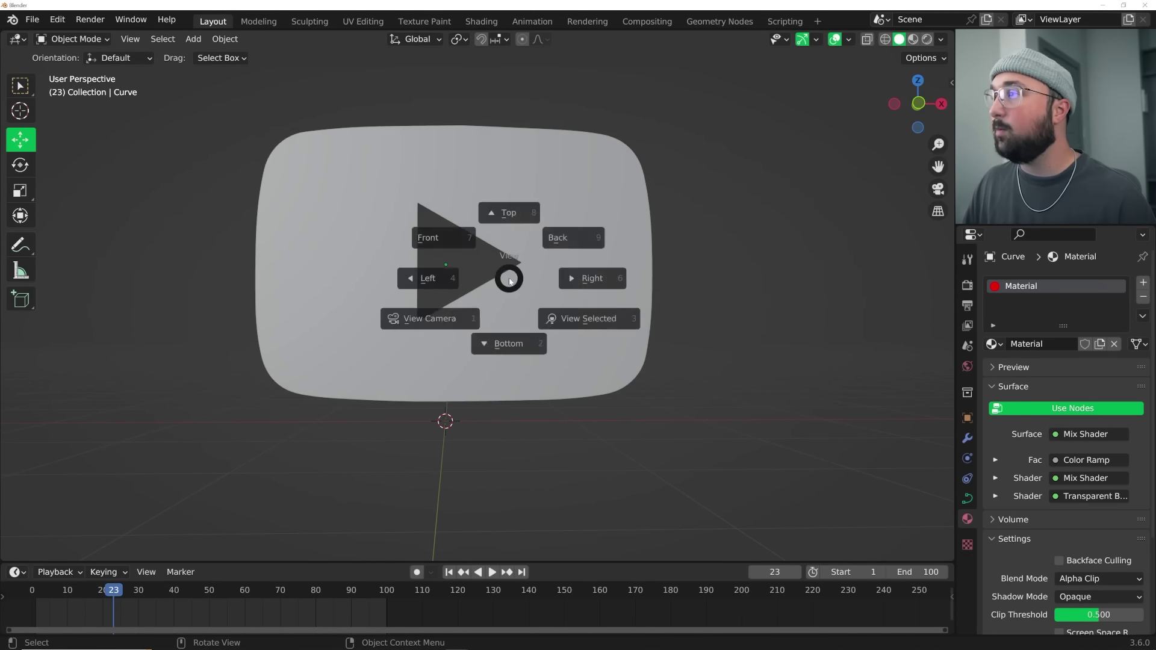
click(432, 232)
key(shift+a)
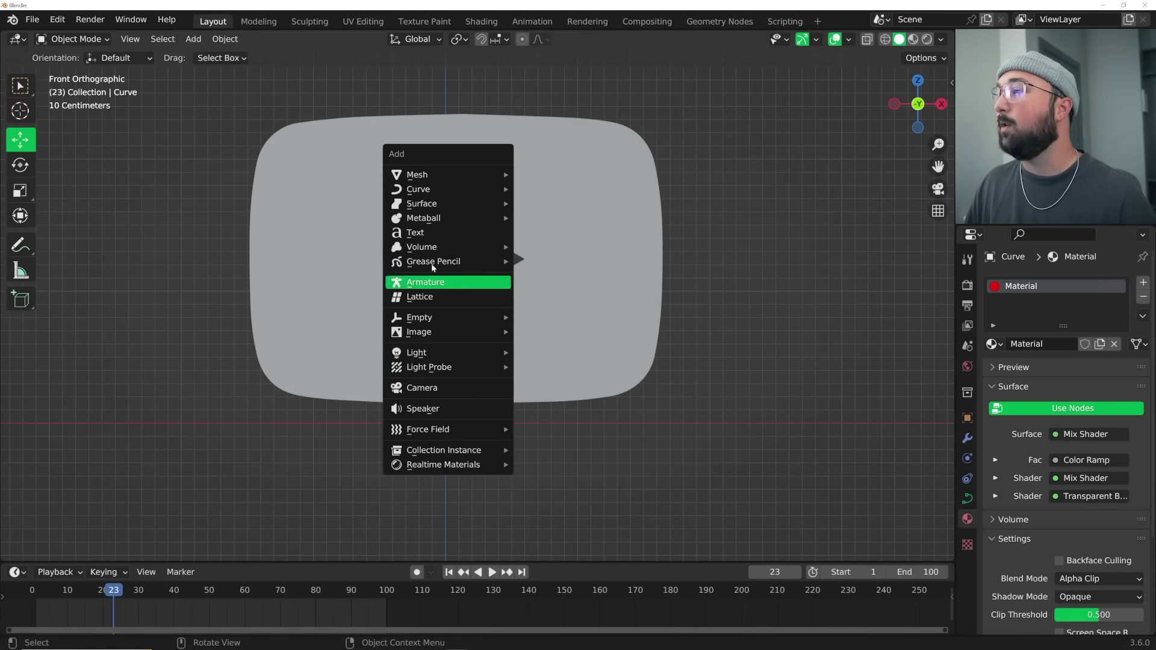
click(424, 392)
key(ctrl+KP_0)
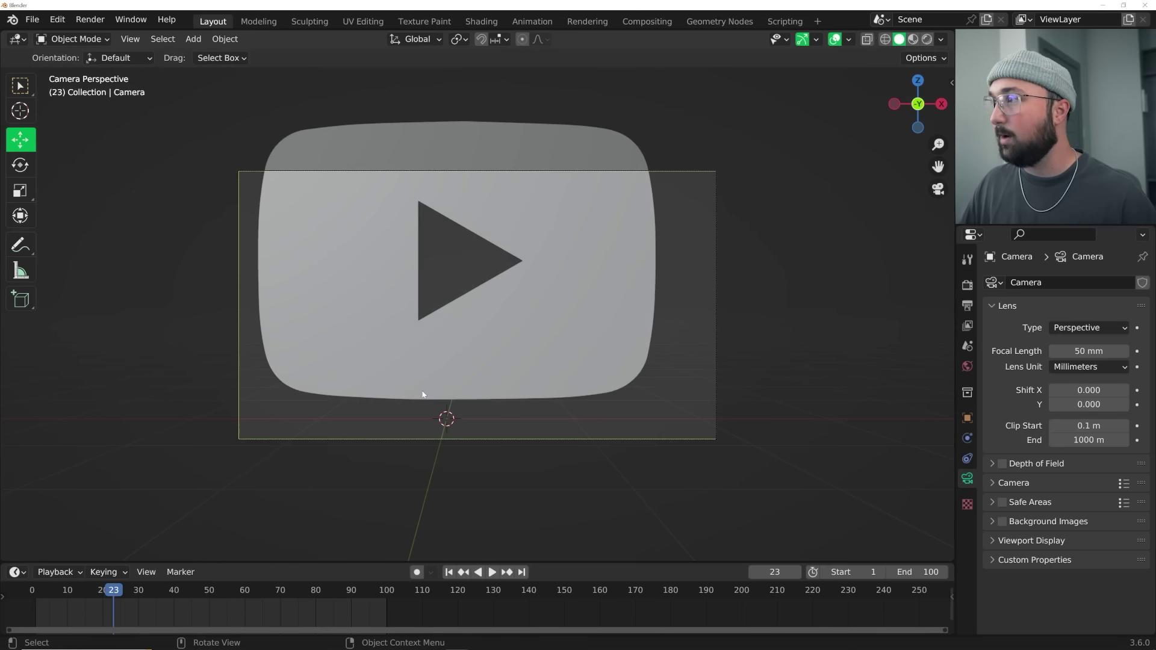
- Pull the camera back about 3.15 m along its local Z axis and shift it about -0.22 m in X to frame the logo
key(g)
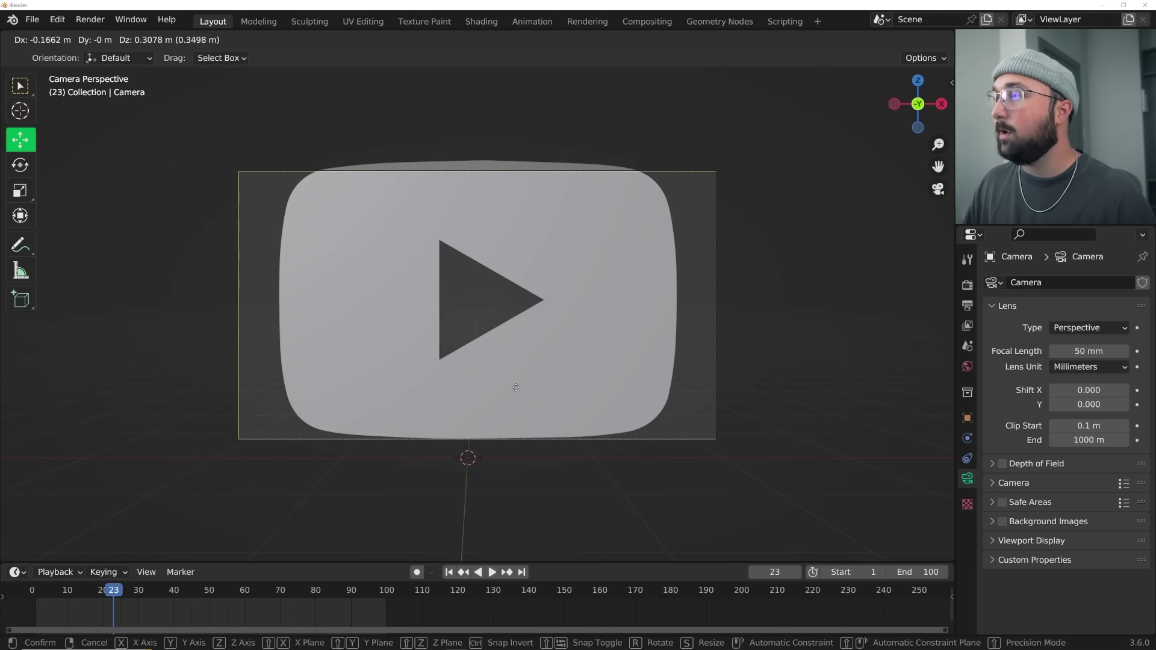
right_click(515, 391)
key(g)
middle_click(504, 358)
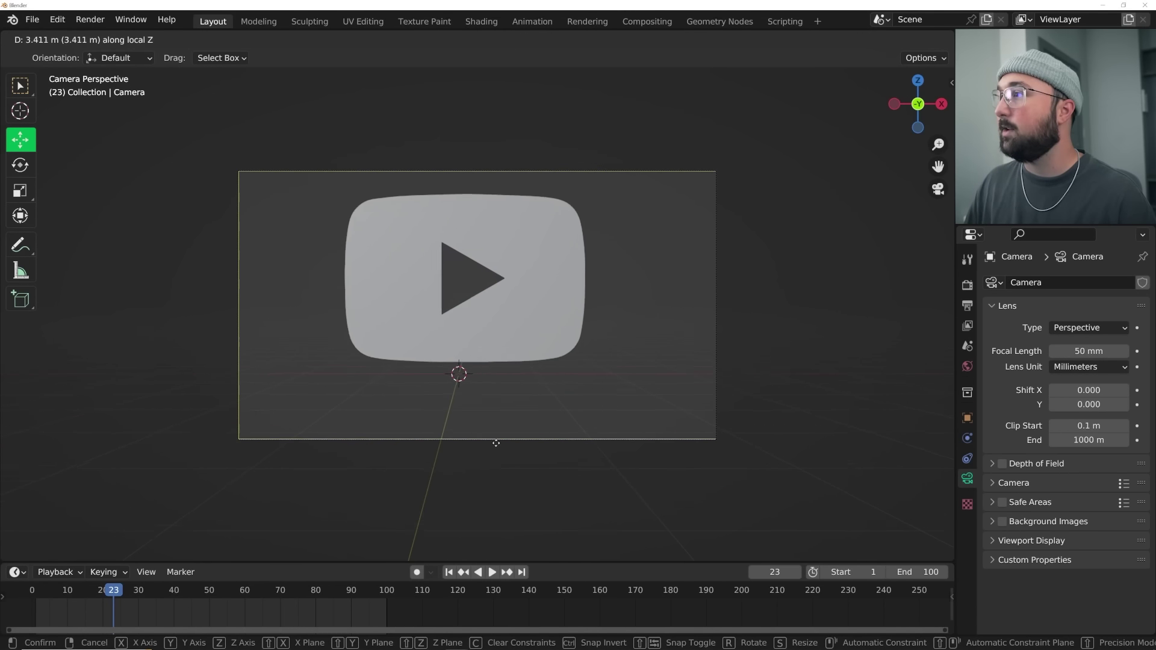
click(495, 434)
key(g)
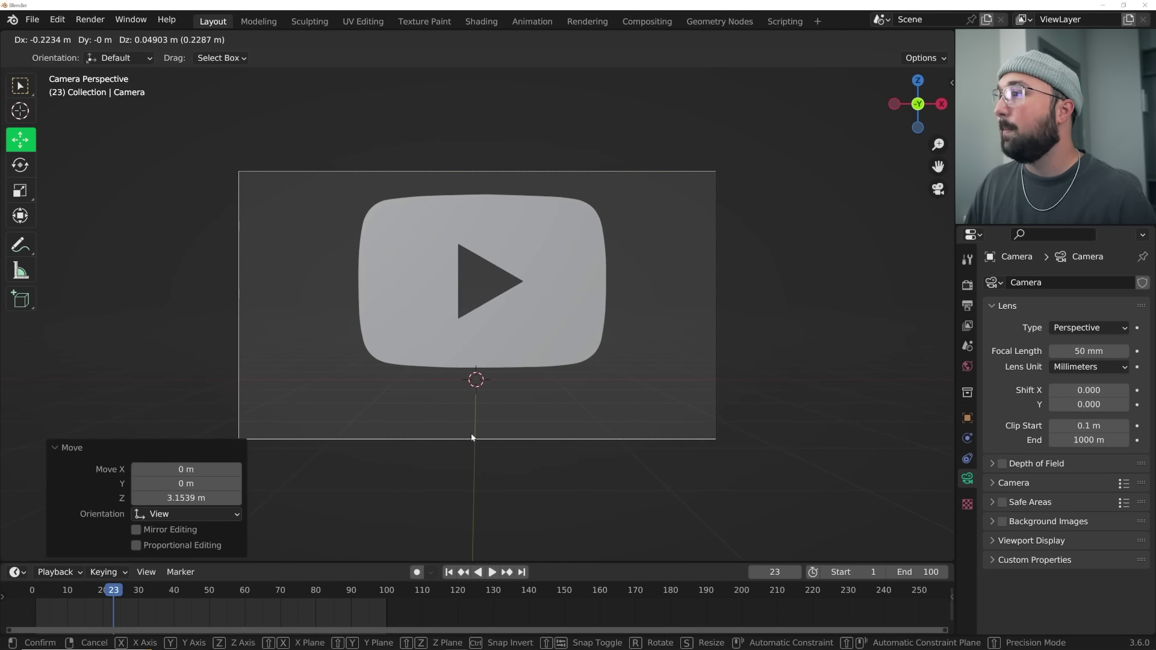
click(470, 433)
- Add a plane as a floor below the logo, scale it up by about 8.75 and apply its scale
key(shift+a)
mouse_move(530, 49)
click(644, 49)
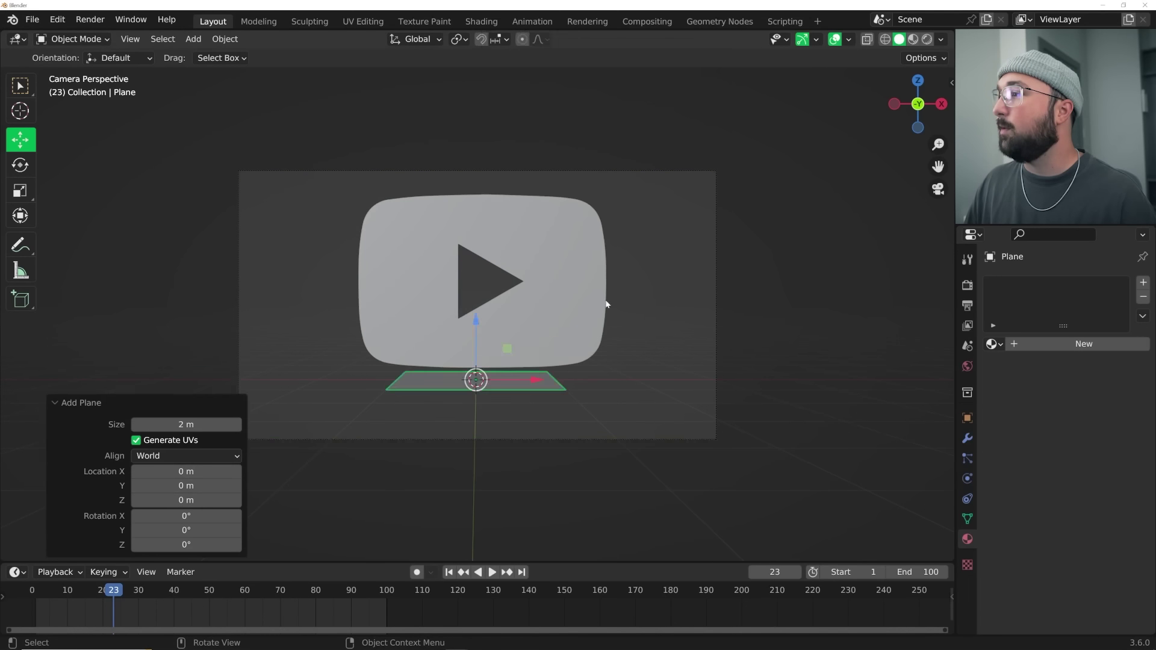
key(s)
click(784, 337)
key(ctrl+a)
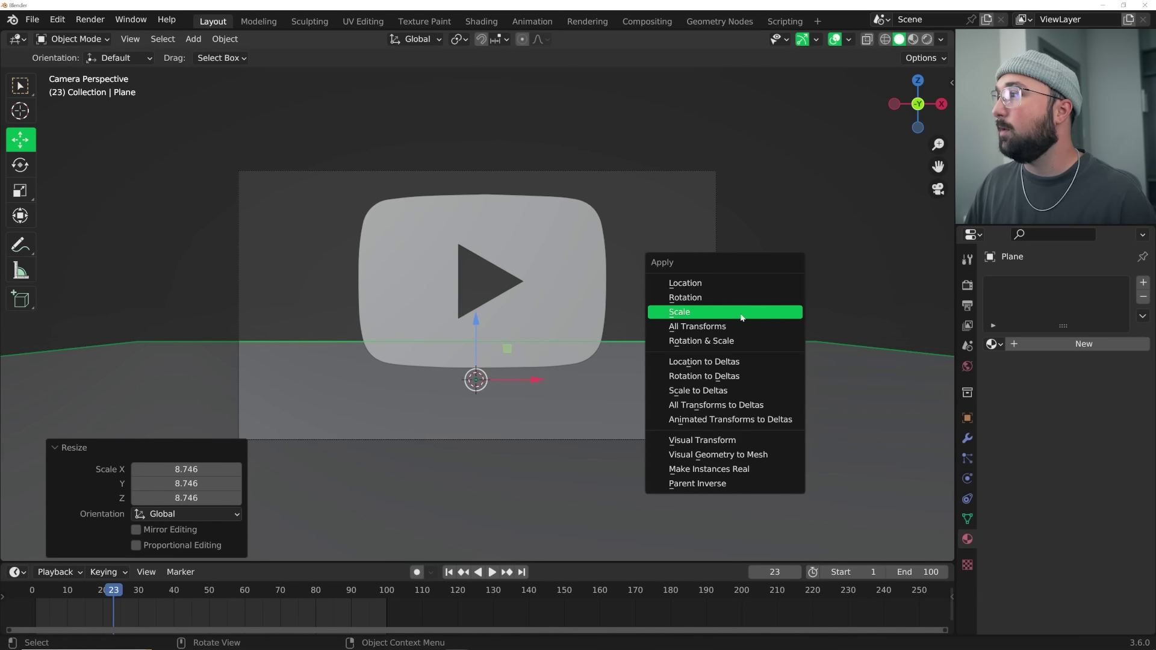
click(742, 313)
- Show the scene in rendered shading and set the World background color to black
click(927, 40)
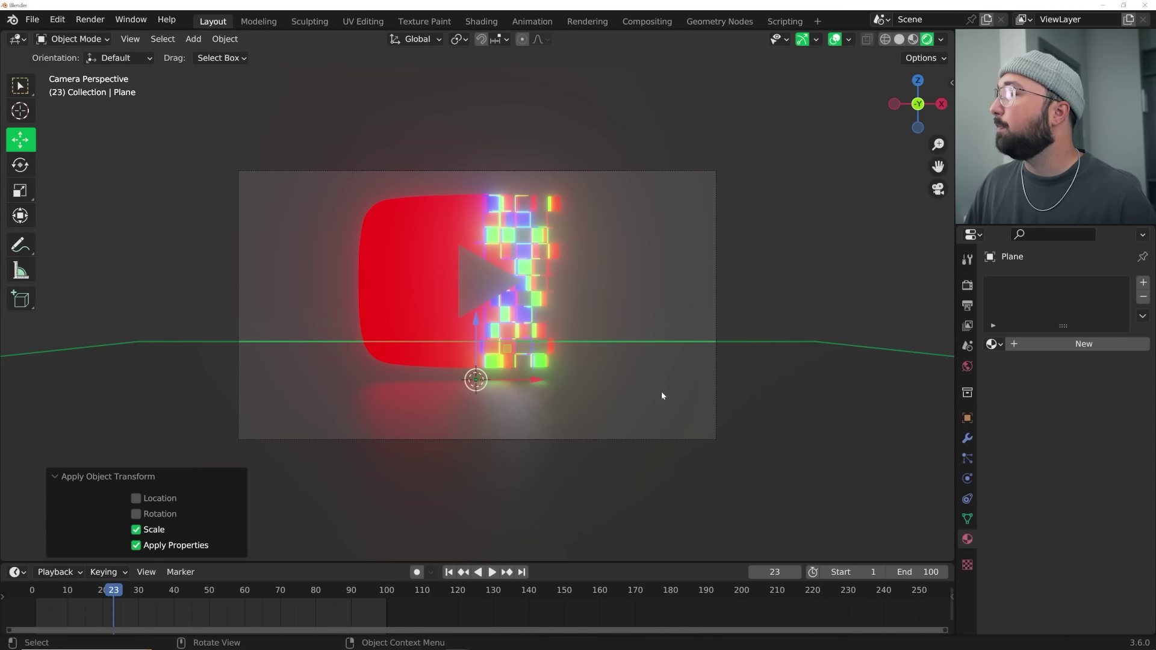
click(620, 393)
click(968, 366)
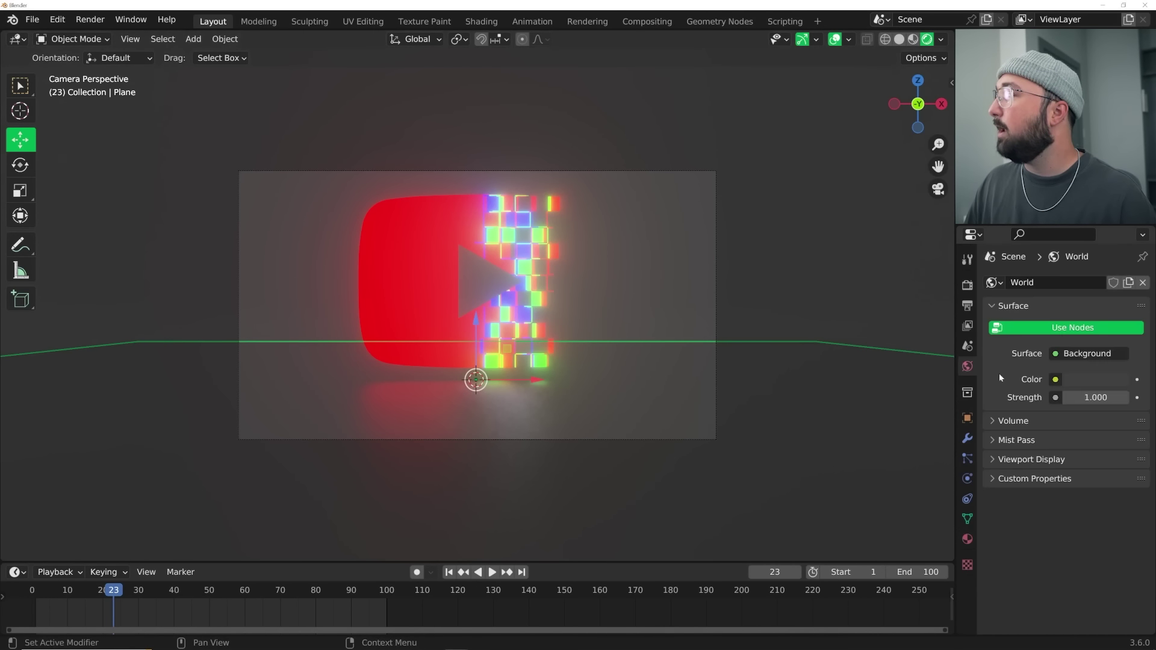
click(1102, 382)
drag(1117, 266, 1117, 281)
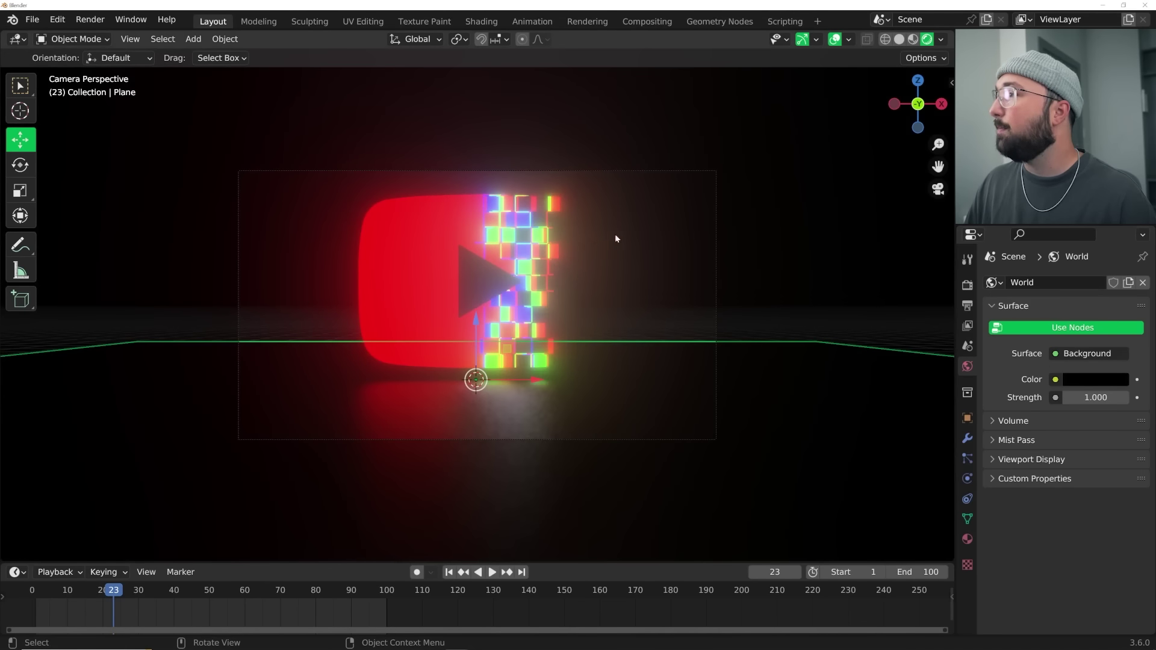
- Add a point light with a 1 m radius at the world origin
key(shift+a)
mouse_move(615, 235)
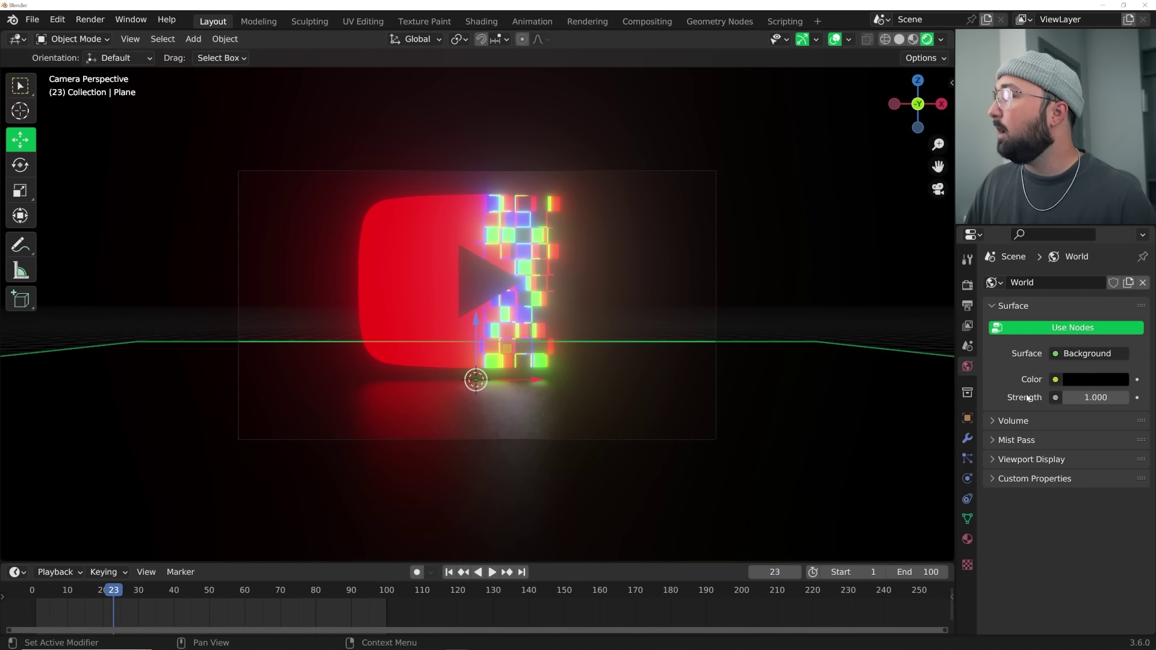
middle_drag(831, 372, 464, 307)
key(shift+a)
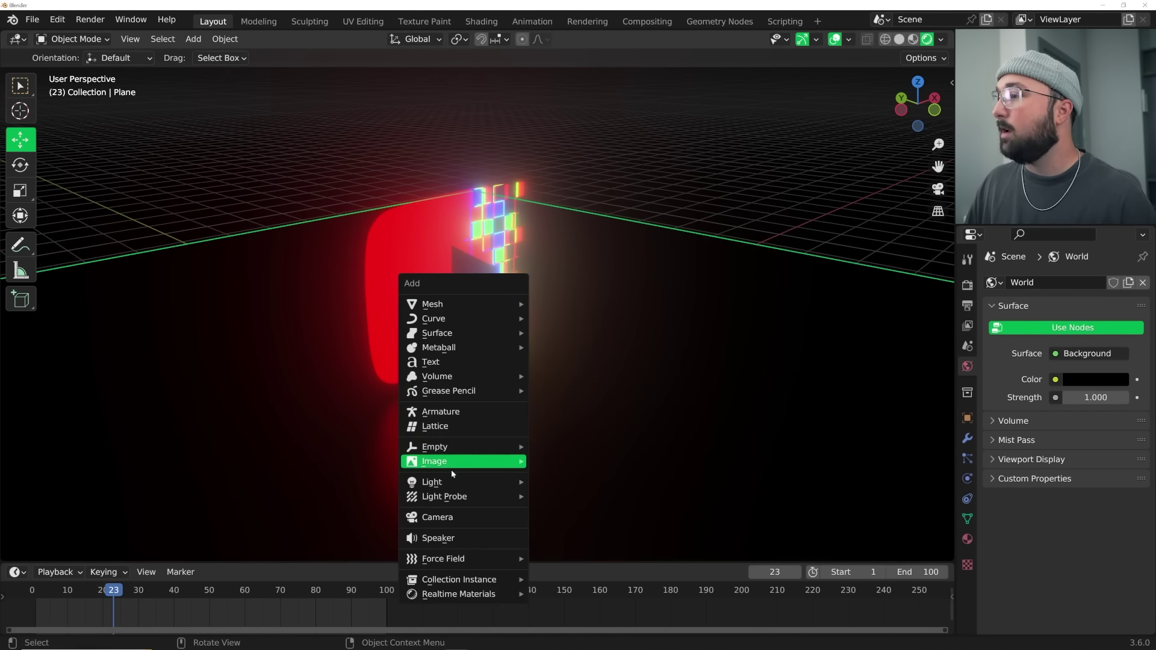
mouse_move(480, 488)
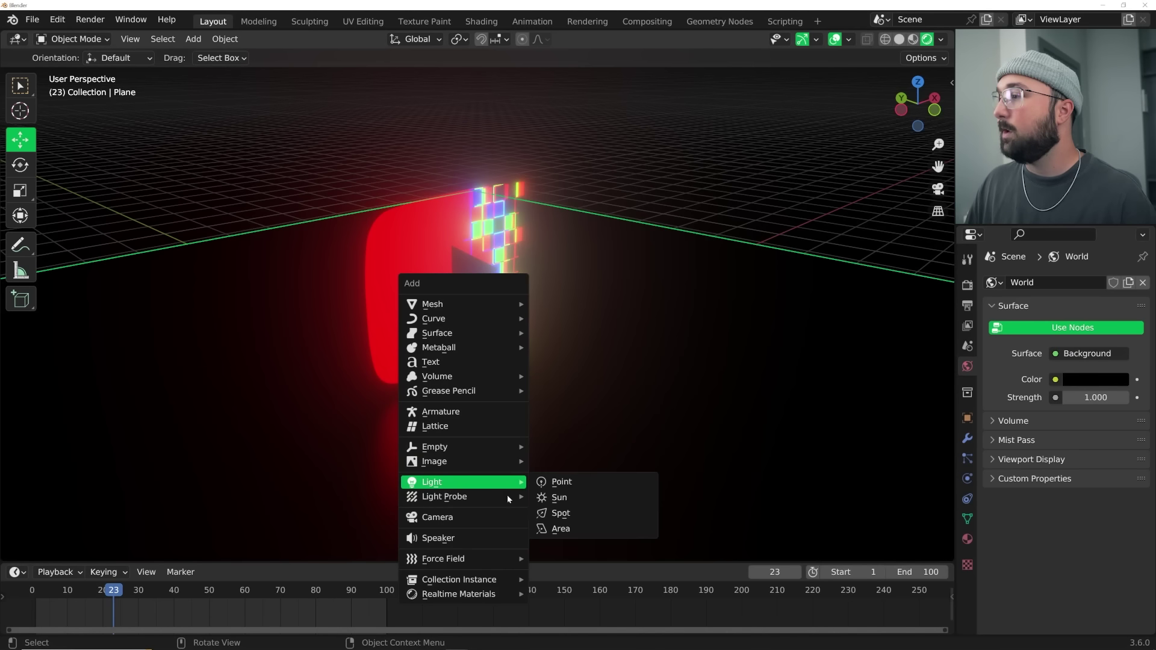
click(559, 481)
middle_drag(501, 414, 532, 318)
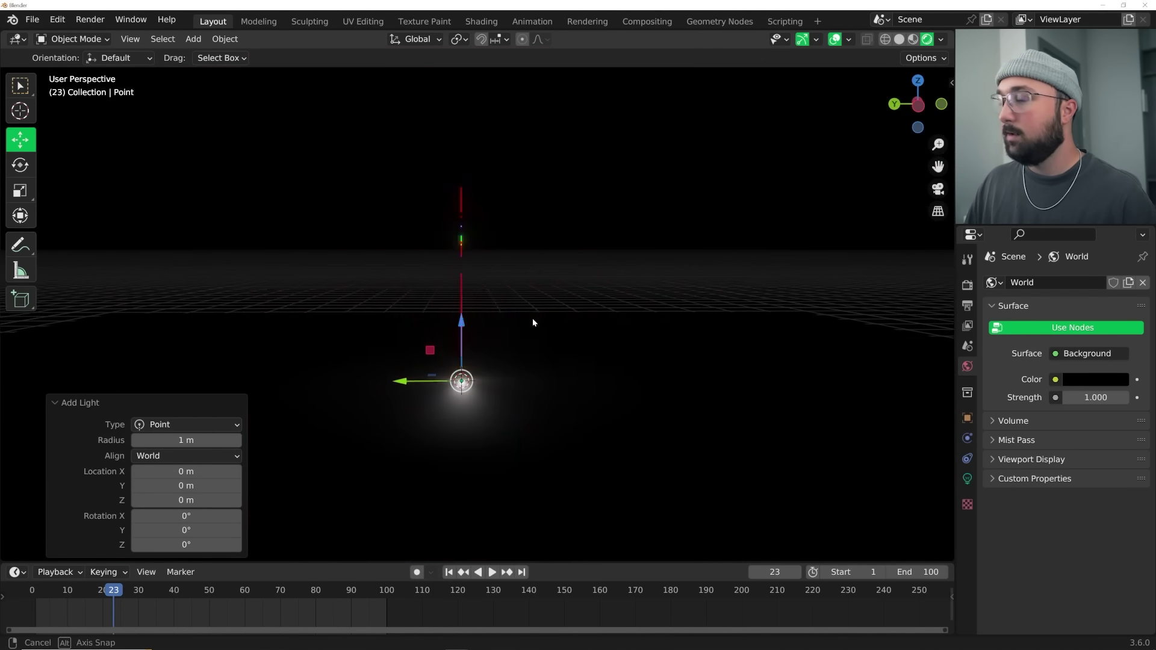
- Move the point light about 1.8 m in Y and 3.19 m up in Z, and look through the camera
key(g)
click(436, 102)
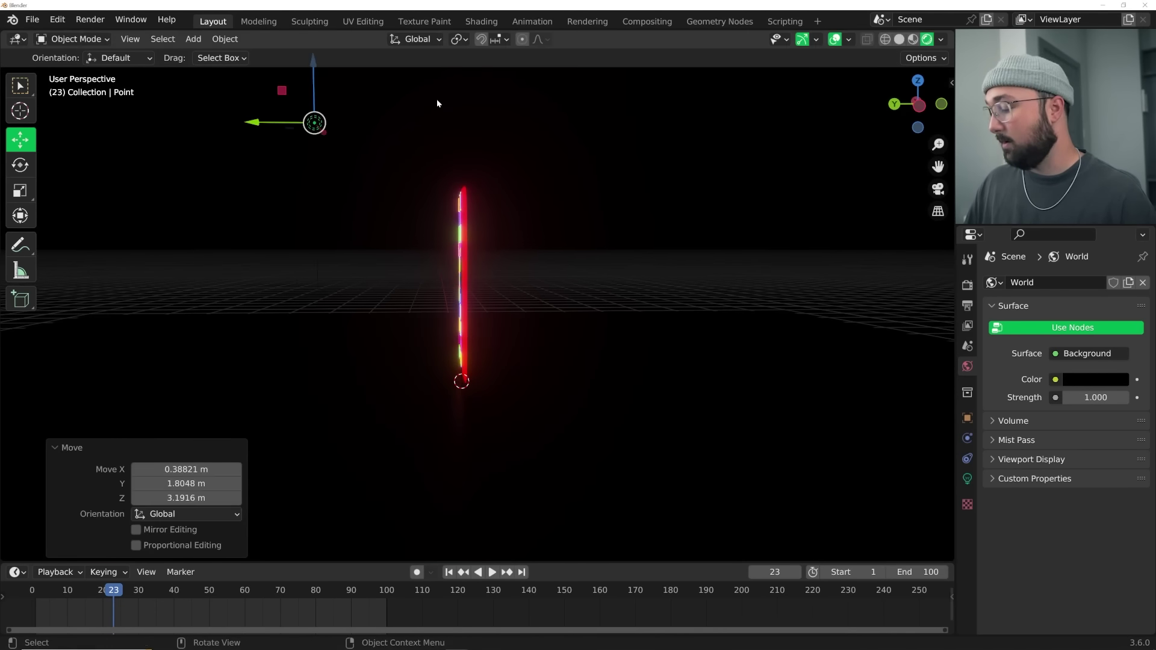
key(KP_0)
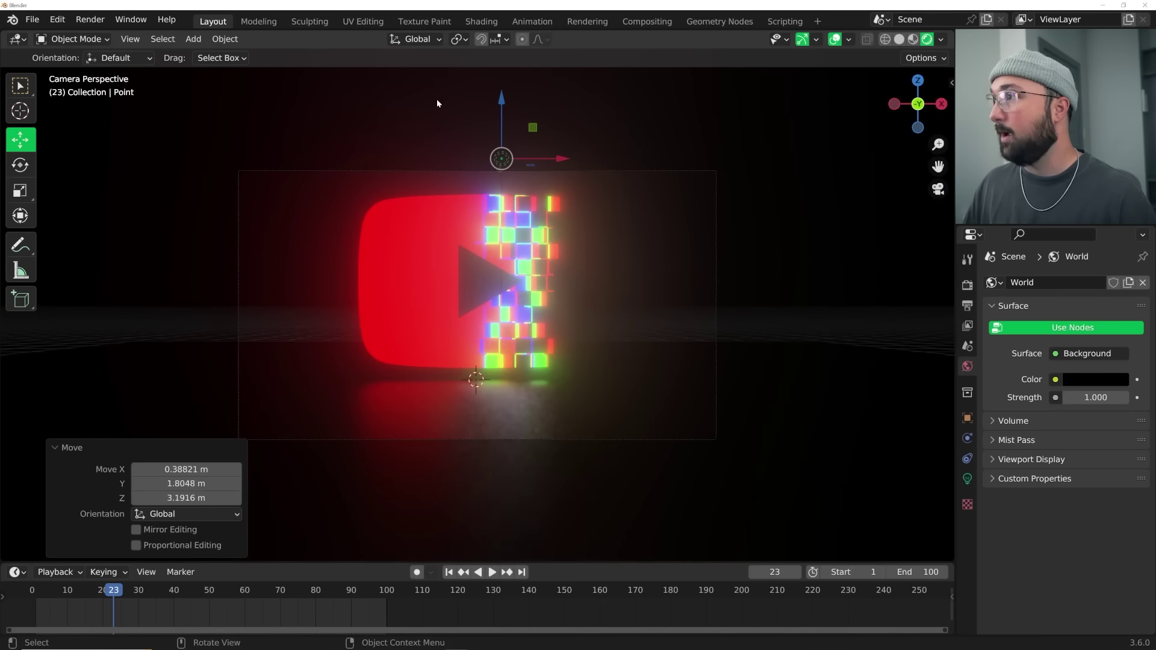
- Set the point light's power to about 142 W and give it a light blue color
click(966, 478)
drag(1101, 381, 1136, 381)
click(1089, 365)
click(1044, 215)
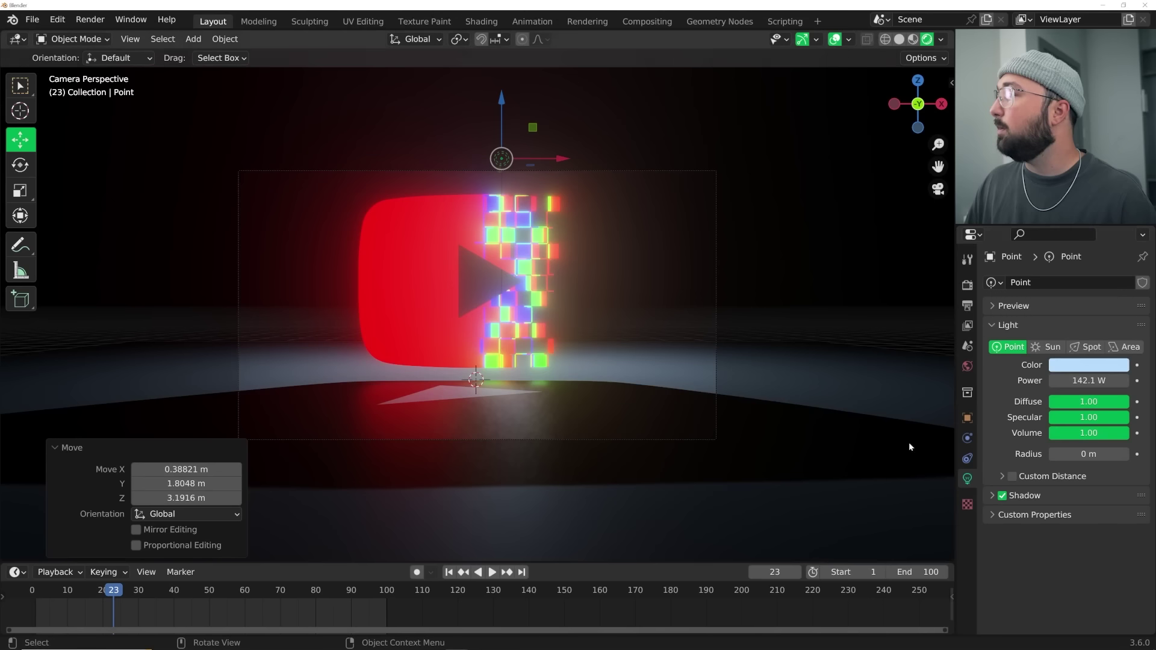
- Add a Principled Volume to the World with density 0.18, and hide the viewport overlays and gizmos
click(967, 367)
click(1017, 421)
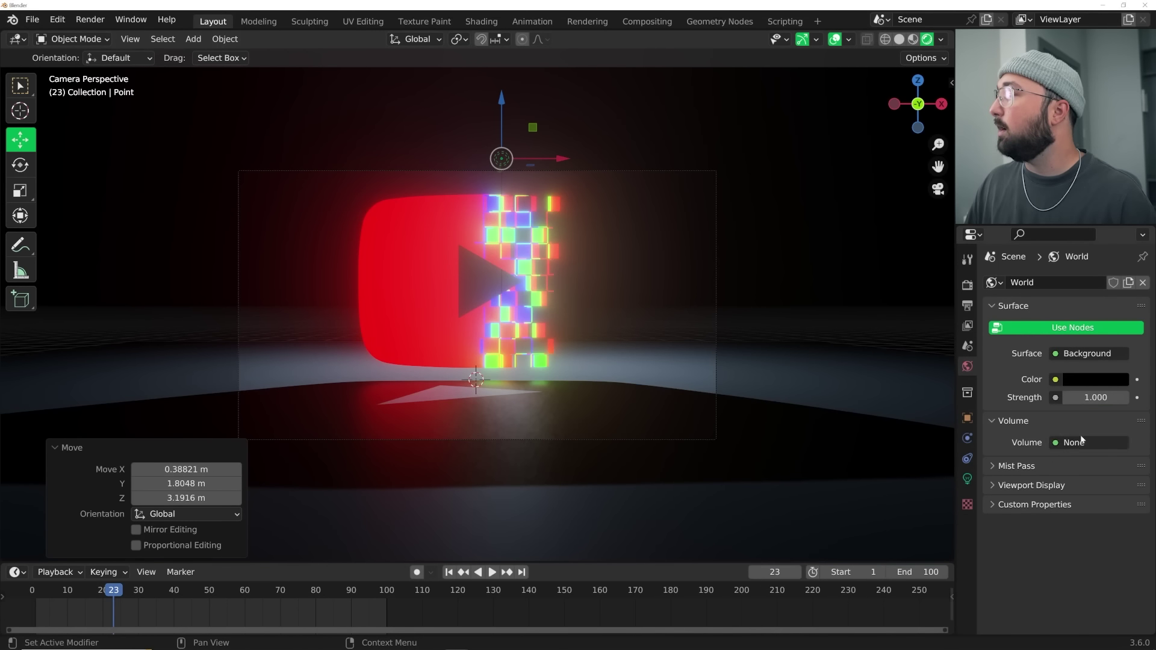
click(1087, 444)
click(1055, 286)
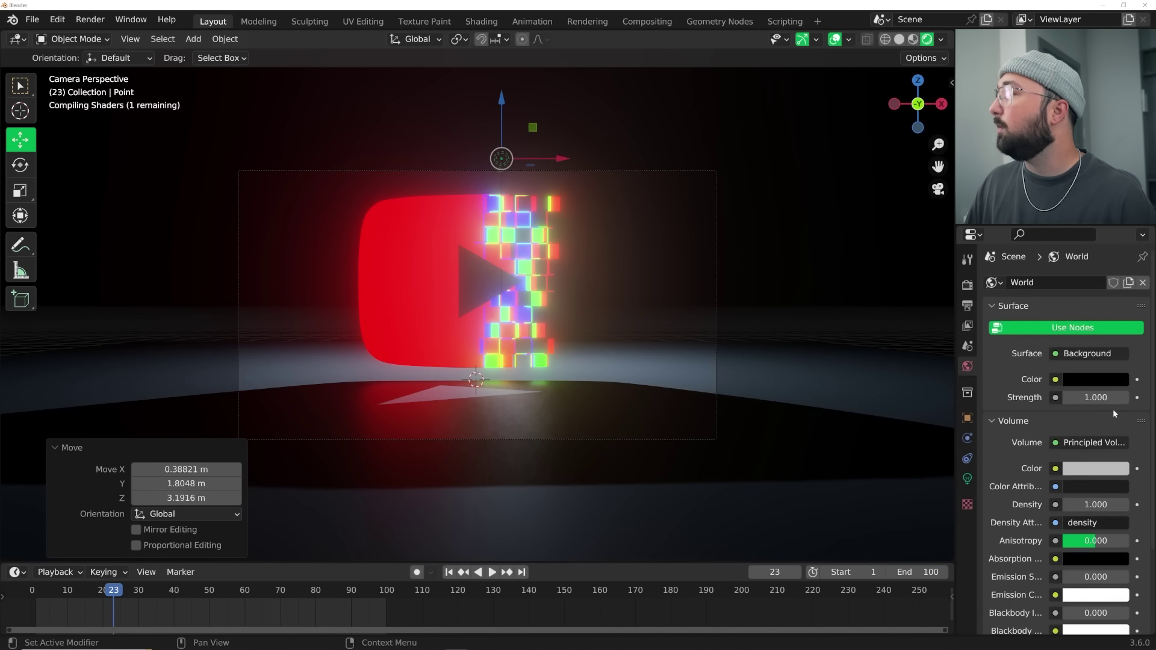
drag(1095, 504, 1093, 505)
click(834, 39)
click(805, 39)
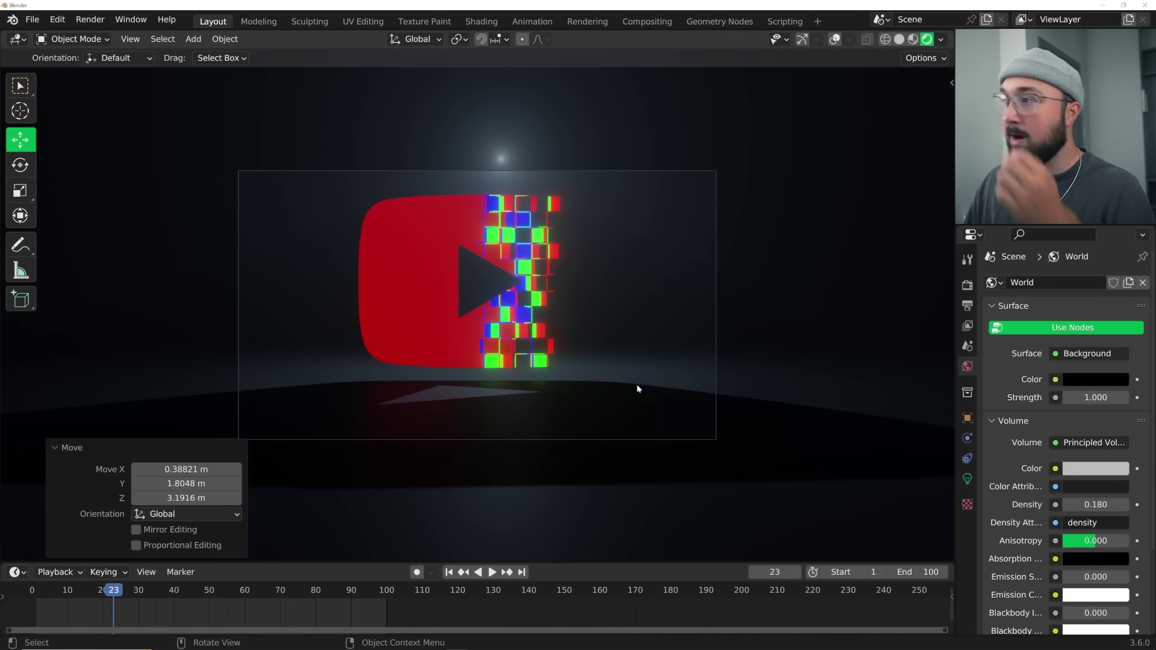
- Raise the strength of both Emission nodes in the logo's material so it glows more, and return to the Layout workspace
click(407, 330)
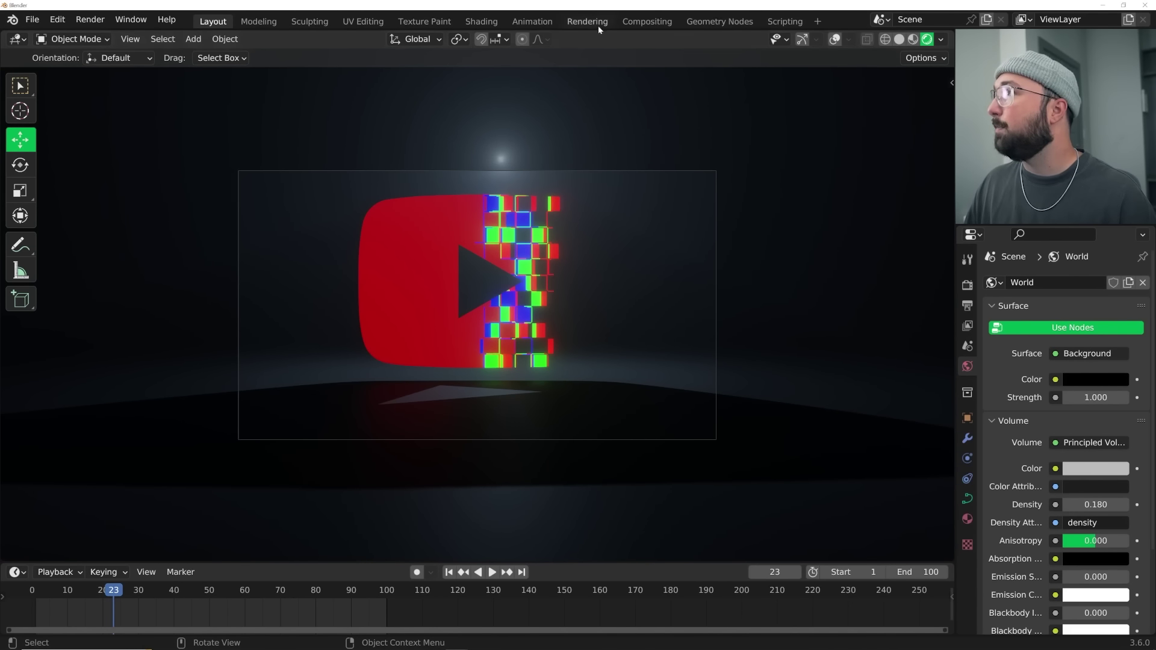
click(481, 22)
click(927, 39)
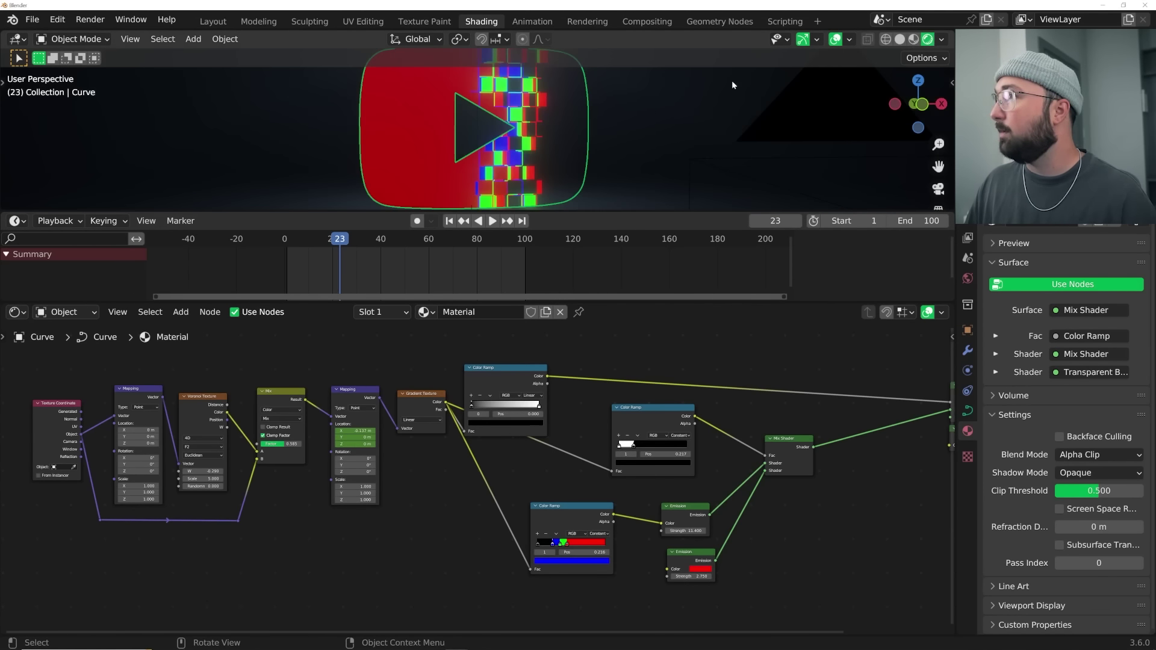
key(KP_0)
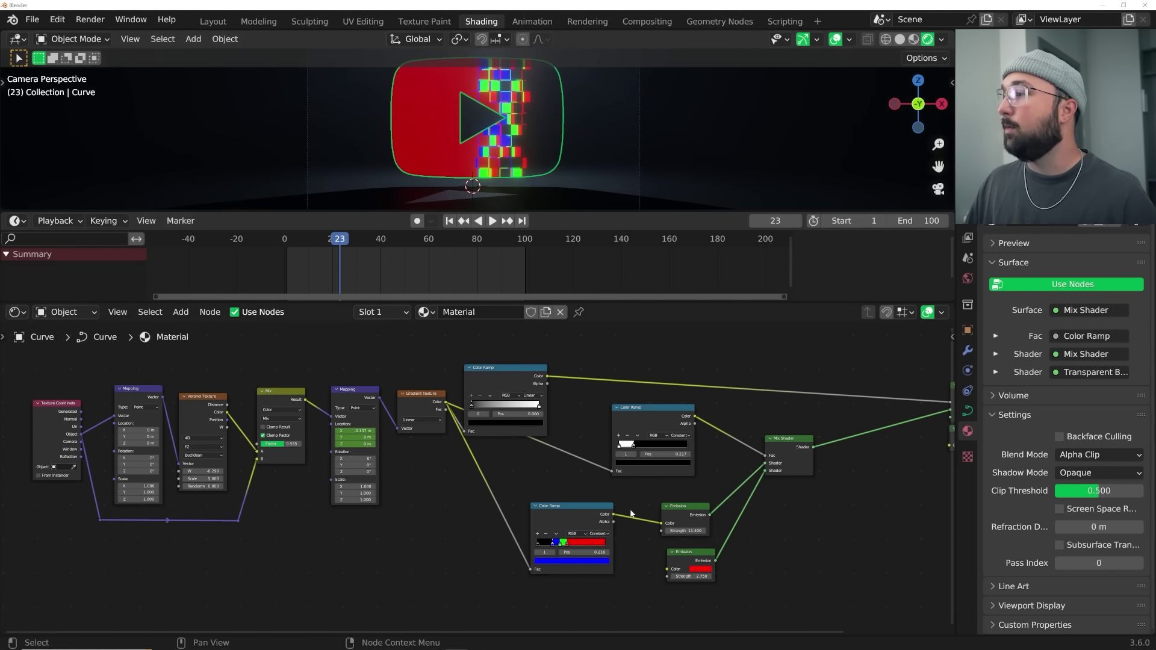
middle_drag(698, 574, 605, 519)
drag(605, 519, 629, 519)
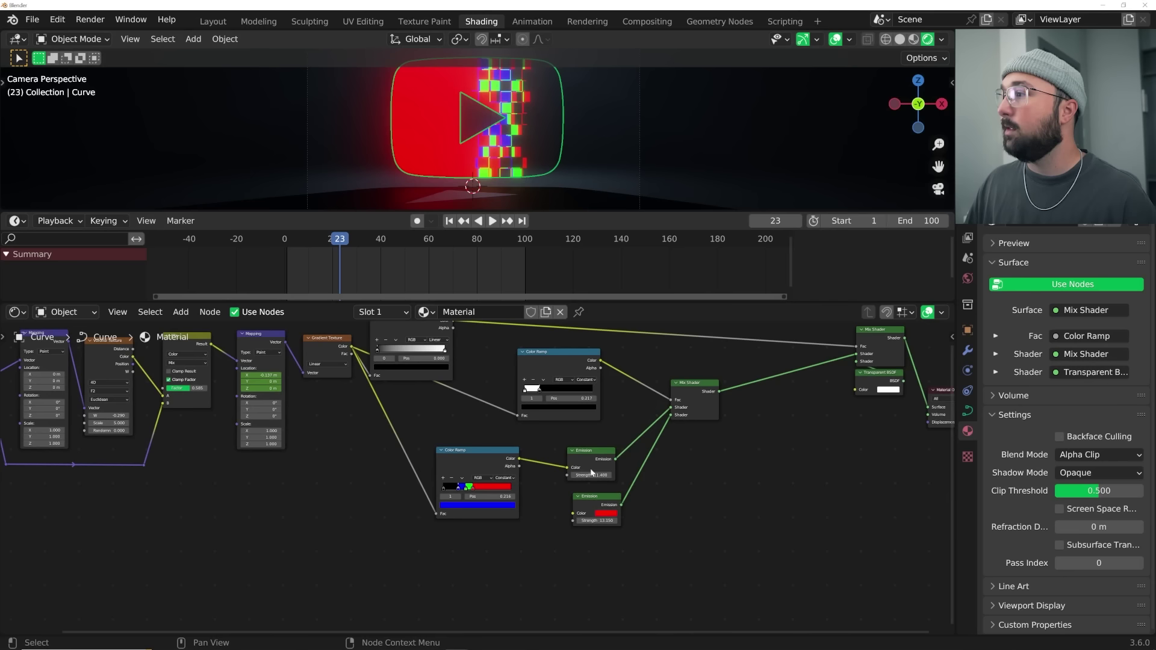
drag(592, 473, 730, 474)
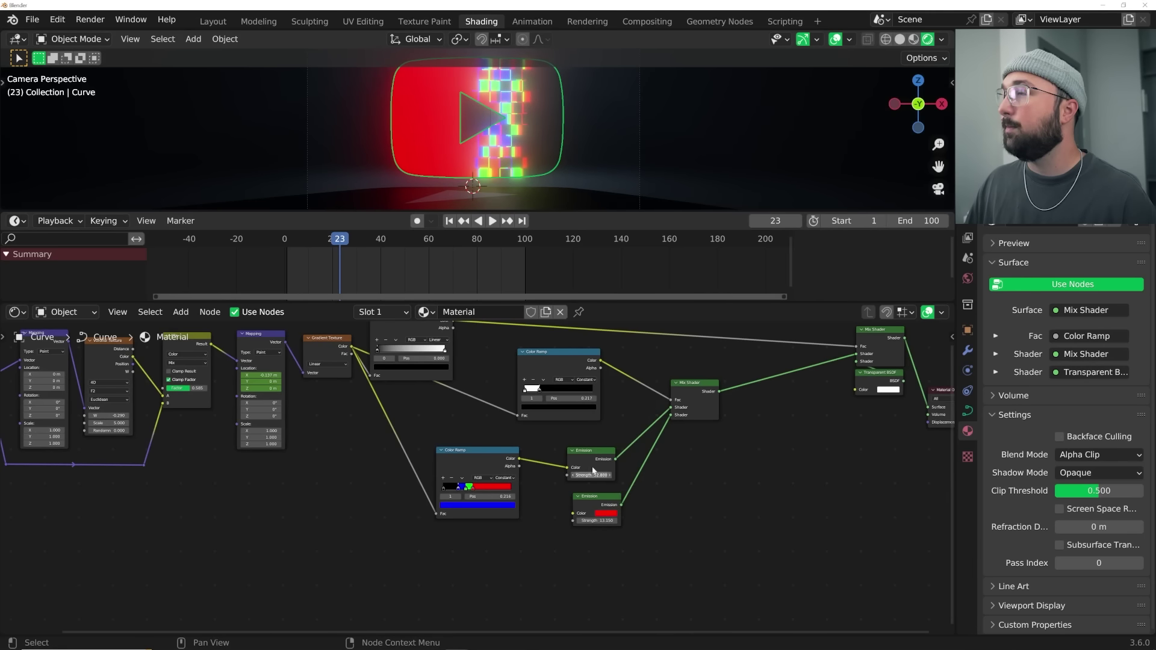
click(207, 23)
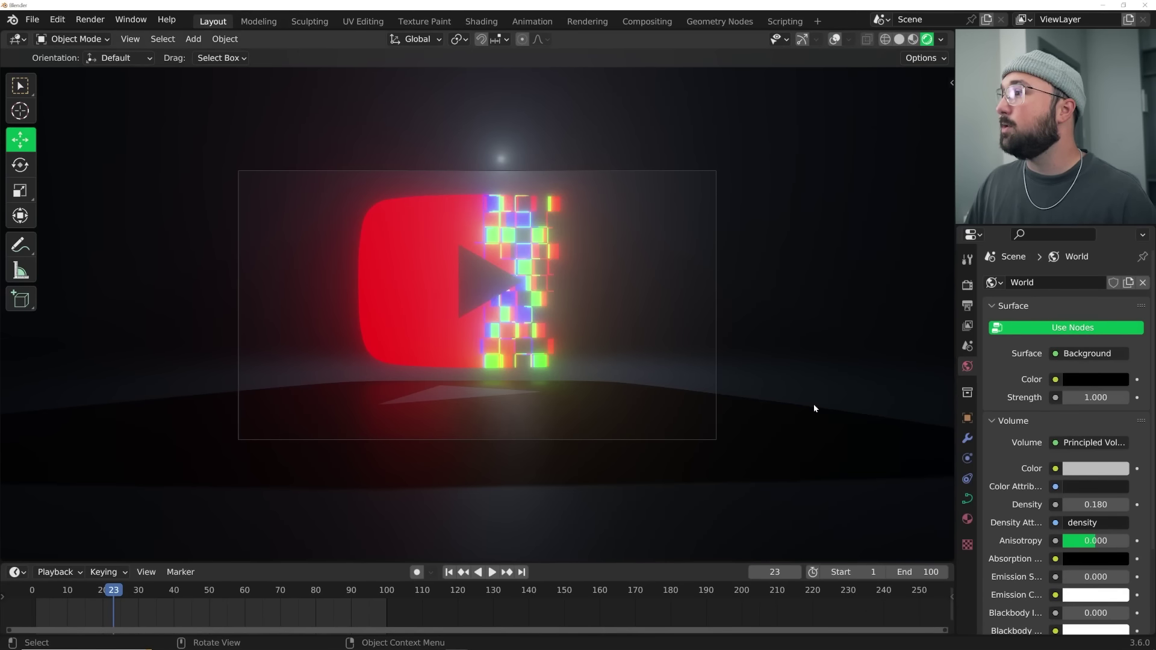
- Try the Surface 6 preset from the Surfaces category of Realtime Materials on the logo, and undo it
key(n)
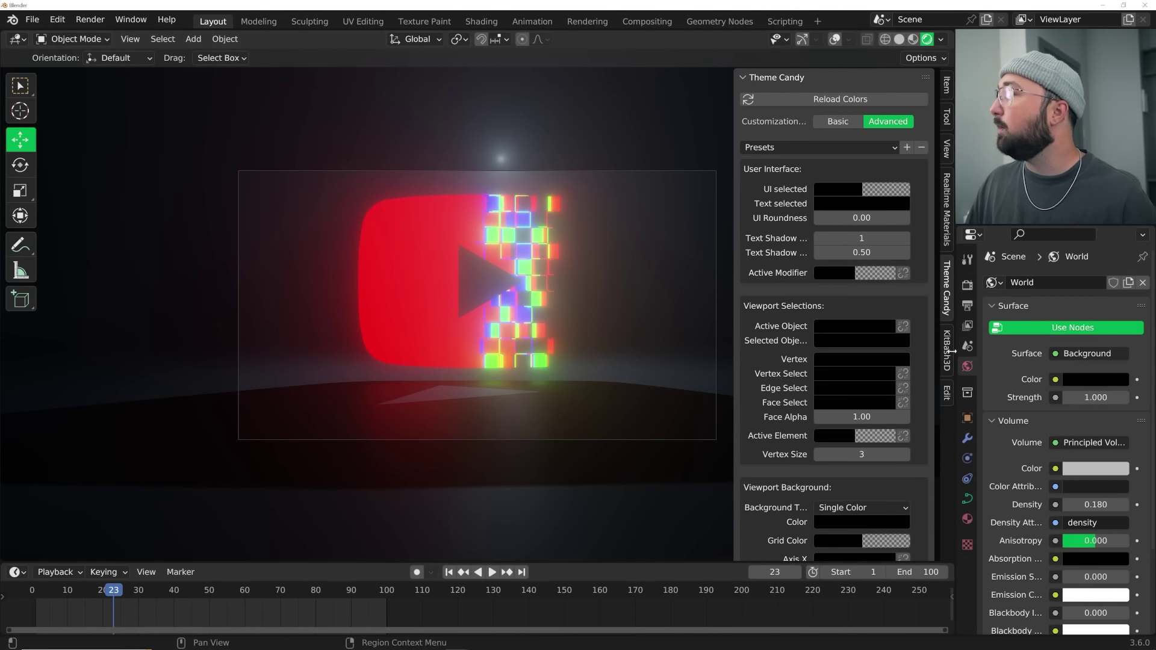
click(948, 218)
click(787, 96)
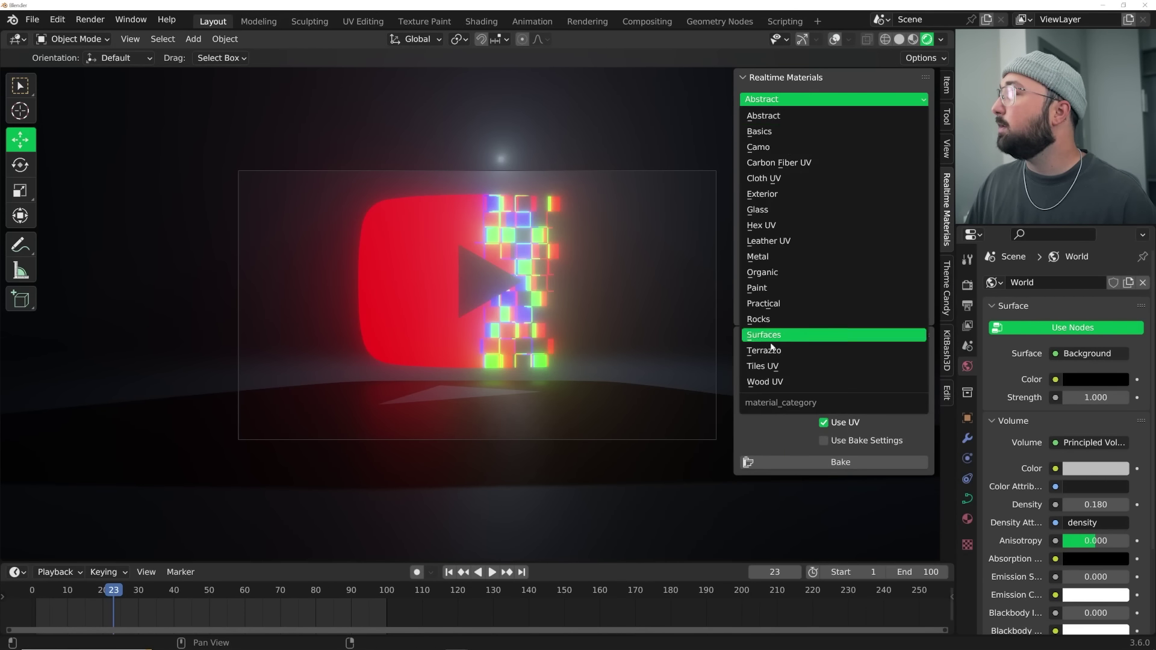
click(776, 335)
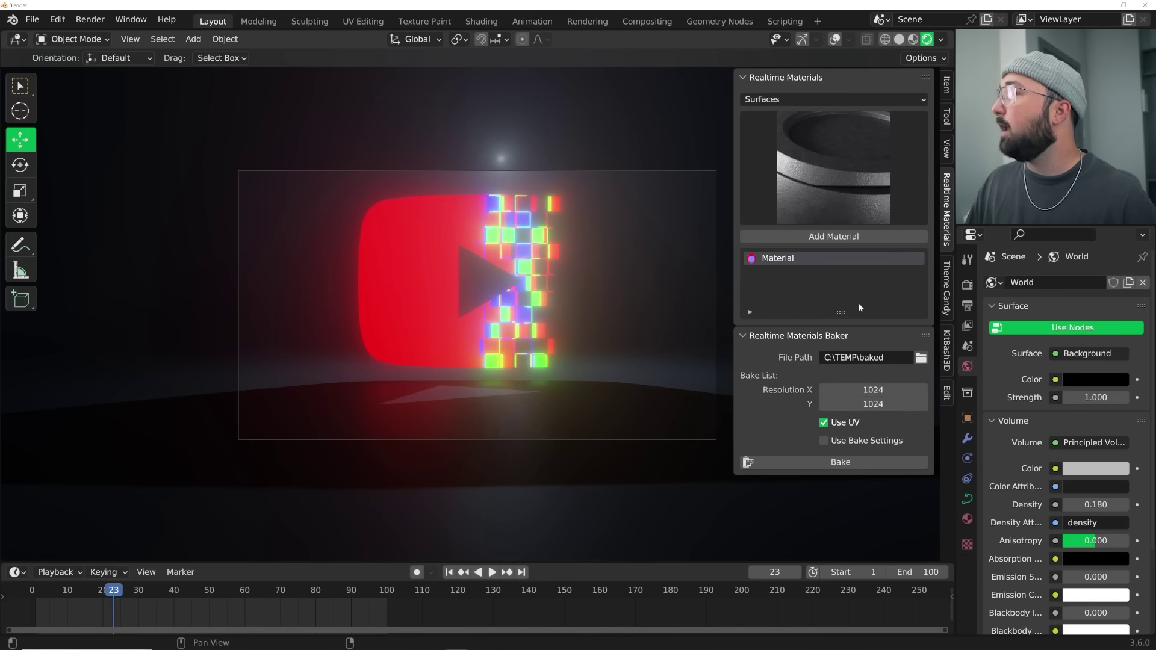
click(817, 154)
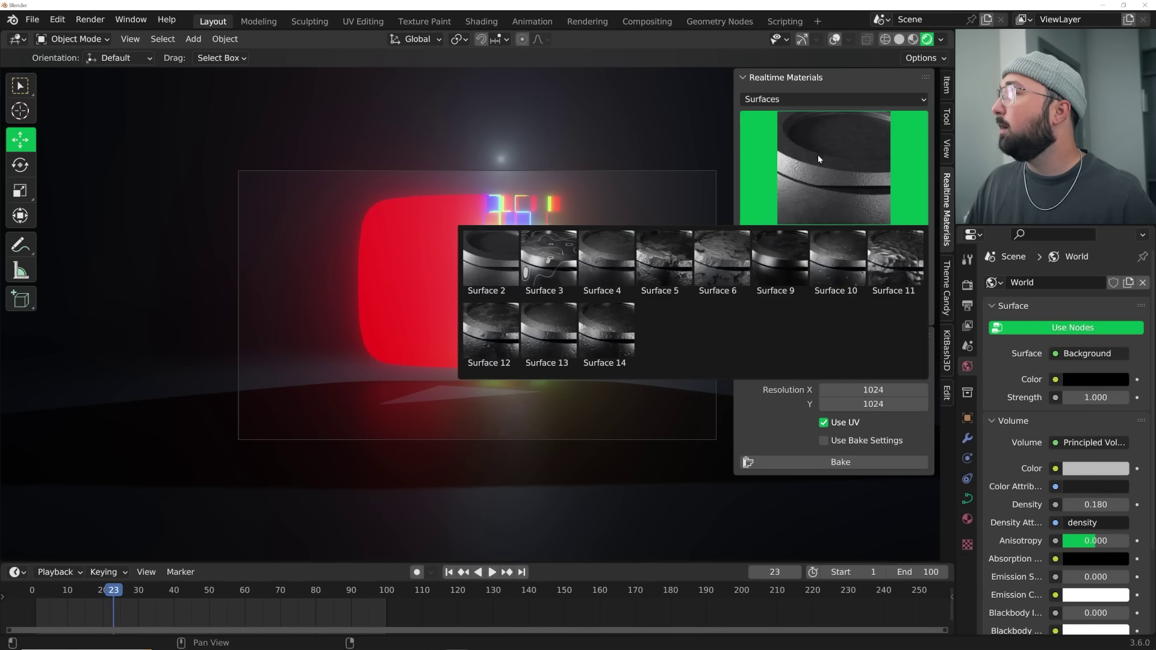
click(714, 270)
click(833, 238)
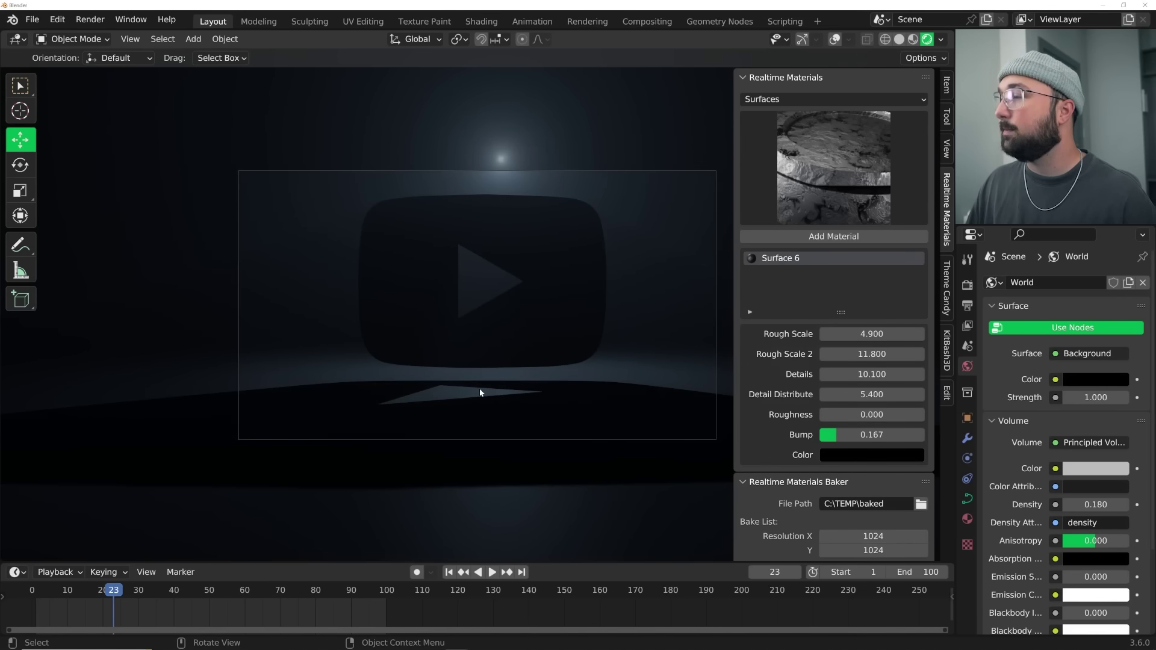
key(ctrl+z)
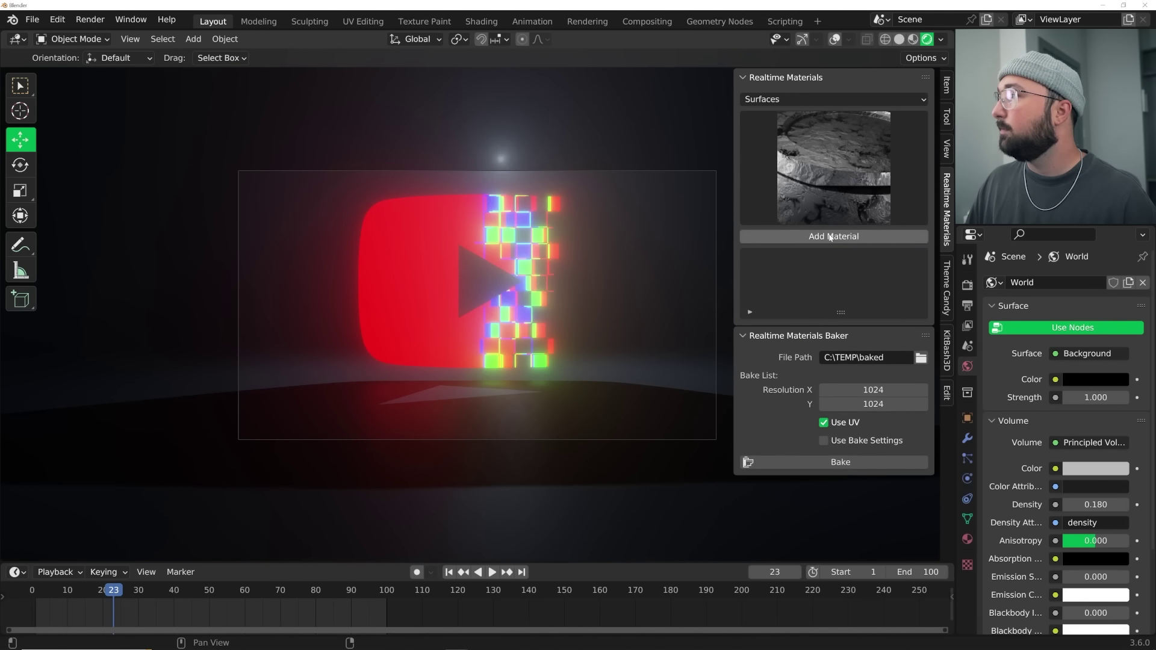
- Try the Surface 6 material on the floor plane with Rough Scale -0.73, Rough Scale 2 of 2.17 and Roughness 0.7
click(830, 236)
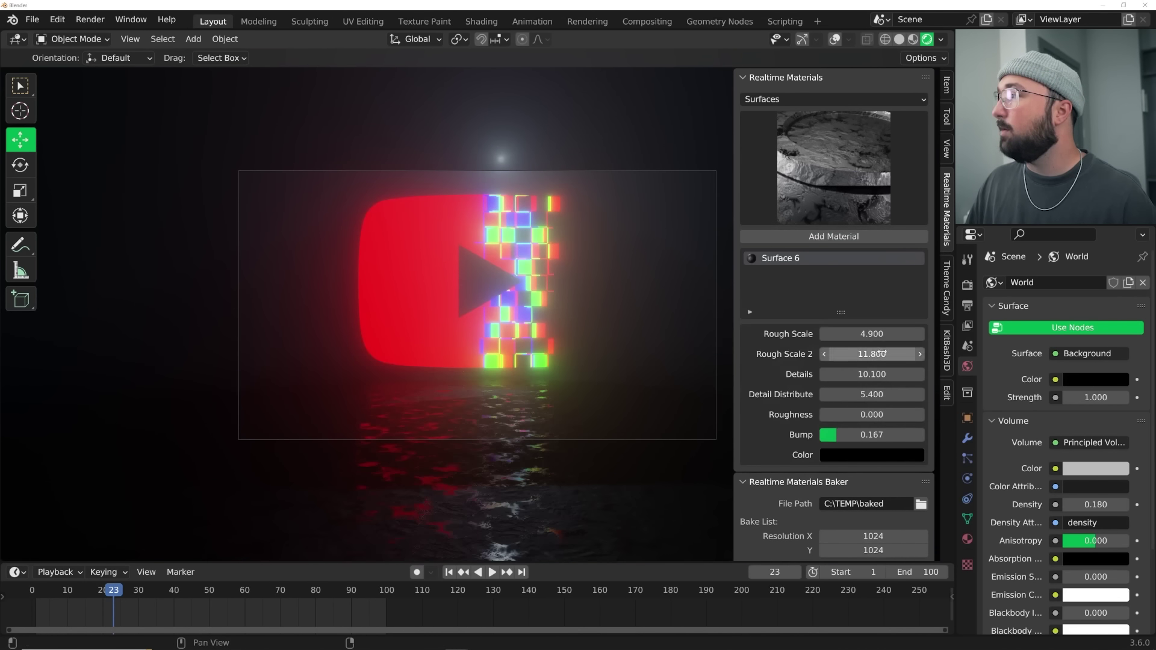
drag(879, 362, 792, 361)
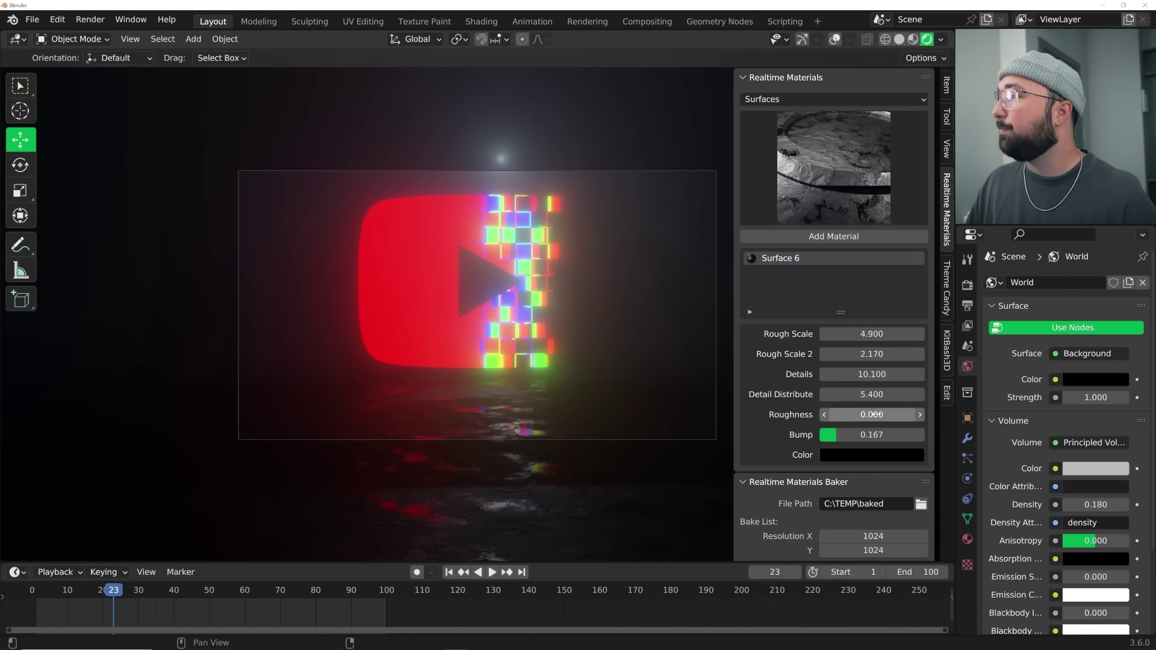
drag(874, 415, 877, 385)
mouse_move(871, 333)
mouse_down()
mouse_move(891, 334)
mouse_move(843, 333)
mouse_move(889, 346)
mouse_up()
scroll(566, 373, up, 5)
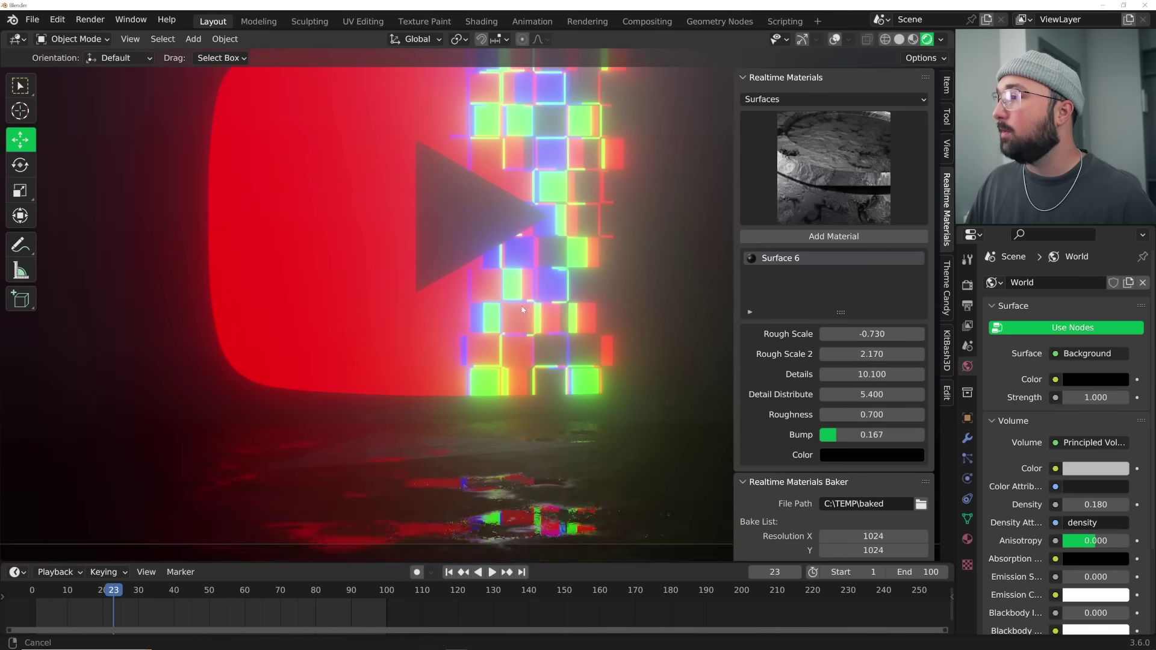
scroll(490, 449, down, 4)
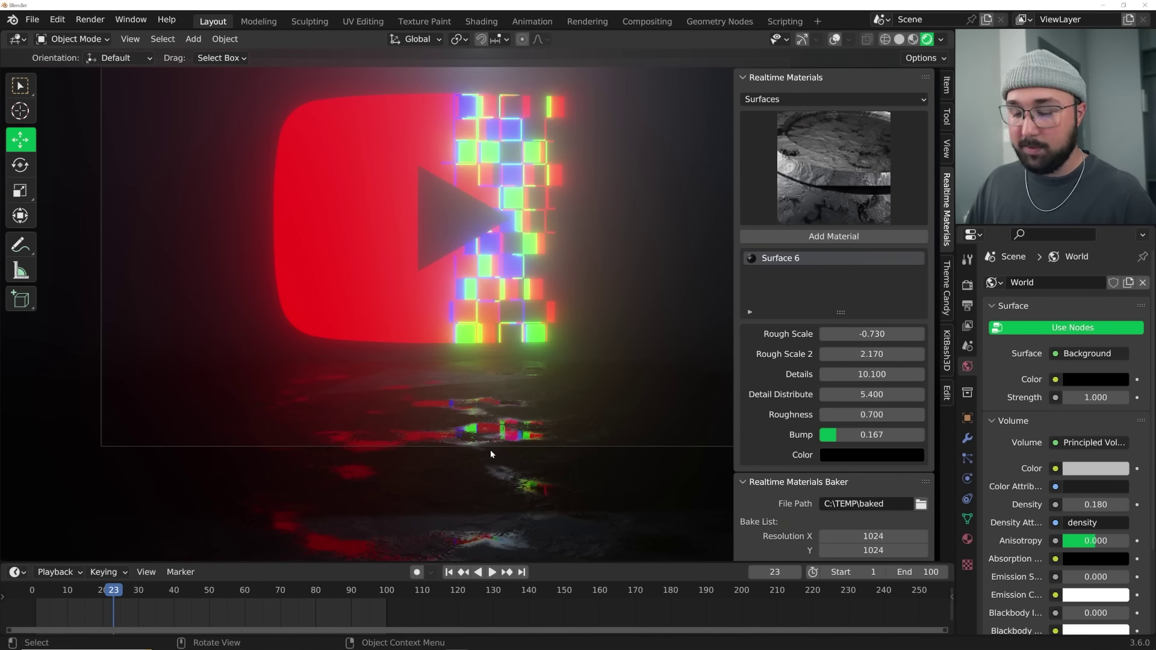
key(n)
- Replace the floor plane's material with a new Principled BSDF using Metallic 1 and Roughness about 0.217
click(967, 539)
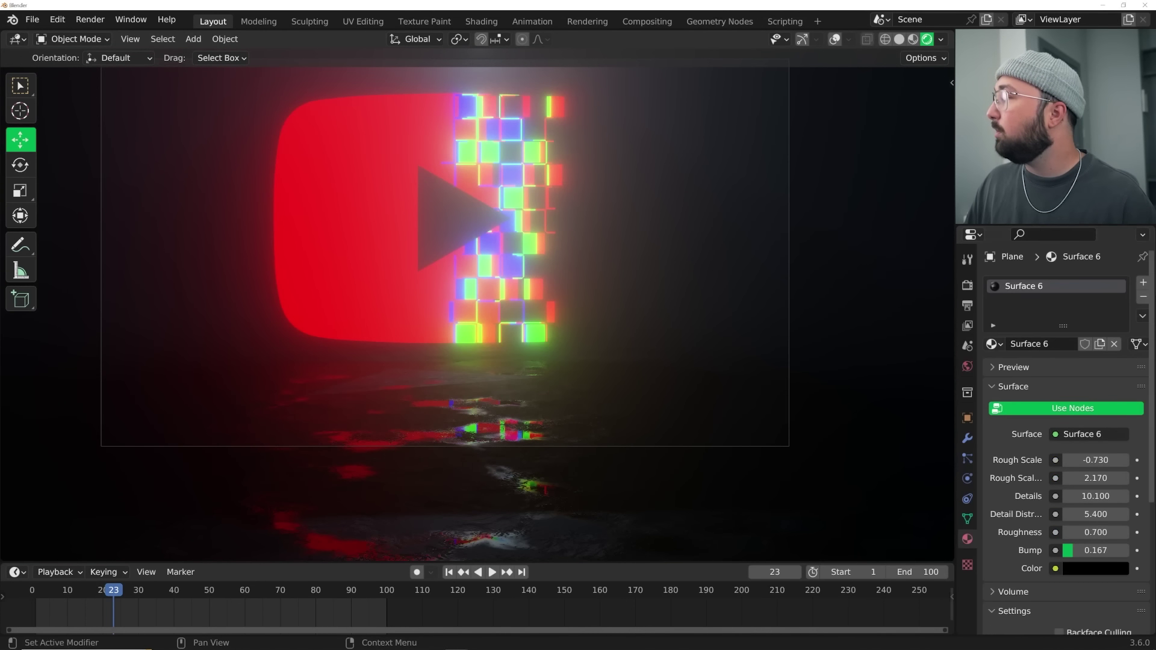
click(1146, 296)
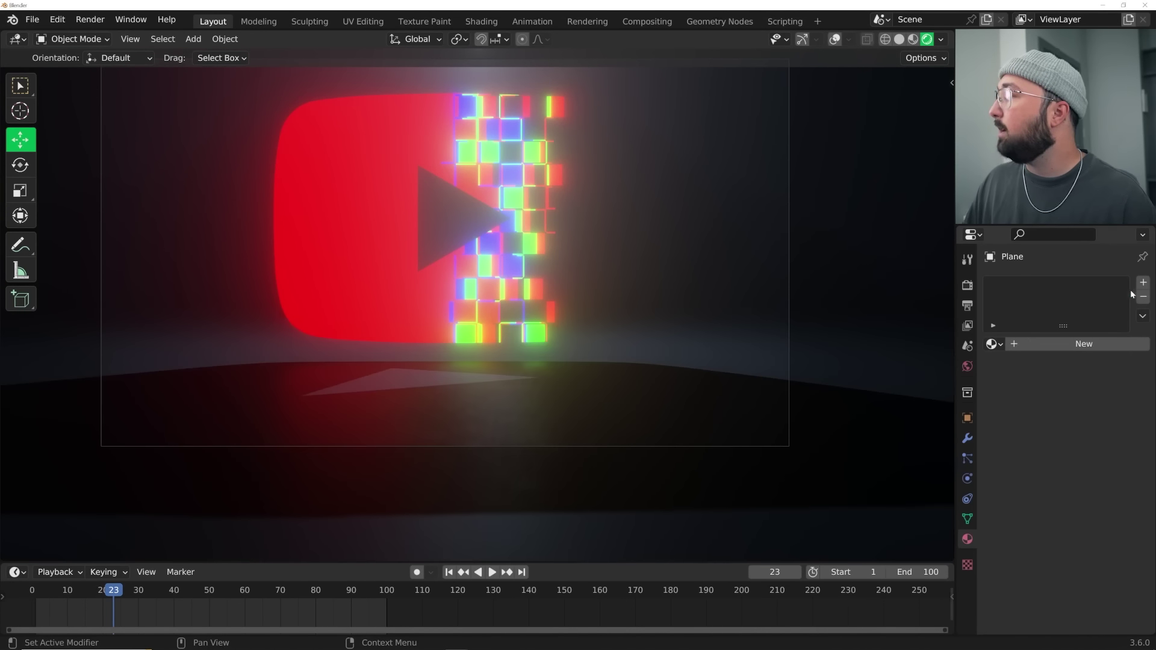
click(1078, 343)
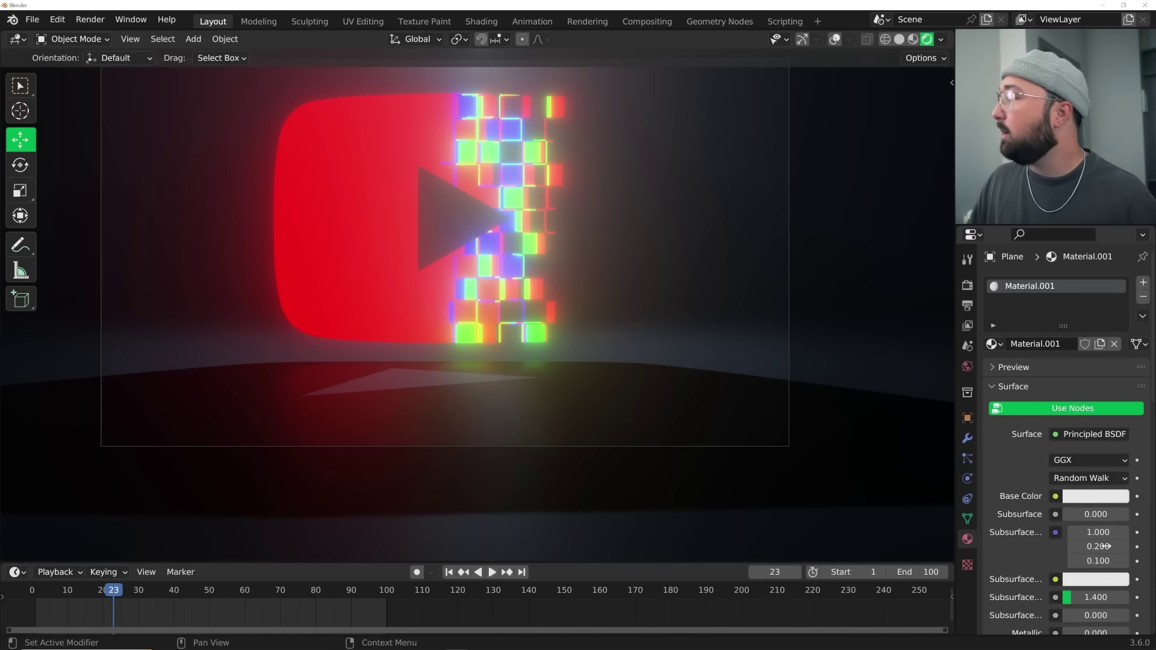
scroll(1099, 529, down, 3)
scroll(1098, 529, down, 2)
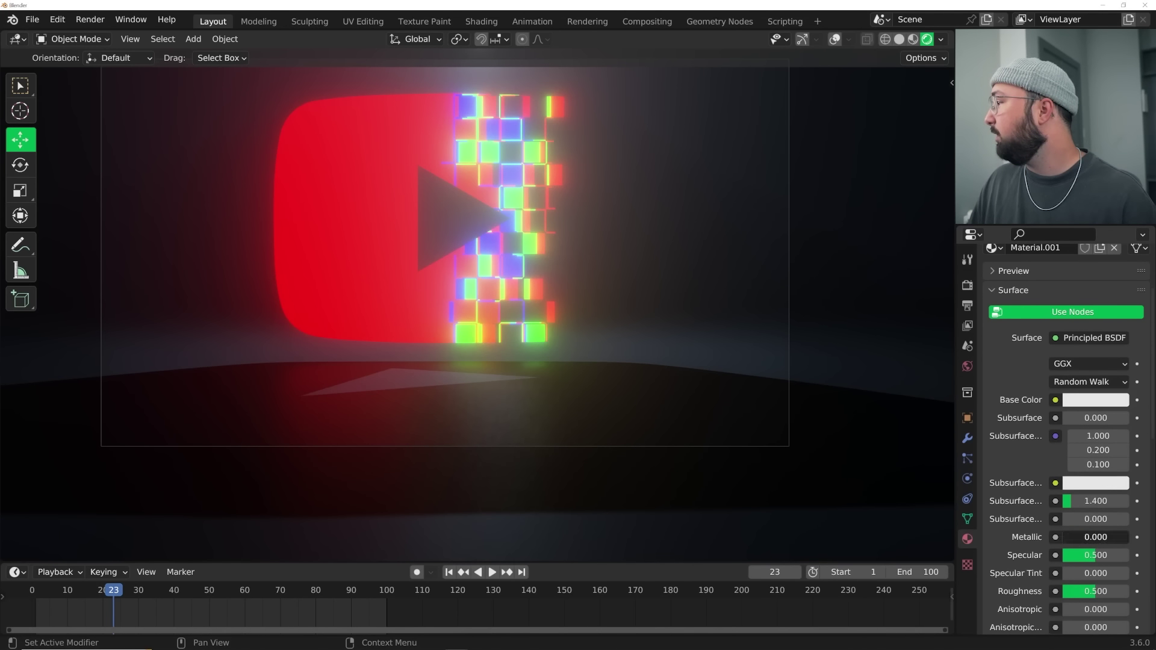
drag(1072, 537, 1129, 536)
mouse_move(1096, 591)
mouse_down()
mouse_move(1066, 591)
mouse_move(1078, 591)
mouse_up()
scroll(628, 170, down, 2)
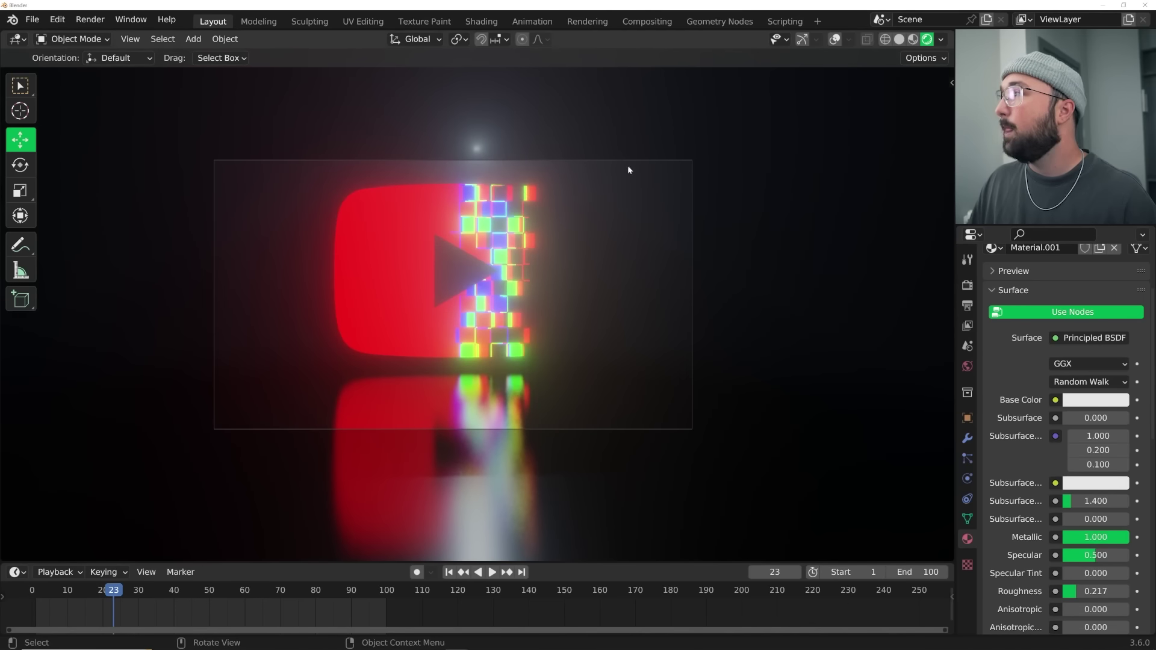
- Move the point light about 0.79 m higher and raise its power
click(1012, 121)
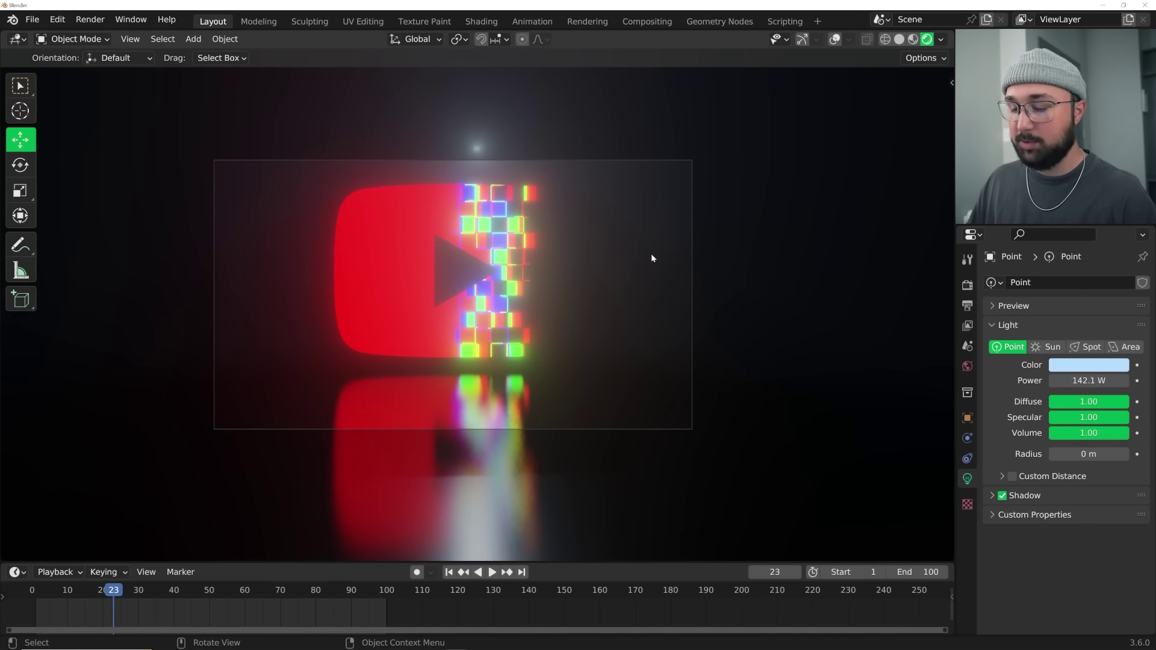
key(g)
click(653, 203)
drag(1088, 380, 1044, 360)
- Set the Color Management look to High Contrast in the render settings
click(966, 285)
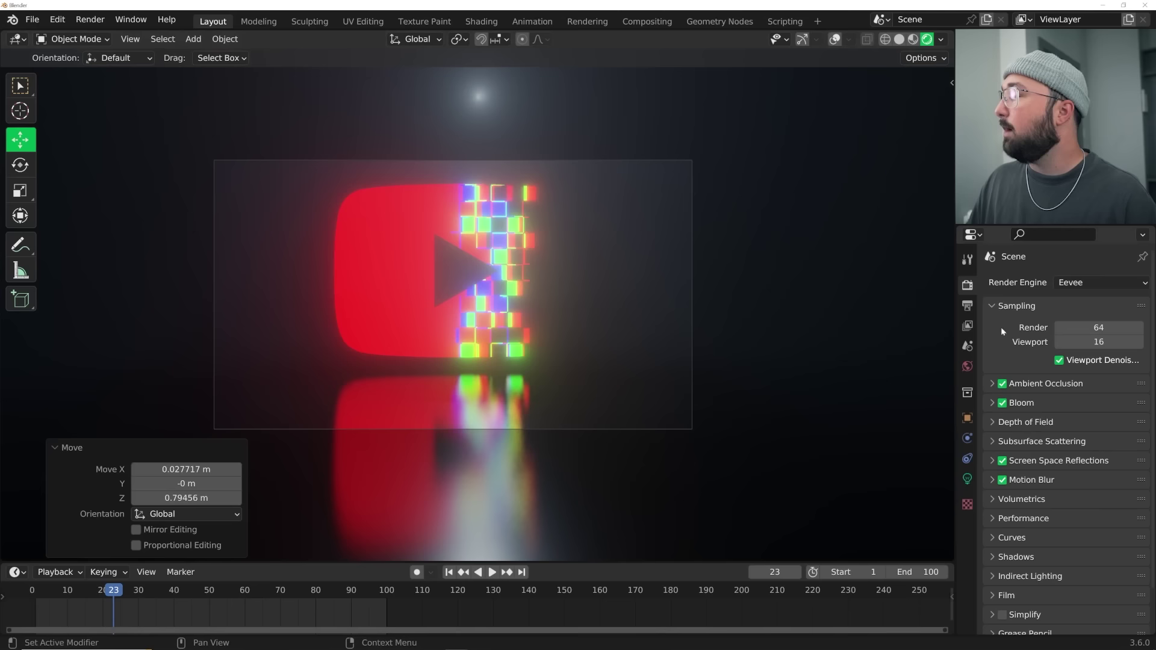
scroll(1064, 475, down, 2)
click(1052, 624)
scroll(1060, 598, down, 5)
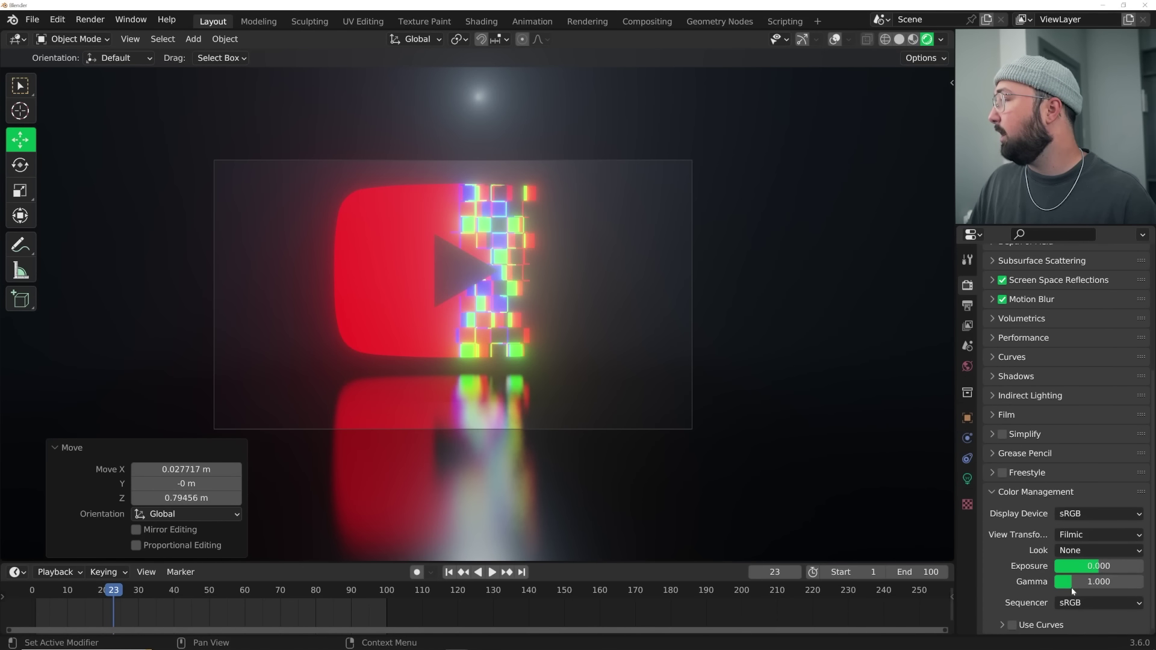
click(1088, 550)
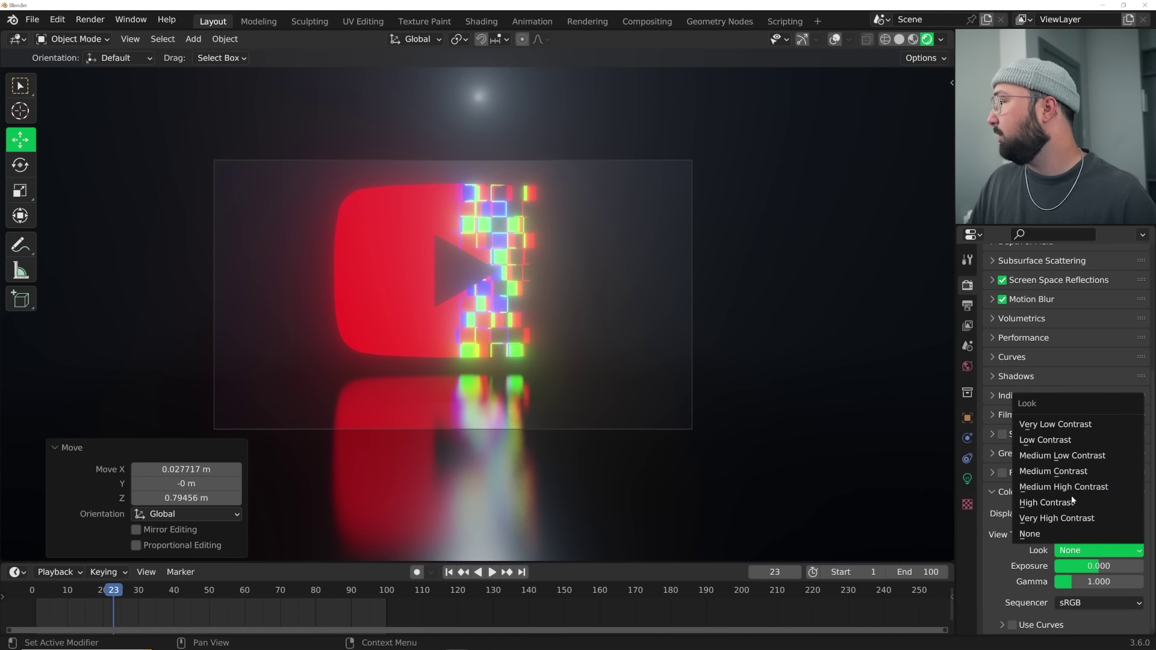
click(1054, 470)
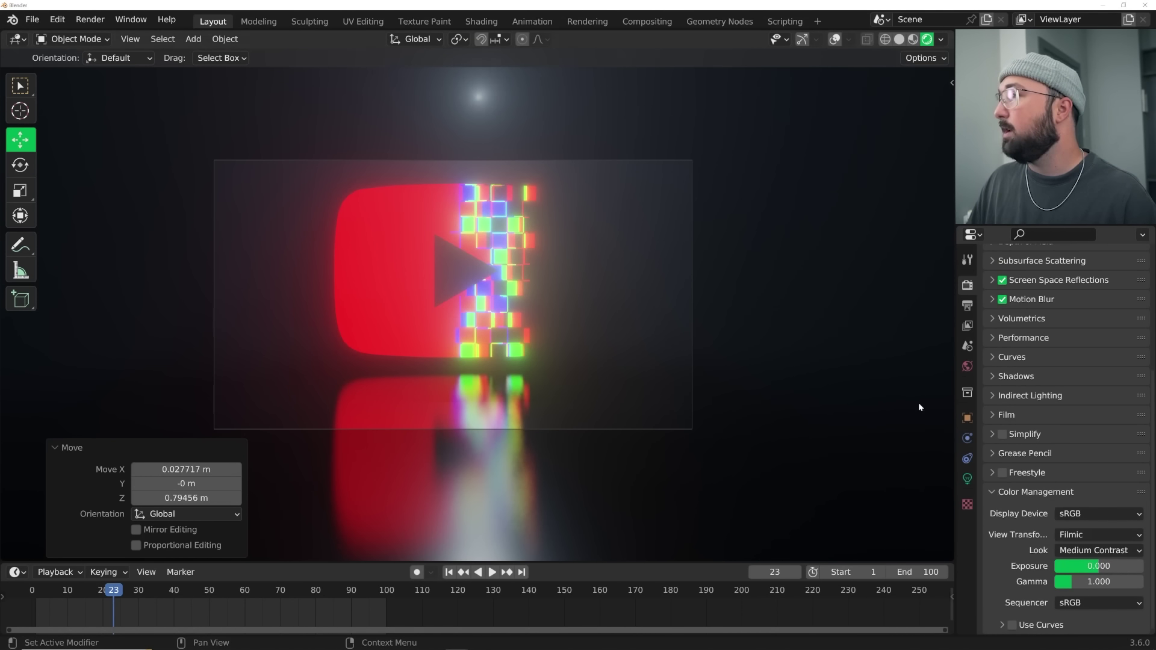
click(1099, 550)
click(1077, 501)
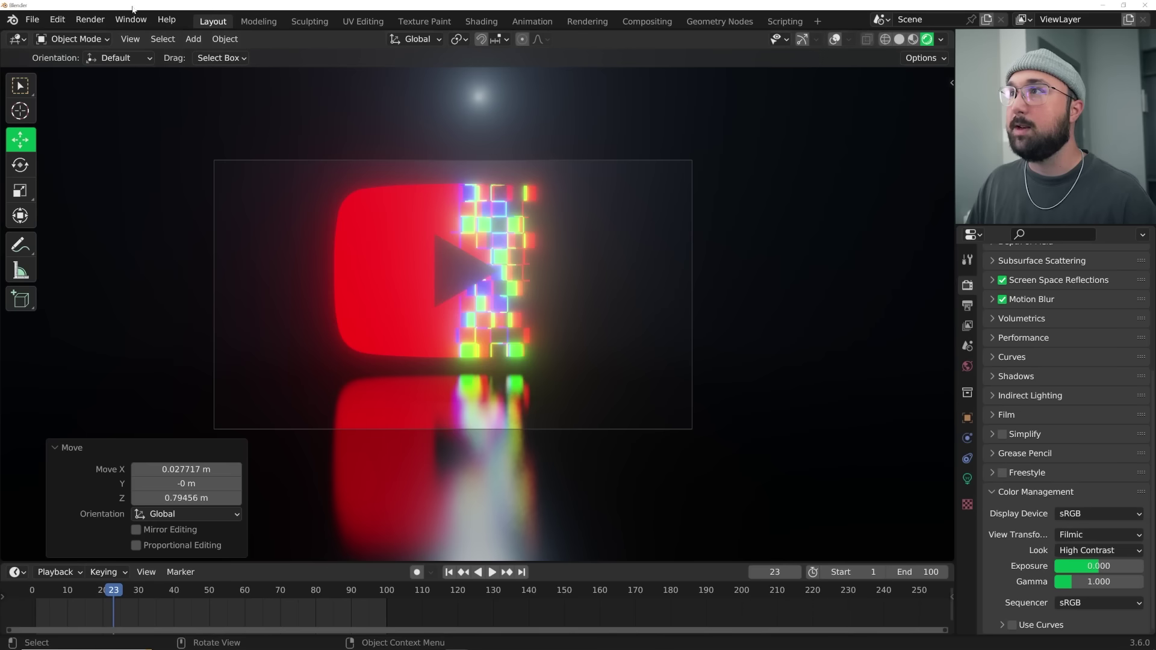
- Render a still image of frame 23 to check the look, and open the Compositing workspace
click(90, 20)
click(123, 34)
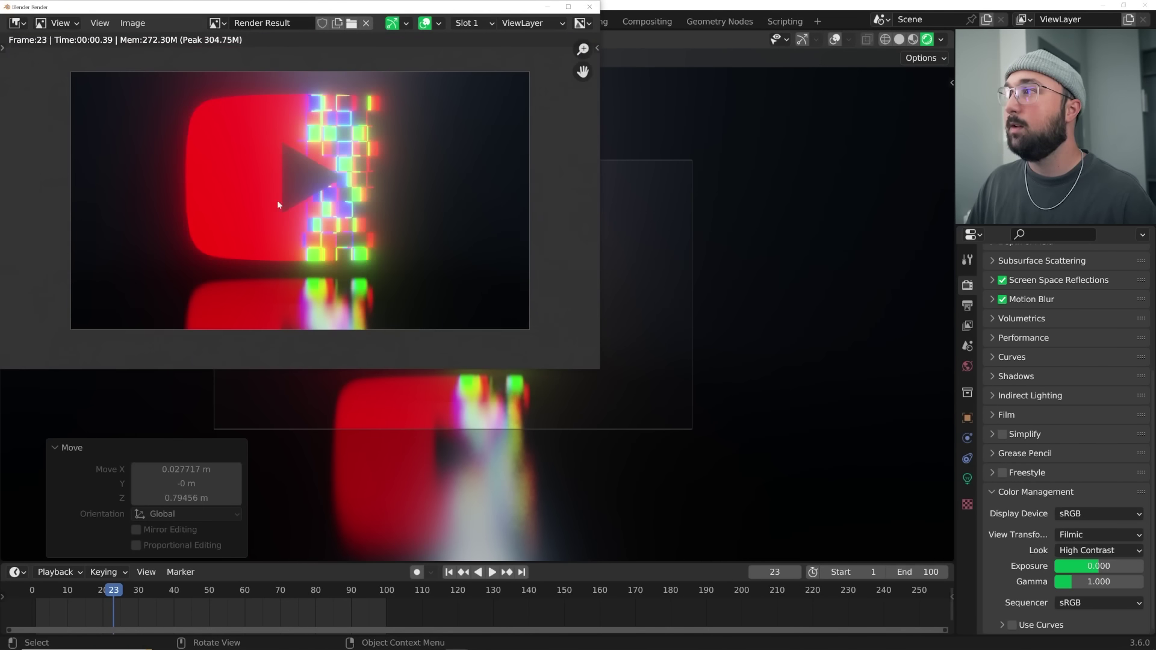
key(Escape)
click(650, 20)
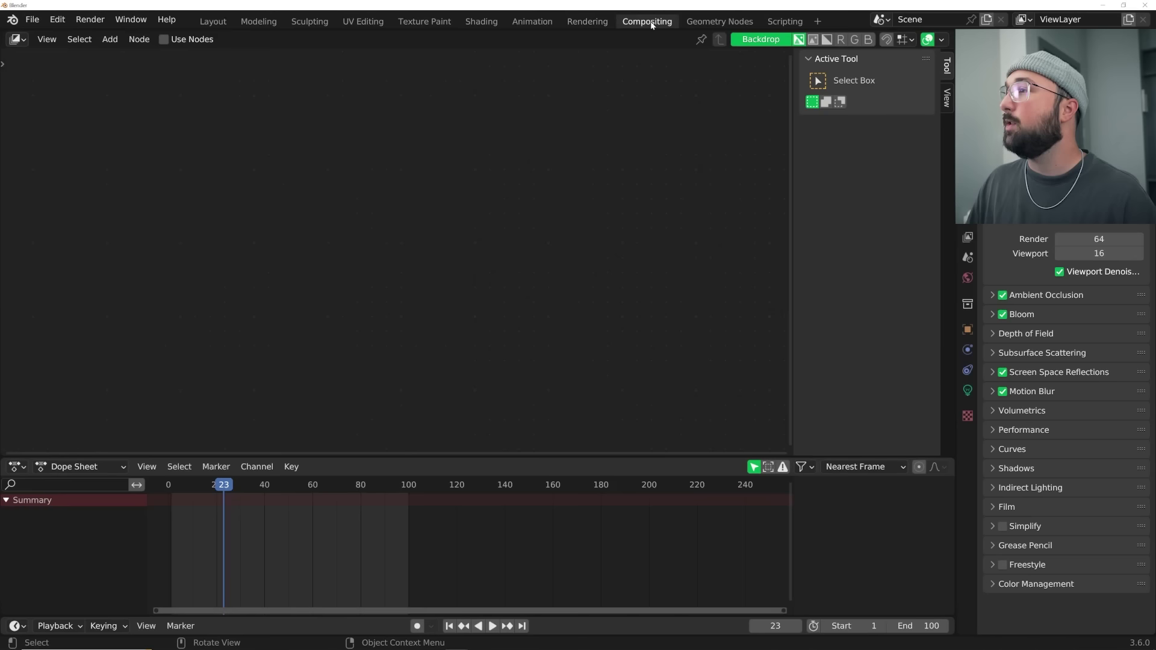
- Enable compositing nodes, add a Viewer node, and connect the Render Layers image output to it
click(163, 39)
key(shift+a)
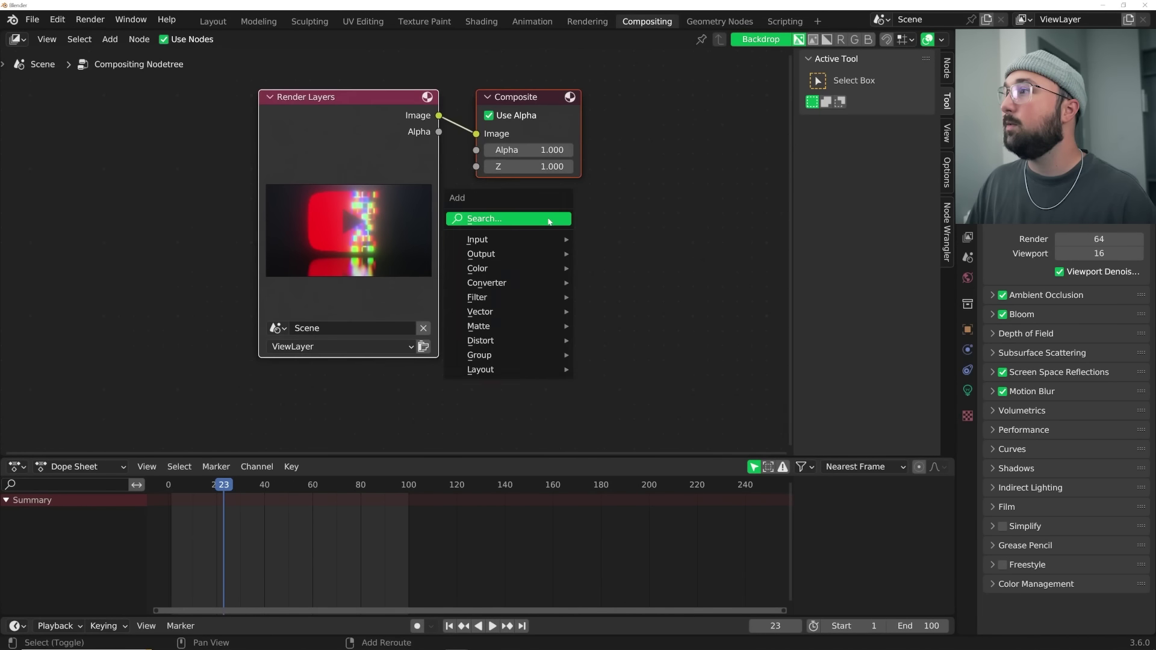
text(vie)
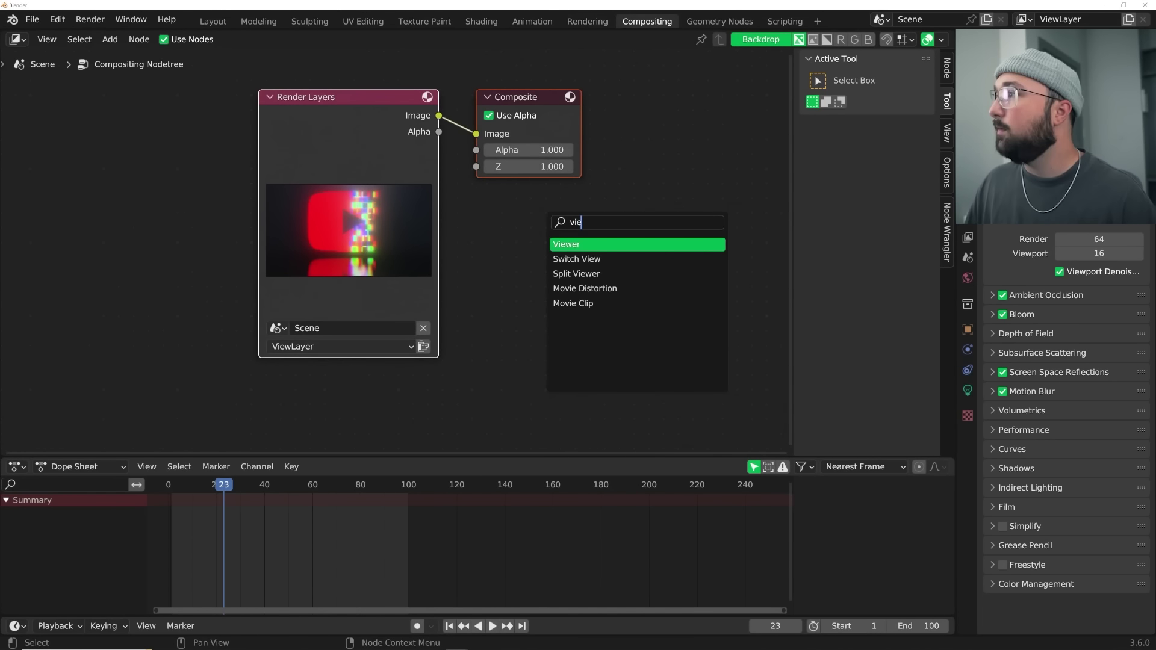
key(Return)
click(483, 191)
drag(350, 120, 80, 142)
drag(171, 137, 484, 235)
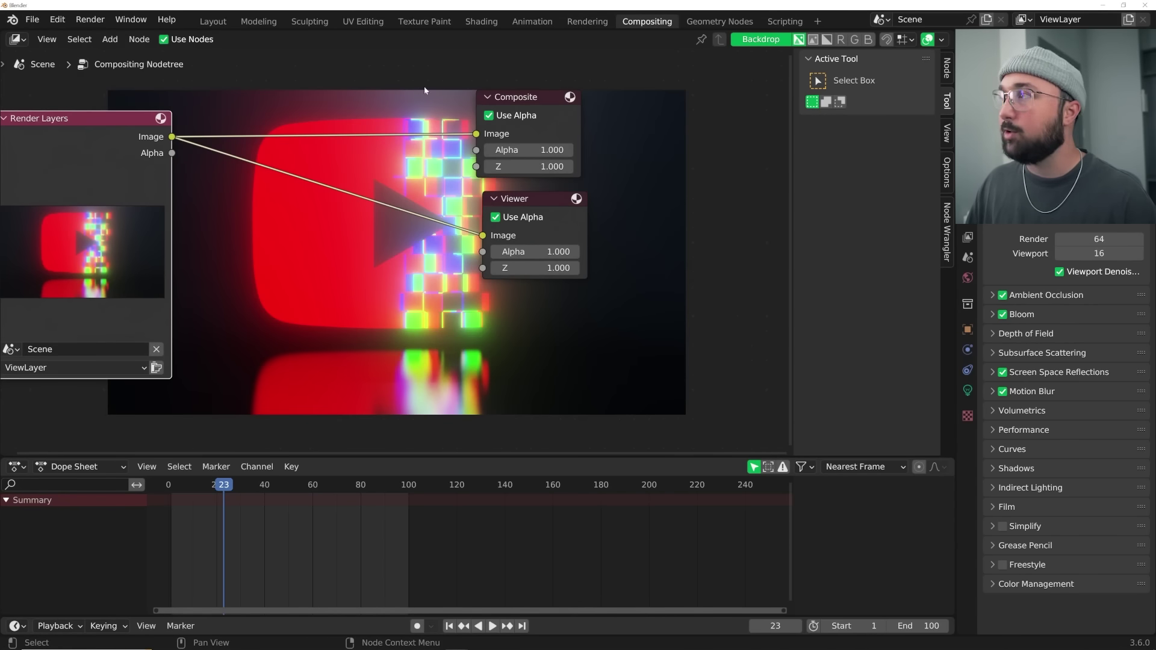
- Merge the Composite and Viewer image links into one reroute point and move the Render Layers node away to make room
shift+right_drag(424, 91, 424, 241)
middle_drag(47, 155, 306, 187)
drag(306, 186, 35, 205)
- Insert a Glare node on the link between Render Layers and the reroute point
key(shift+a)
click(407, 107)
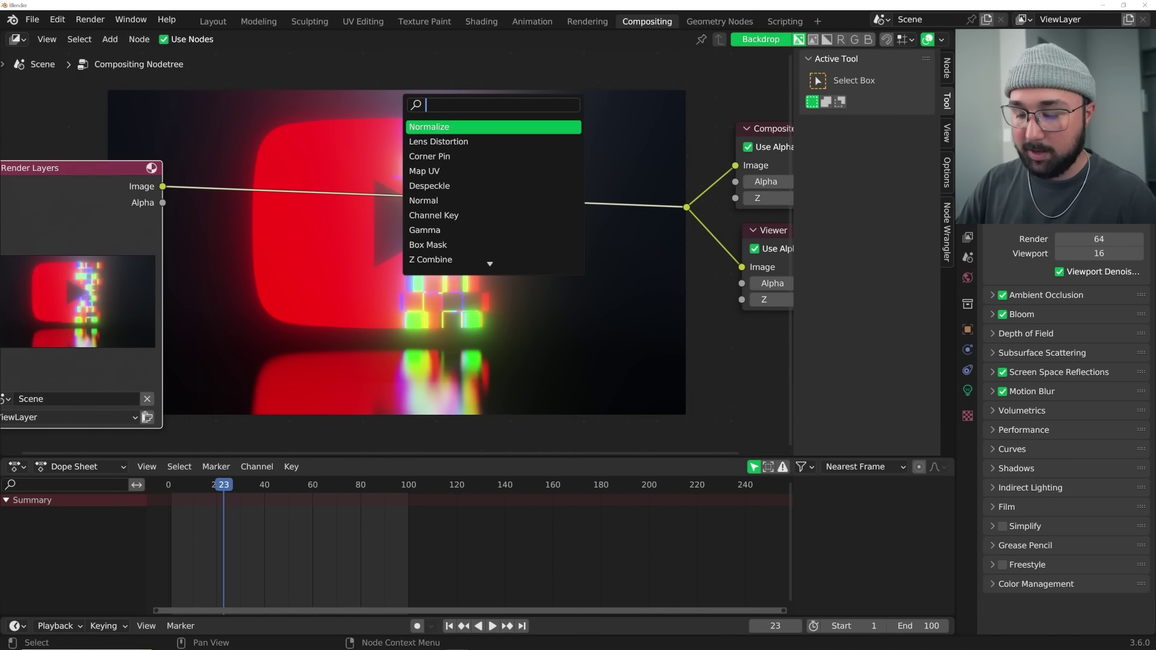
text(gl)
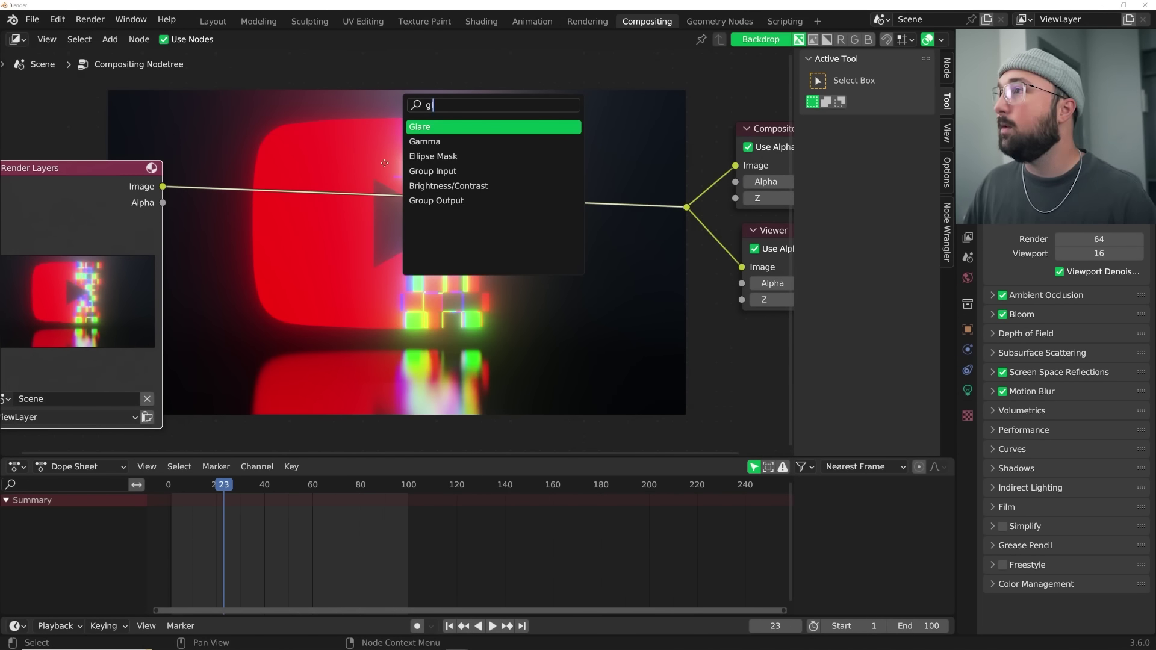
key(Return)
click(273, 192)
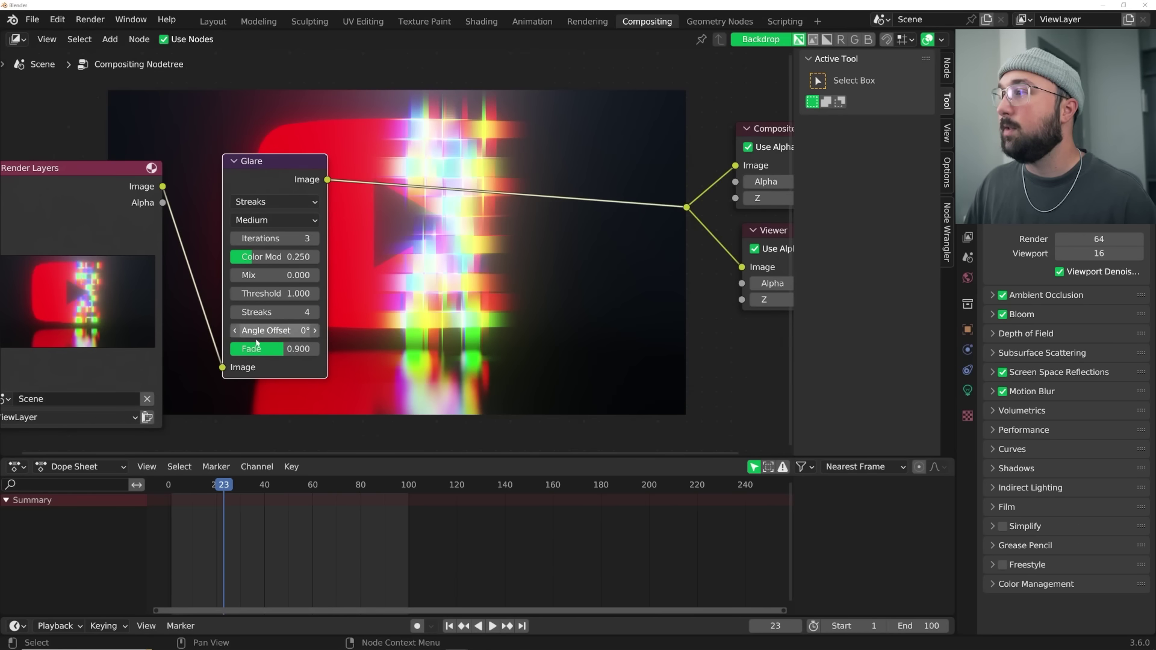
- Set the Glare node to 2 streaks, 5 iterations, fade about 0.94, color modulation about 0.944 and mix -0.6
click(239, 313)
click(239, 313)
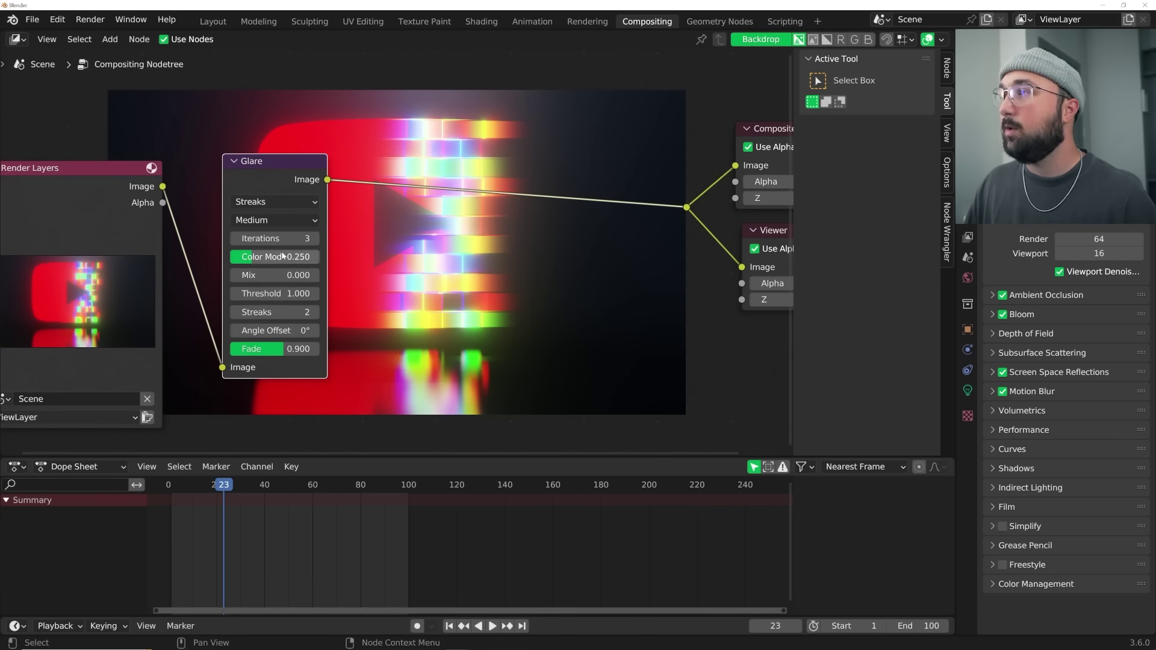
click(313, 238)
click(313, 239)
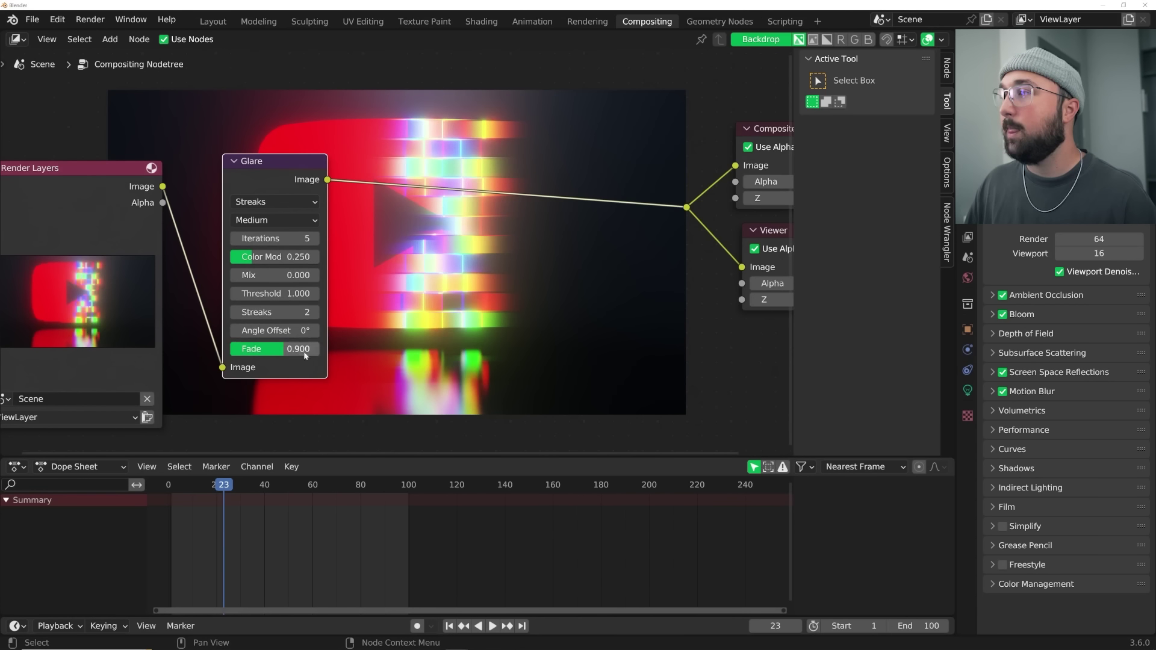
drag(306, 355, 309, 351)
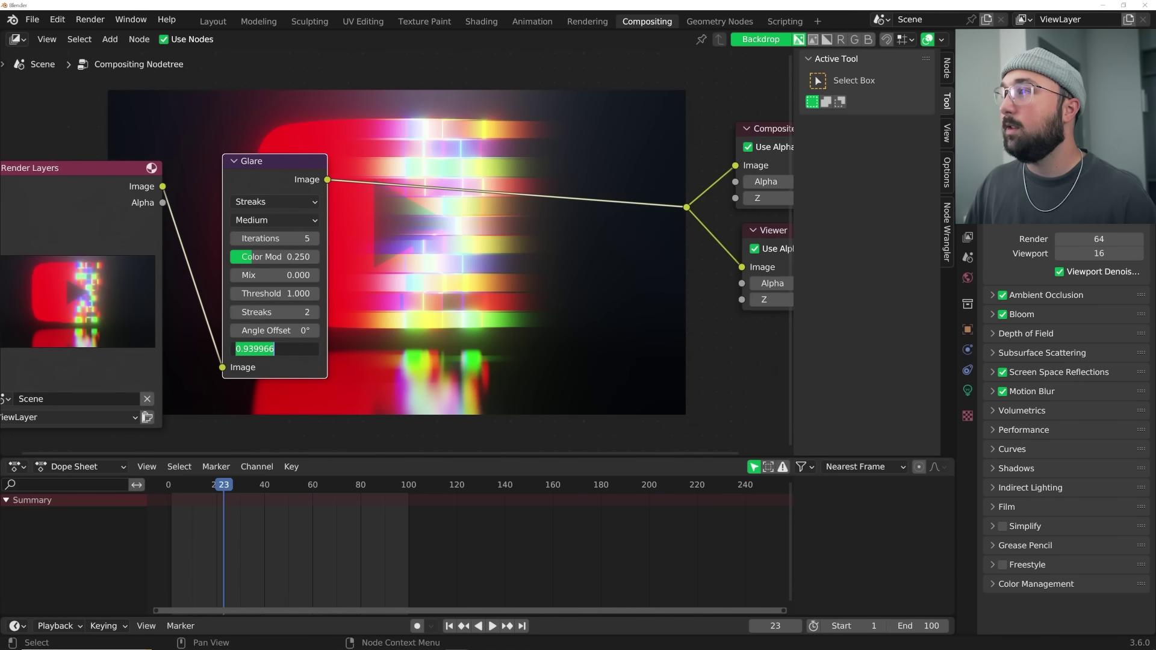
click(254, 258)
mouse_move(254, 257)
mouse_down()
mouse_move(315, 258)
mouse_move(256, 276)
mouse_up()
key(Return)
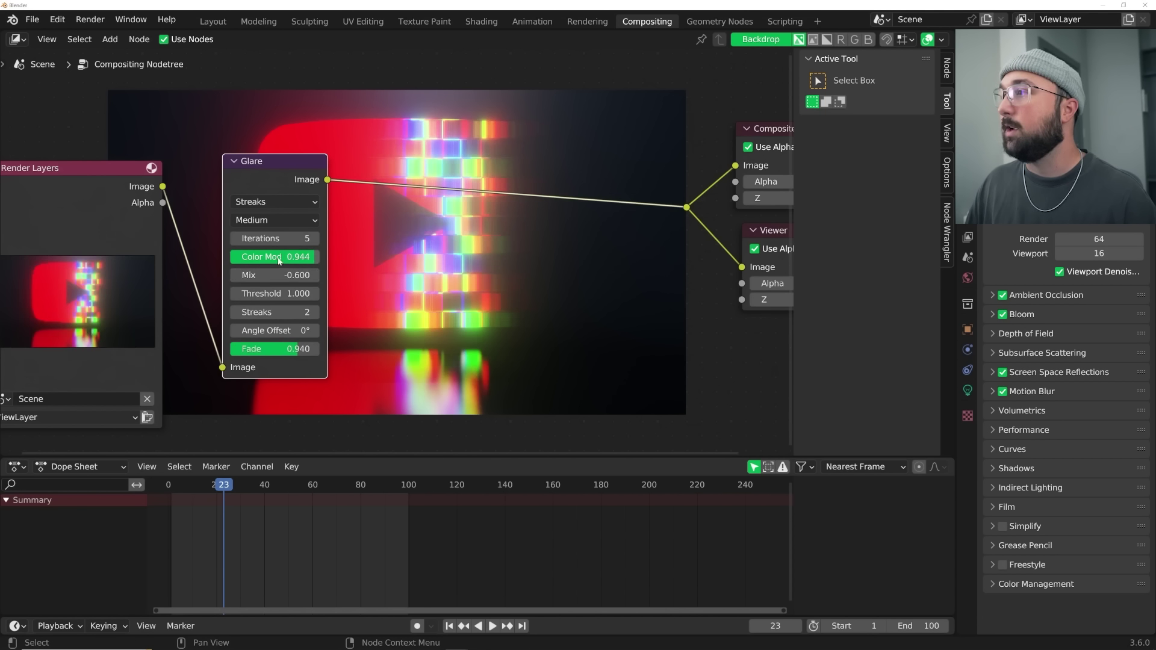
- Insert a Lens Distortion node on the link between the Glare node and the reroute point
middle_drag(449, 228, 451, 307)
key(shift+a)
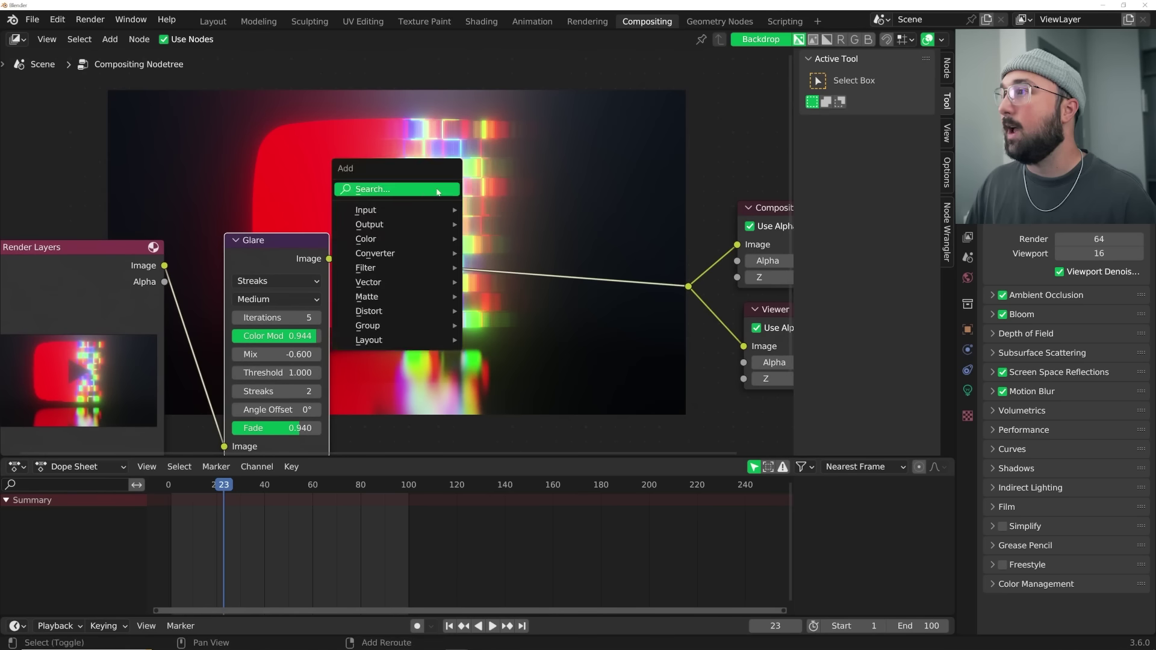
text(lens)
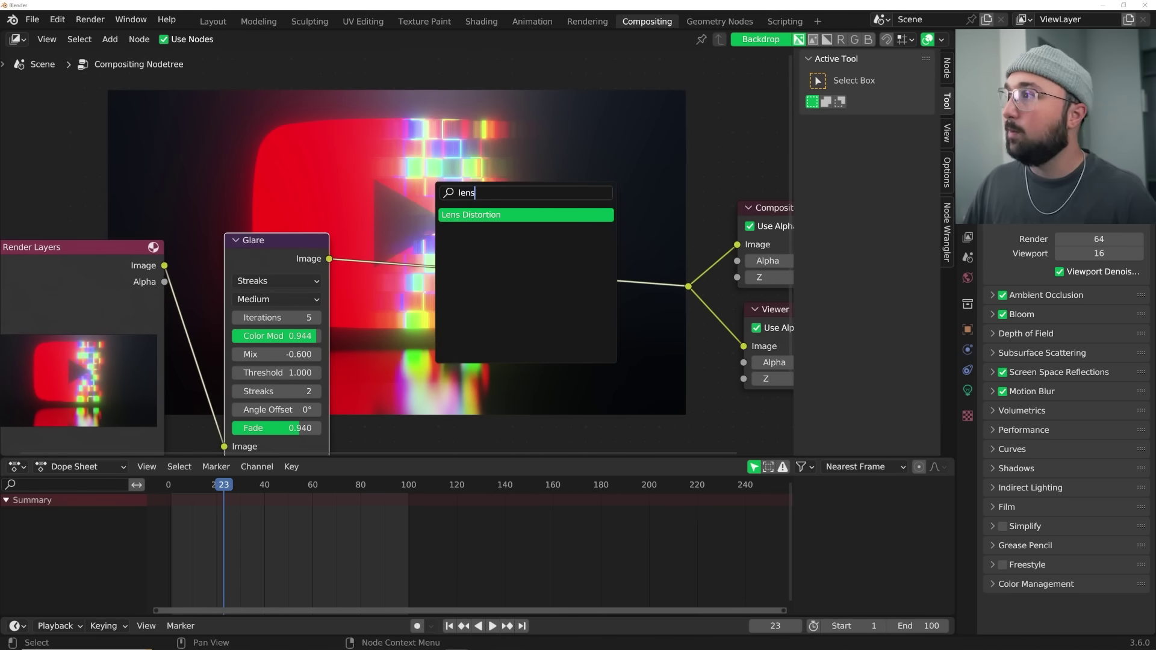
key(Return)
click(593, 290)
- Set the Lens Distortion node's dispersion to 0.1 and enable Jitter
scroll(593, 290, up, 5)
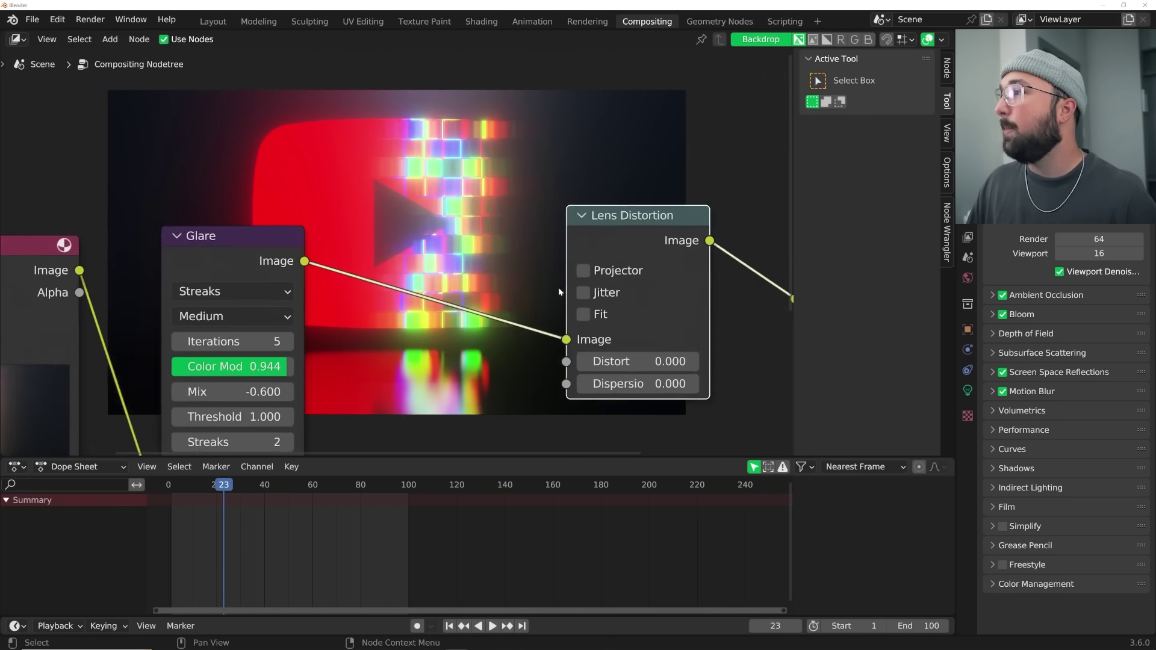
middle_drag(591, 282, 541, 269)
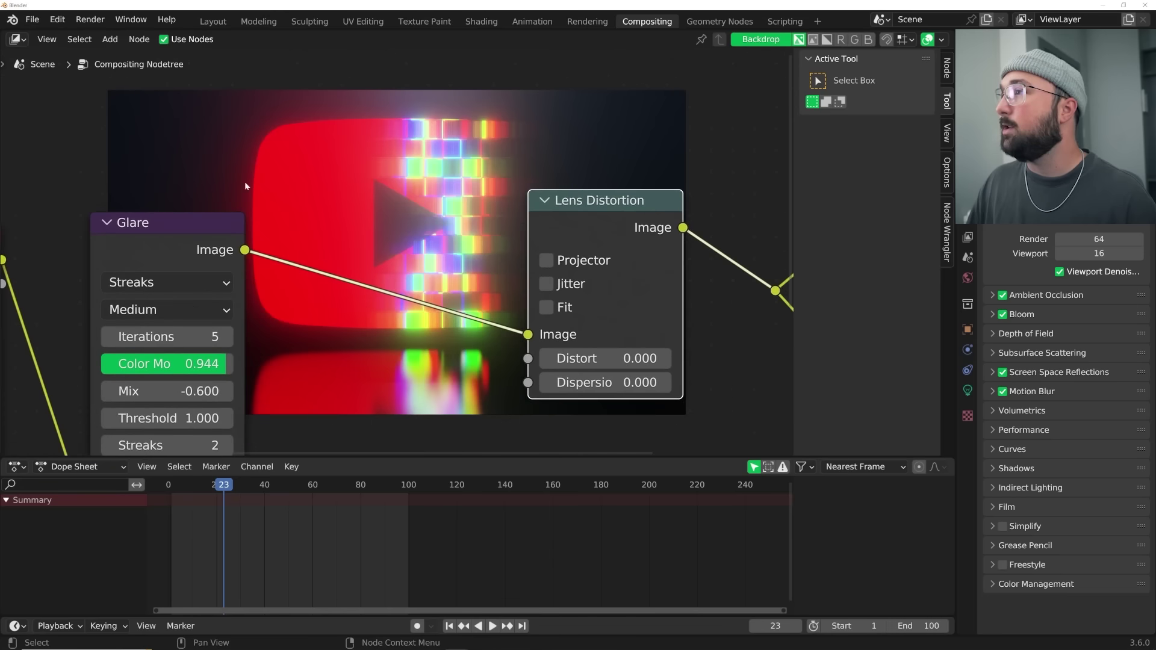
click(666, 383)
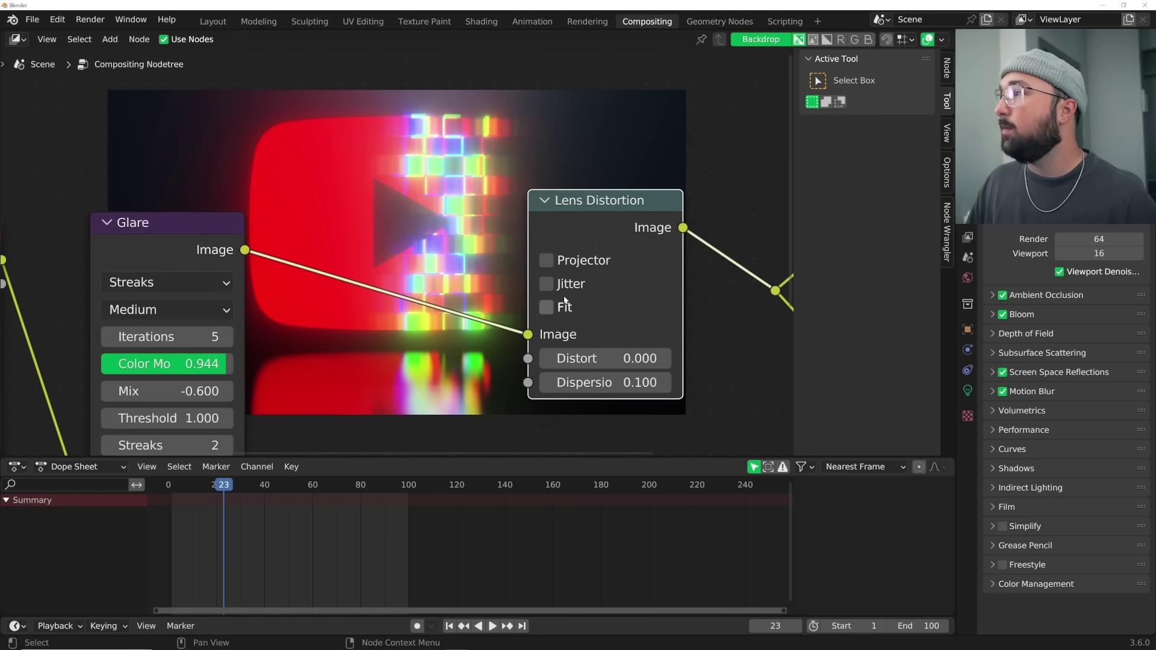
click(546, 284)
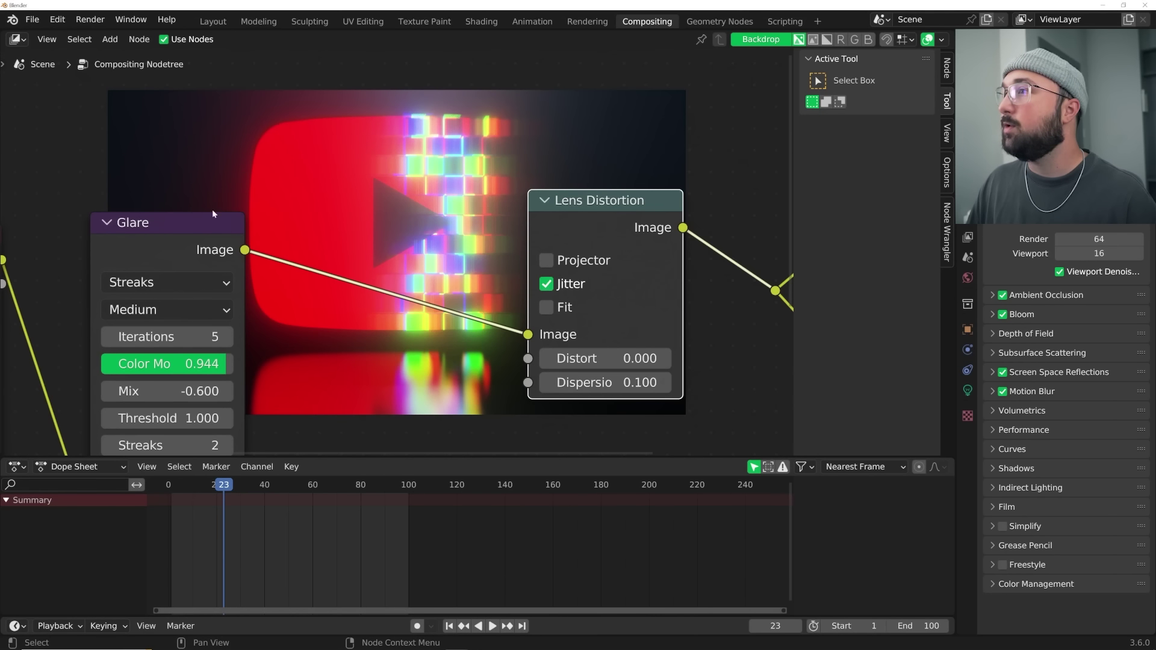
- Compare the image with Jitter off and on at backdrop zoom 1.87, and return the backdrop zoom to 1
drag(212, 215, 181, 317)
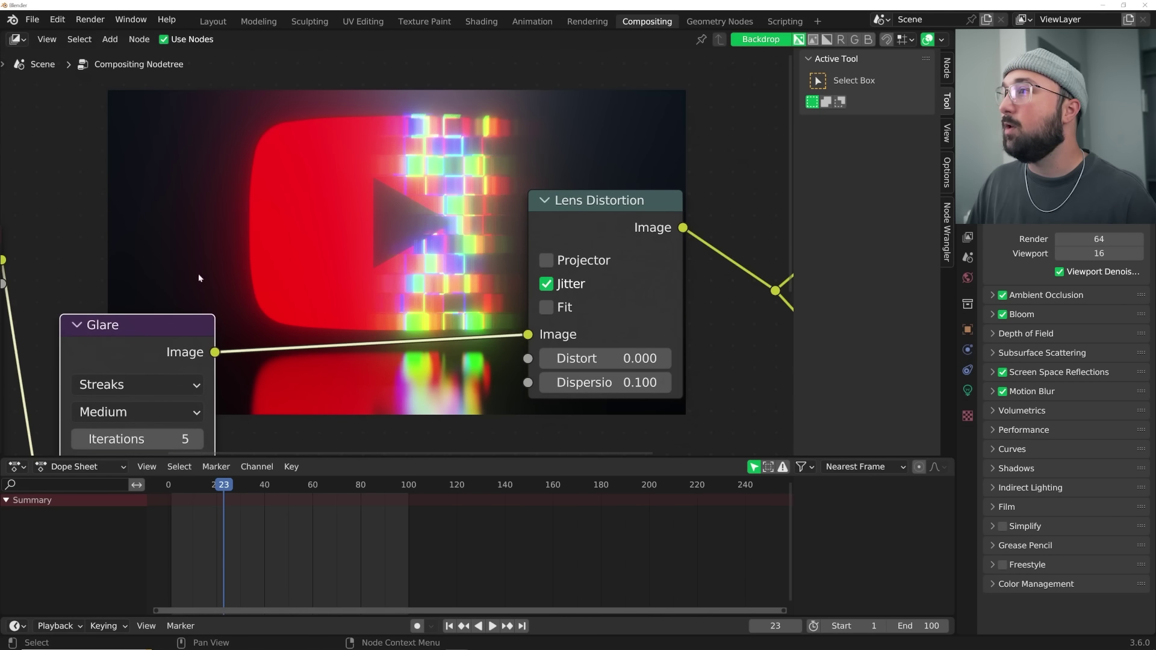
click(946, 133)
drag(892, 96, 939, 97)
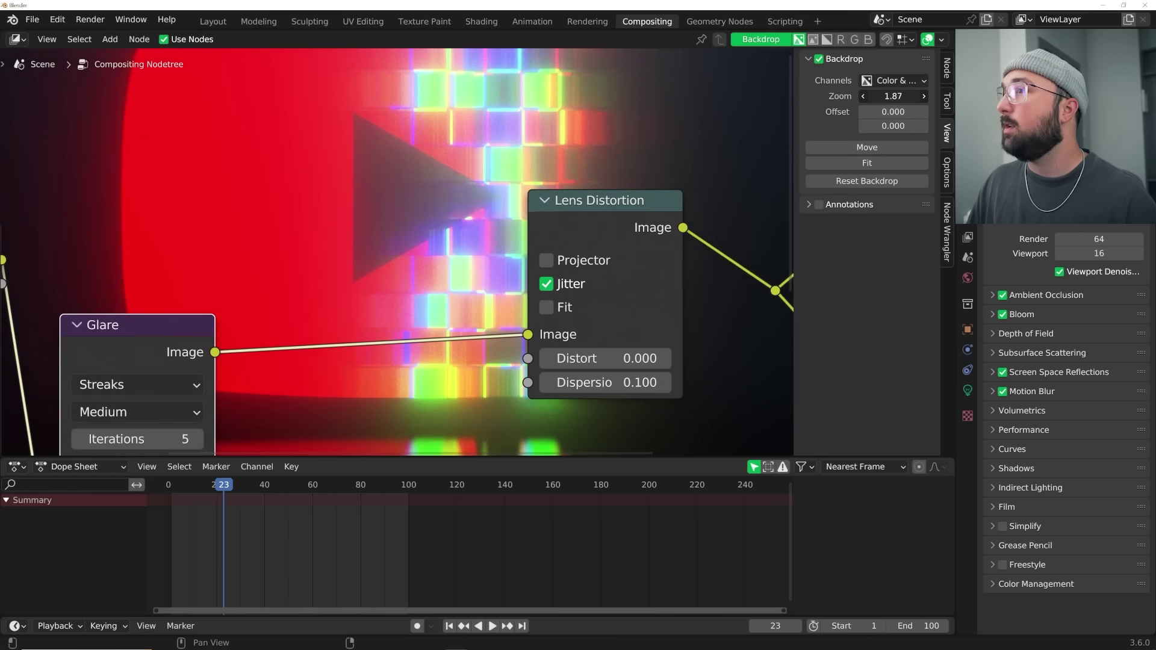
click(549, 288)
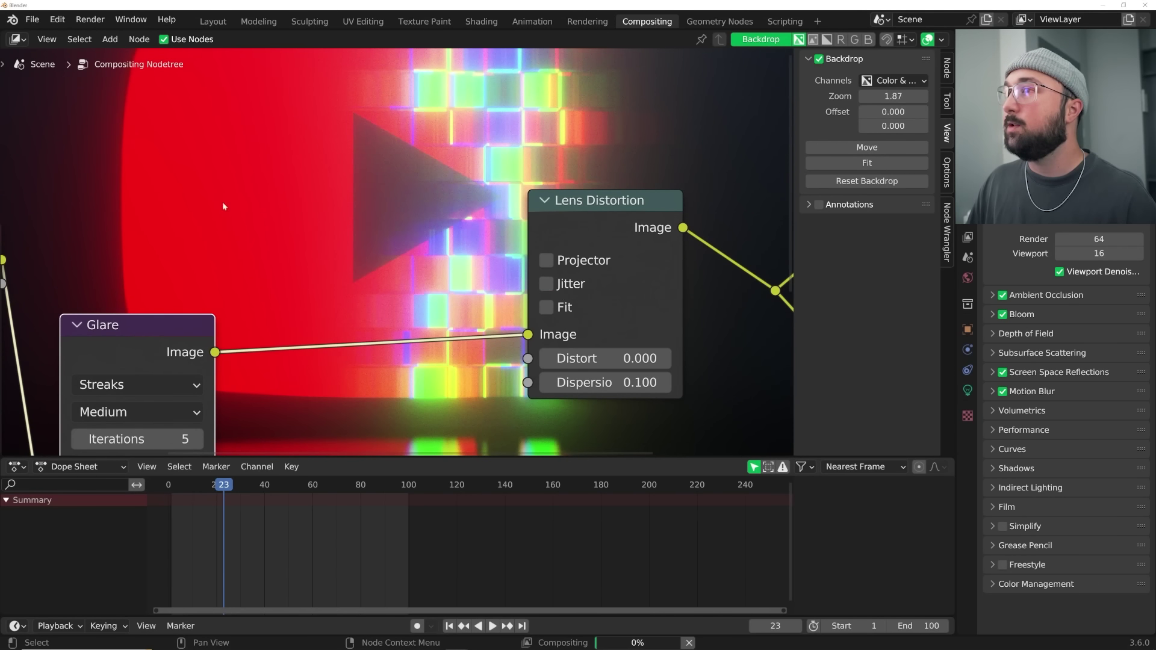
click(545, 285)
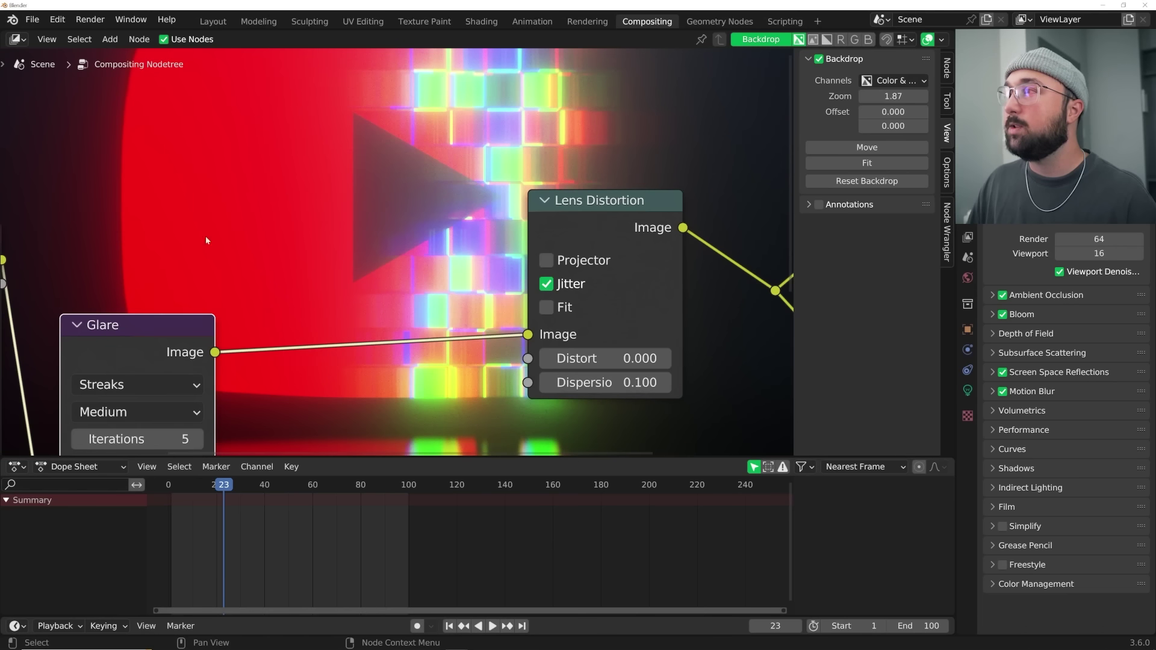
click(893, 96)
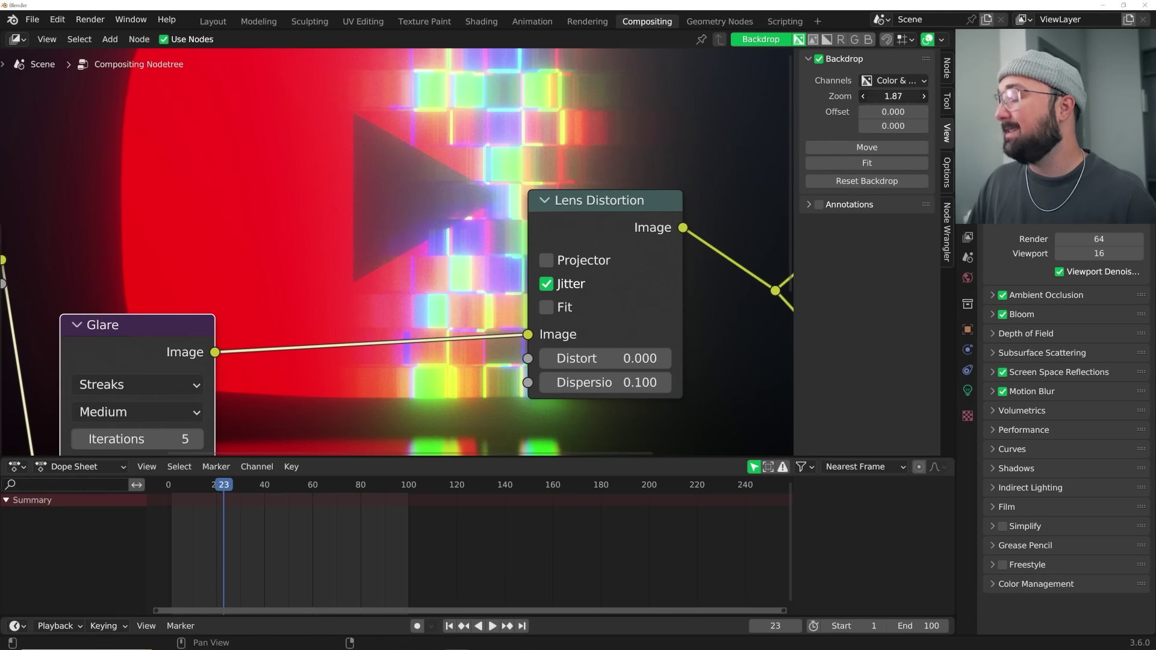
text(1)
key(Return)
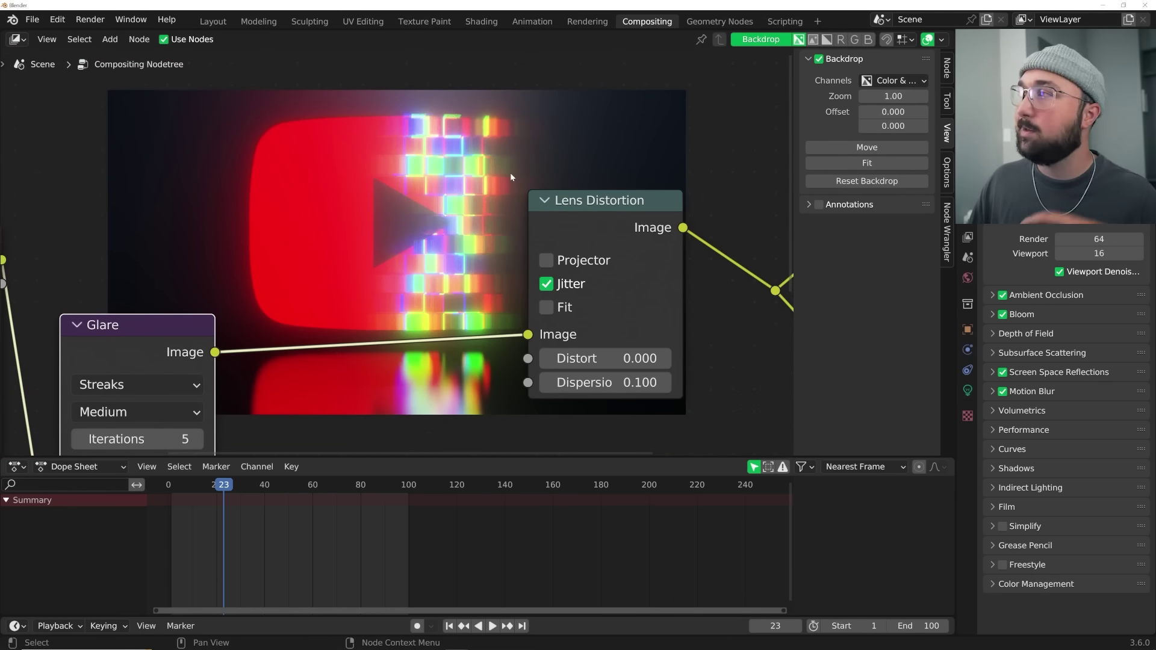
middle_drag(382, 230, 396, 266)
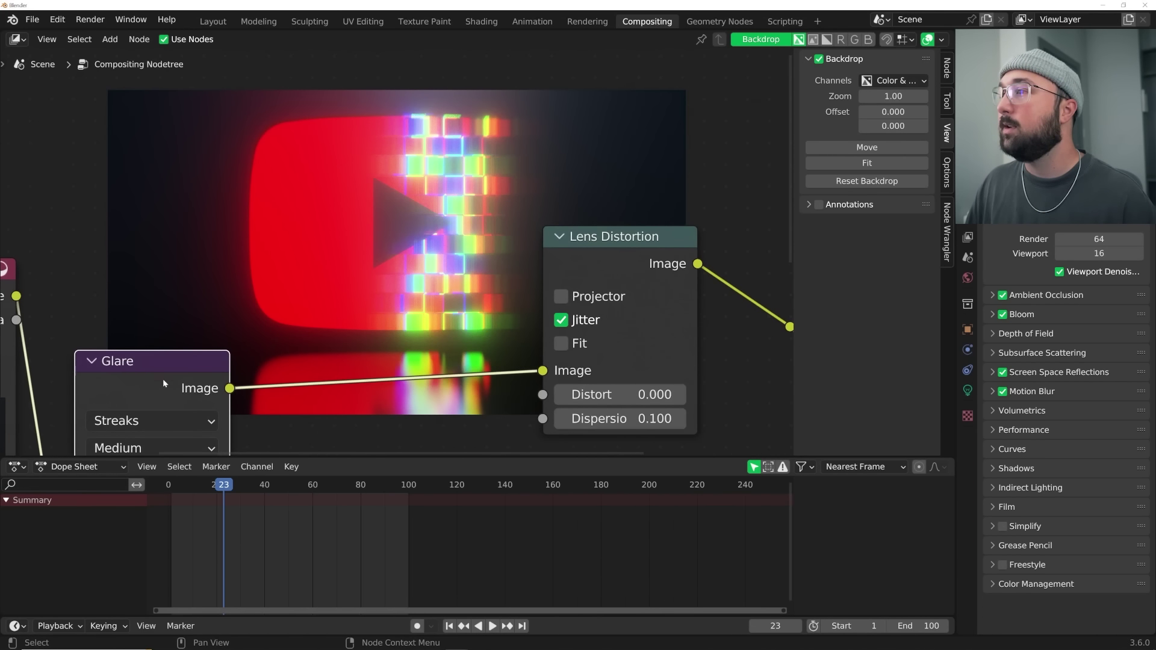
drag(163, 378, 174, 145)
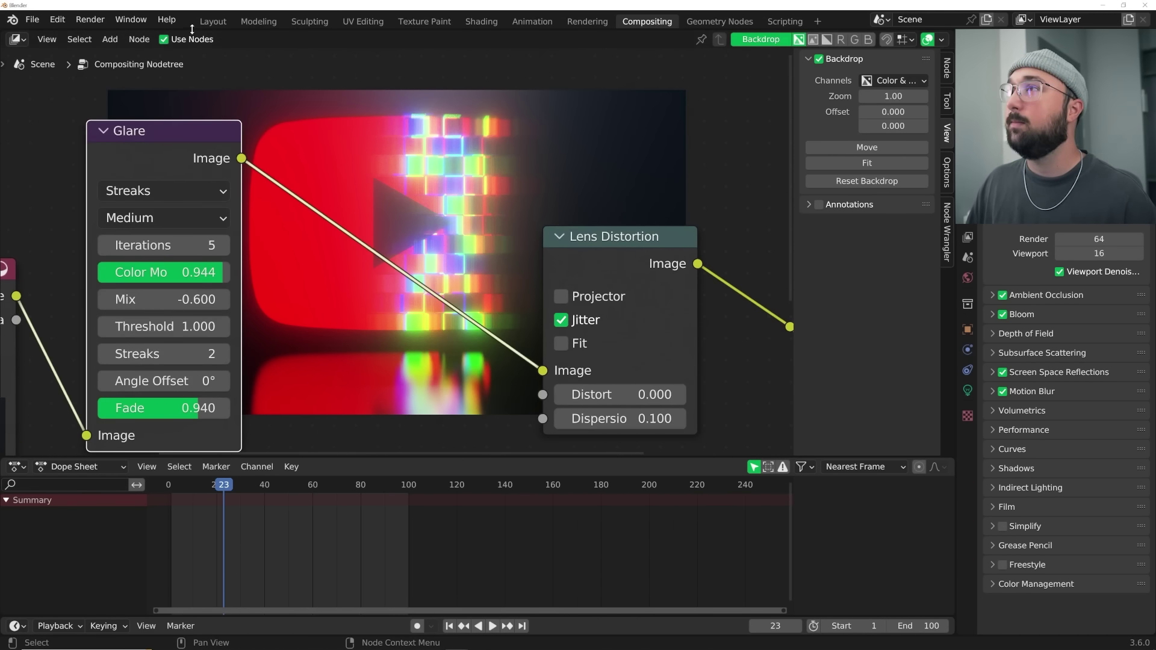
- Return to the Layout workspace and set the output file format to FFmpeg Video
click(213, 22)
scroll(632, 312, up, 2)
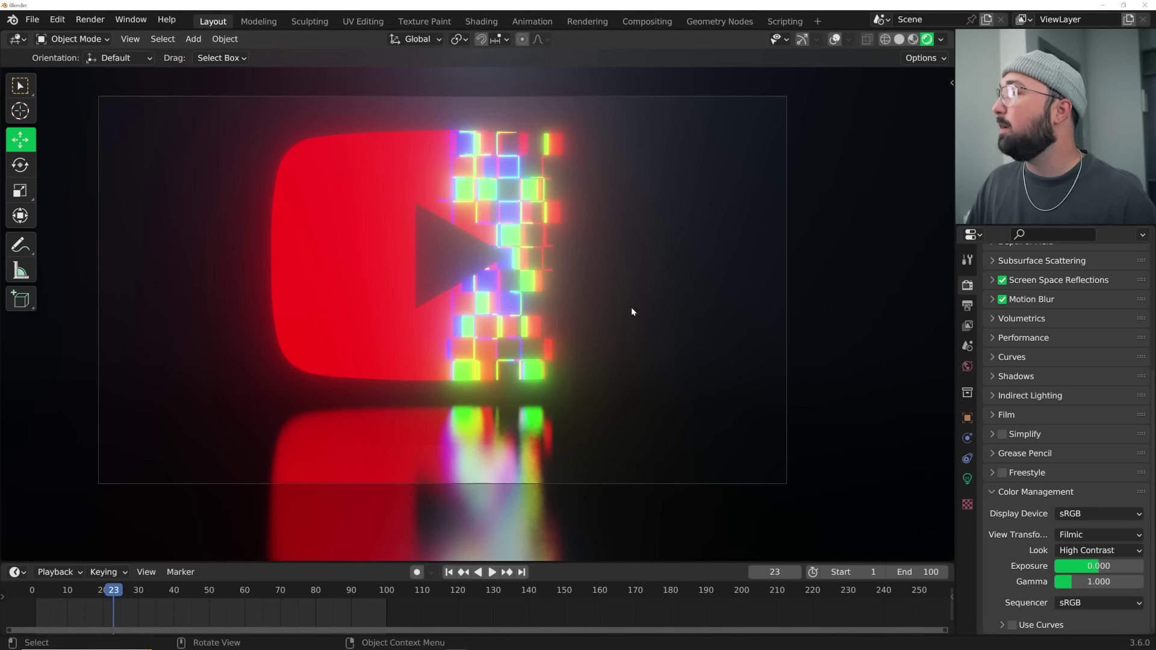
scroll(1023, 325, up, 3)
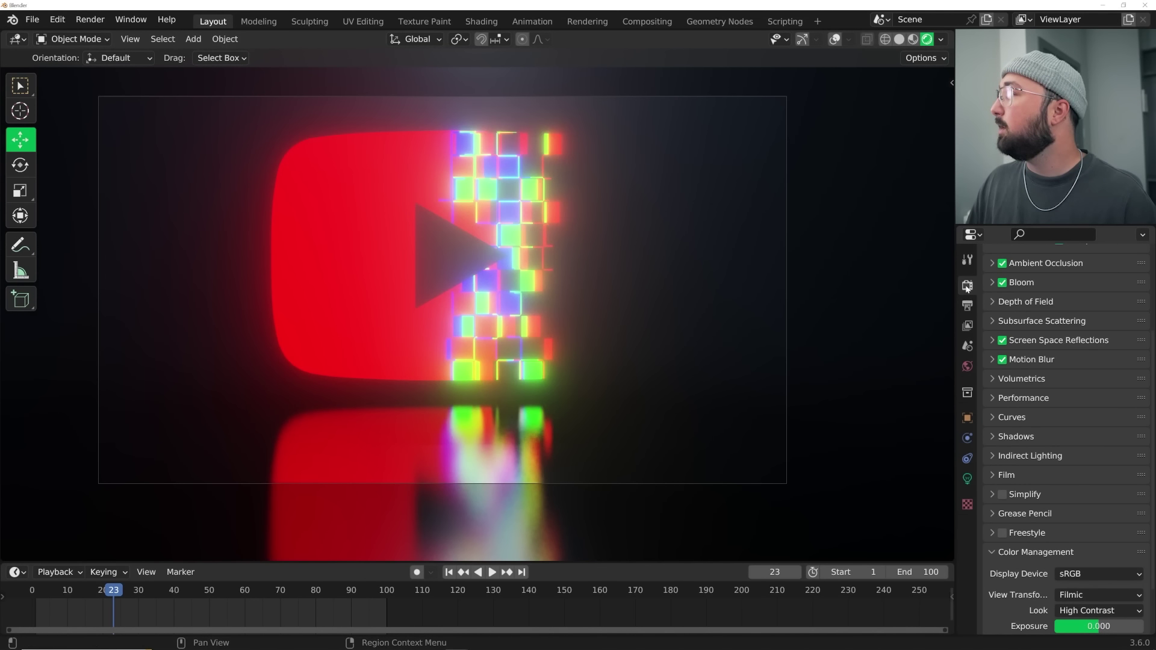
click(966, 306)
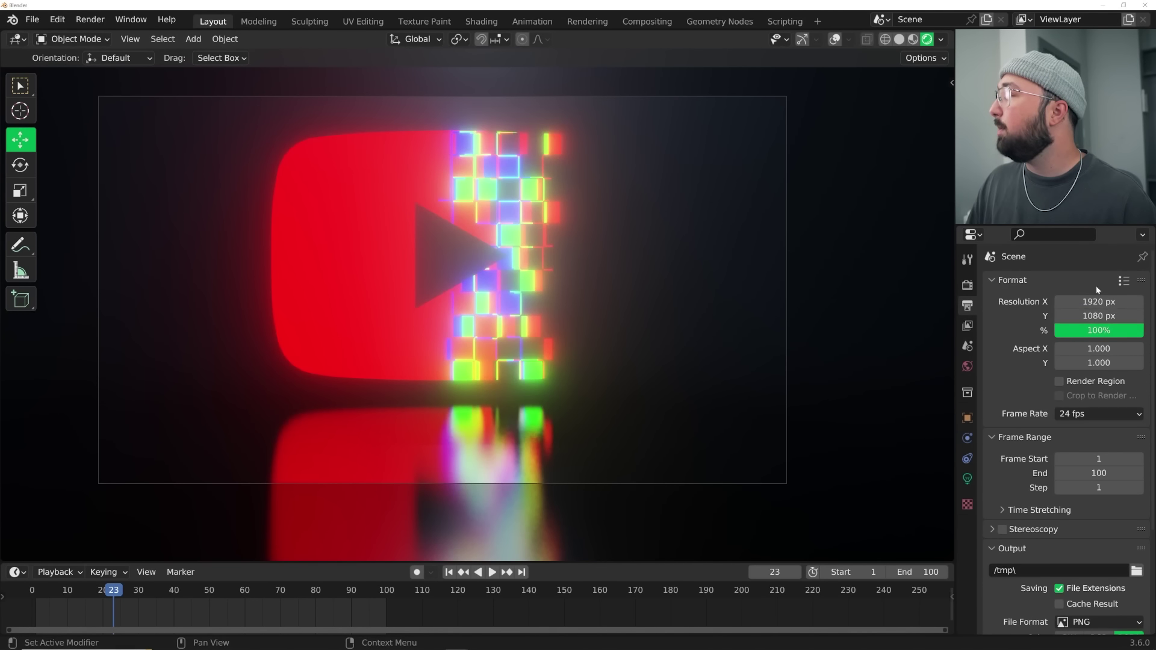
scroll(1099, 488, down, 3)
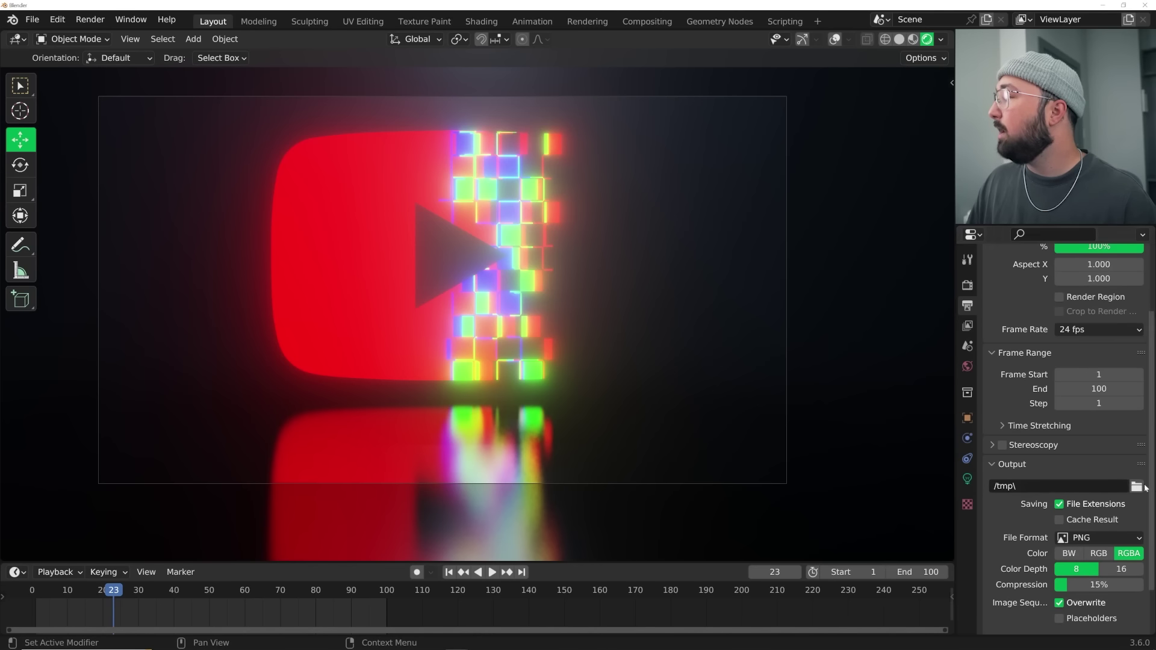
click(1083, 534)
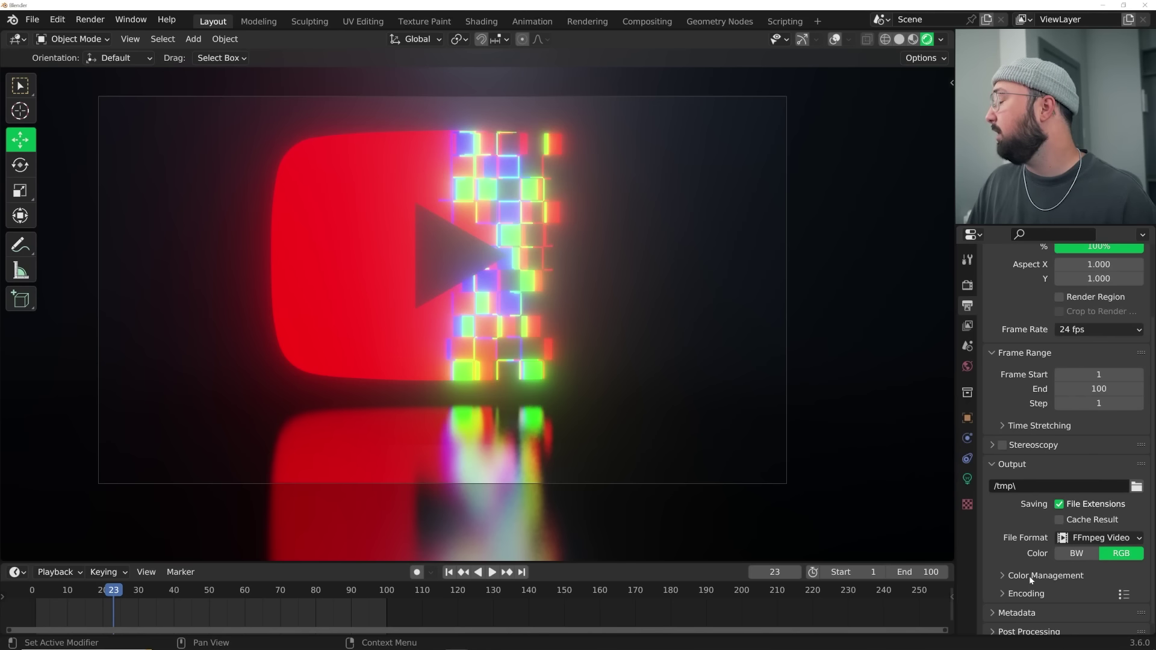
- Set the video encoding to an MPEG-4 container with Perceptually Lossless output quality, and render the animation
click(1035, 589)
click(1099, 603)
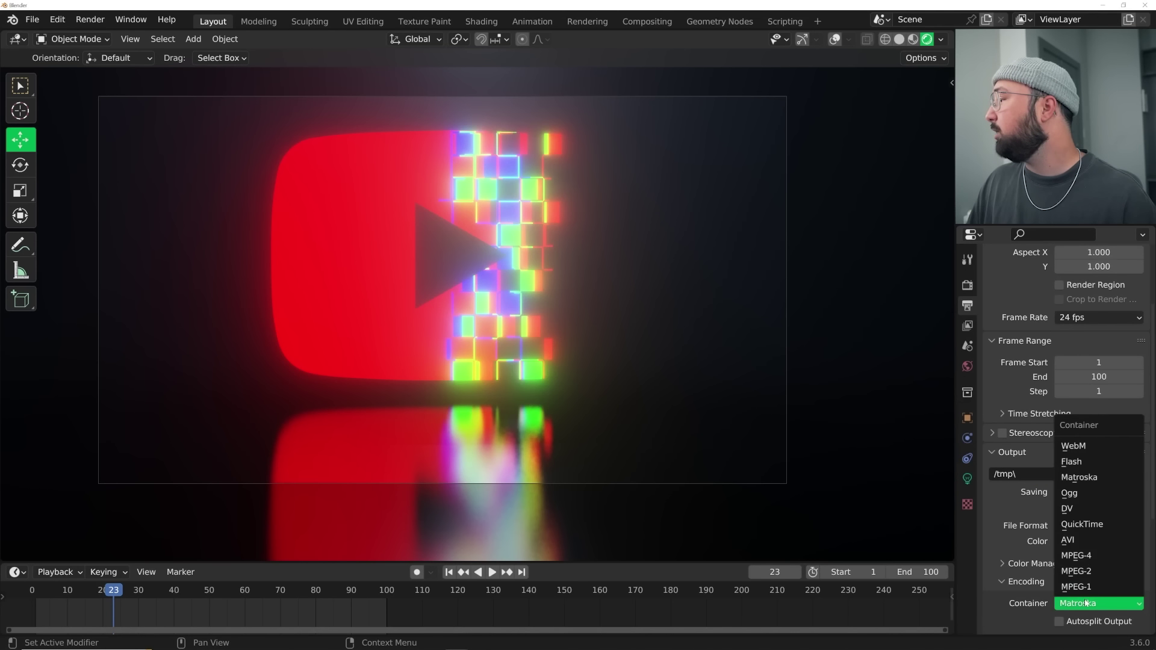
click(1091, 553)
scroll(1090, 542, down, 6)
click(1091, 485)
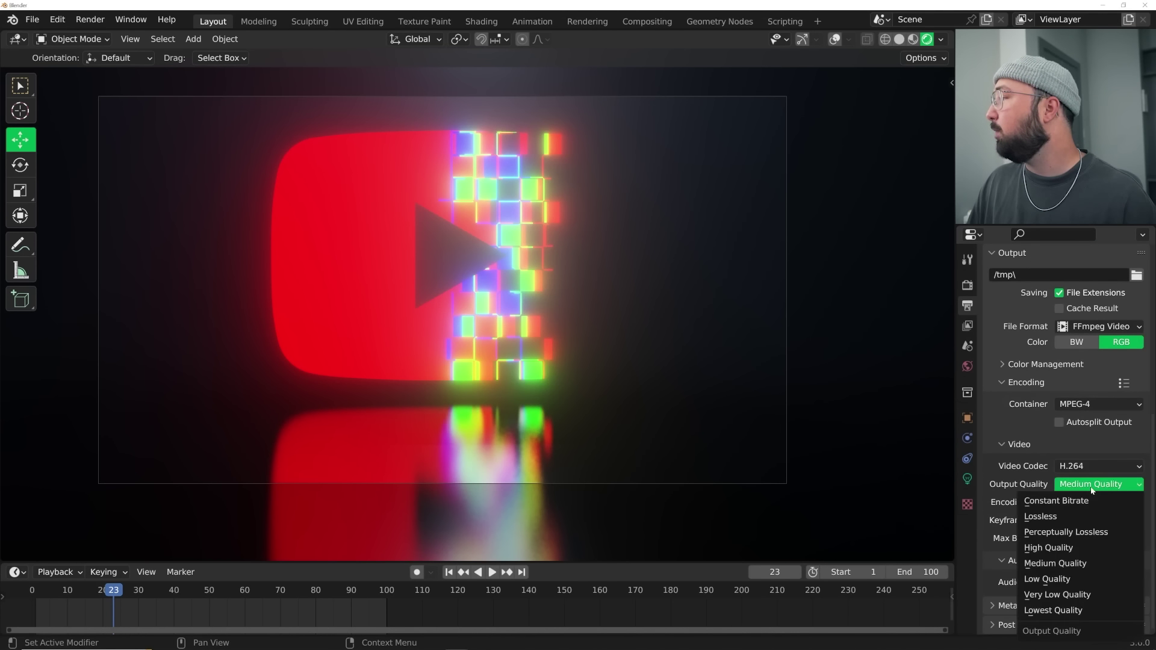
click(1081, 533)
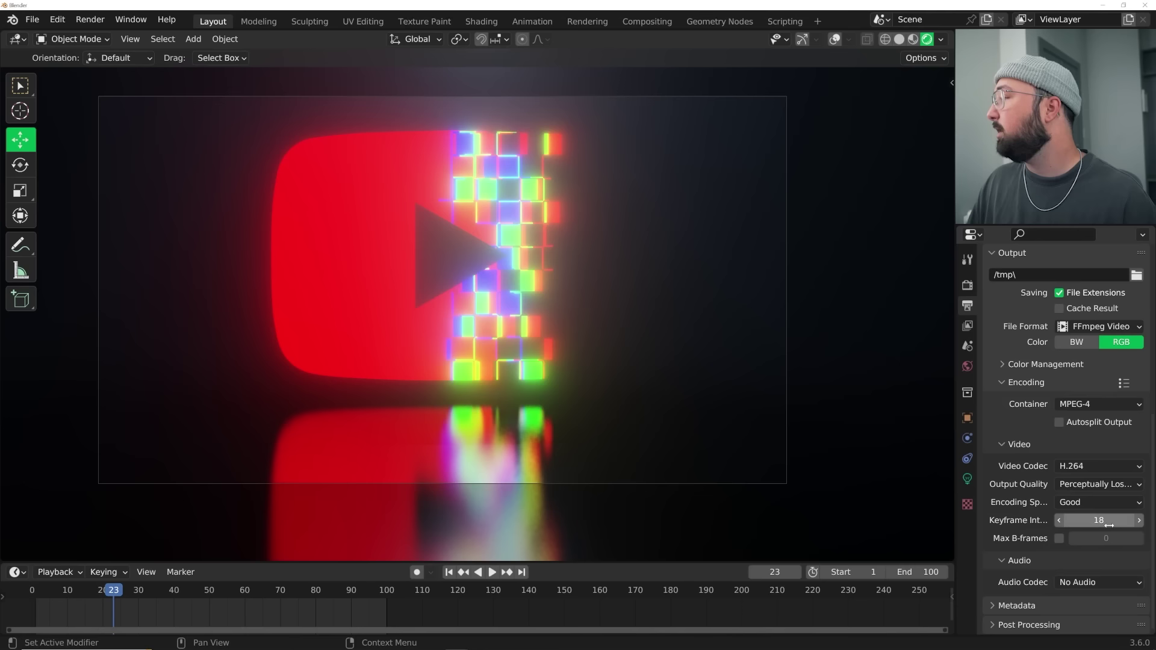
click(90, 20)
click(120, 56)
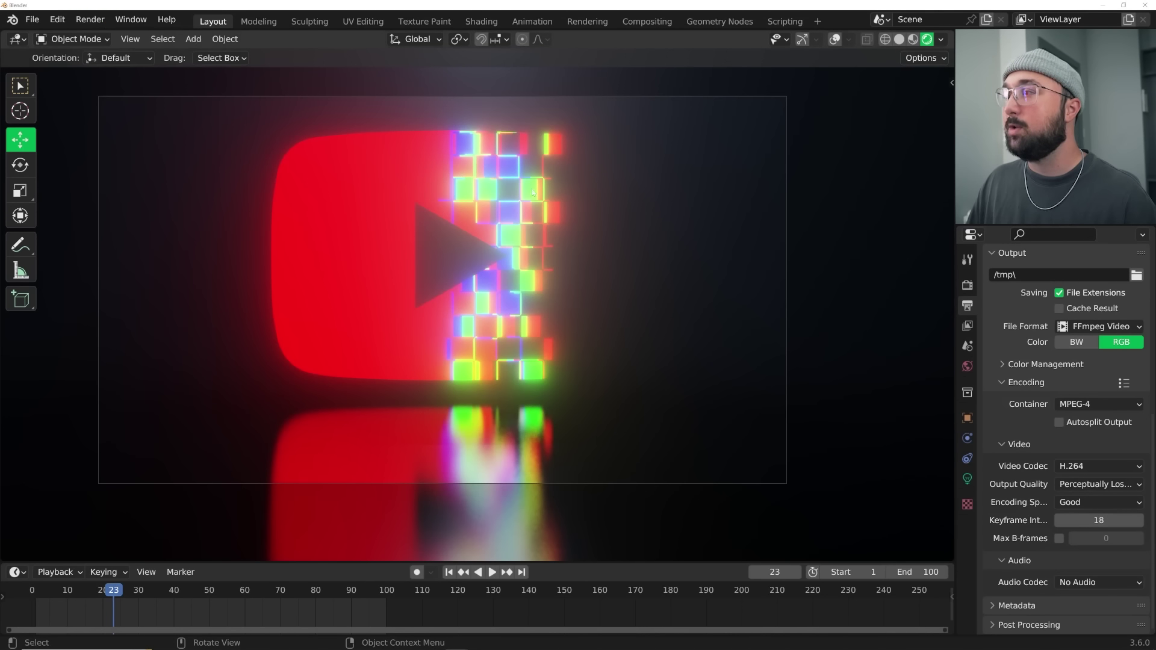